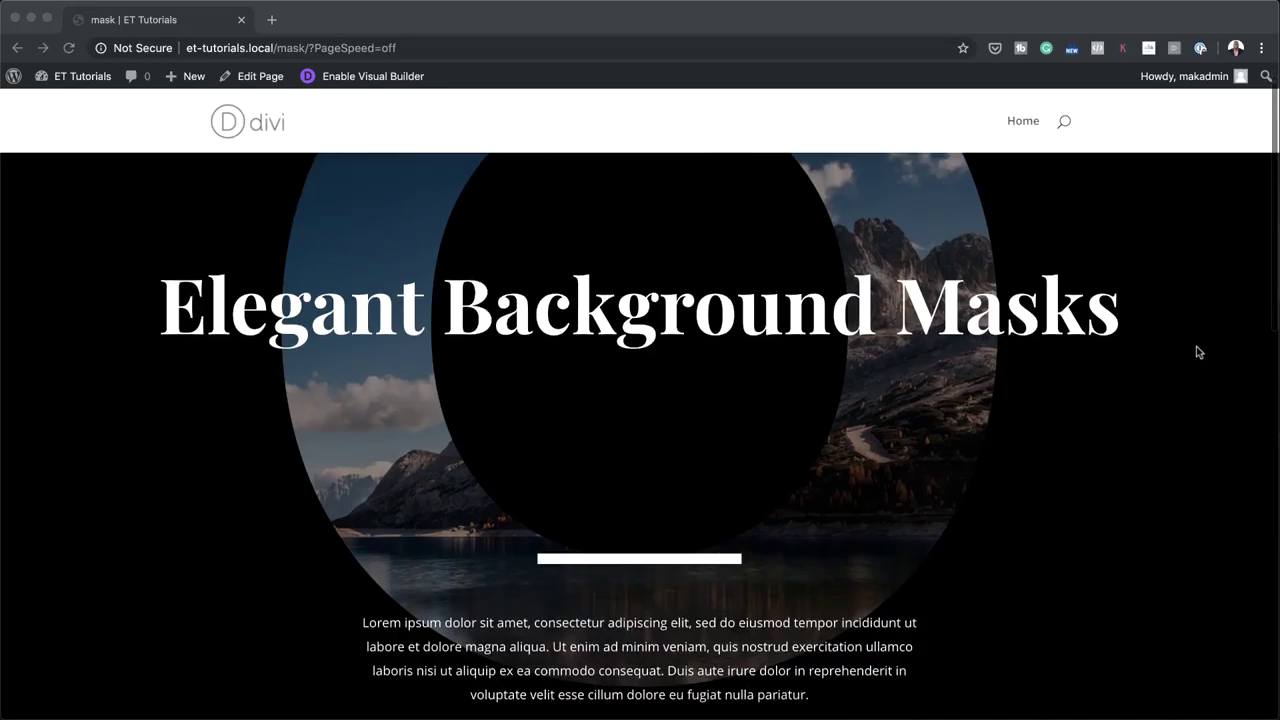
- Examine the background mask sections on the finished example page
{"action": "scroll", "coordinate": [1197, 348], "scroll_direction": "down", "scroll_amount": 3}
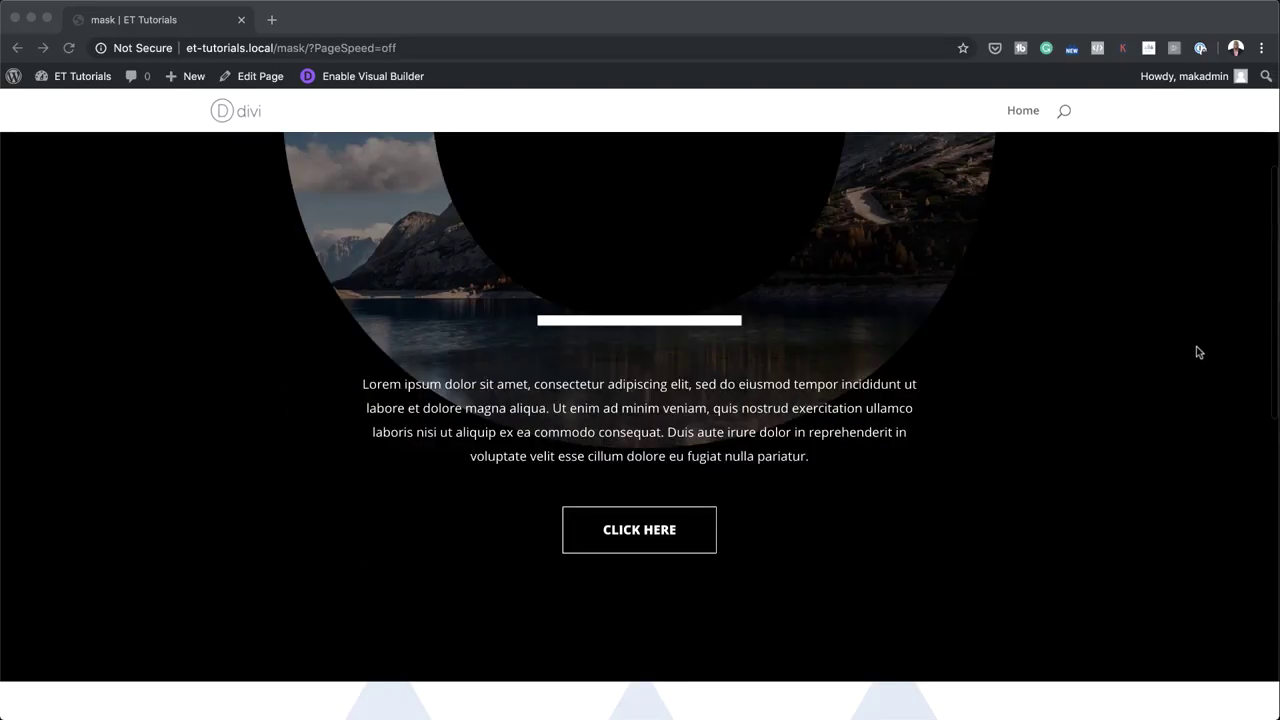
{"action": "scroll", "coordinate": [1198, 351], "scroll_direction": "down", "scroll_amount": 4}
{"action": "scroll", "coordinate": [1198, 351], "scroll_direction": "down", "scroll_amount": 3}
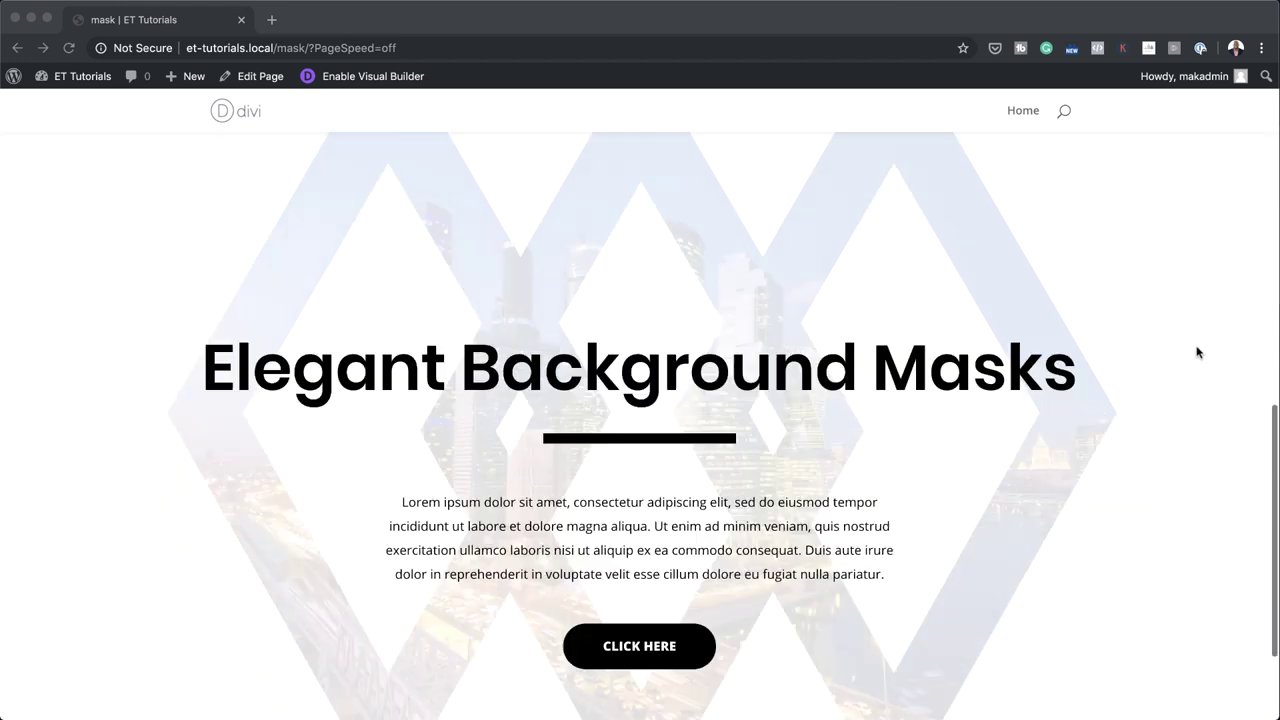
{"action": "scroll", "coordinate": [1198, 352], "scroll_direction": "down", "scroll_amount": 3}
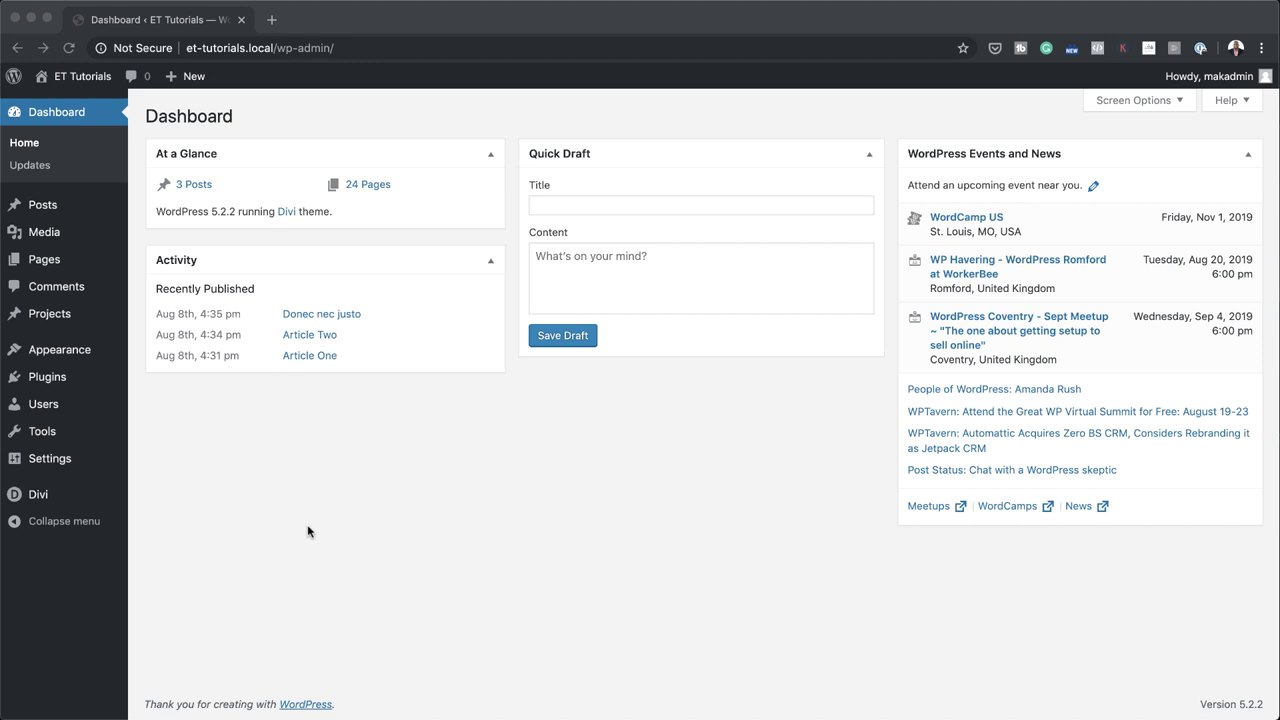
- Create a new WordPress page titled "Background Masks"
{"action": "mouse_move", "coordinate": [57, 263]}
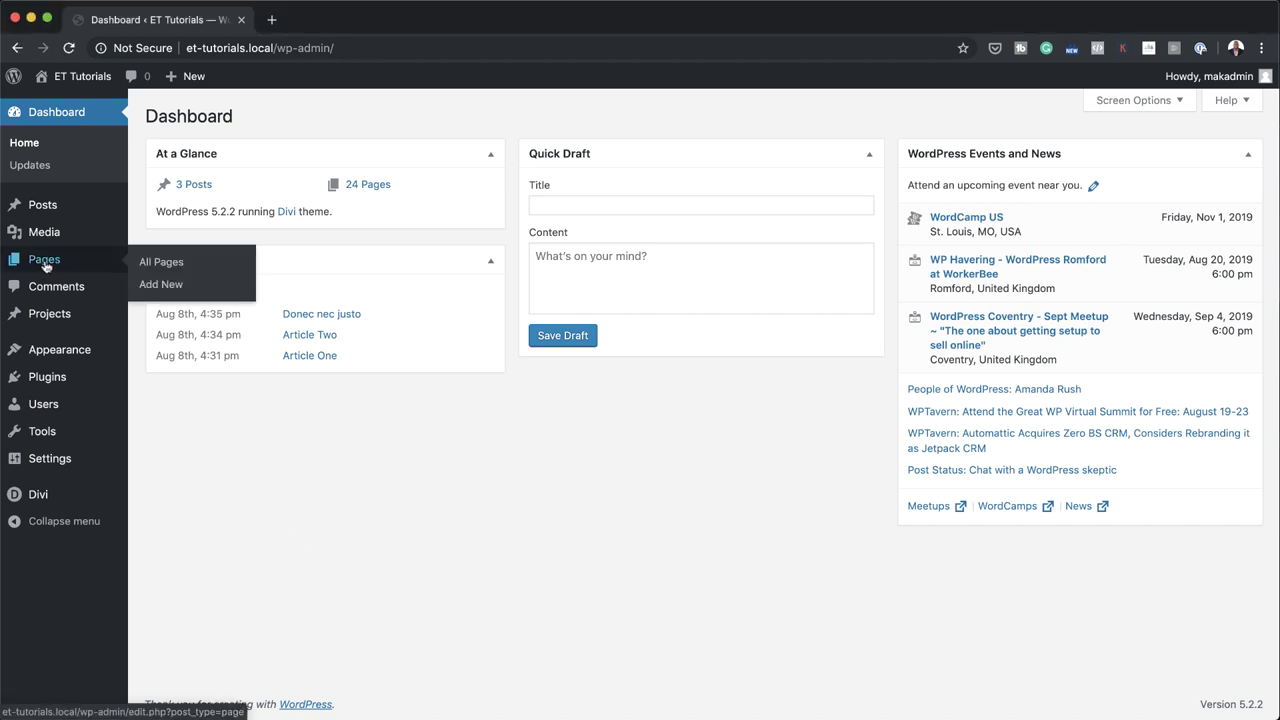
{"action": "left_click", "coordinate": [174, 288]}
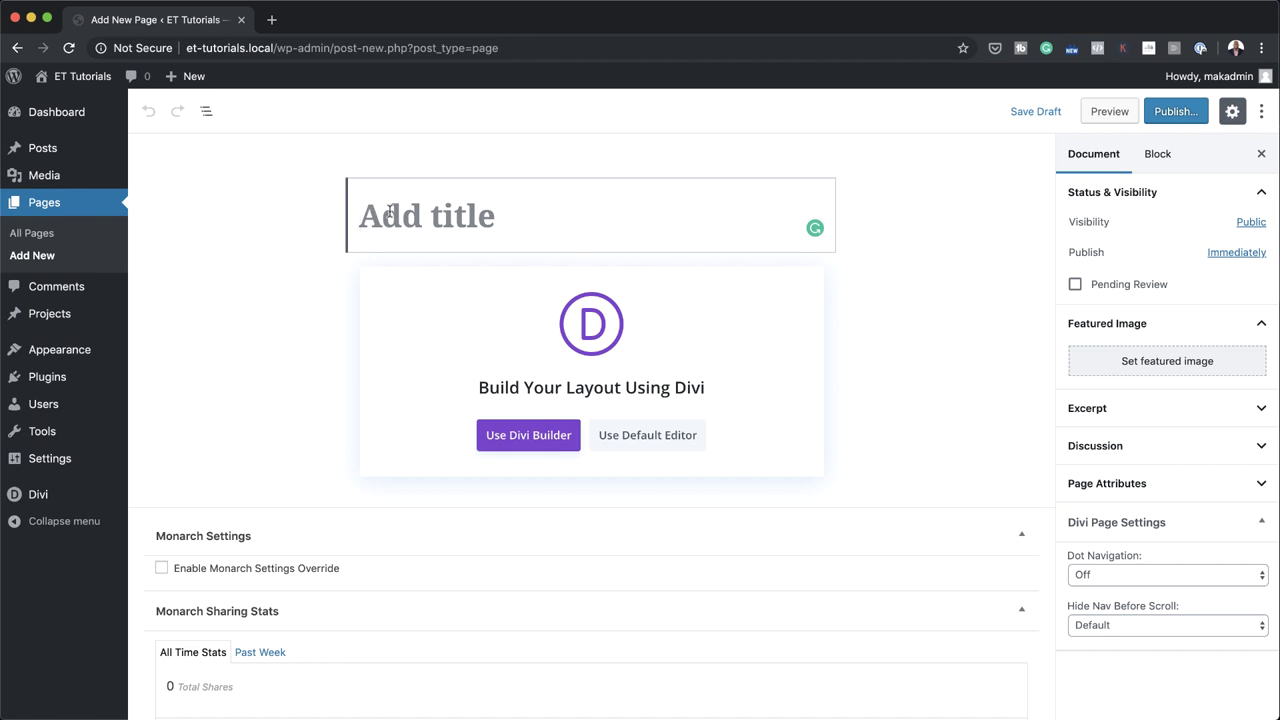
{"action": "type", "text": "Background Masks"}
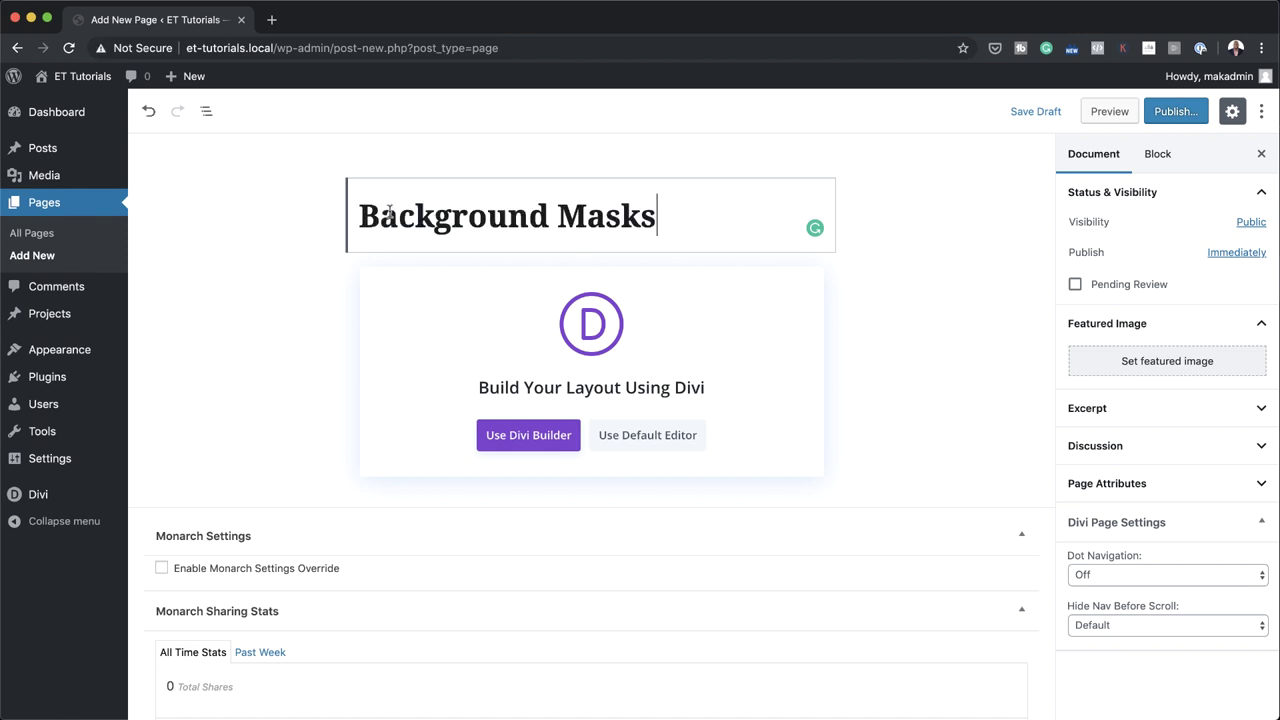
- Open the page in the Divi Builder, start building from scratch, and dismiss the row chooser
{"action": "left_click", "coordinate": [543, 443]}
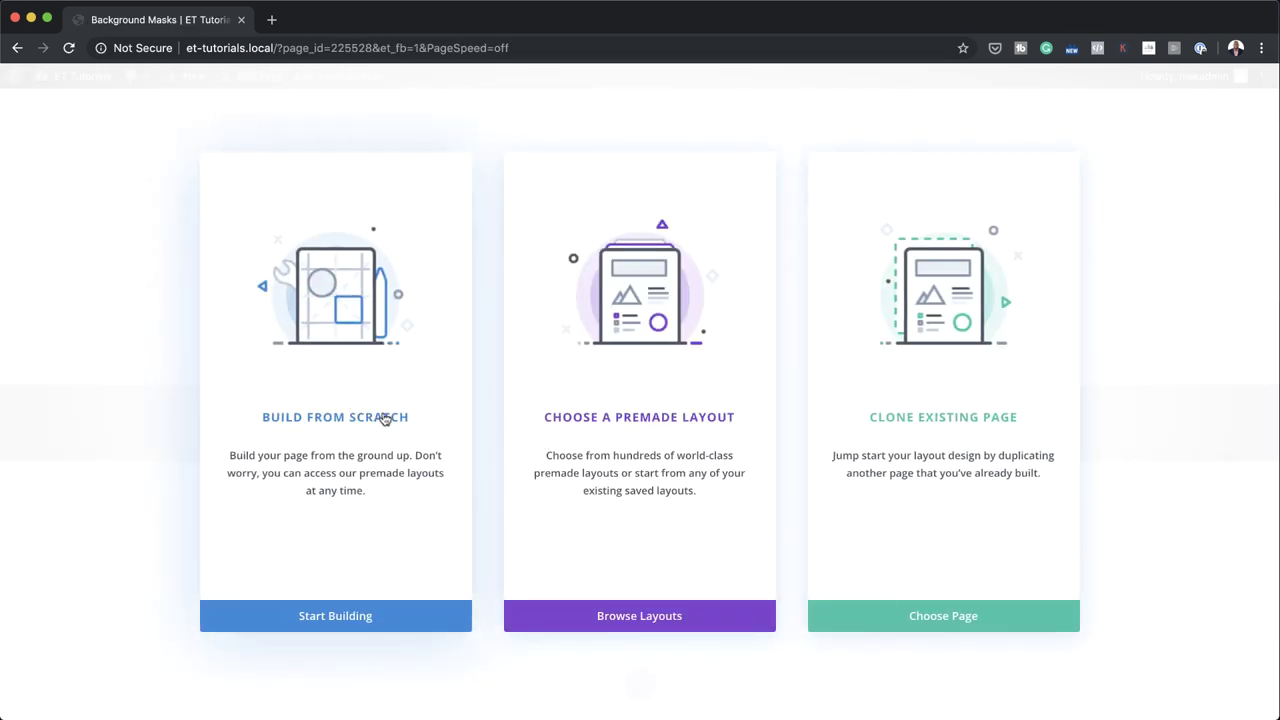
{"action": "left_click", "coordinate": [380, 417]}
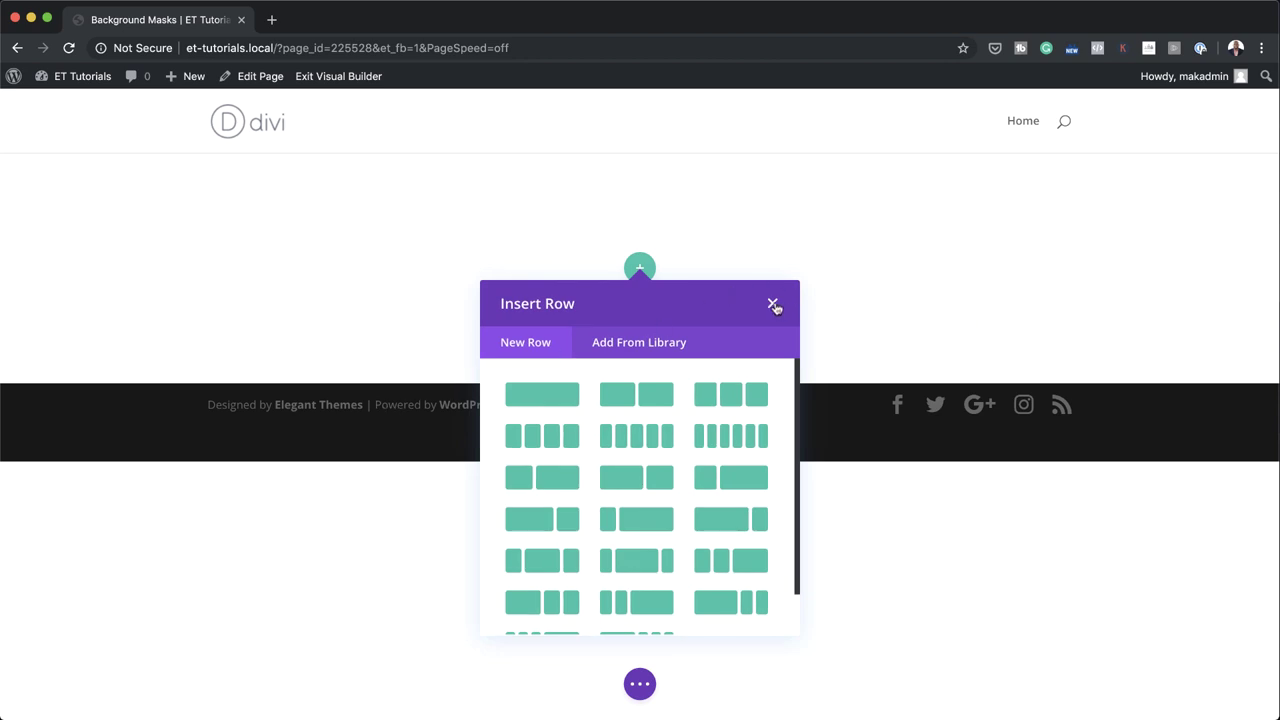
{"action": "left_click", "coordinate": [775, 303]}
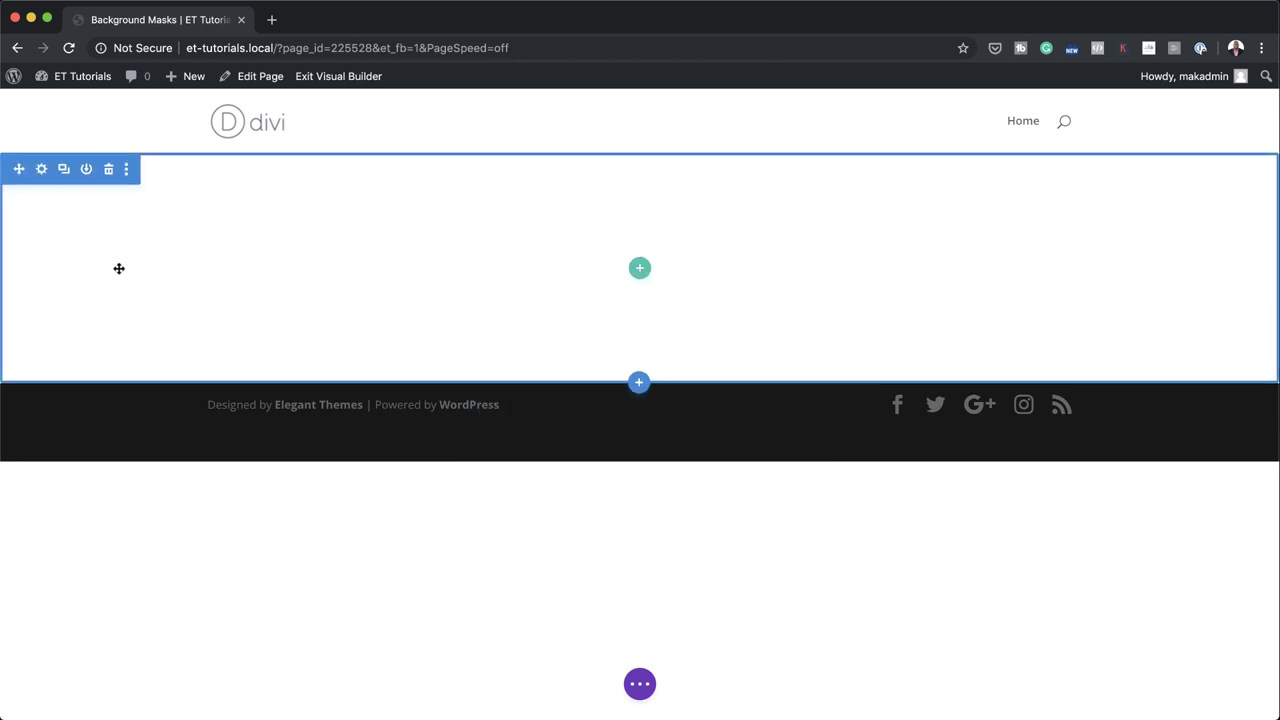
- Open the empty section's settings and give it a black background color
{"action": "left_click", "coordinate": [42, 170]}
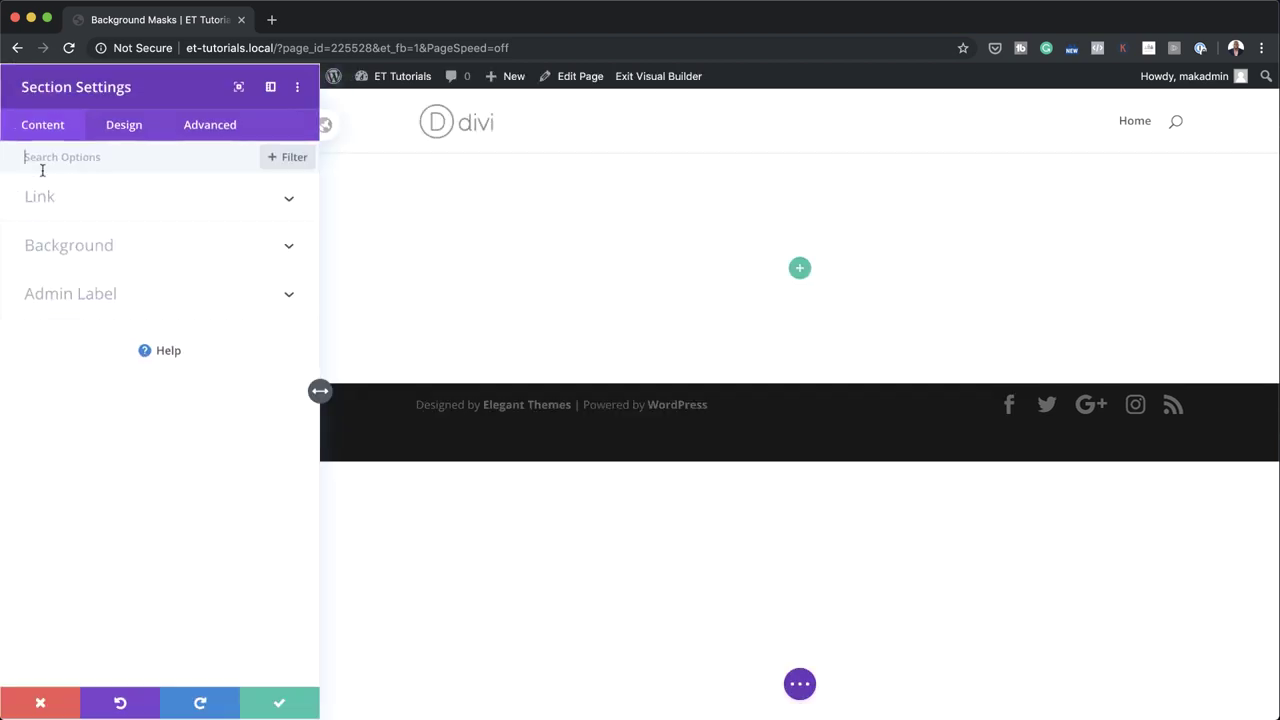
{"action": "left_click", "coordinate": [63, 250]}
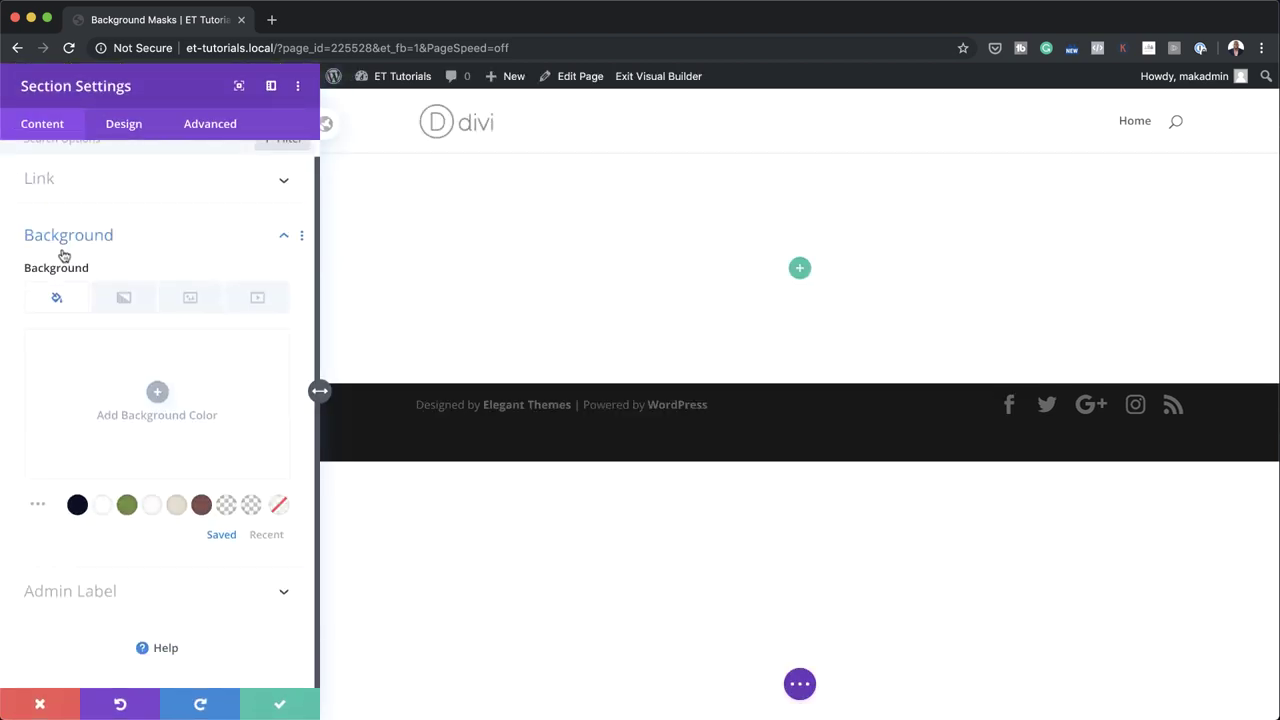
{"action": "left_click", "coordinate": [159, 395]}
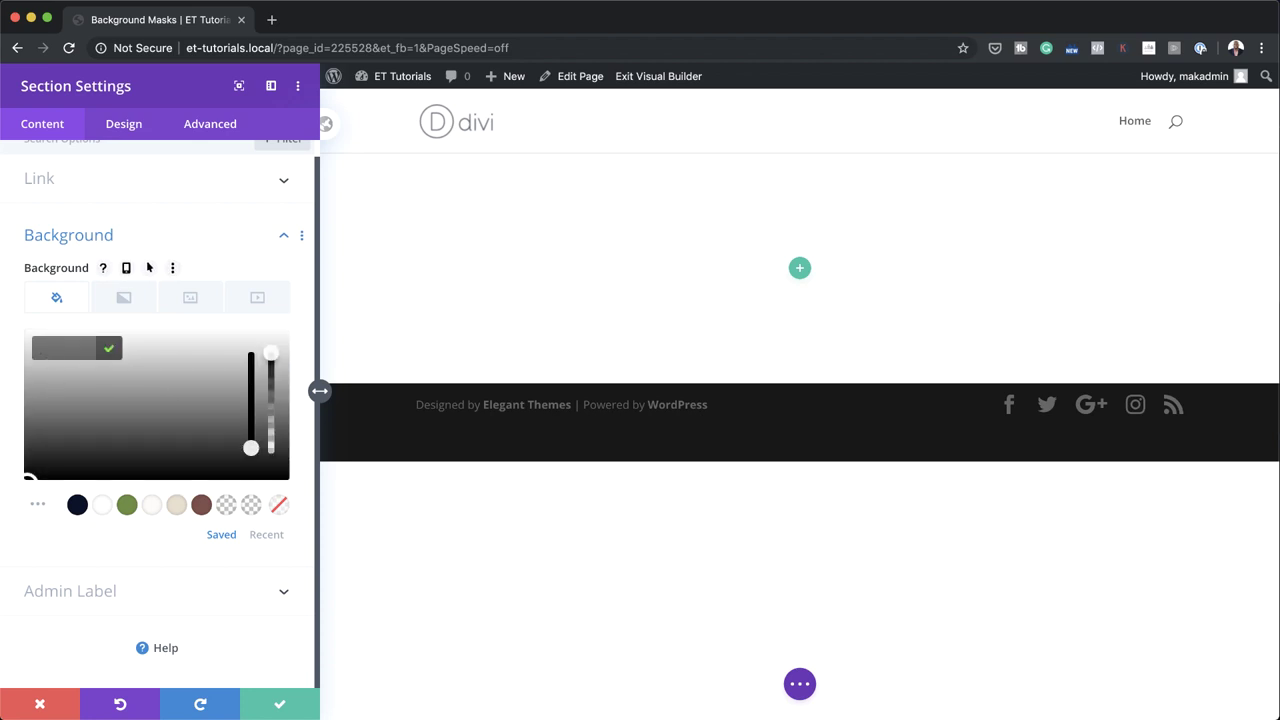
- Set the section's top and bottom padding to 0px
{"action": "left_click", "coordinate": [124, 124]}
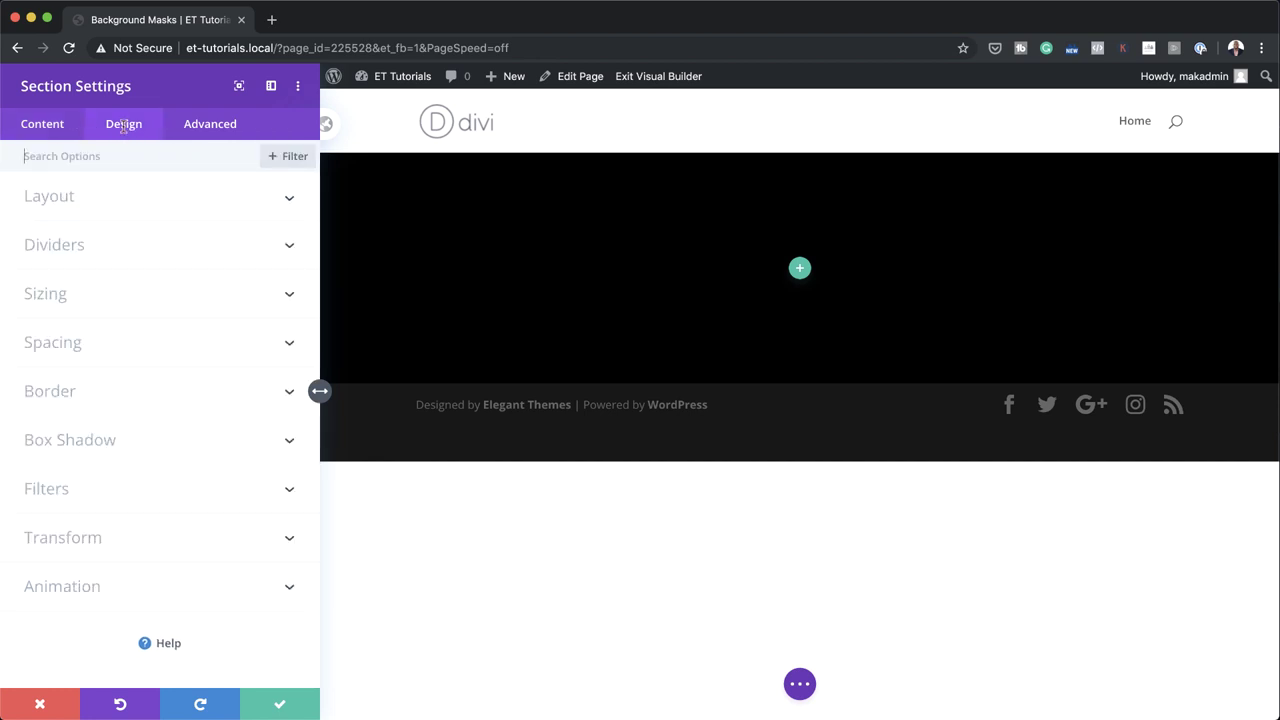
{"action": "left_click", "coordinate": [75, 345]}
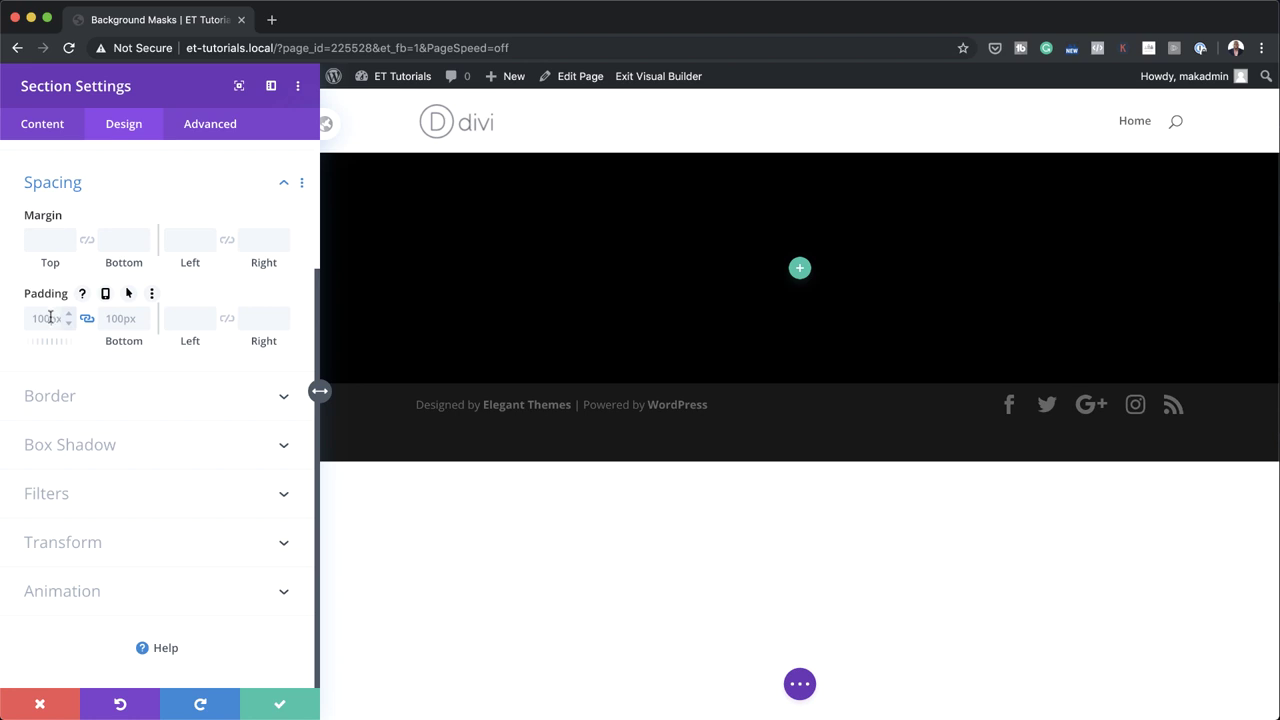
{"action": "left_click", "coordinate": [48, 318]}
{"action": "type", "text": "0"}
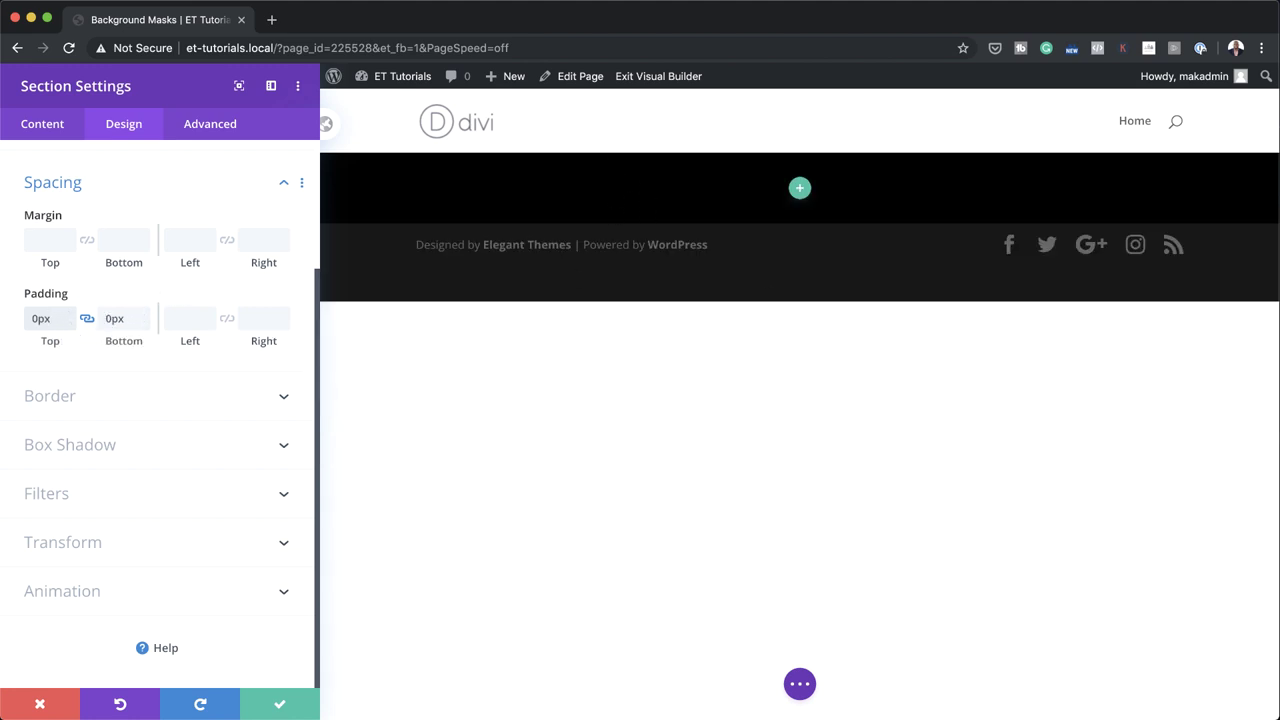
- Set the section's horizontal and vertical overflow to Hidden and save the section settings
{"action": "left_click", "coordinate": [212, 126]}
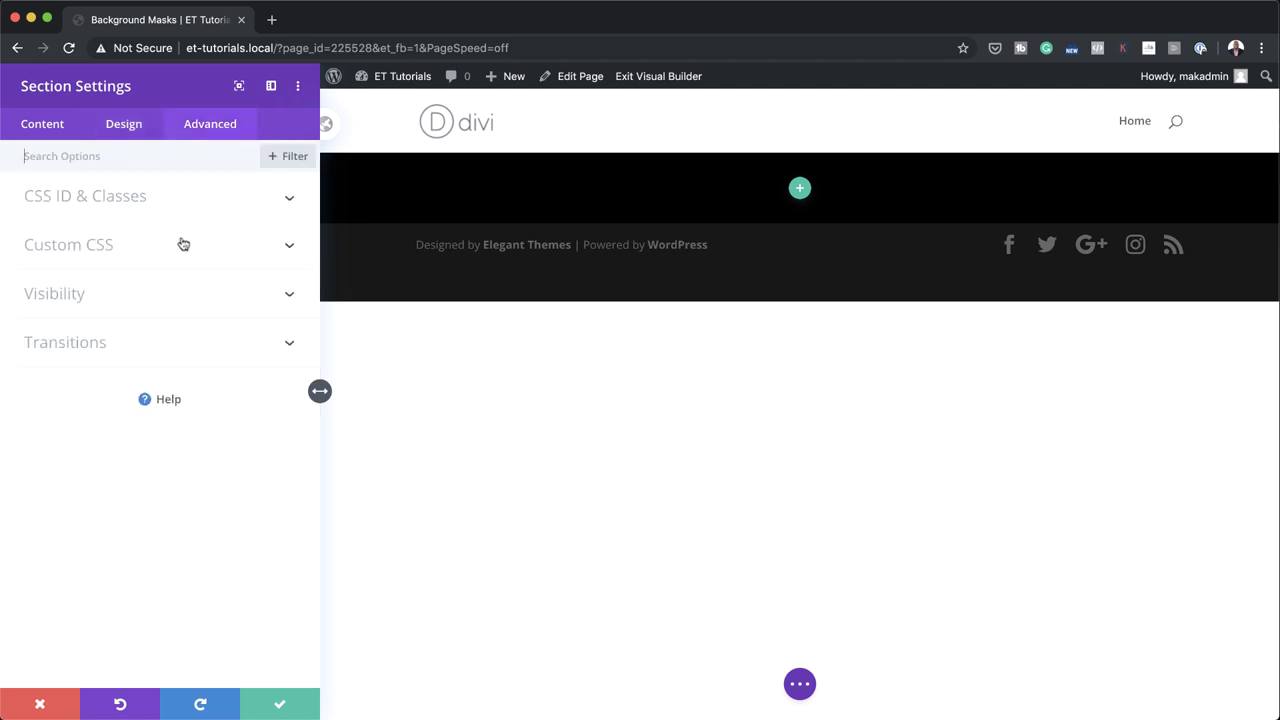
{"action": "left_click", "coordinate": [117, 300]}
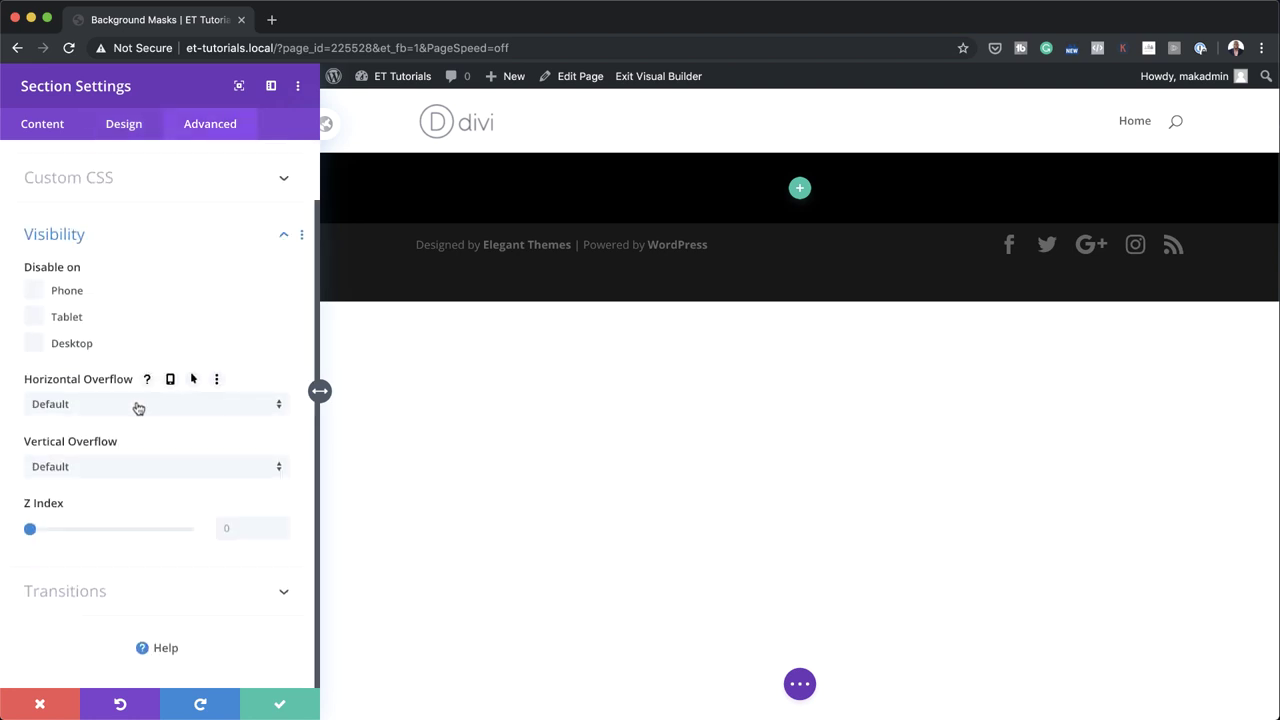
{"action": "left_click", "coordinate": [138, 408]}
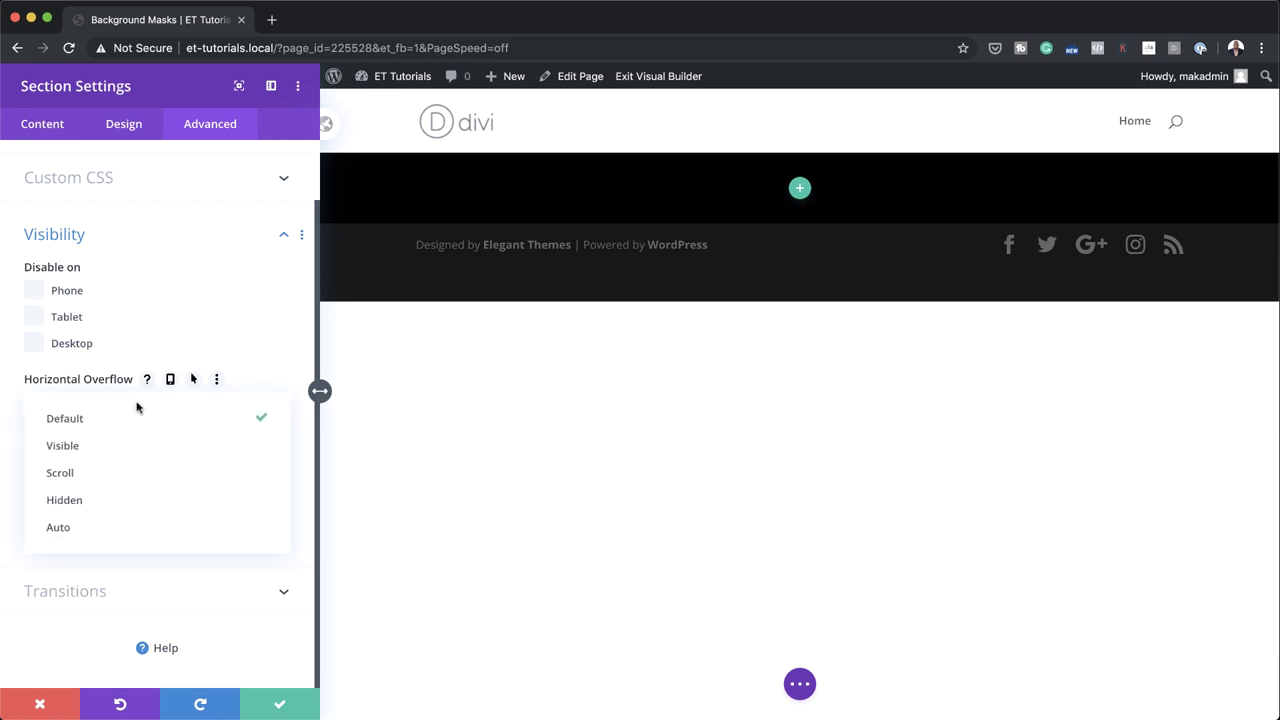
{"action": "left_click", "coordinate": [145, 497]}
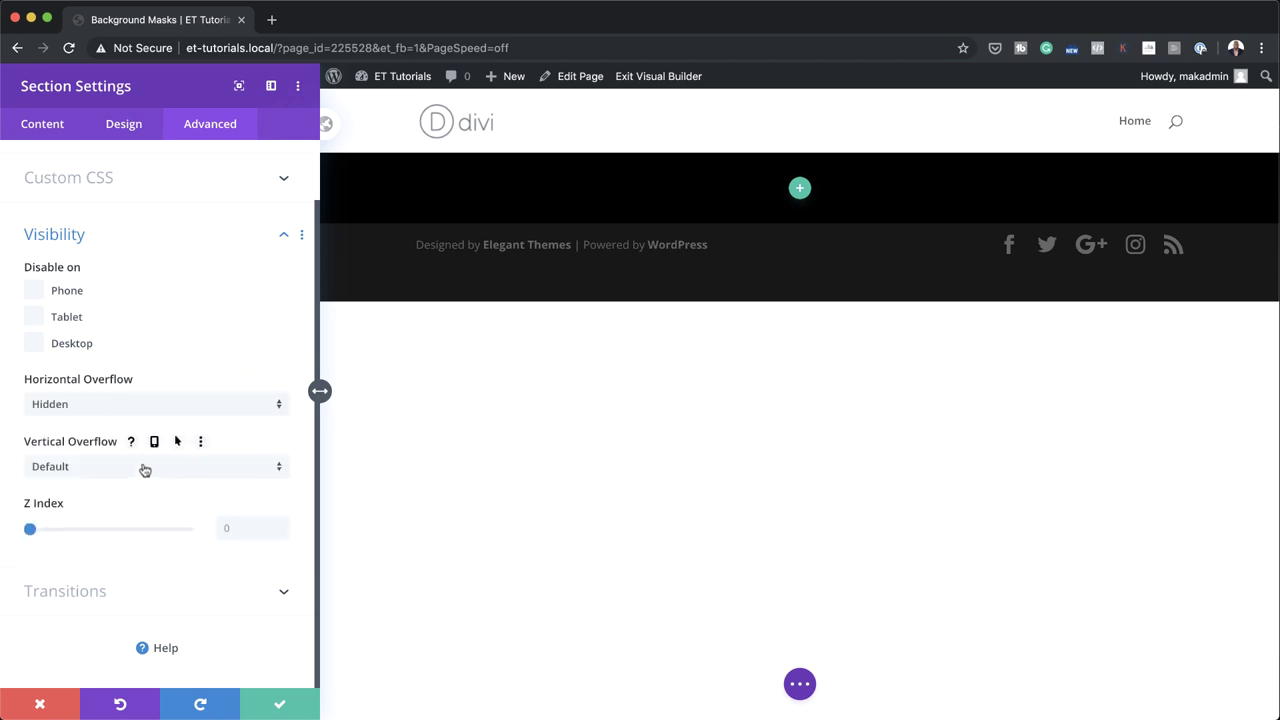
{"action": "left_click", "coordinate": [143, 466]}
{"action": "left_click", "coordinate": [64, 562]}
{"action": "left_click", "coordinate": [280, 704]}
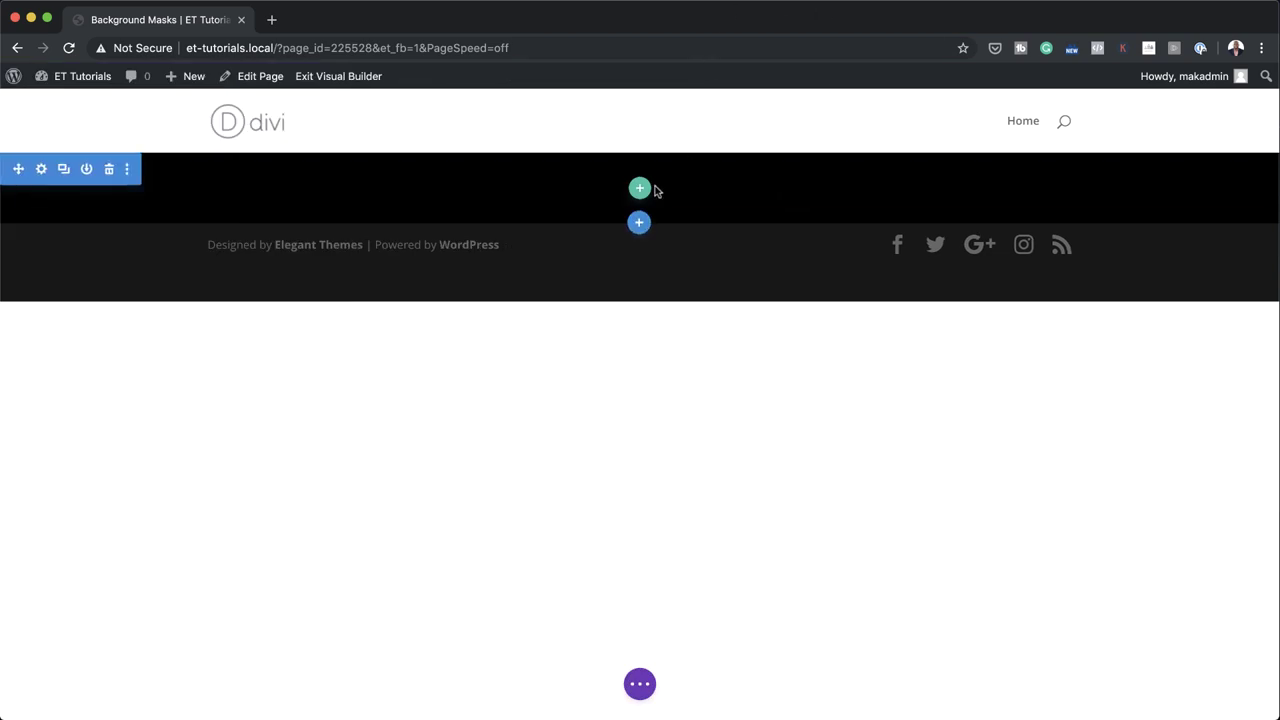
- Insert a one-column row into the black section and close the module chooser without adding a module
{"action": "left_click", "coordinate": [643, 188]}
{"action": "left_click", "coordinate": [545, 314]}
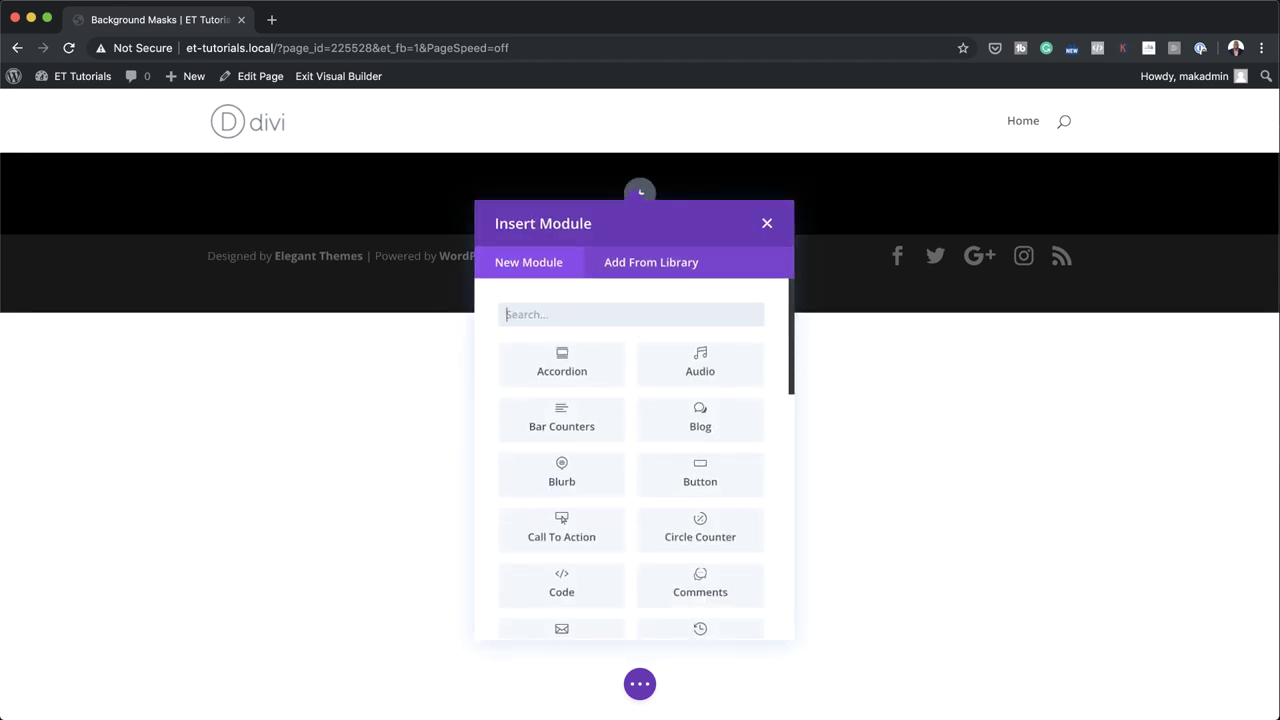
{"action": "key", "text": "super+Tab"}
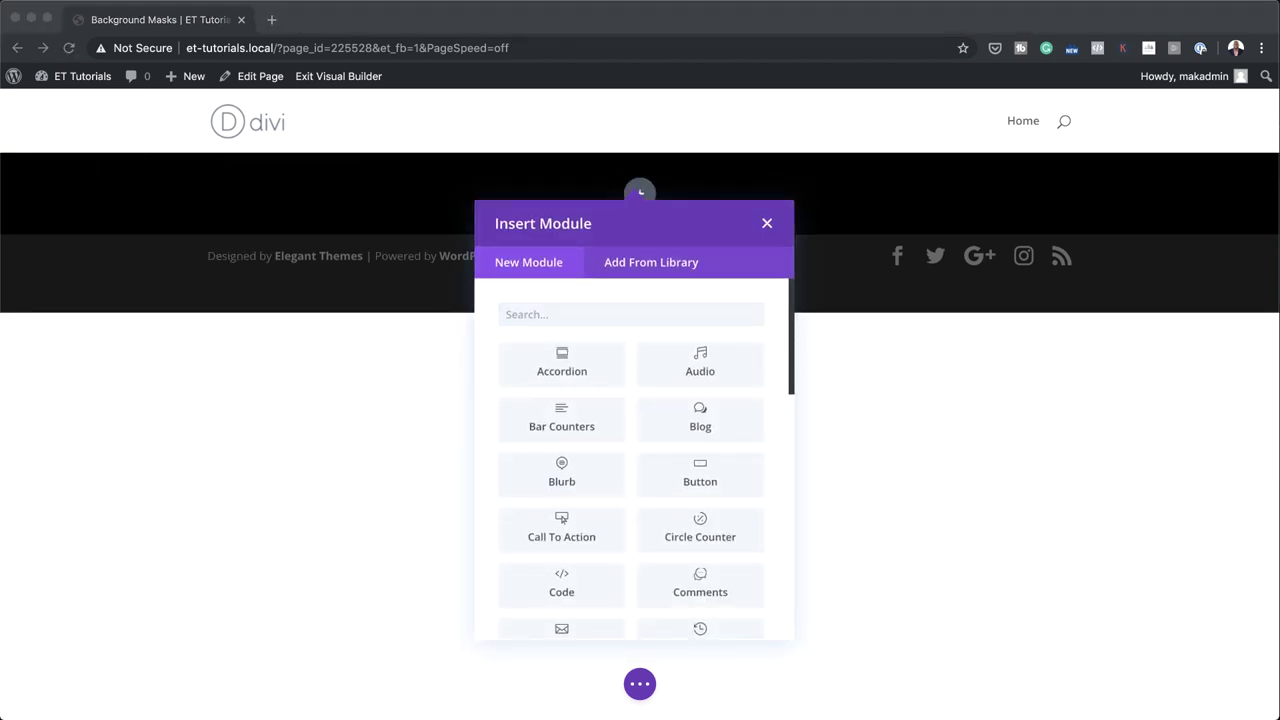
{"action": "left_click", "coordinate": [961, 358]}
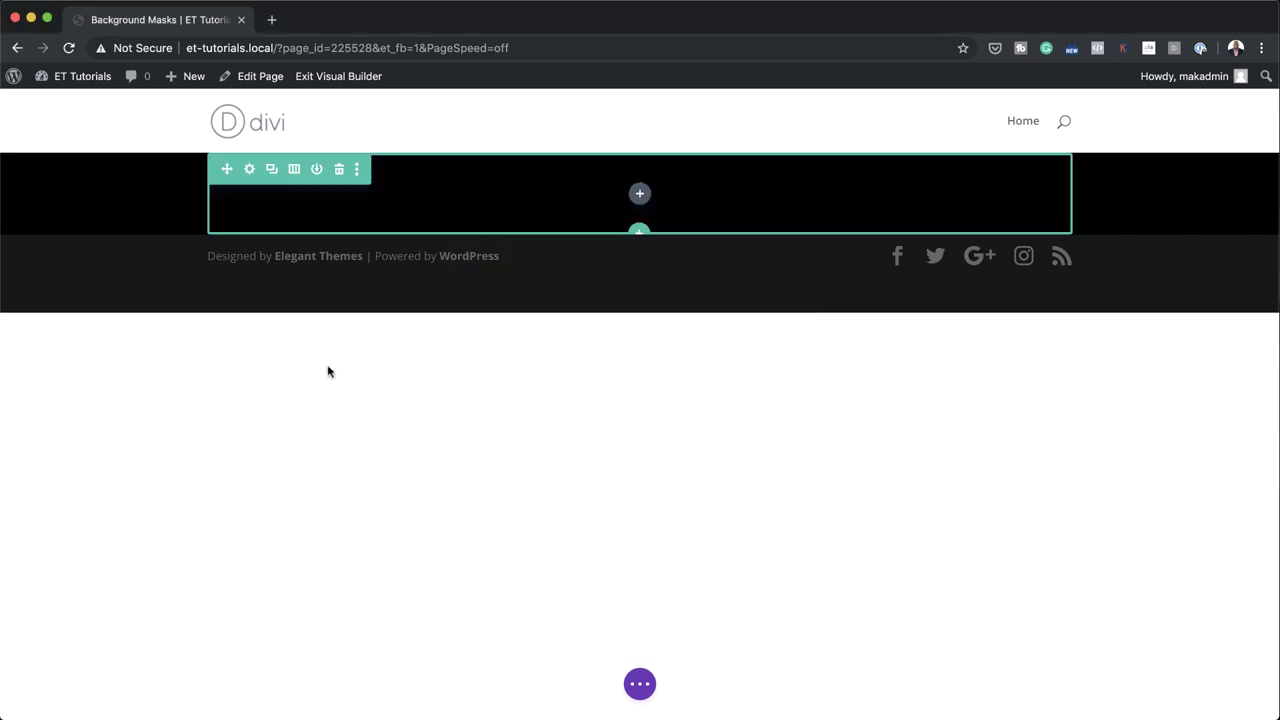
- Open the settings of the new row's column and set its background color to #848484
{"action": "left_click", "coordinate": [250, 170]}
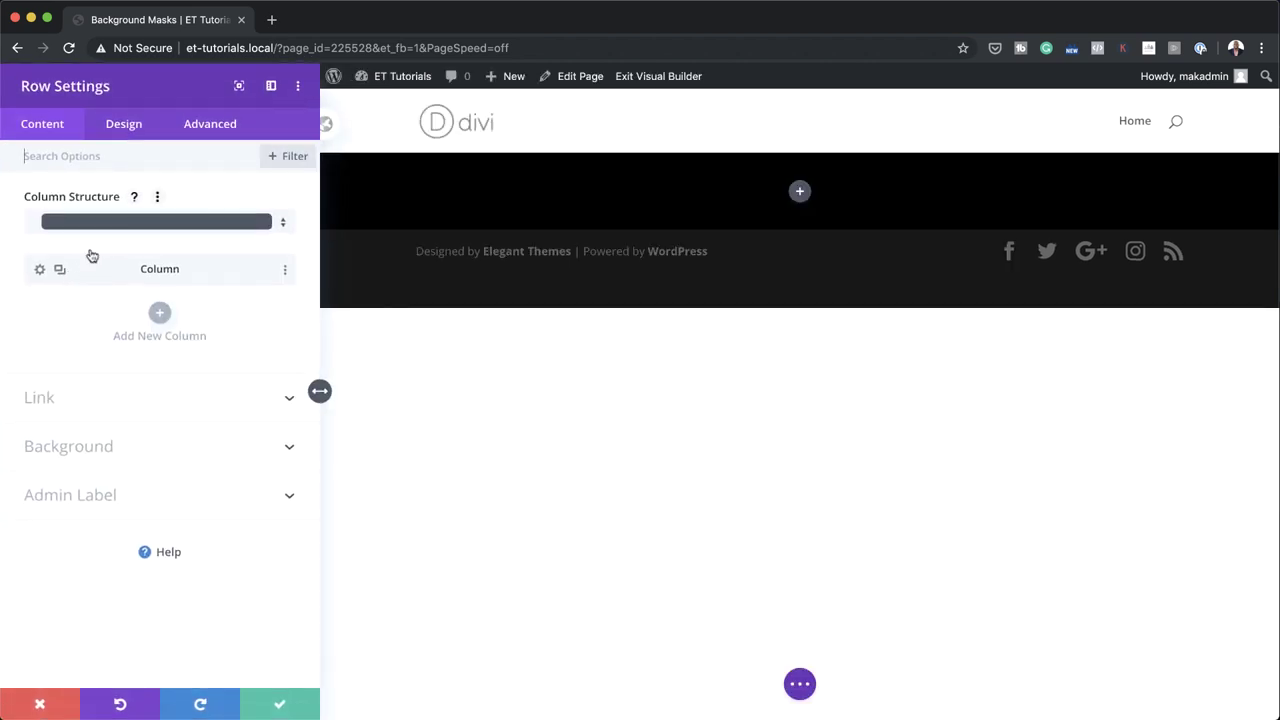
{"action": "left_click", "coordinate": [41, 271]}
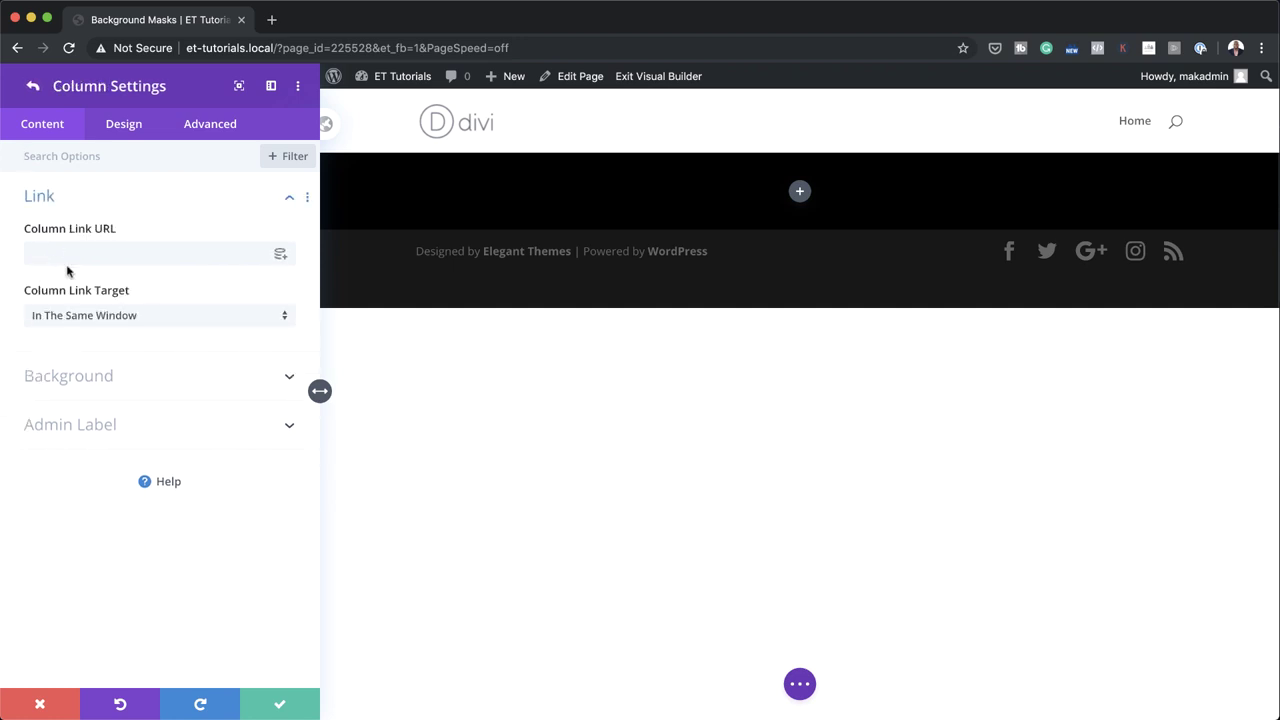
{"action": "left_click", "coordinate": [89, 377]}
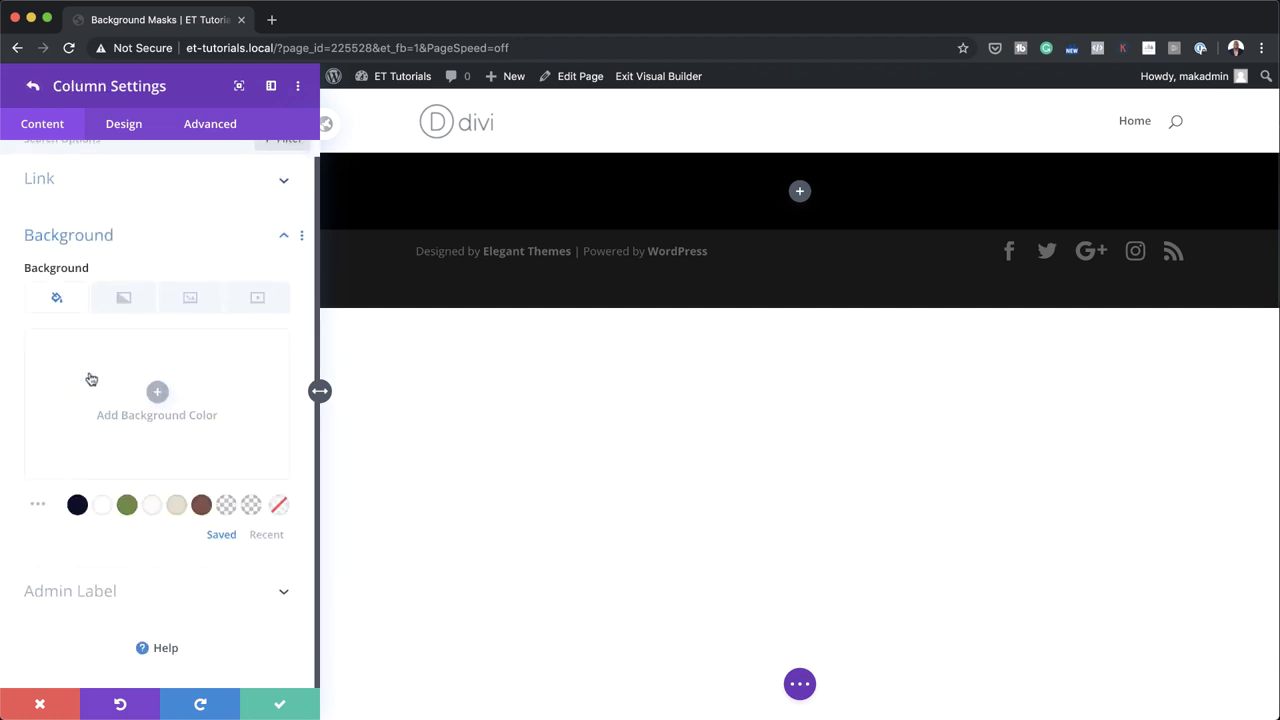
{"action": "left_click", "coordinate": [159, 393]}
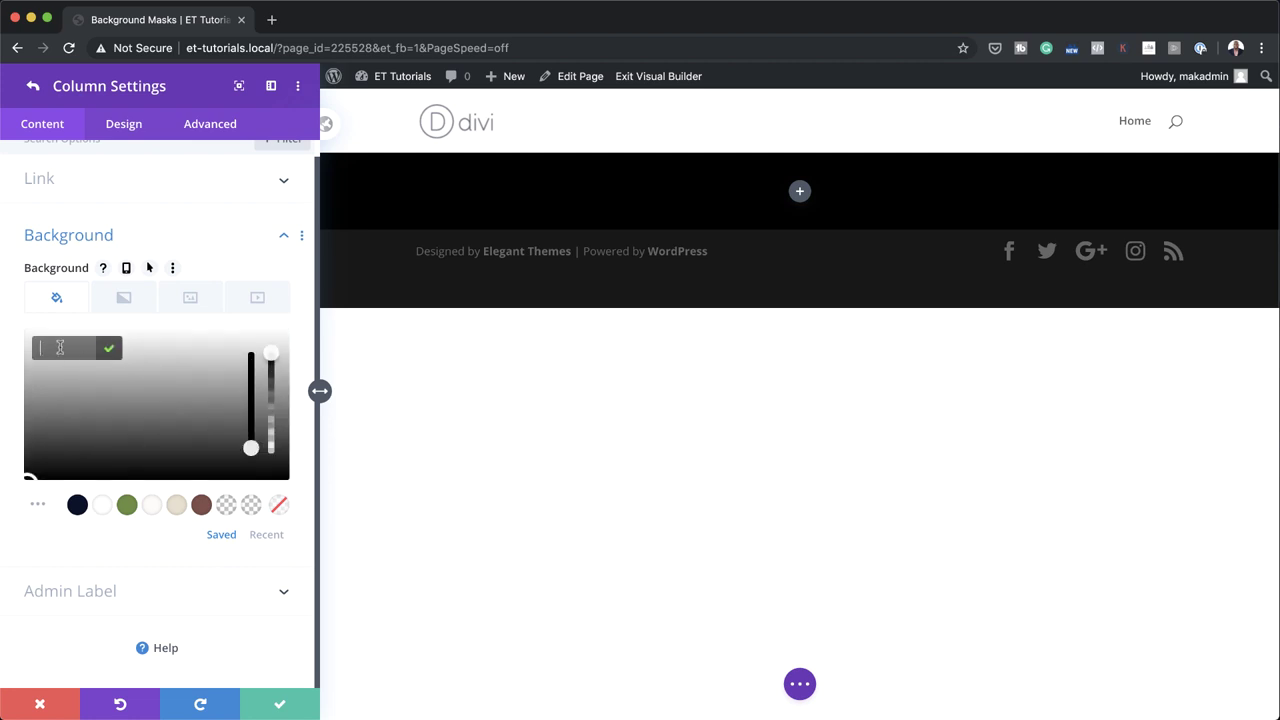
{"action": "left_click", "coordinate": [29, 404]}
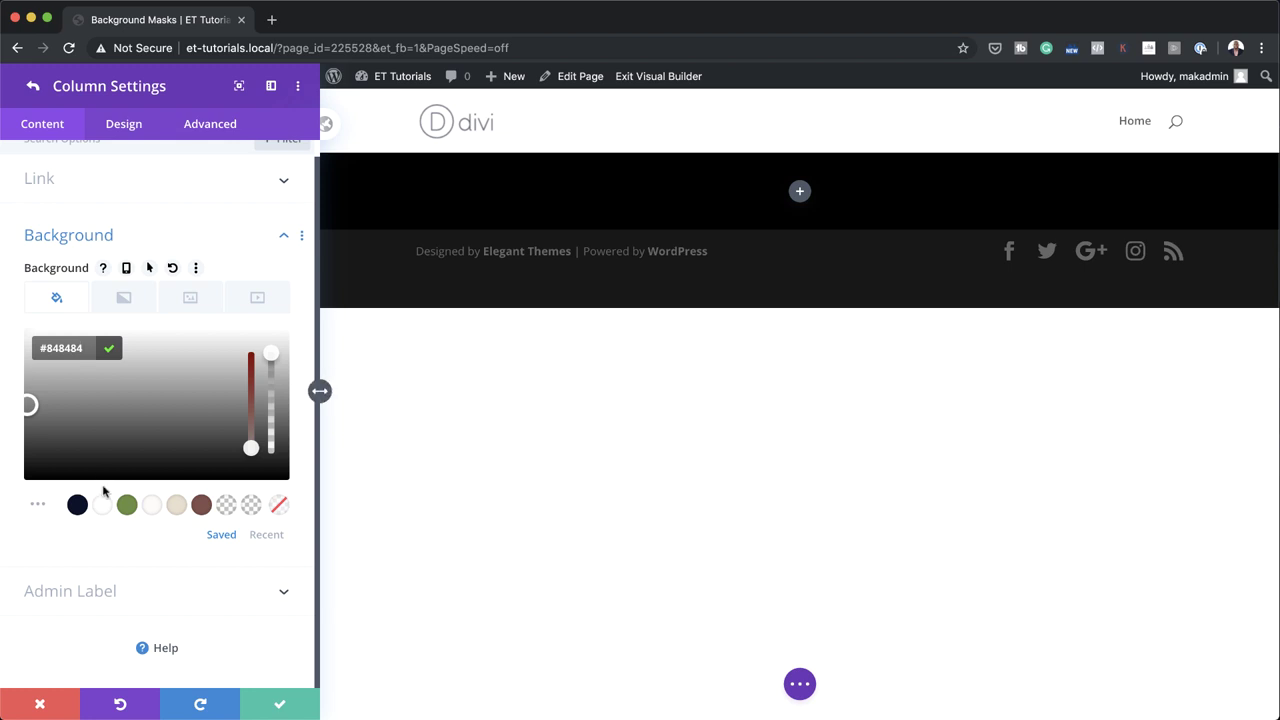
- Set Madebyvadim-photos-17.jpg from the media library as the column's background image
{"action": "left_click", "coordinate": [190, 303]}
{"action": "left_click", "coordinate": [157, 386]}
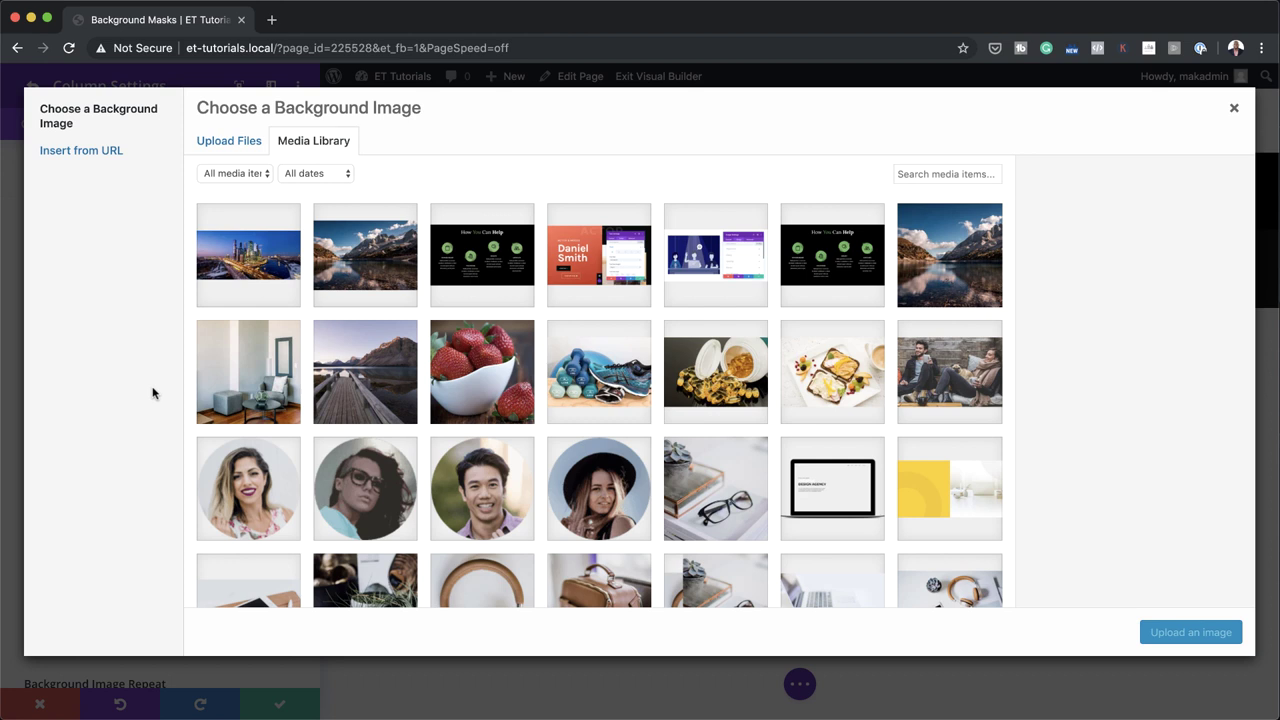
{"action": "left_click", "coordinate": [381, 281]}
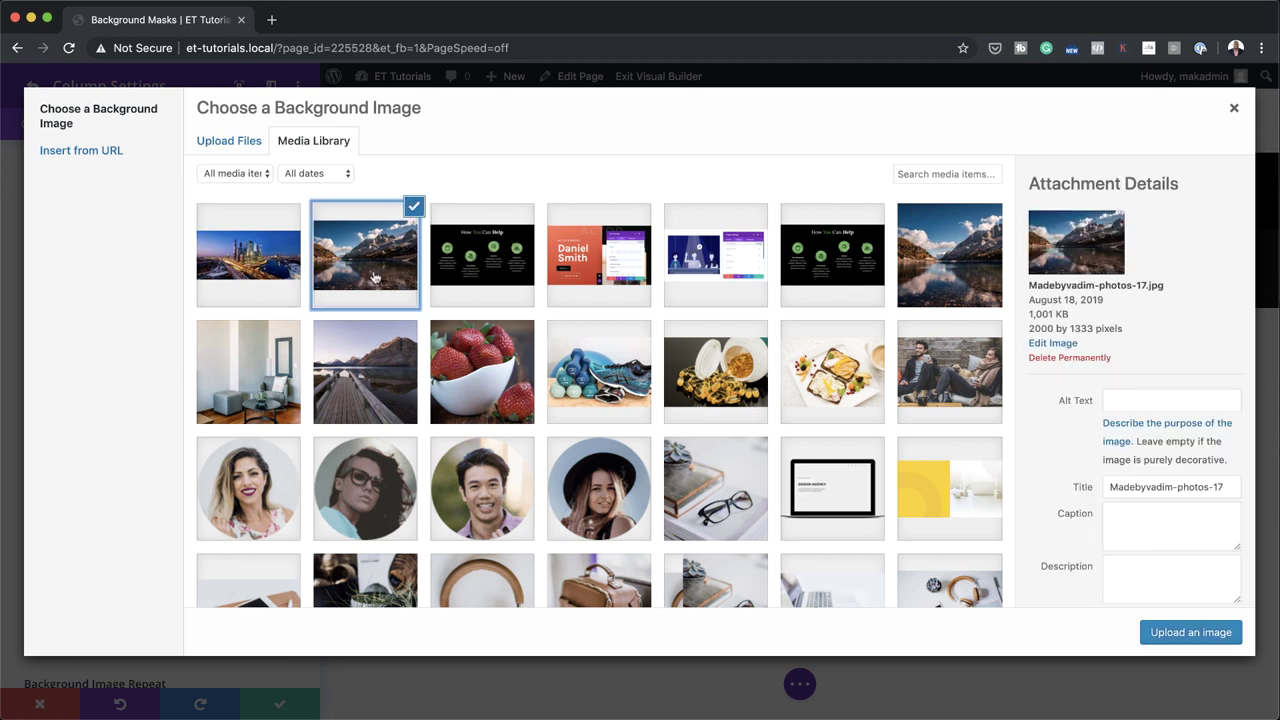
{"action": "left_click", "coordinate": [1185, 637]}
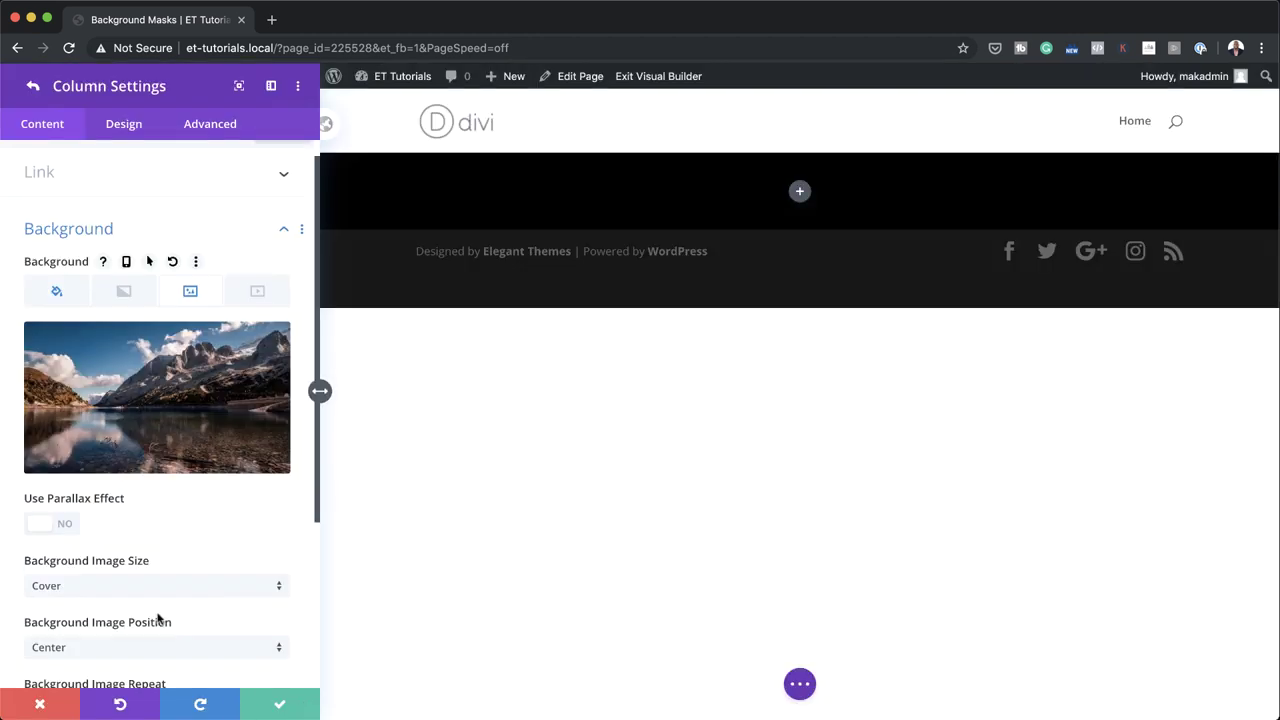
- Set the column's background image blend to Multiply and return to the row settings
{"action": "scroll", "coordinate": [160, 617], "scroll_direction": "down", "scroll_amount": 3}
{"action": "scroll", "coordinate": [158, 618], "scroll_direction": "down", "scroll_amount": 2}
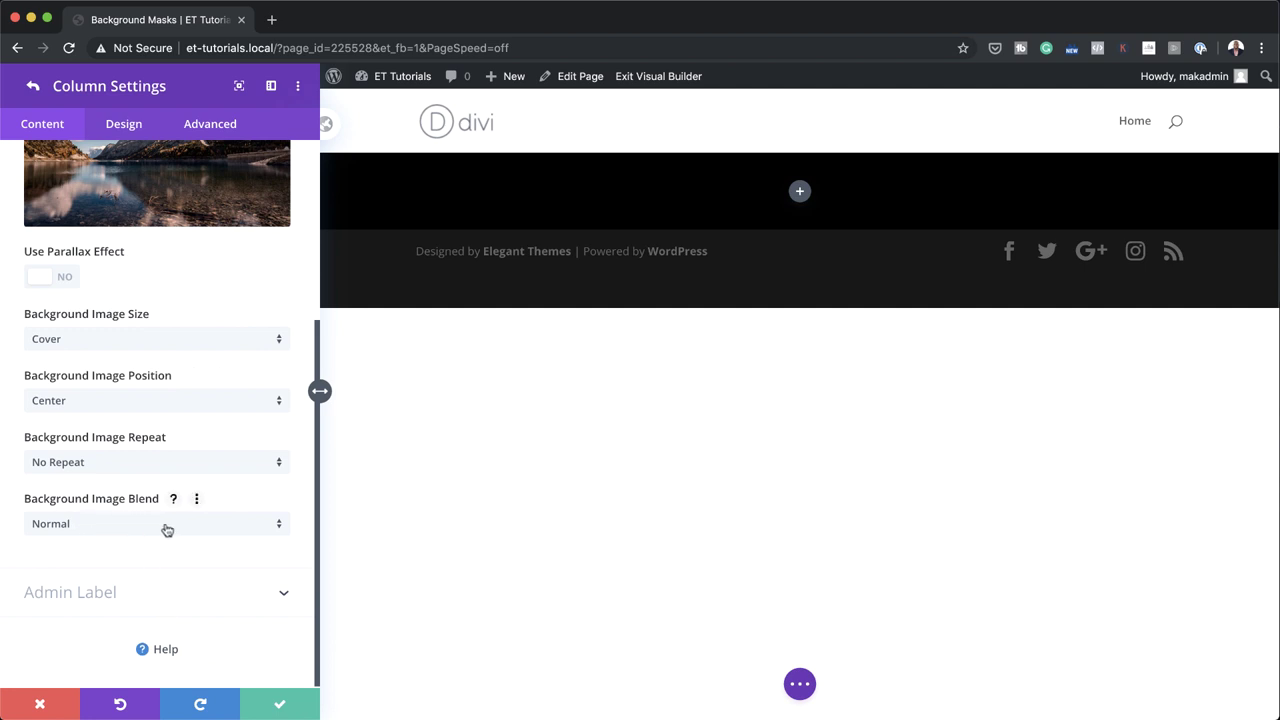
{"action": "left_click", "coordinate": [167, 530]}
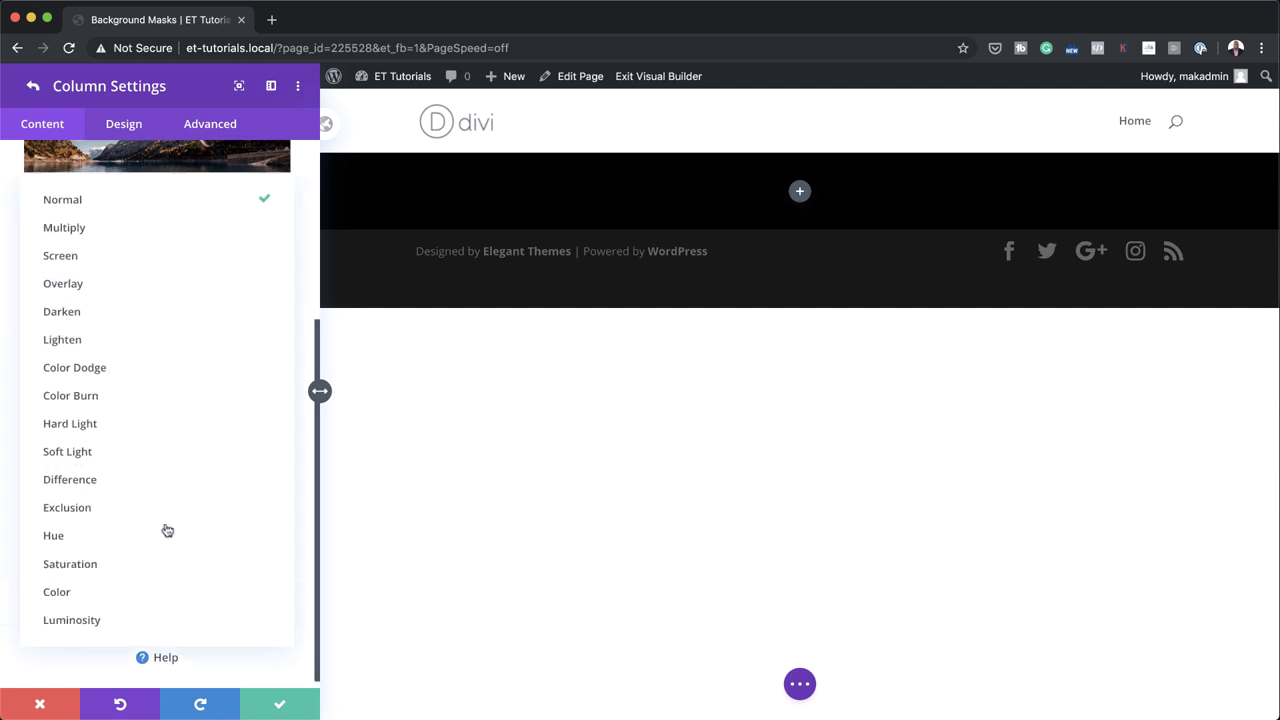
{"action": "left_click", "coordinate": [119, 242]}
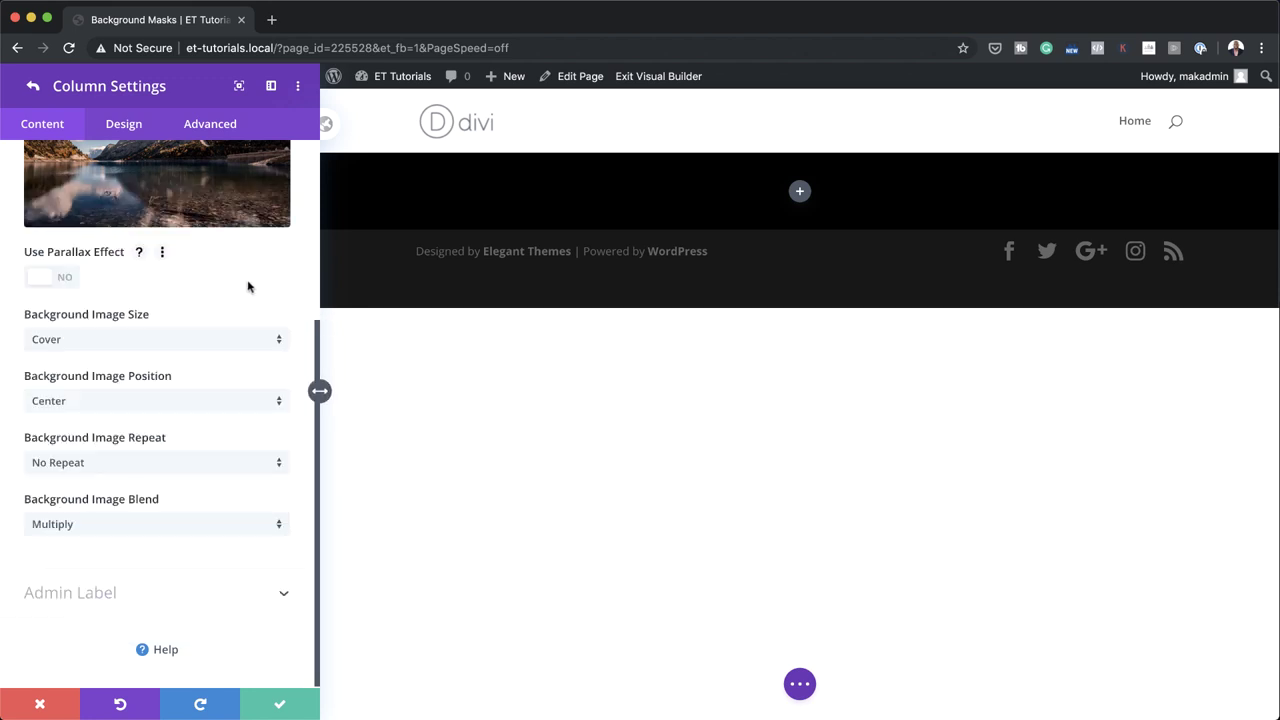
{"action": "left_click", "coordinate": [33, 90]}
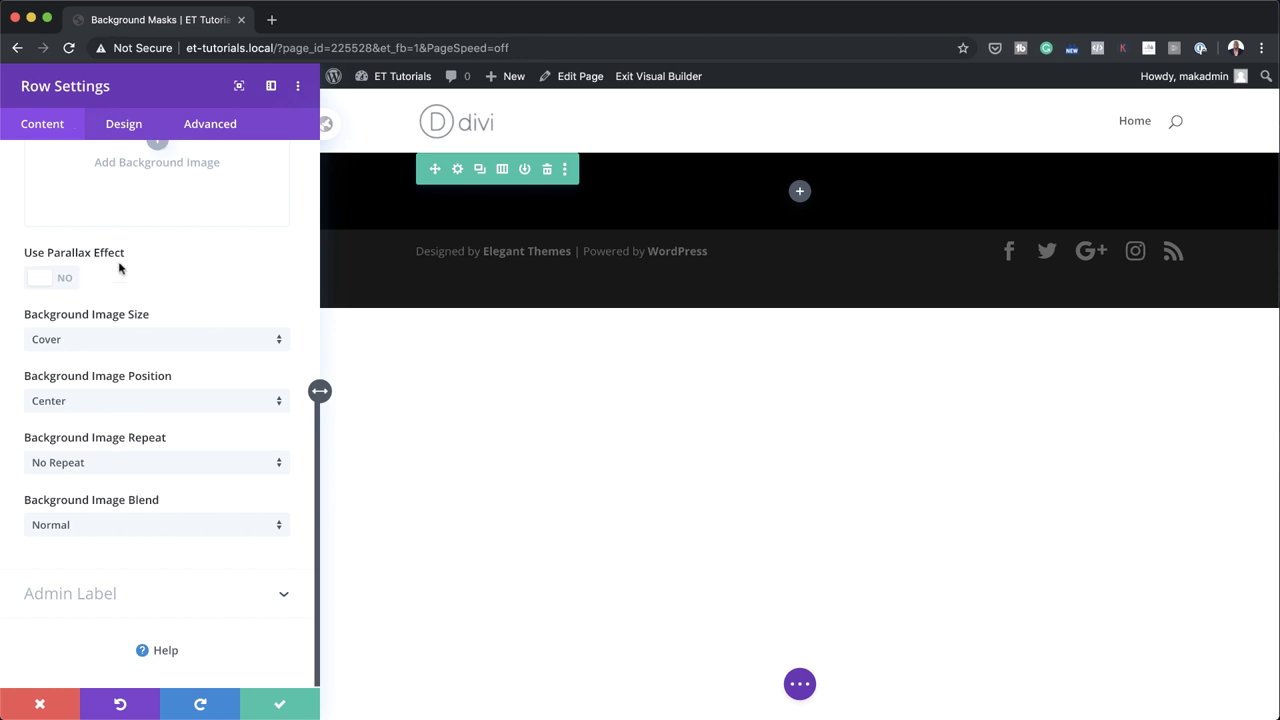
- Enable a custom gutter width for the row and set it to 1
{"action": "left_click", "coordinate": [124, 124]}
{"action": "left_click", "coordinate": [65, 204]}
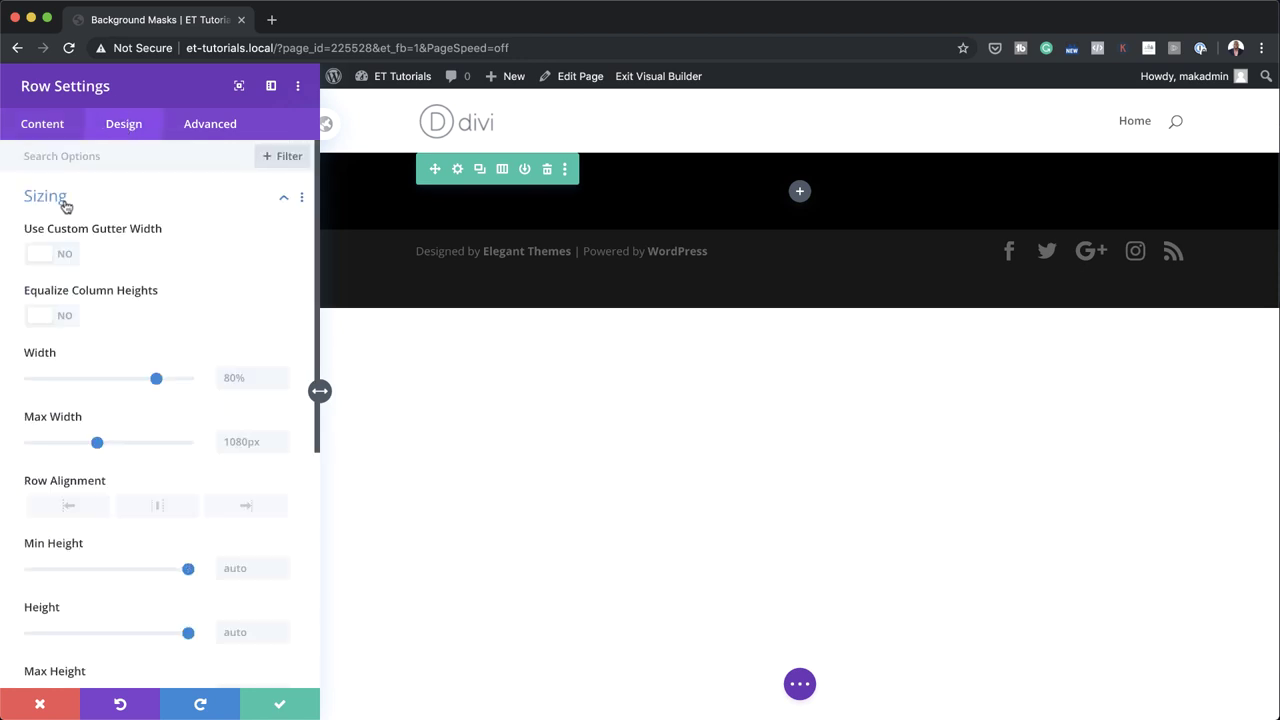
{"action": "left_click", "coordinate": [70, 258]}
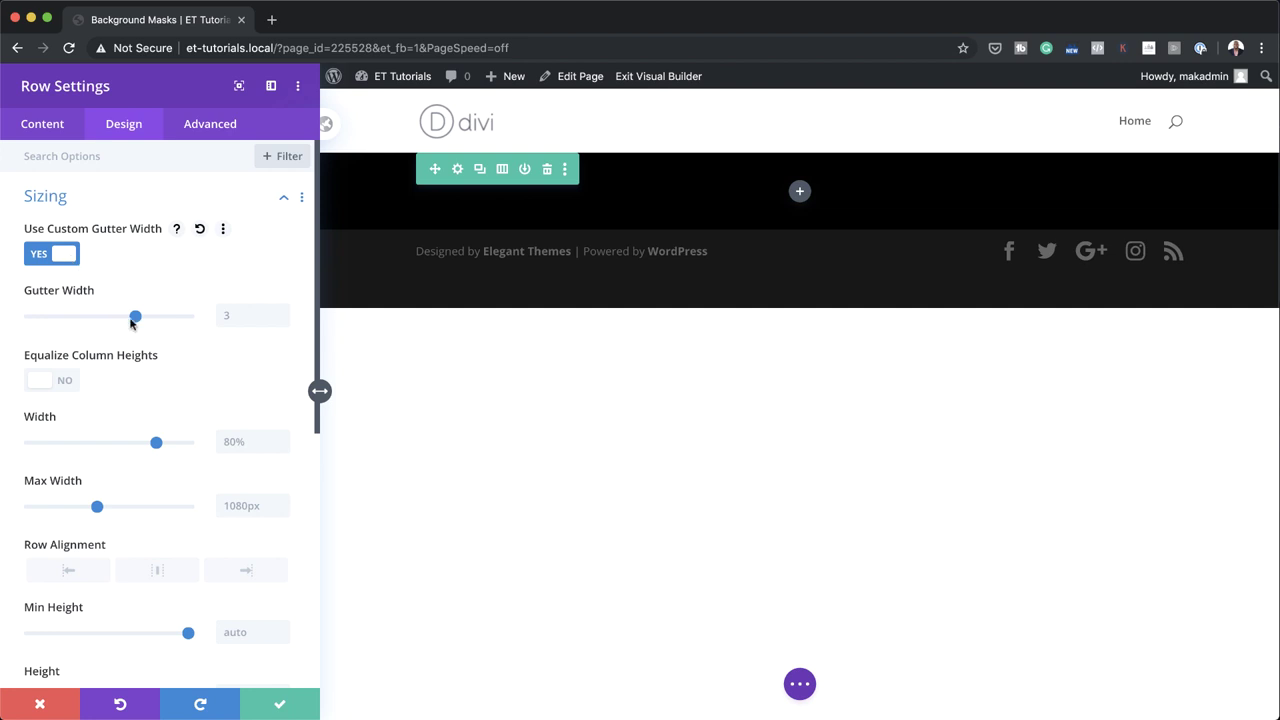
{"action": "left_click_drag", "start_coordinate": [135, 316], "coordinate": [21, 318]}
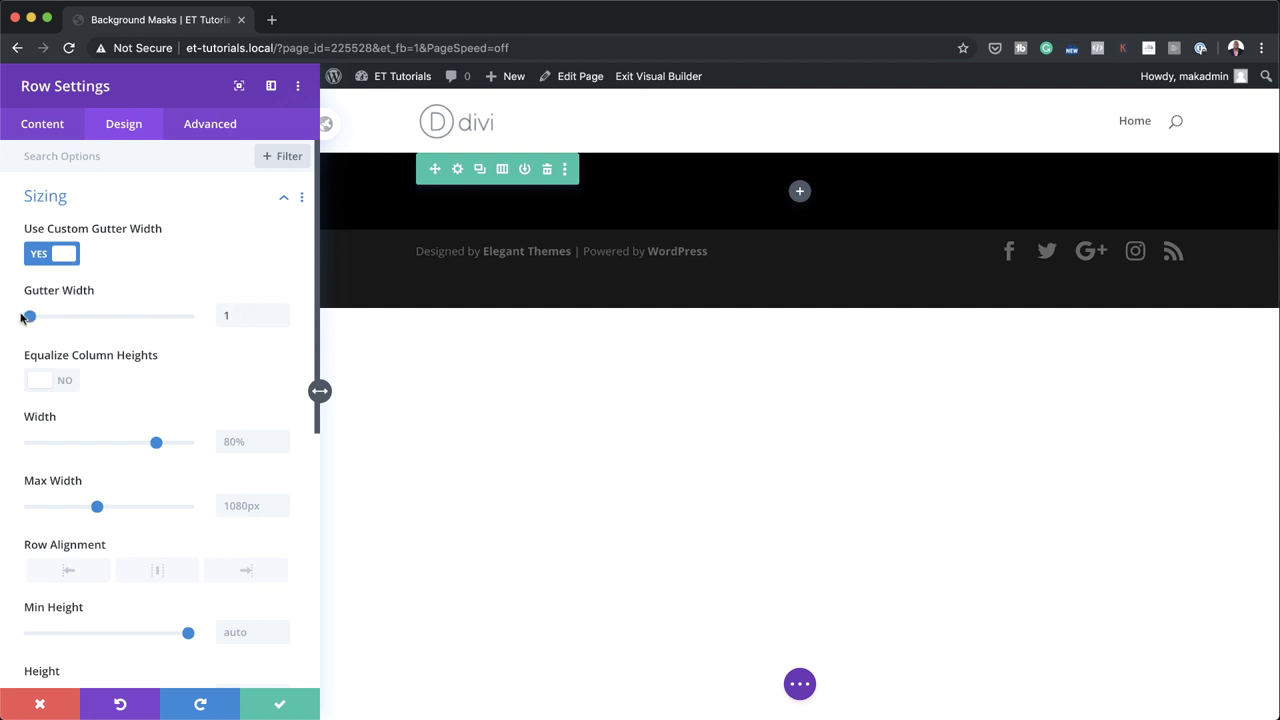
- Set both the row's width and its max width to 100%
{"action": "left_click", "coordinate": [238, 437]}
{"action": "left_click", "coordinate": [252, 477]}
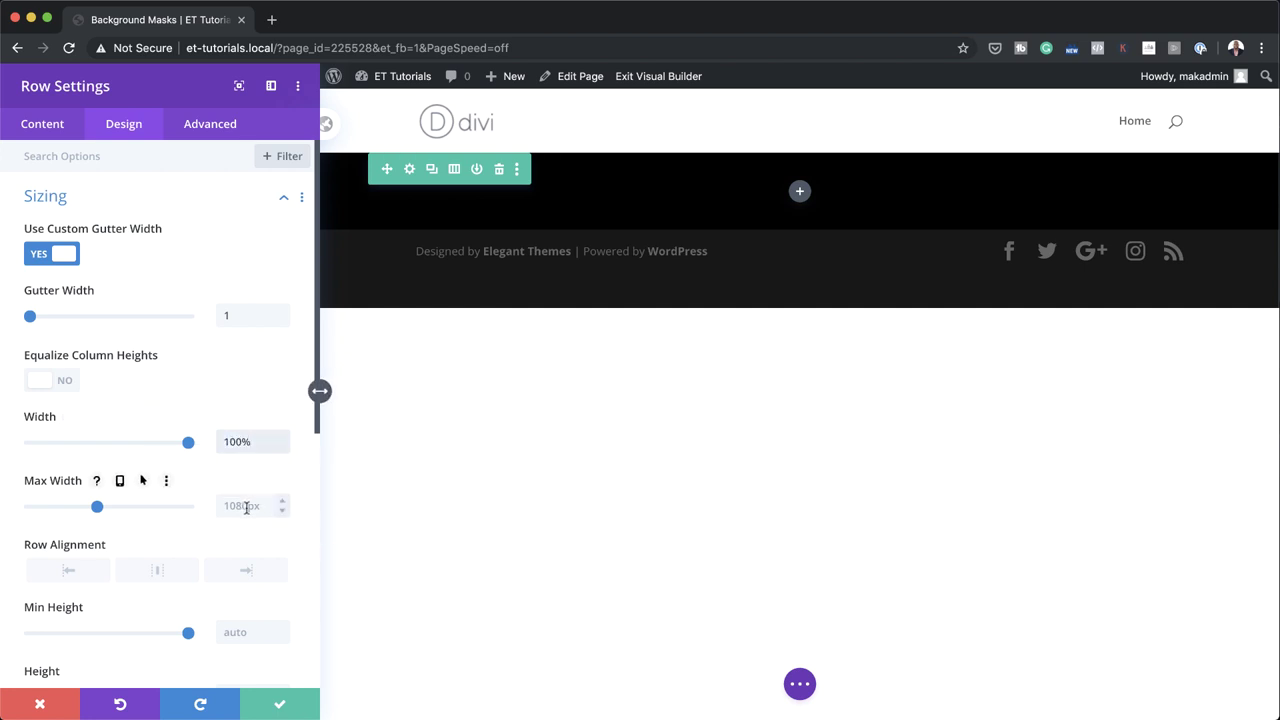
{"action": "left_click", "coordinate": [246, 507]}
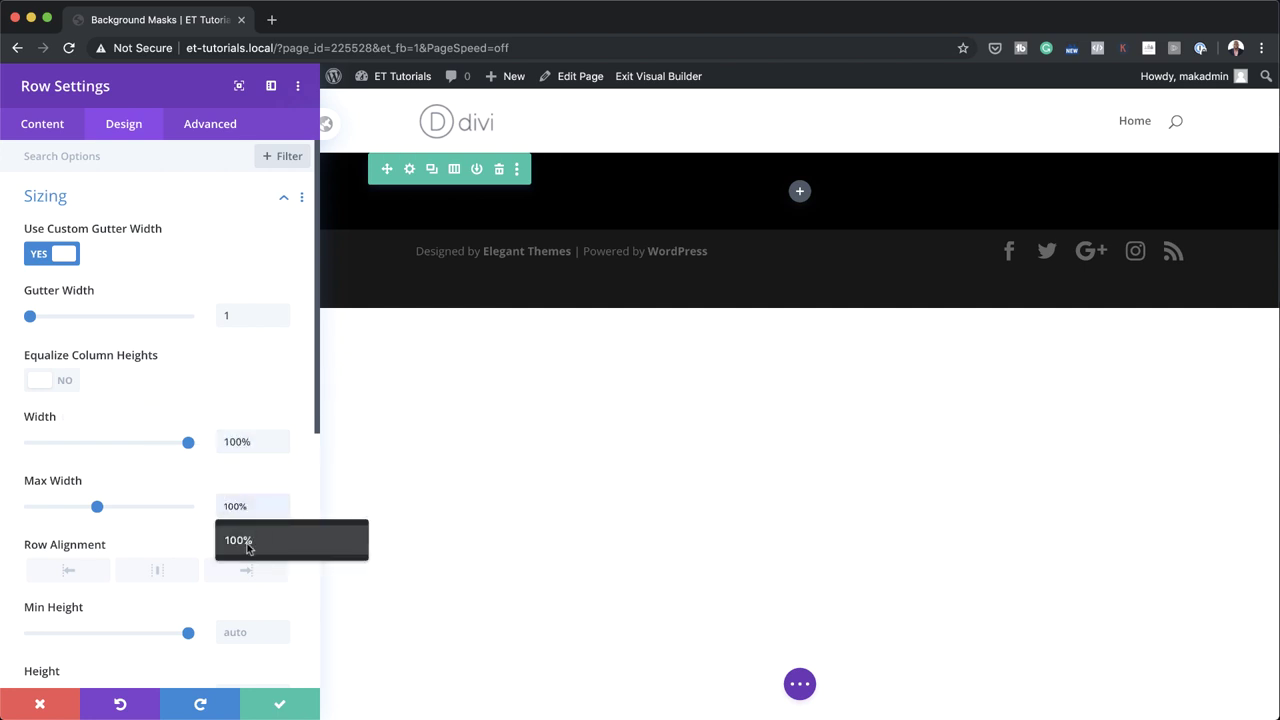
{"action": "left_click", "coordinate": [249, 541]}
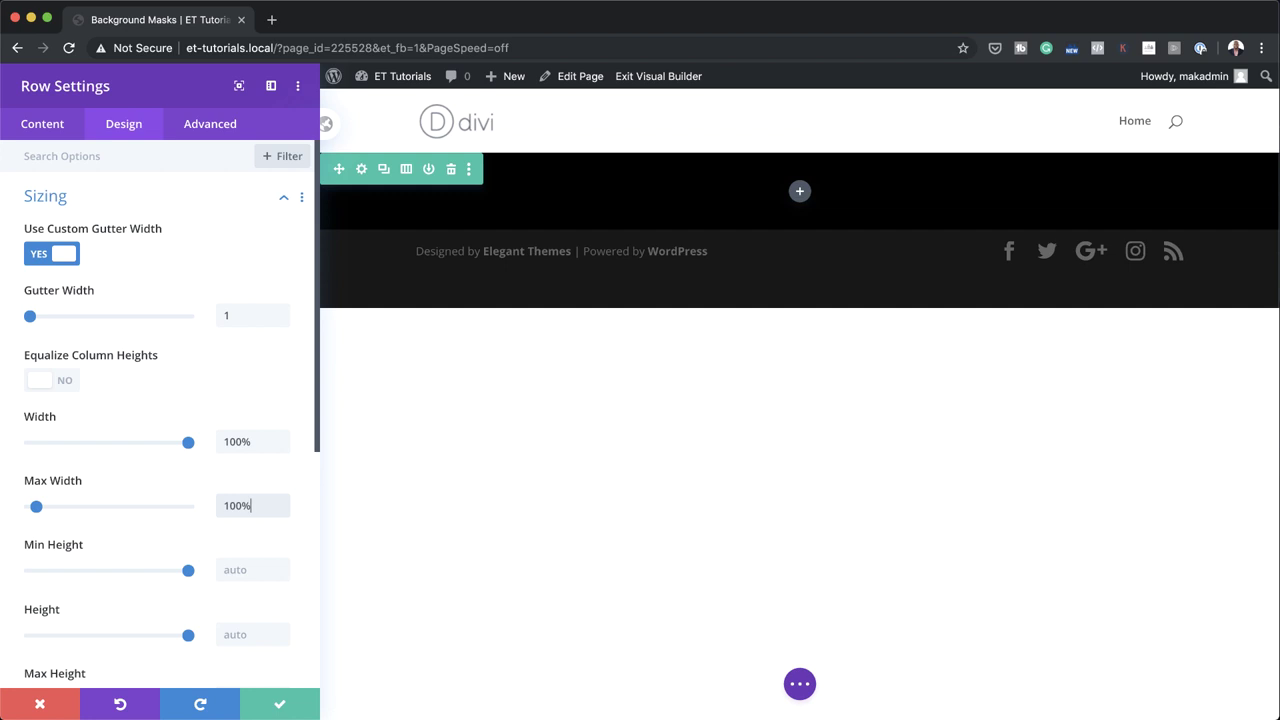
- Set the row's top and bottom padding to 0px with the two values linked, and save the row settings
{"action": "scroll", "coordinate": [230, 525], "scroll_direction": "down", "scroll_amount": 5}
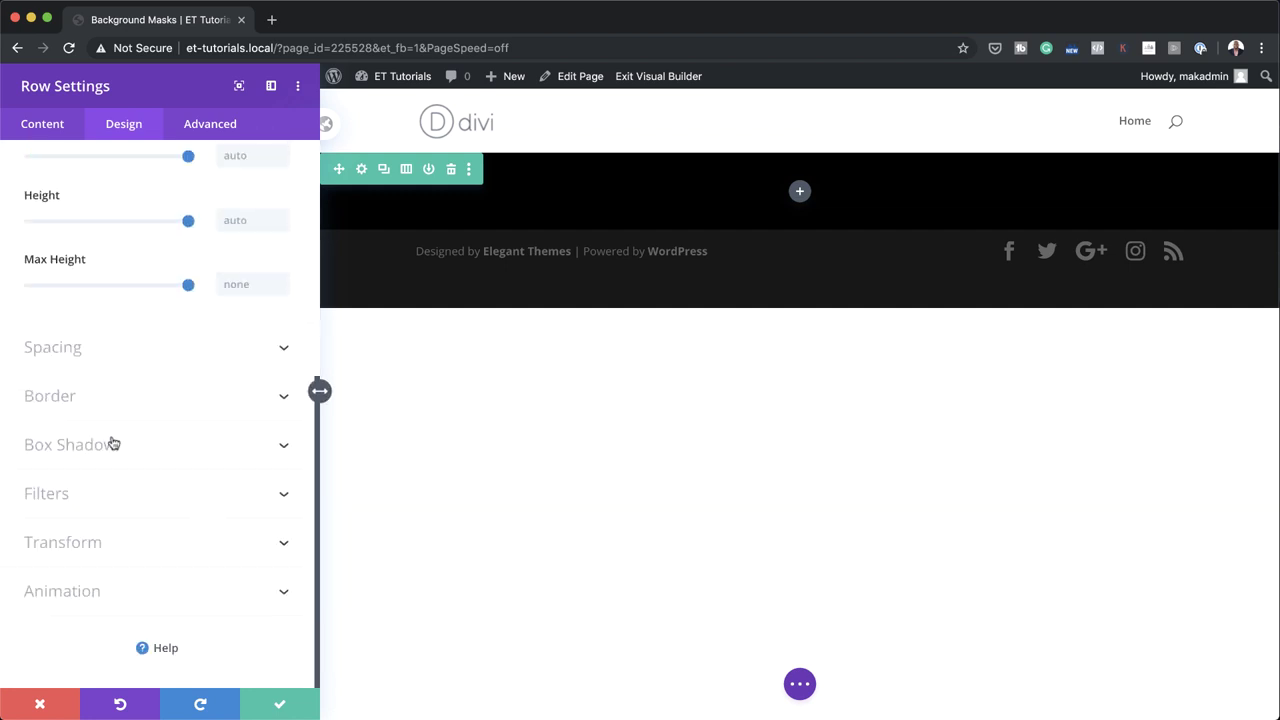
{"action": "left_click", "coordinate": [50, 349]}
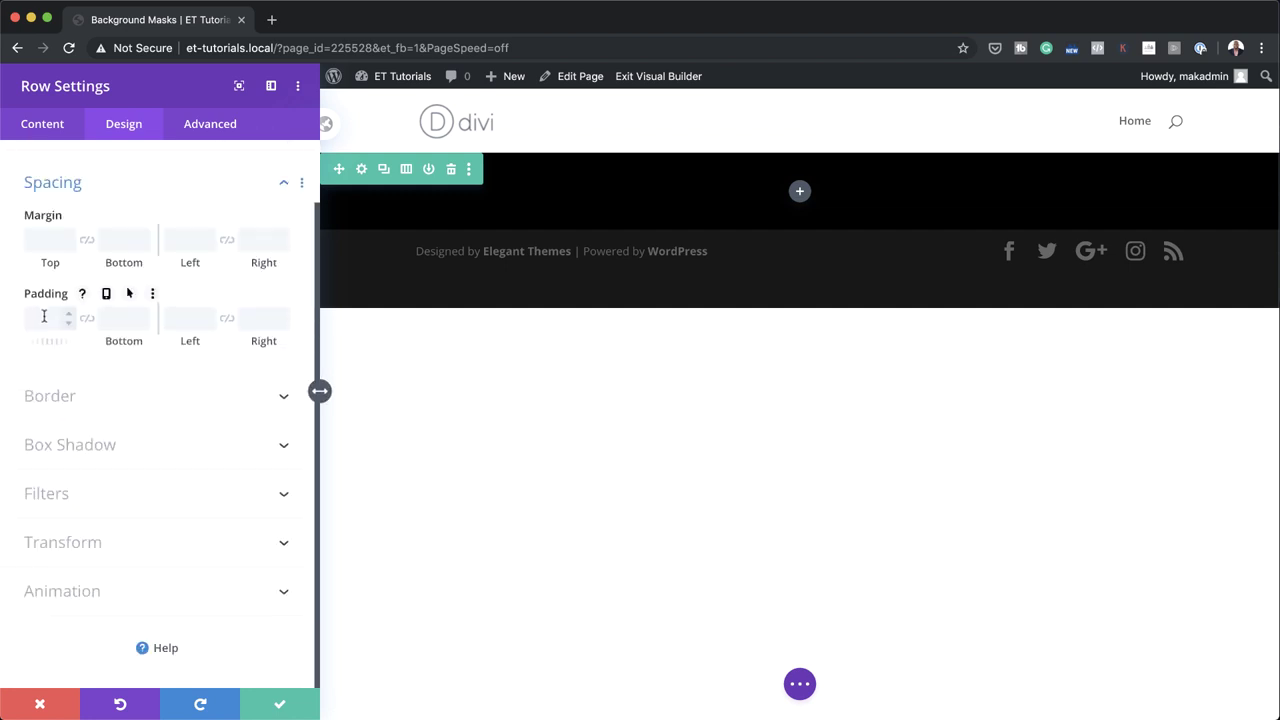
{"action": "left_click", "coordinate": [44, 316]}
{"action": "type", "text": "0"}
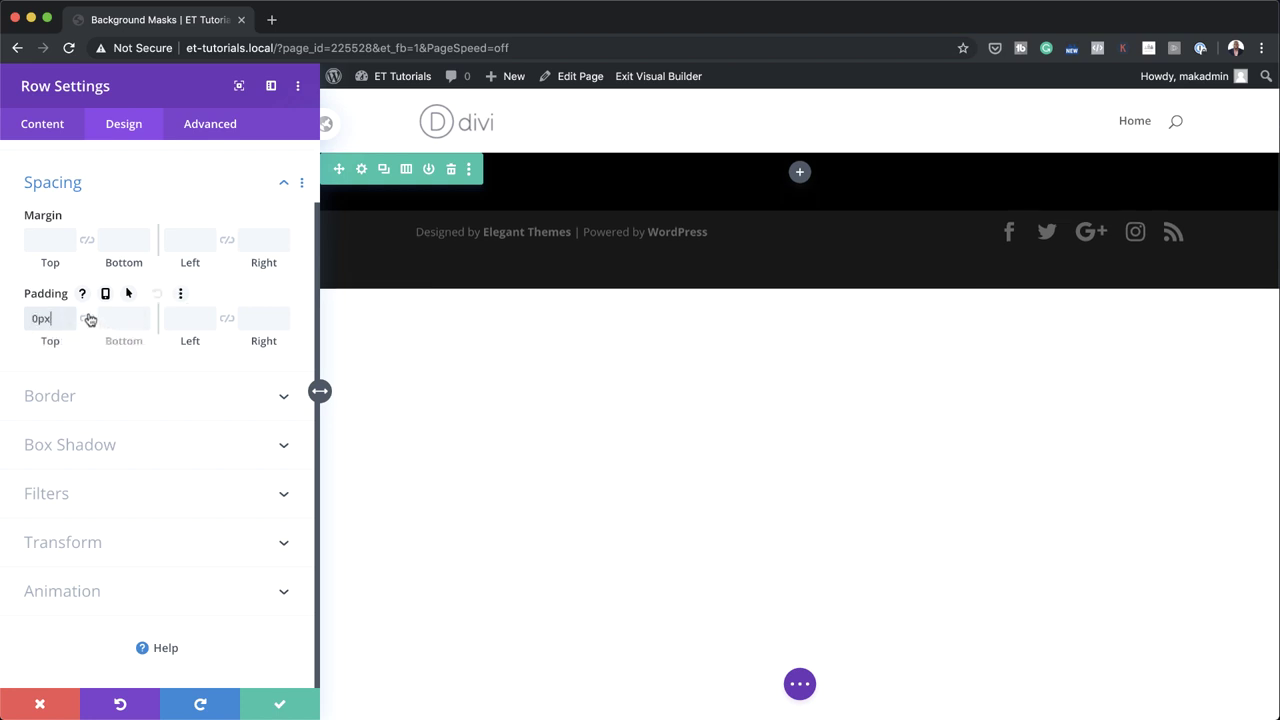
{"action": "left_click", "coordinate": [87, 318]}
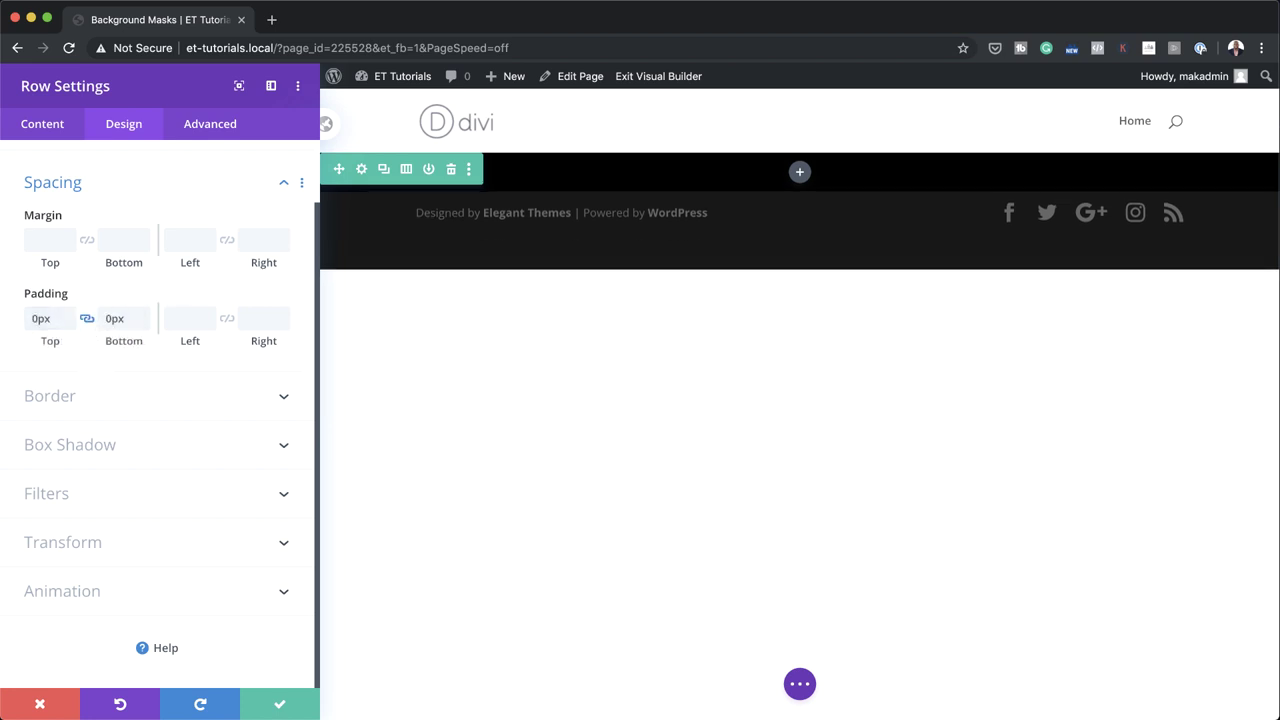
{"action": "left_click", "coordinate": [279, 704]}
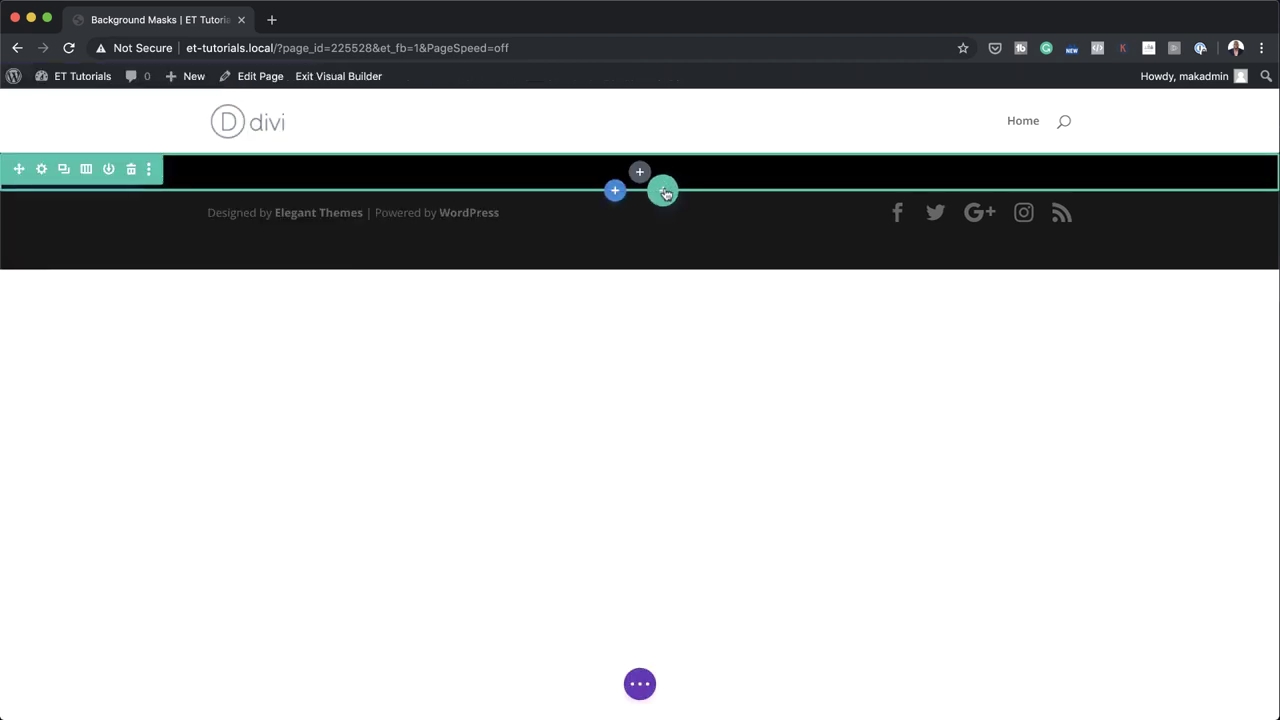
- Add a Text module to the row and replace its placeholder body text with the letter "o"
{"action": "left_click", "coordinate": [639, 173]}
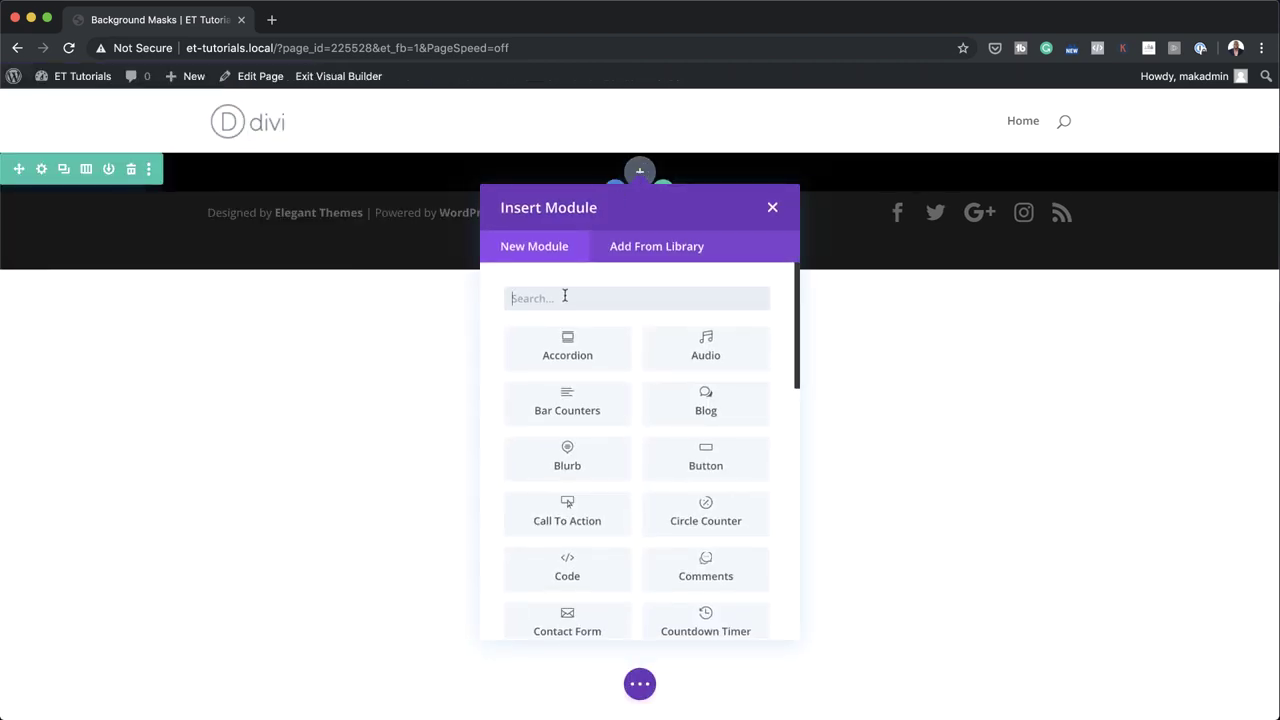
{"action": "type", "text": "text"}
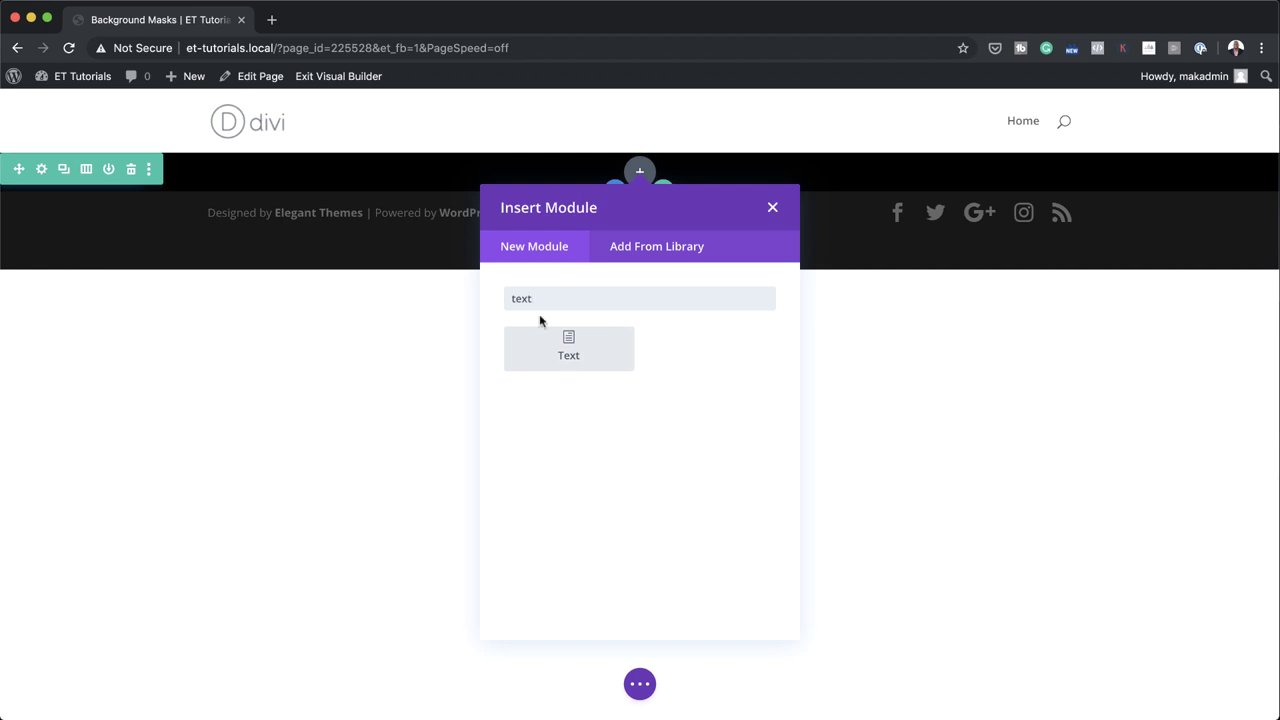
{"action": "left_click", "coordinate": [591, 357]}
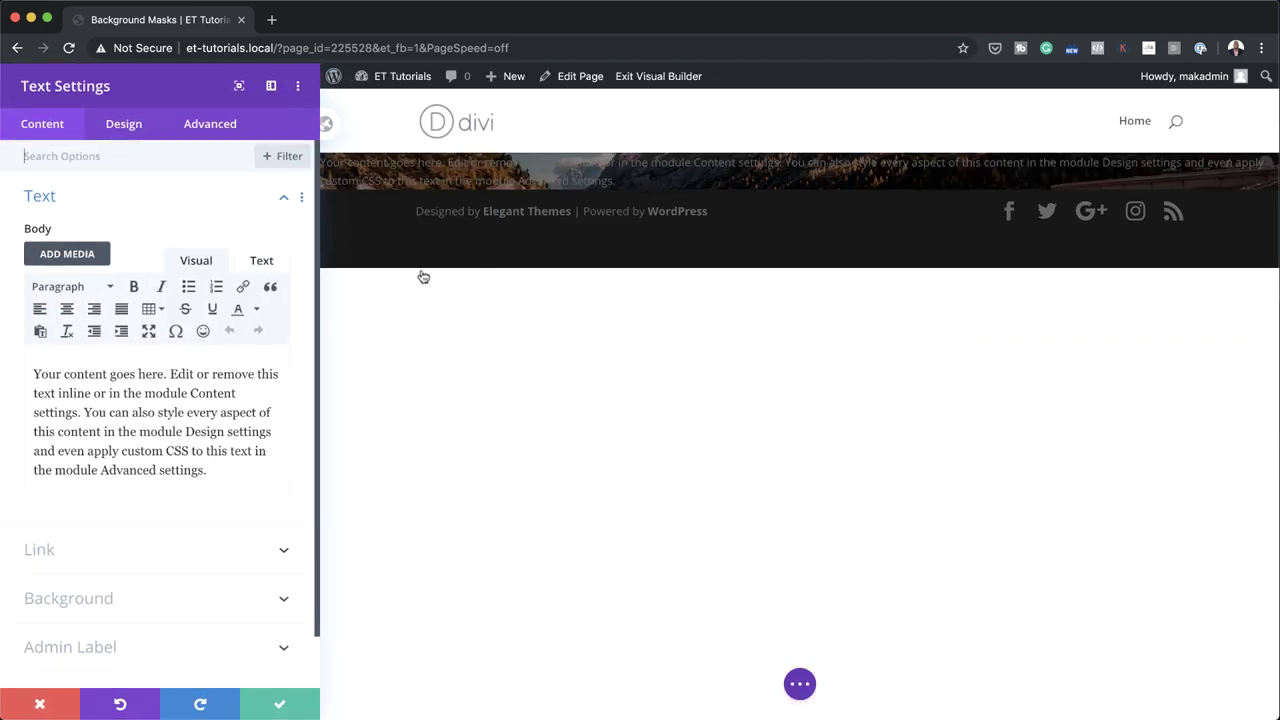
{"action": "left_click_drag", "start_coordinate": [208, 470], "coordinate": [24, 352]}
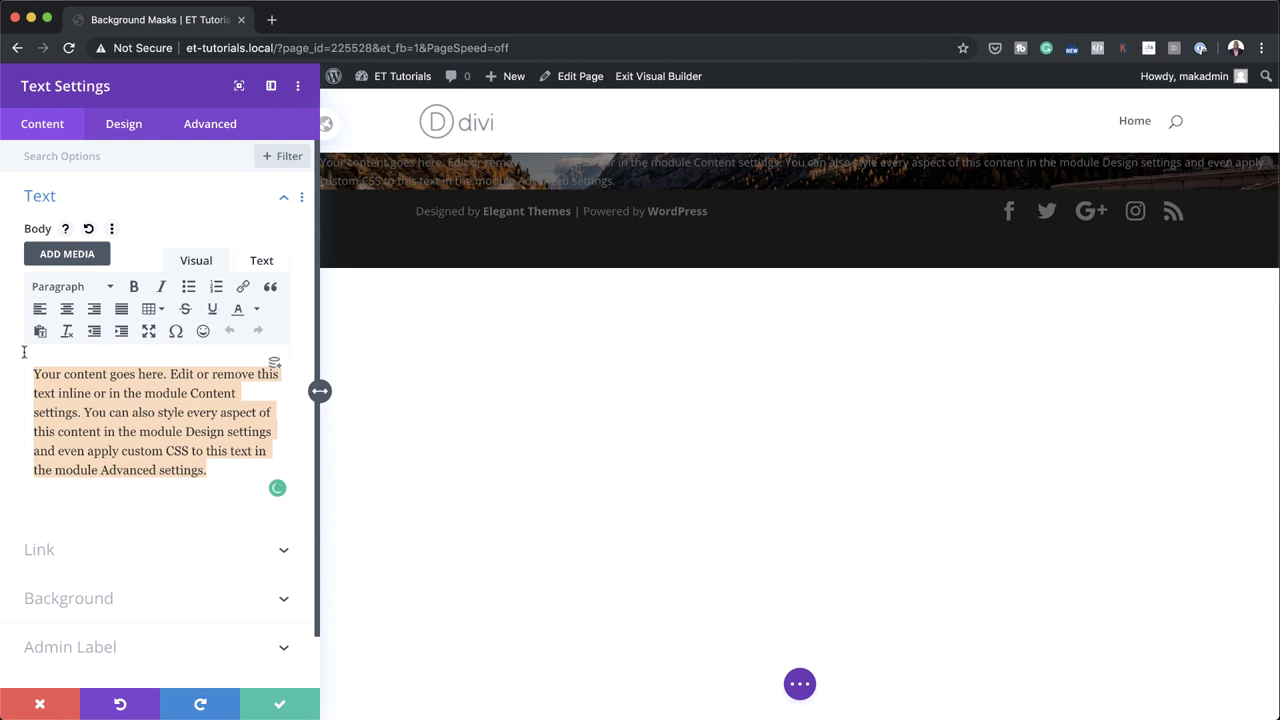
{"action": "type", "text": "o"}
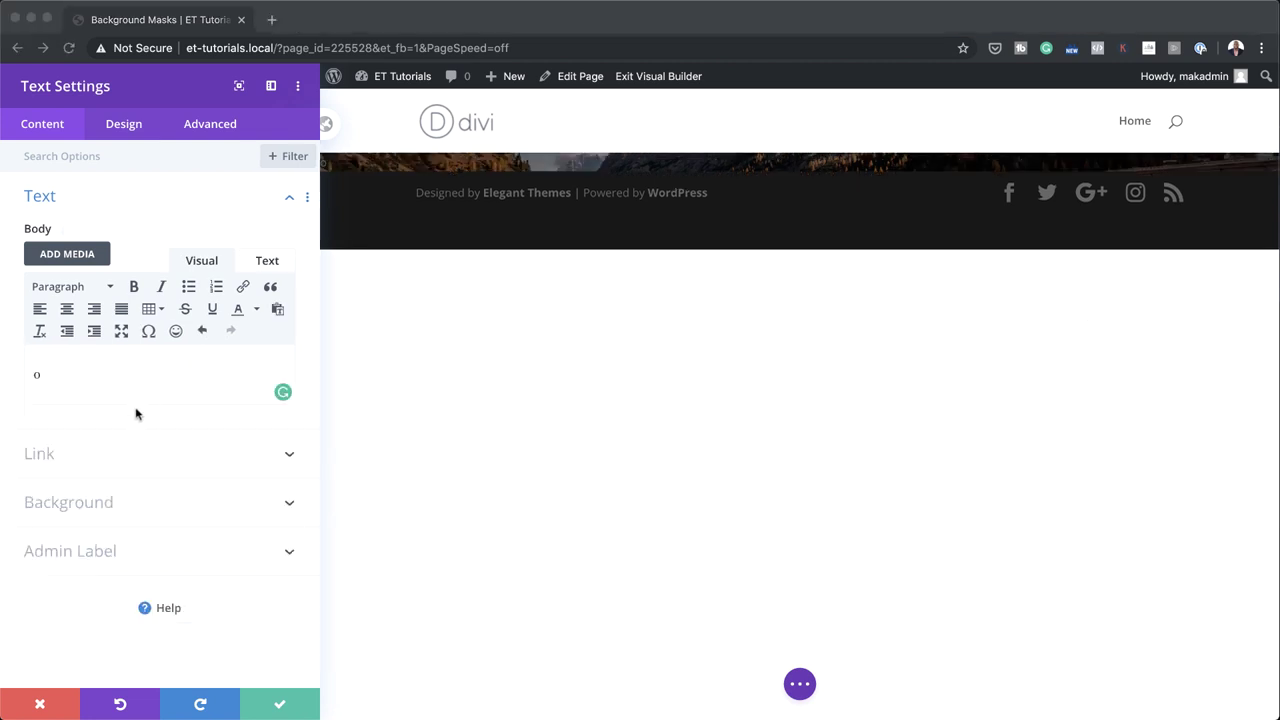
- Give the Text module a #000000 background color
{"action": "left_click", "coordinate": [103, 503]}
{"action": "left_click", "coordinate": [103, 503]}
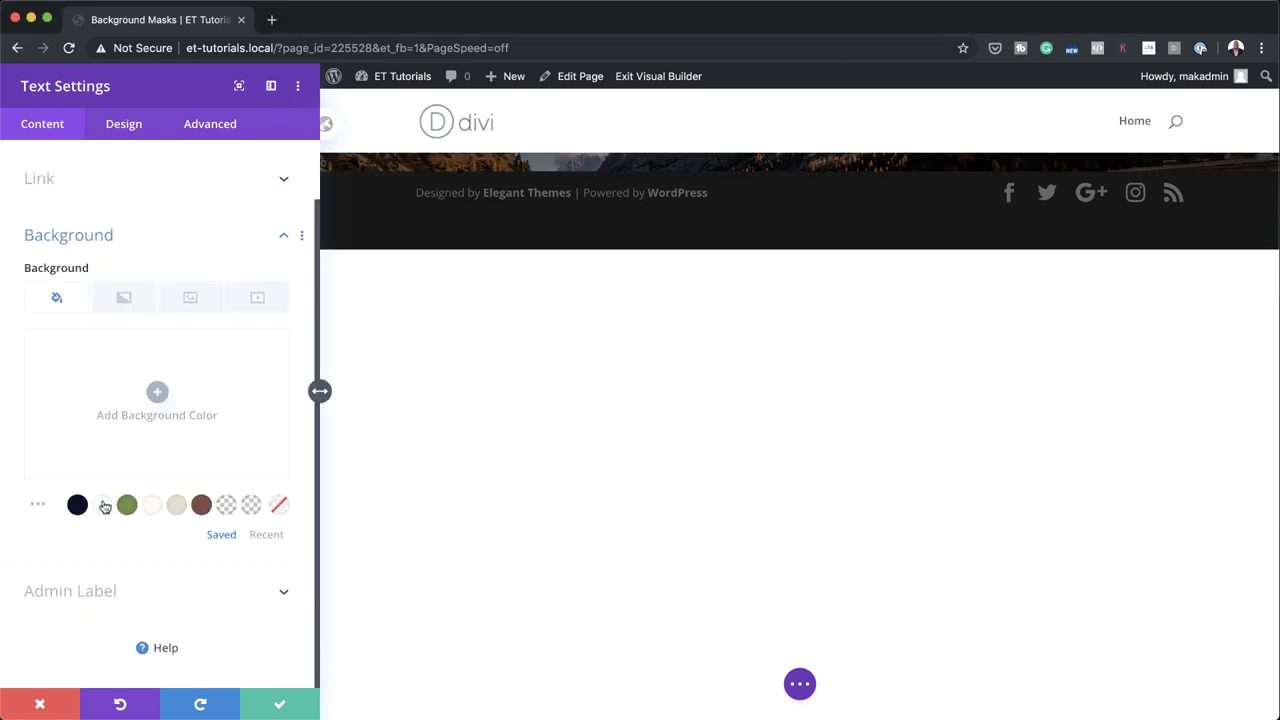
{"action": "left_click", "coordinate": [157, 391]}
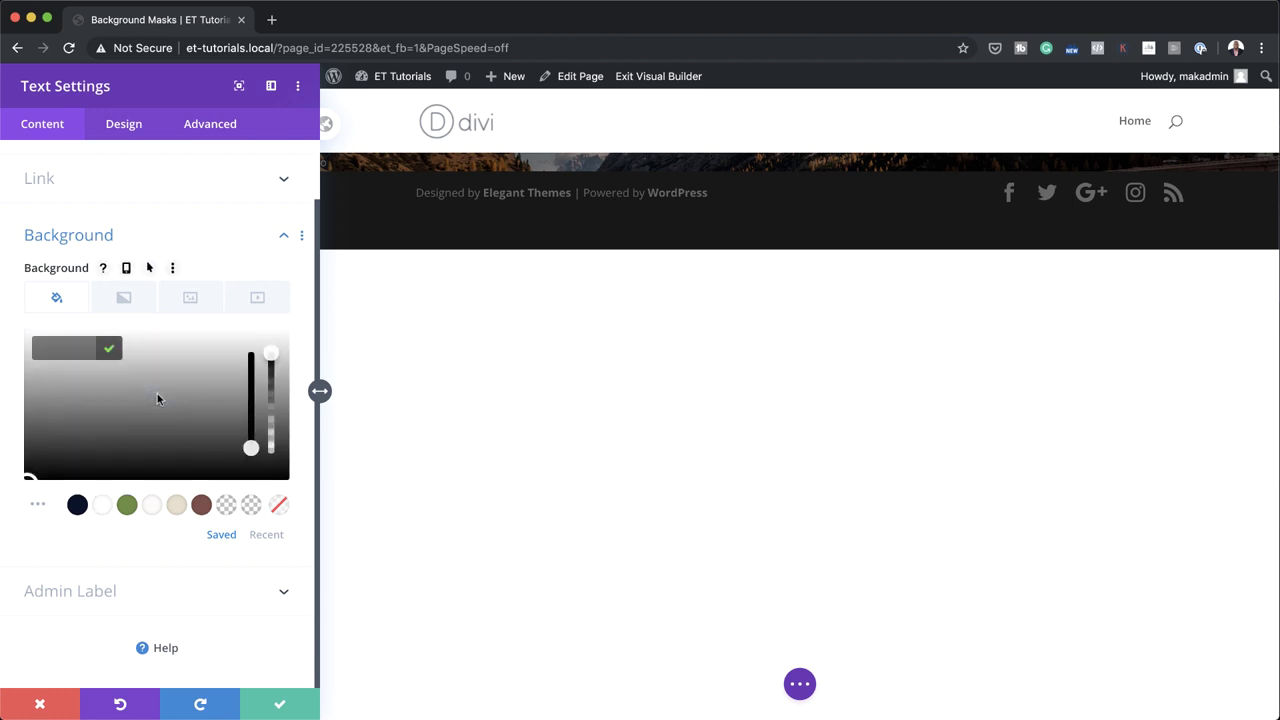
{"action": "left_click", "coordinate": [68, 350]}
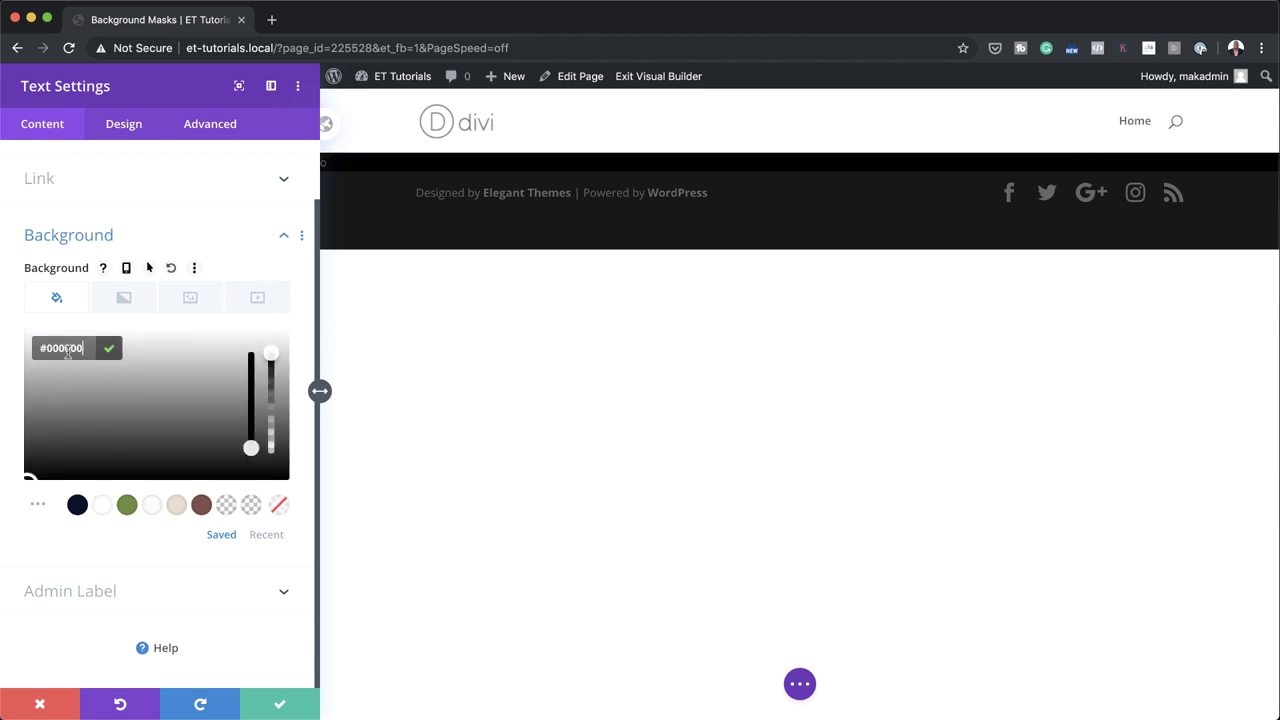
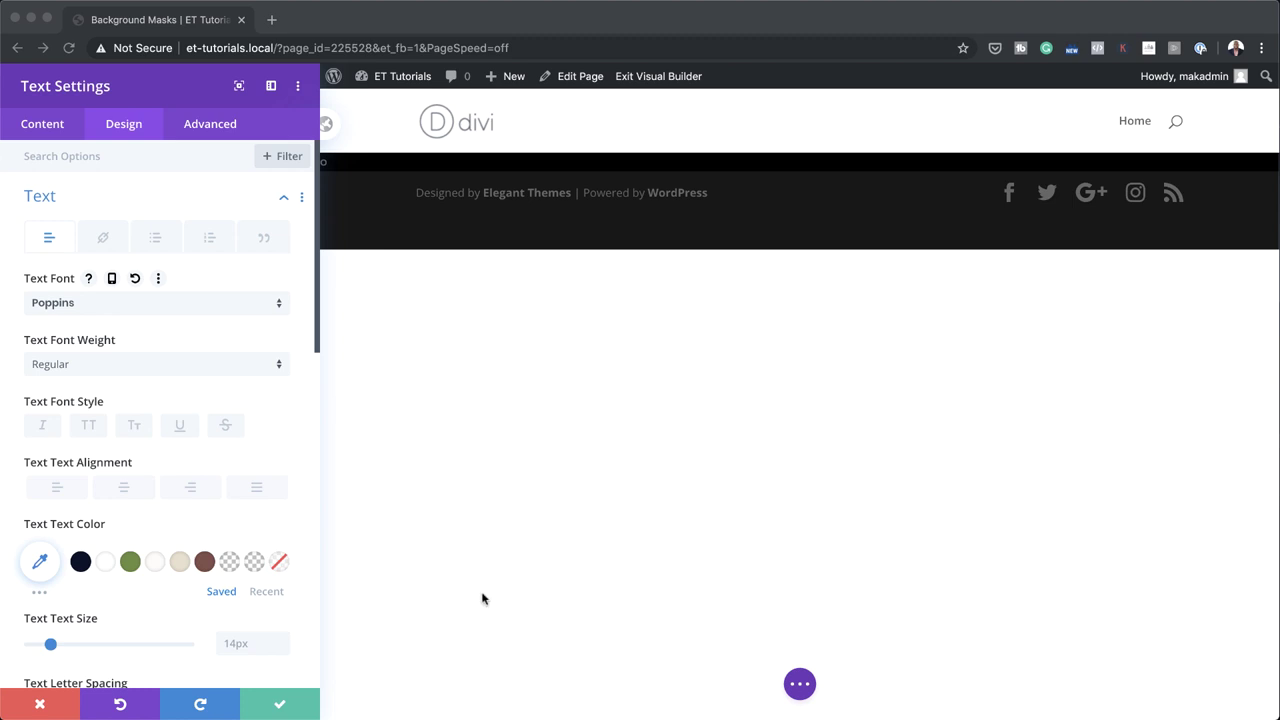
- Set the module's text size to 100vw and center-align the text
{"action": "scroll", "coordinate": [209, 614], "scroll_direction": "down", "scroll_amount": 3}
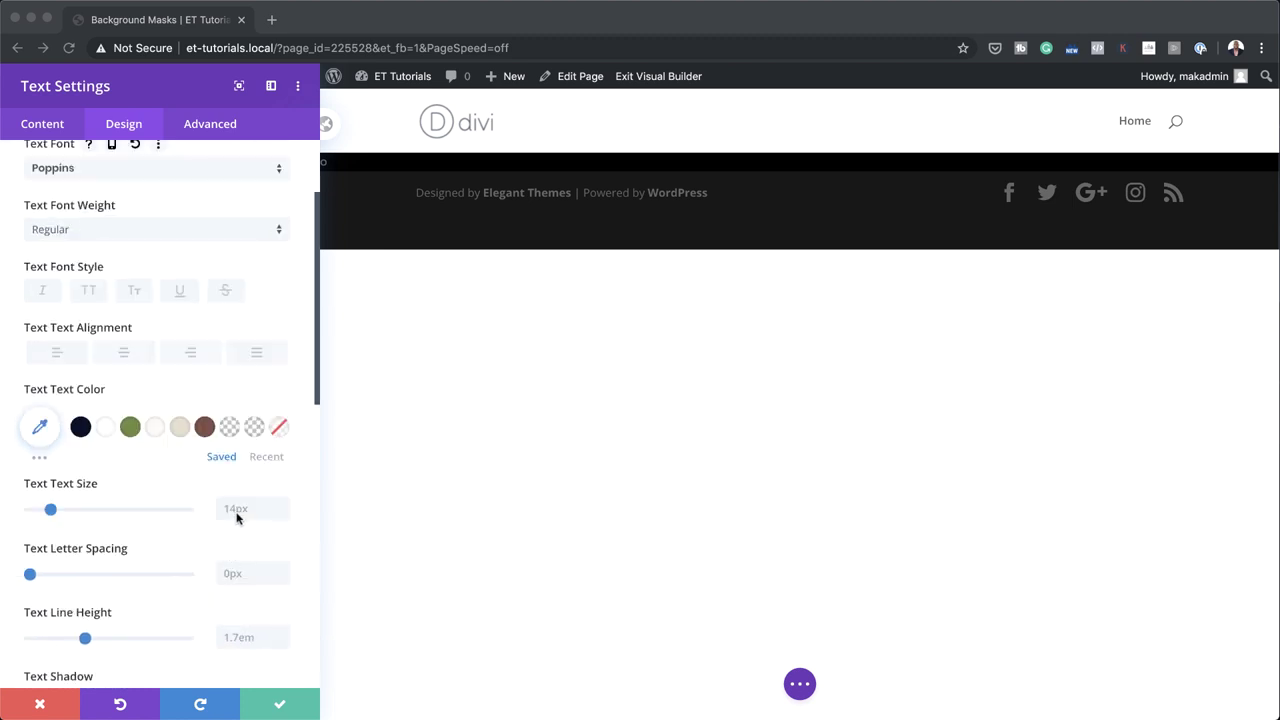
{"action": "left_click", "coordinate": [237, 510]}
{"action": "type", "text": "100vw"}
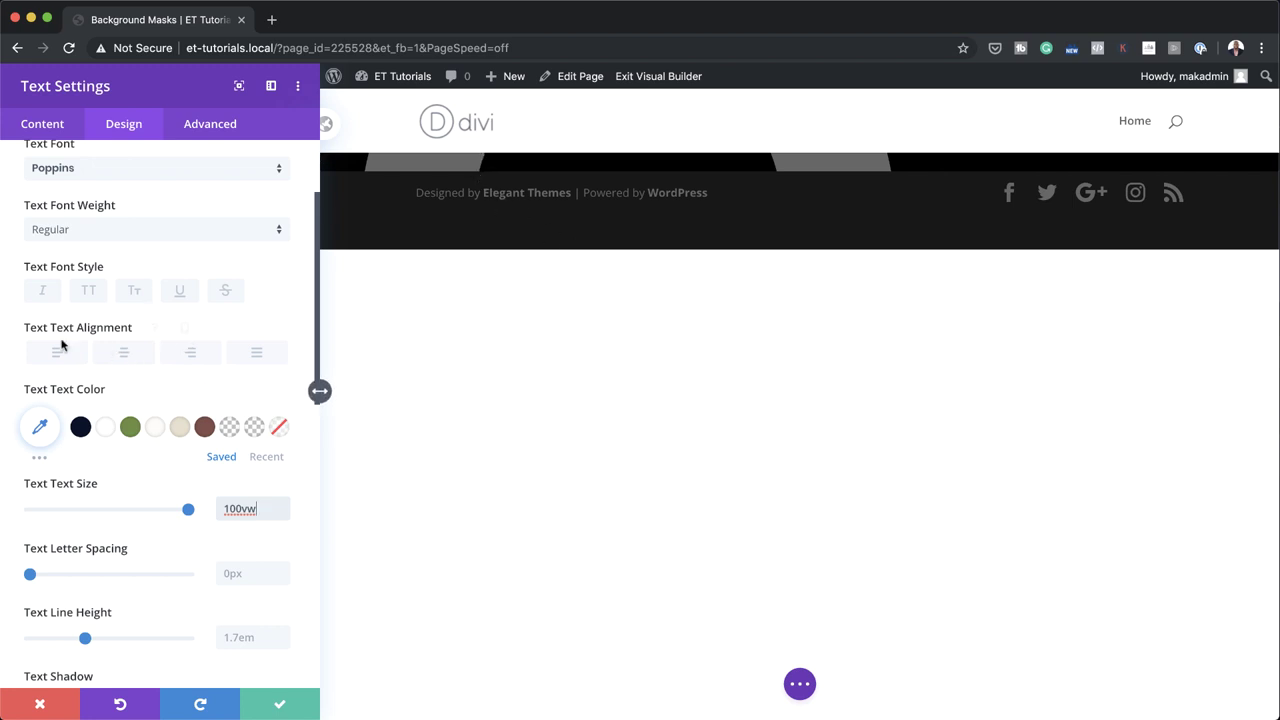
{"action": "left_click", "coordinate": [125, 353]}
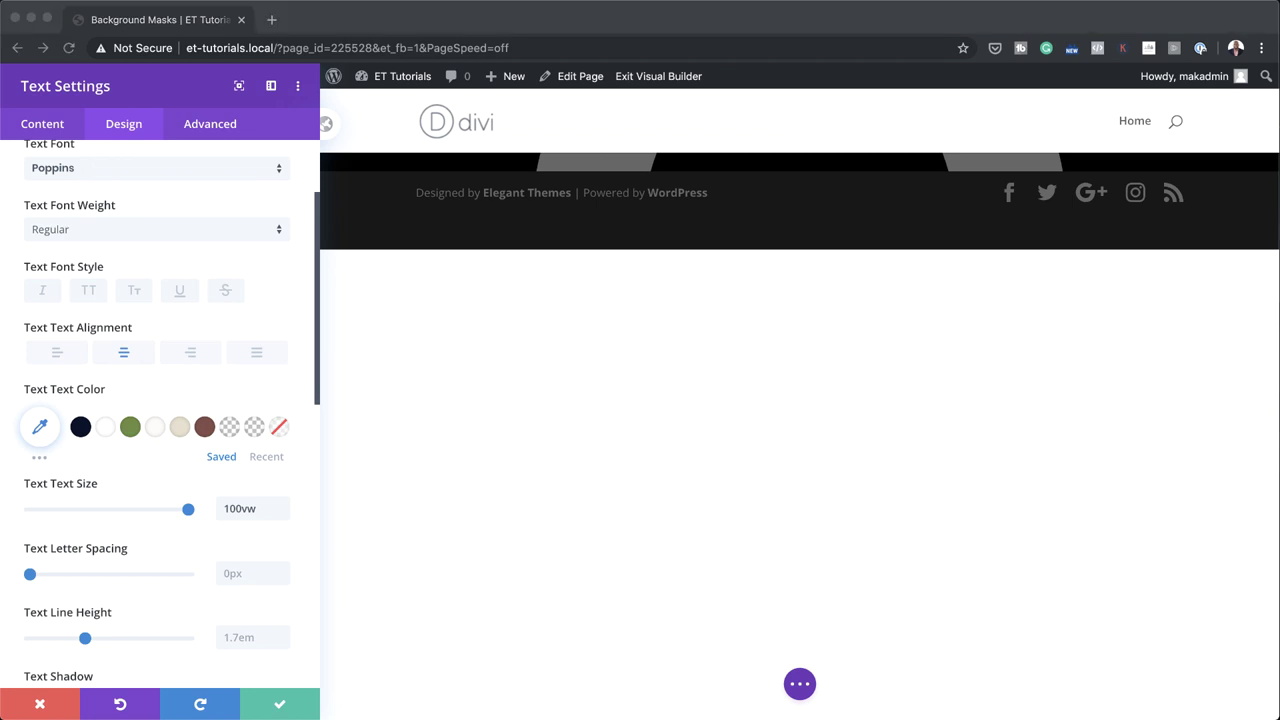
- Set the Text module's top margin to -6vw
{"action": "scroll", "coordinate": [186, 511], "scroll_direction": "down", "scroll_amount": 10}
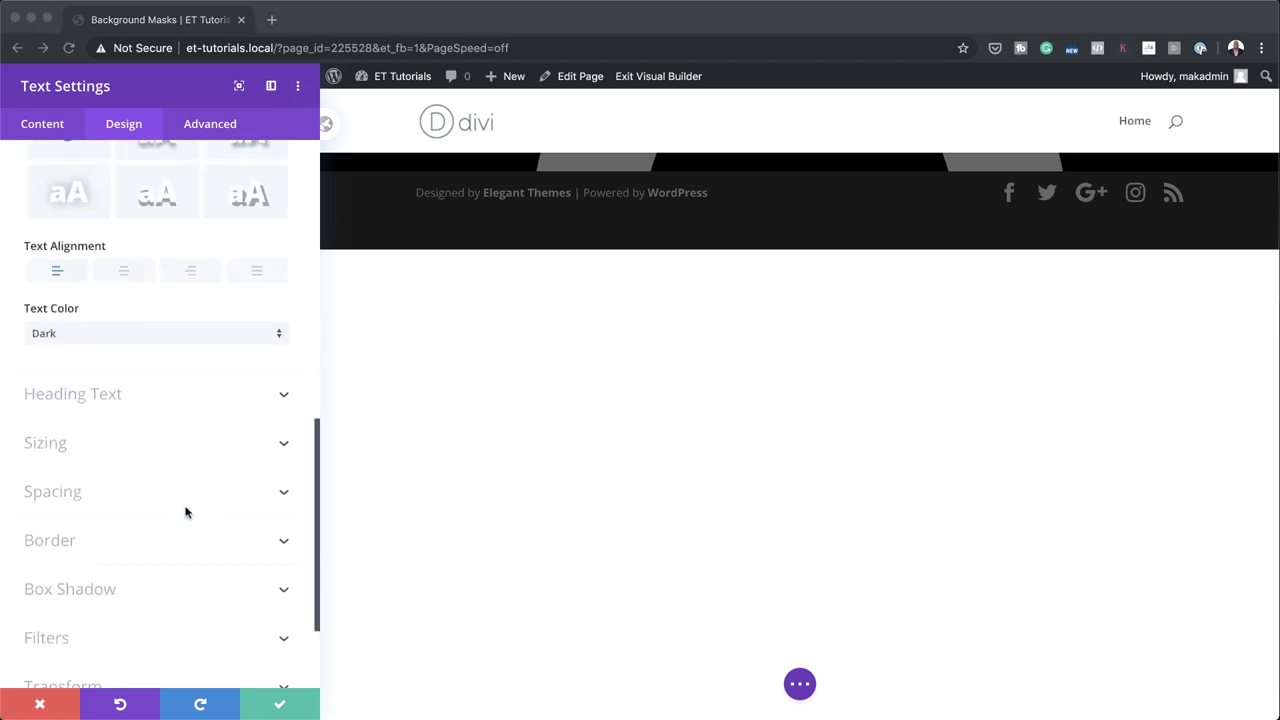
{"action": "left_click", "coordinate": [57, 495]}
{"action": "left_click", "coordinate": [57, 492]}
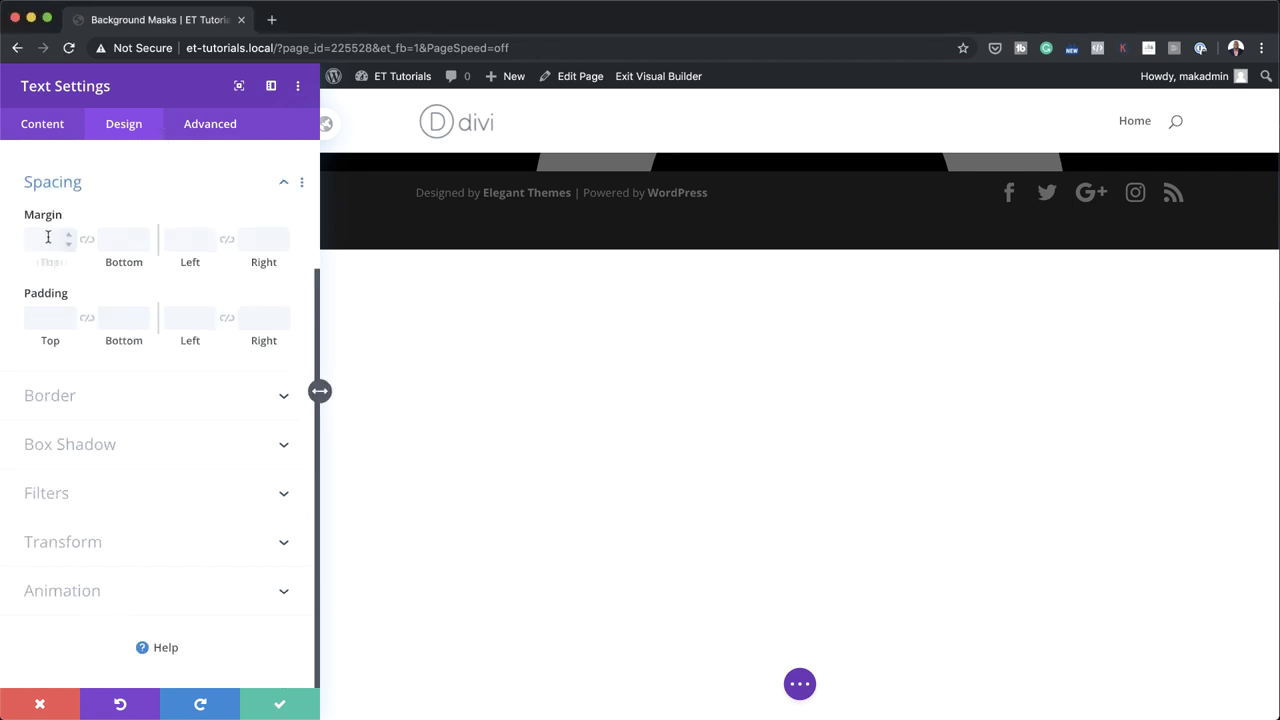
{"action": "type", "text": "-6vw"}
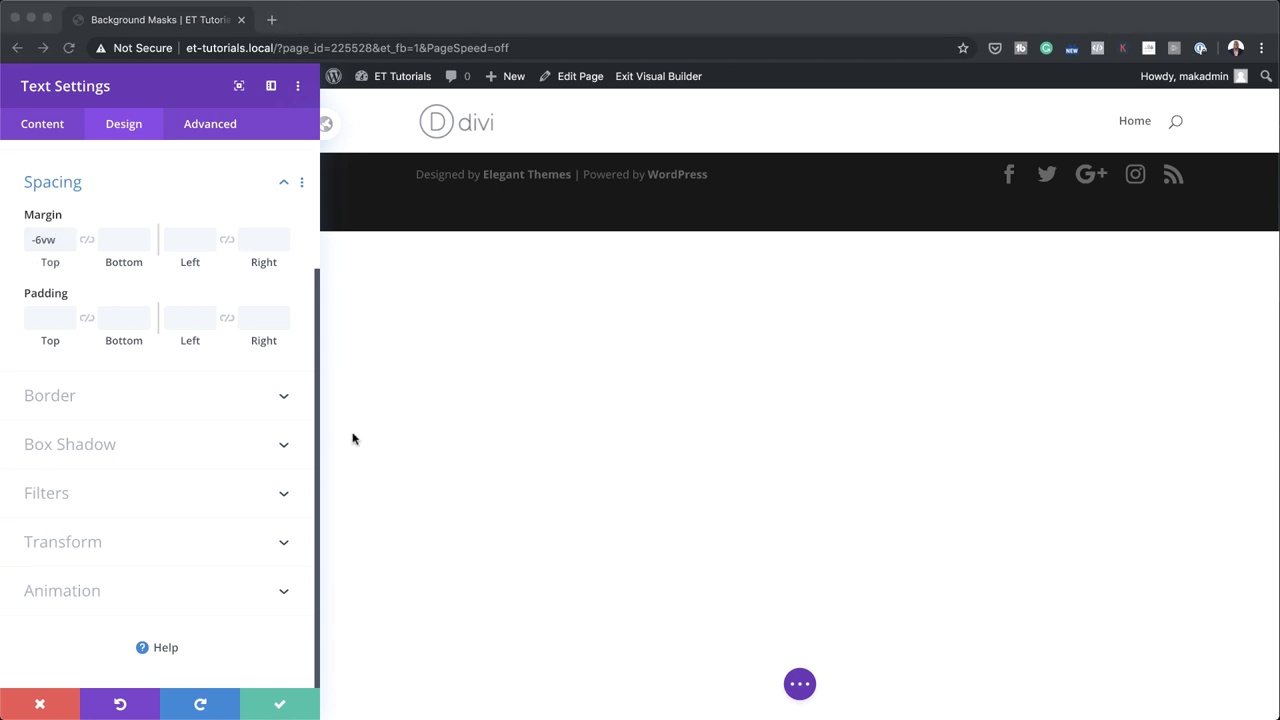
- Set the Text module's padding to 15vw at the top and 49vw at the bottom
{"action": "left_click", "coordinate": [40, 315]}
{"action": "type", "text": "15vw"}
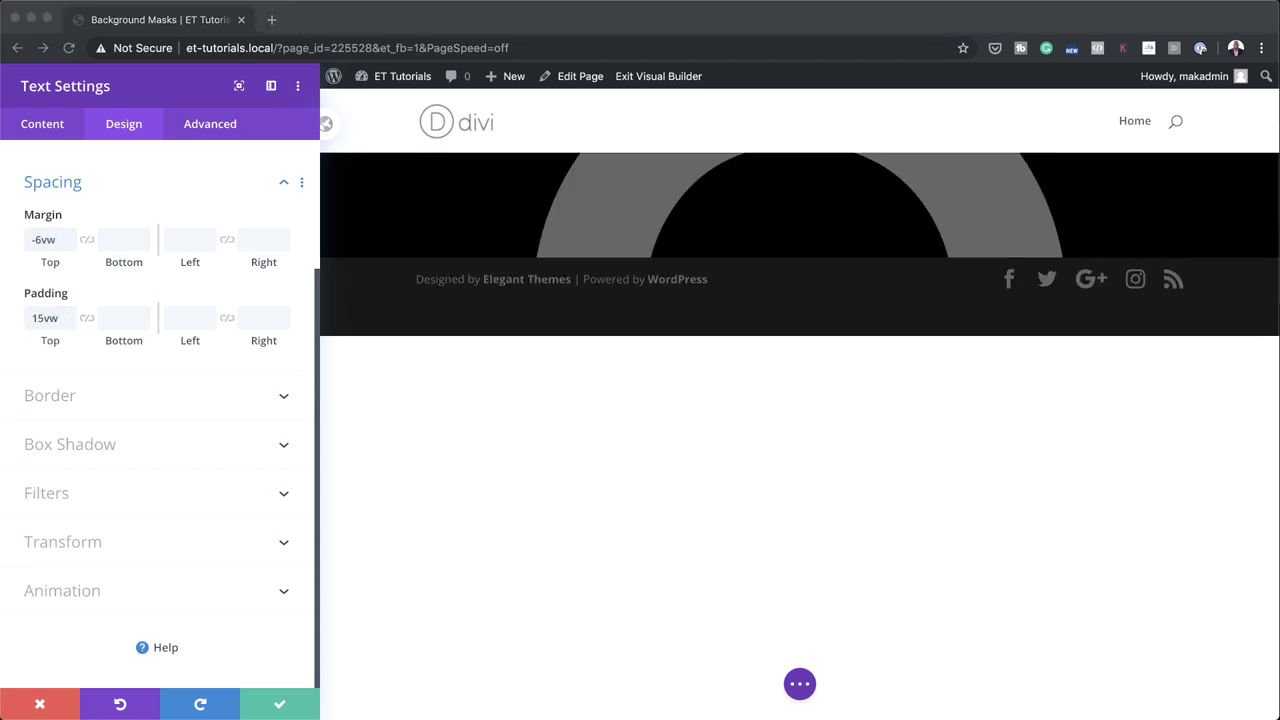
{"action": "left_click", "coordinate": [116, 320]}
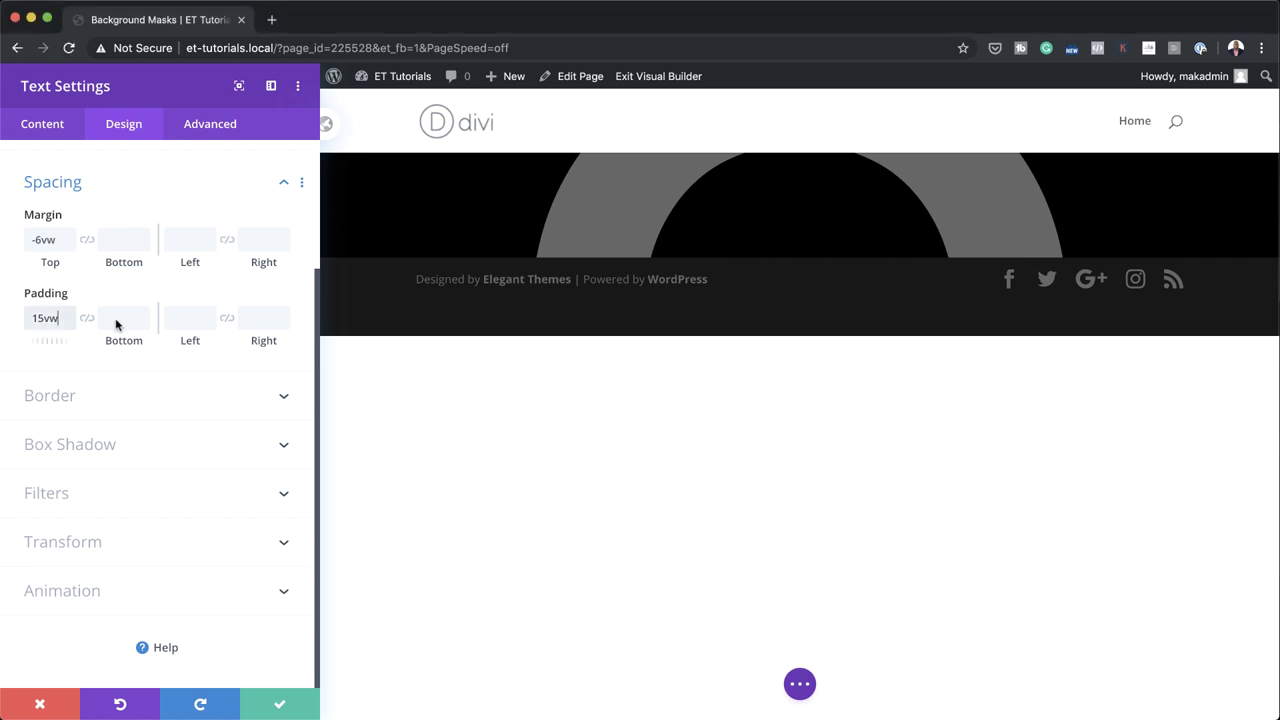
{"action": "left_click", "coordinate": [116, 320]}
{"action": "type", "text": "45vw"}
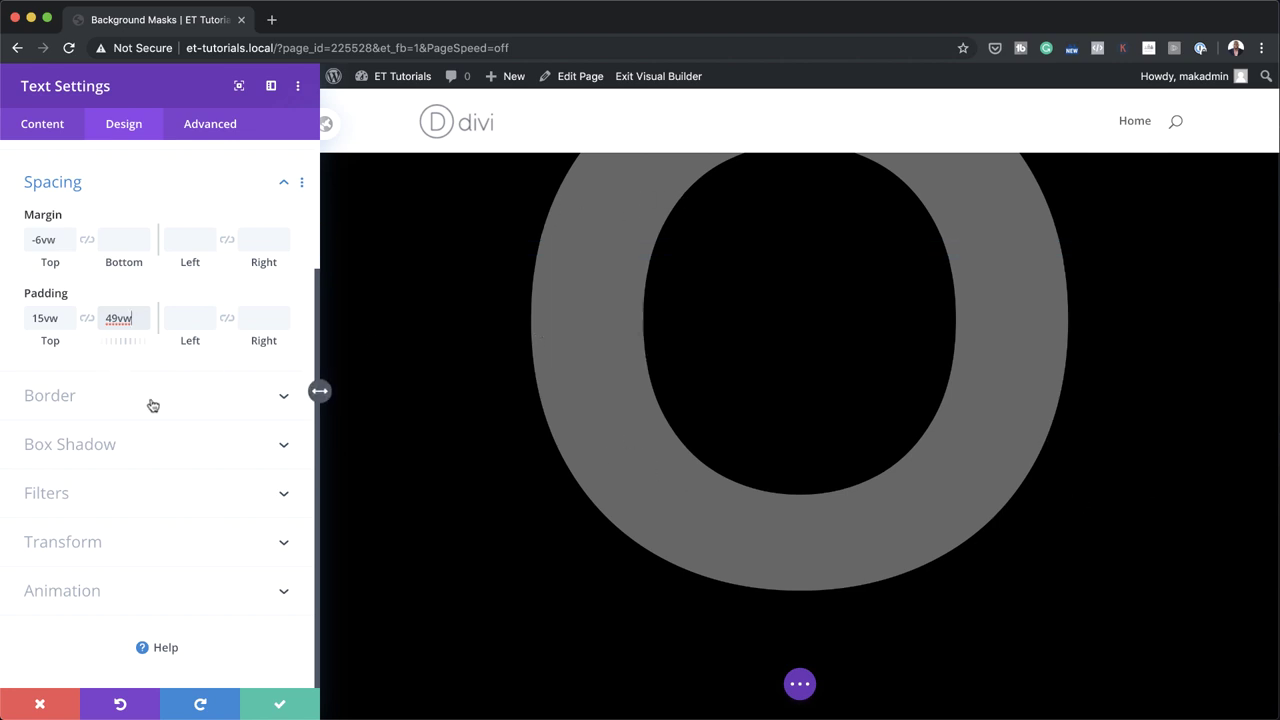
- Change the text color of the large letter to white
{"action": "scroll", "coordinate": [150, 403], "scroll_direction": "up", "scroll_amount": 3}
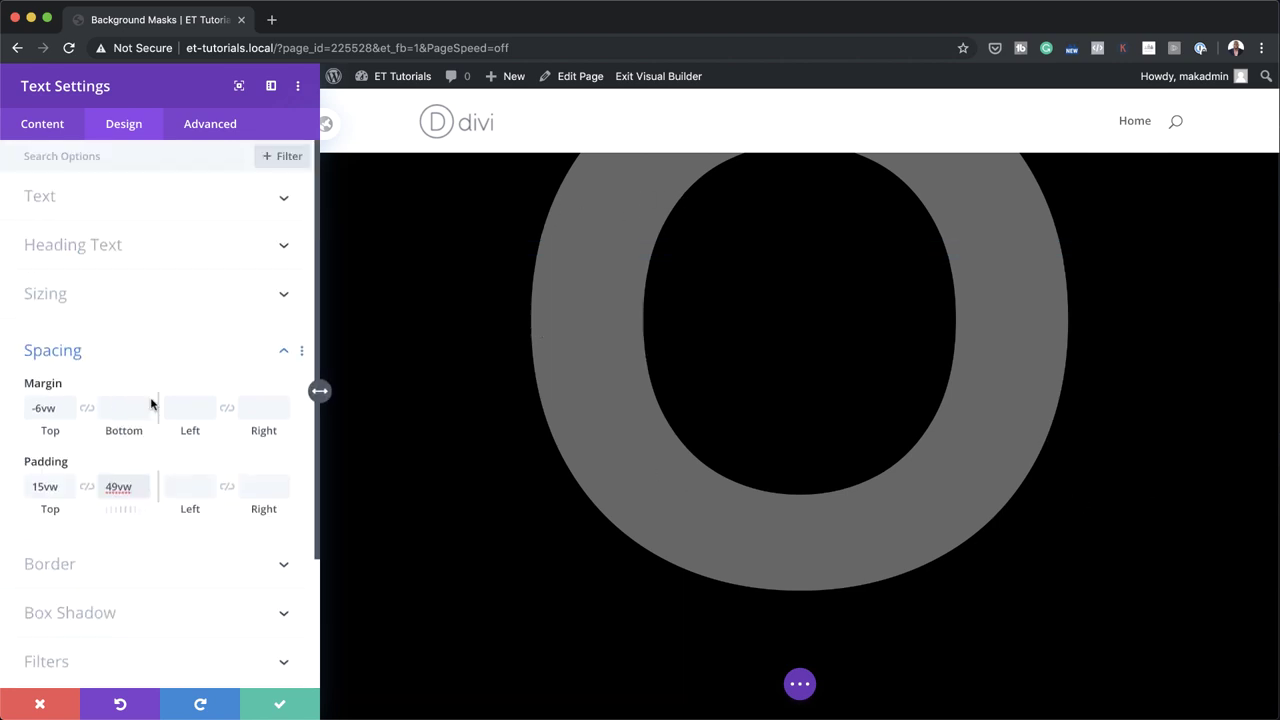
{"action": "left_click", "coordinate": [66, 198]}
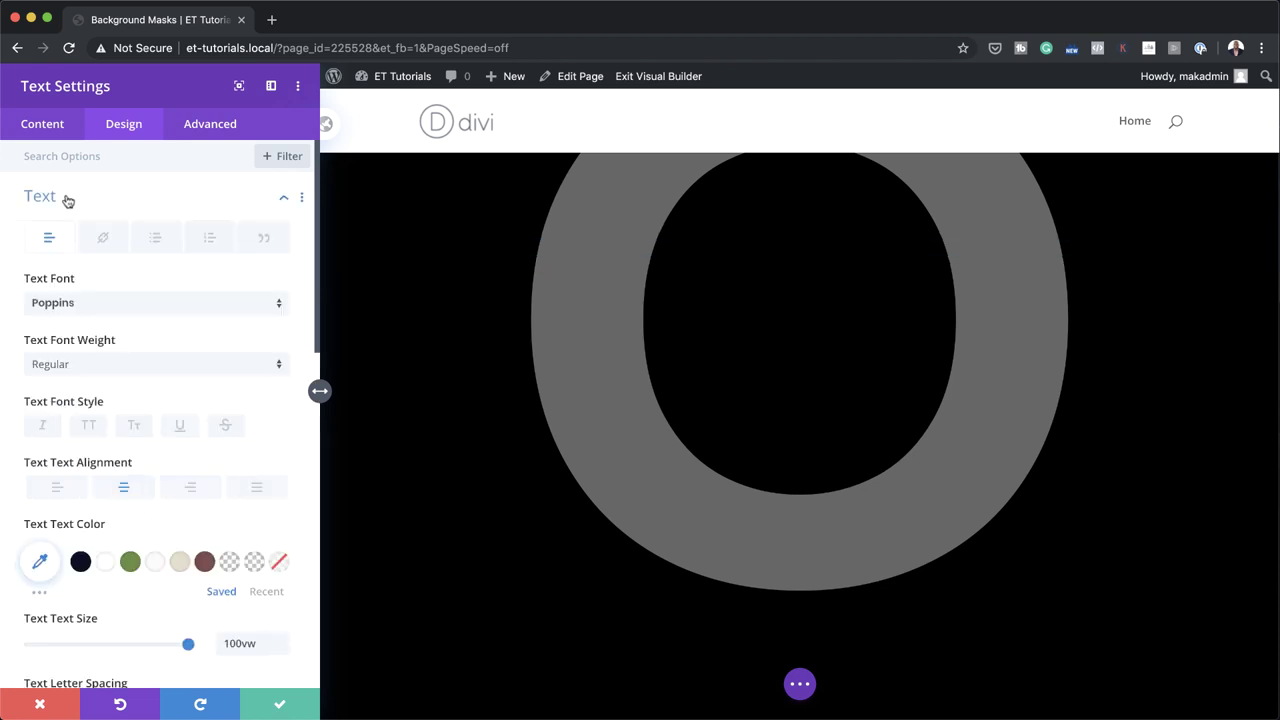
{"action": "left_click", "coordinate": [105, 565]}
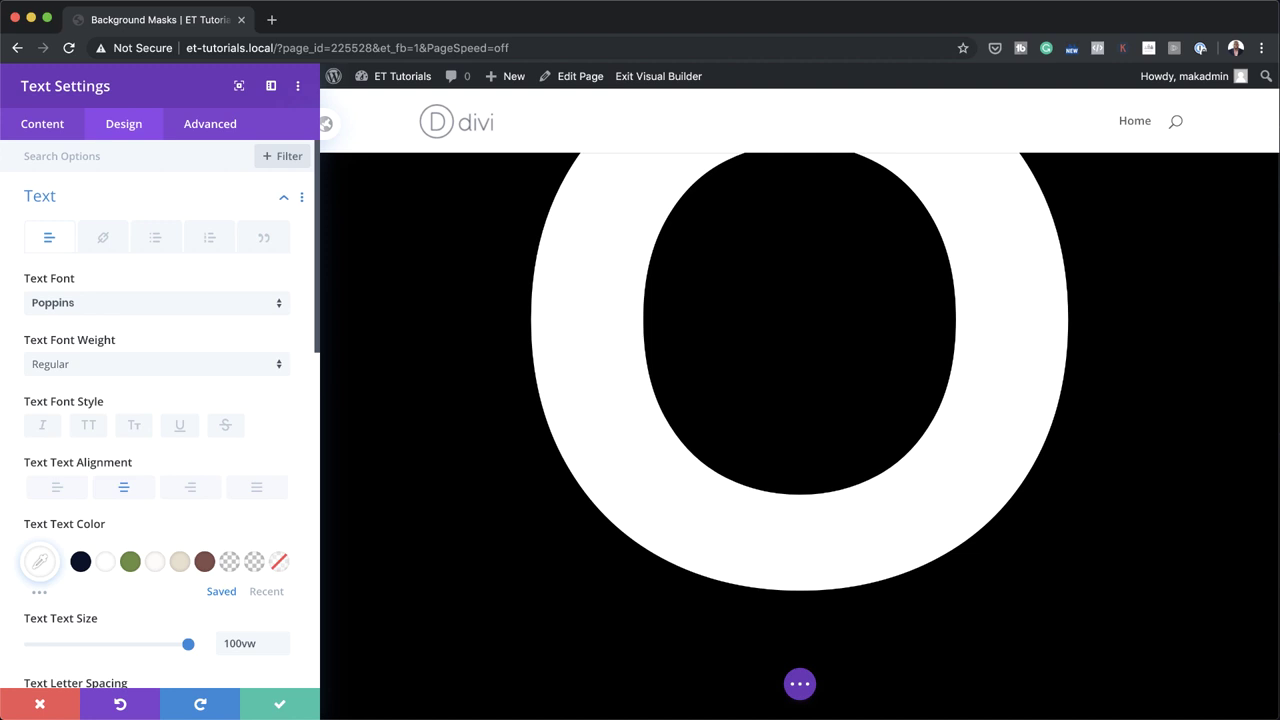
- Set the large letter Text module's filter blend mode to Multiply and save the module settings
{"action": "scroll", "coordinate": [232, 545], "scroll_direction": "down", "scroll_amount": 5}
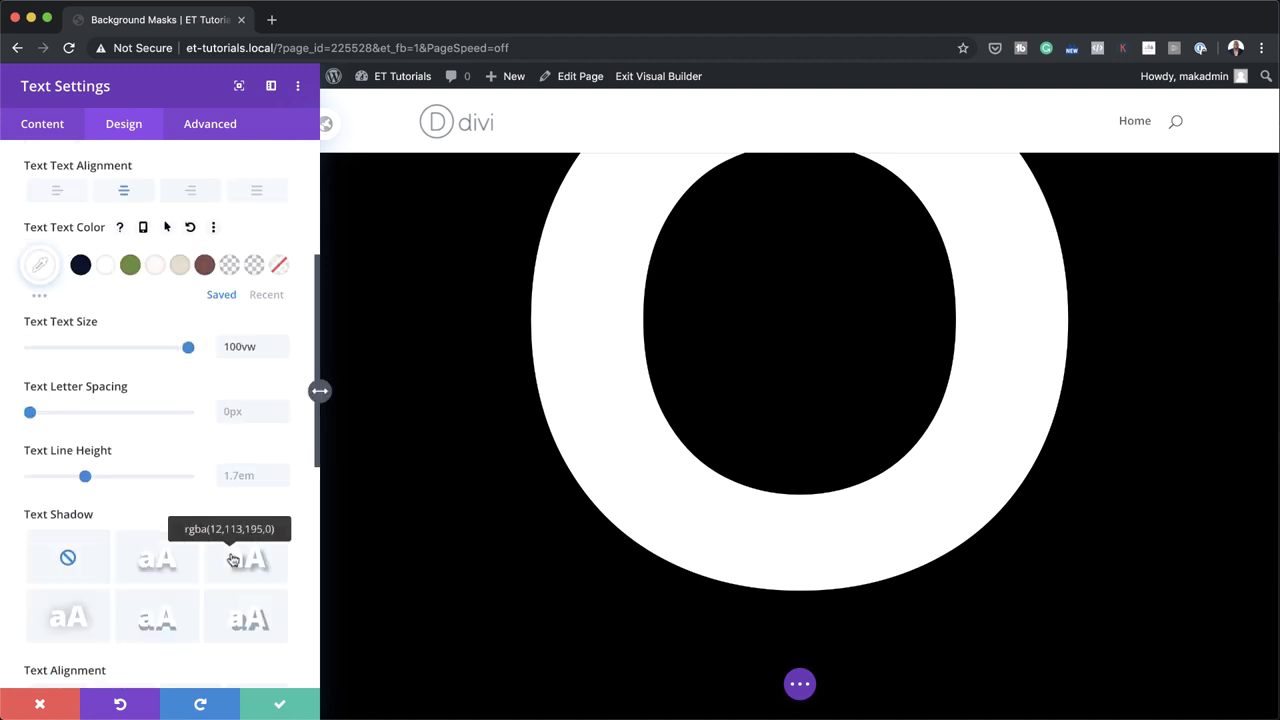
{"action": "scroll", "coordinate": [232, 557], "scroll_direction": "down", "scroll_amount": 5}
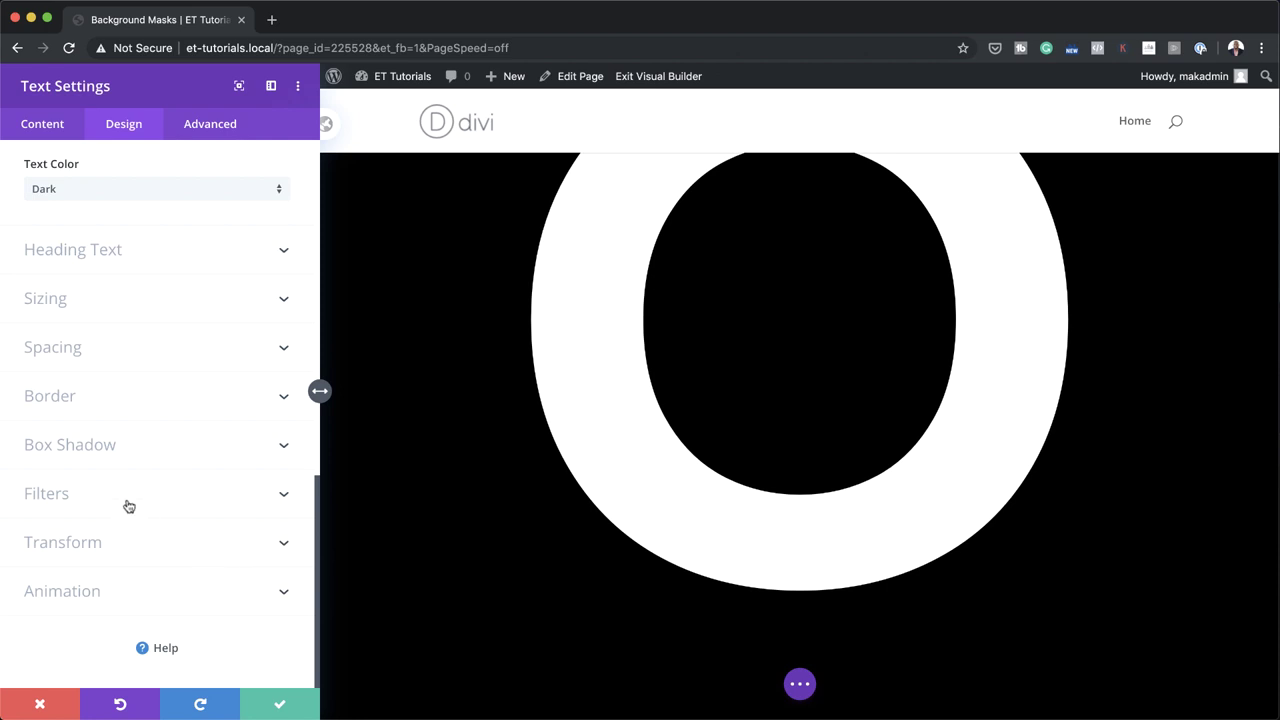
{"action": "left_click", "coordinate": [127, 500]}
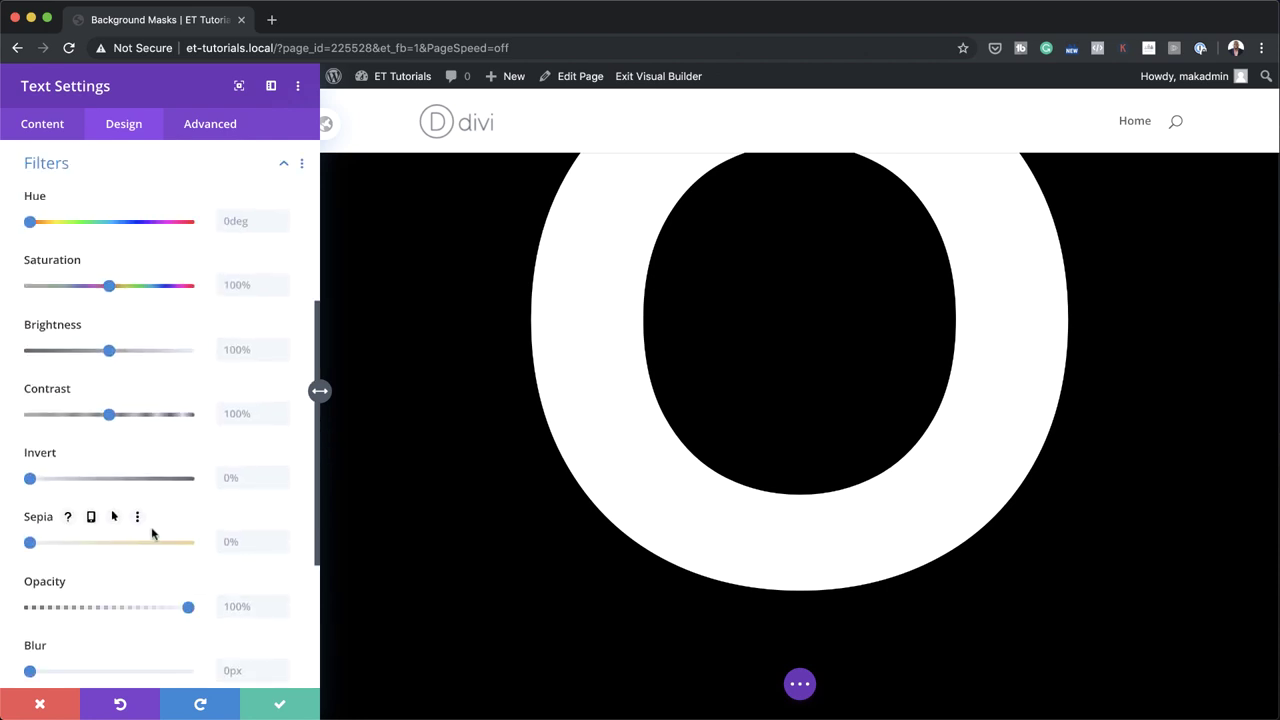
{"action": "scroll", "coordinate": [152, 534], "scroll_direction": "down", "scroll_amount": 1}
{"action": "scroll", "coordinate": [153, 533], "scroll_direction": "down", "scroll_amount": 2}
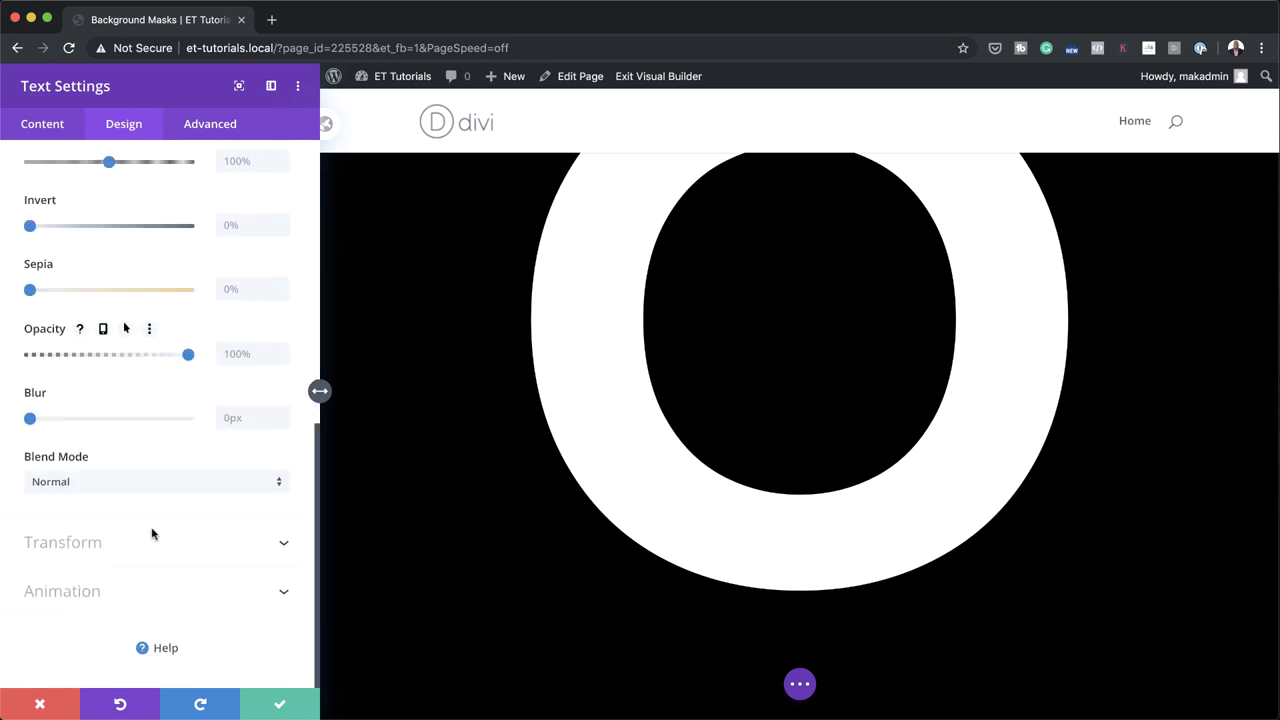
{"action": "left_click", "coordinate": [87, 485]}
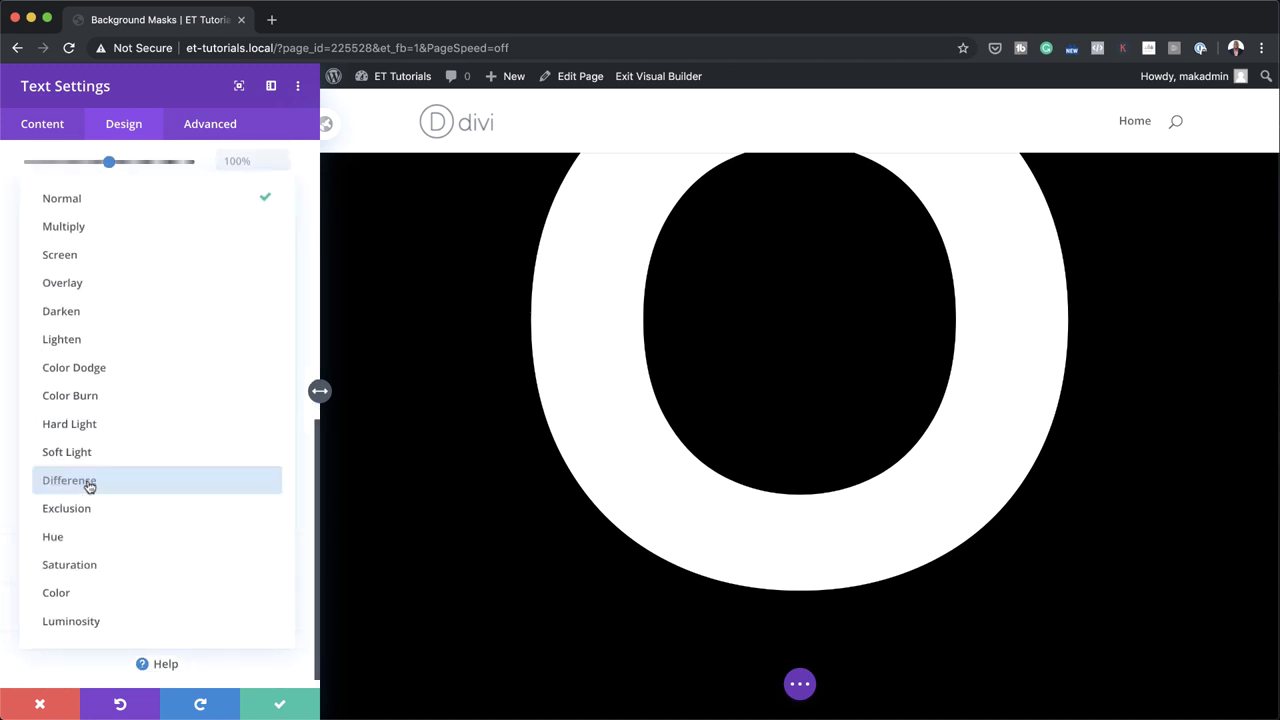
{"action": "left_click", "coordinate": [115, 236]}
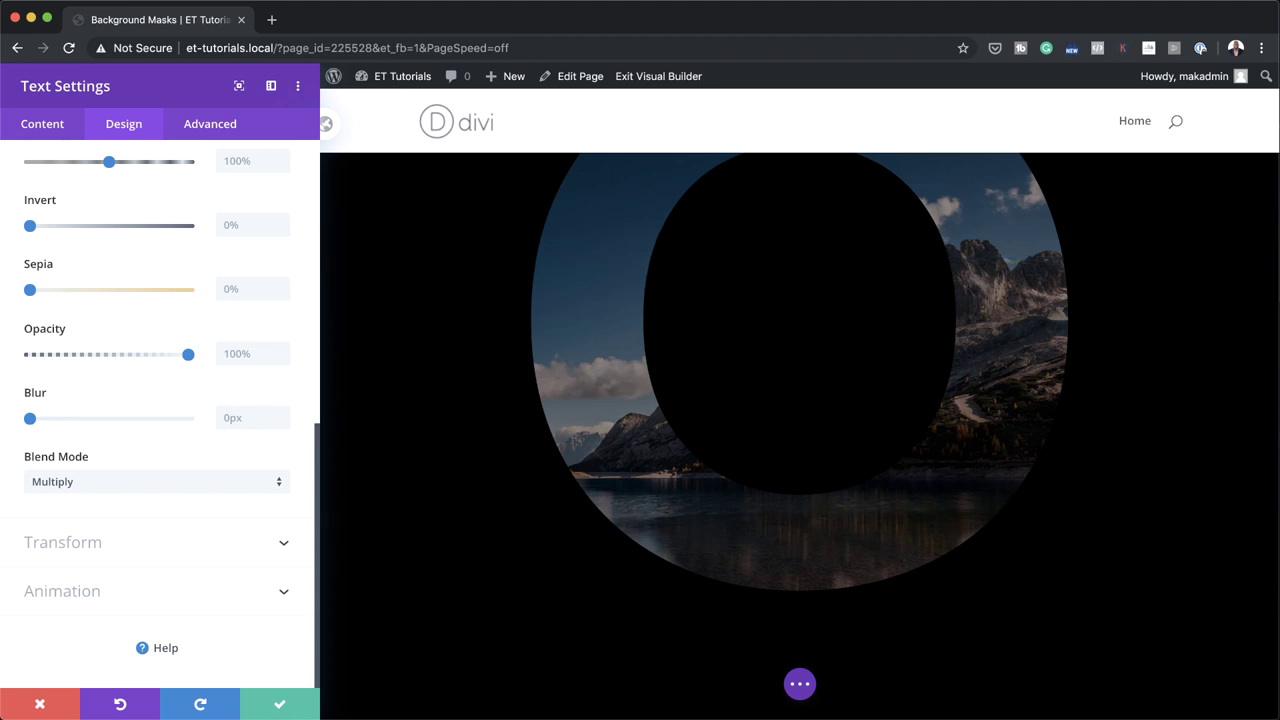
{"action": "left_click", "coordinate": [267, 708]}
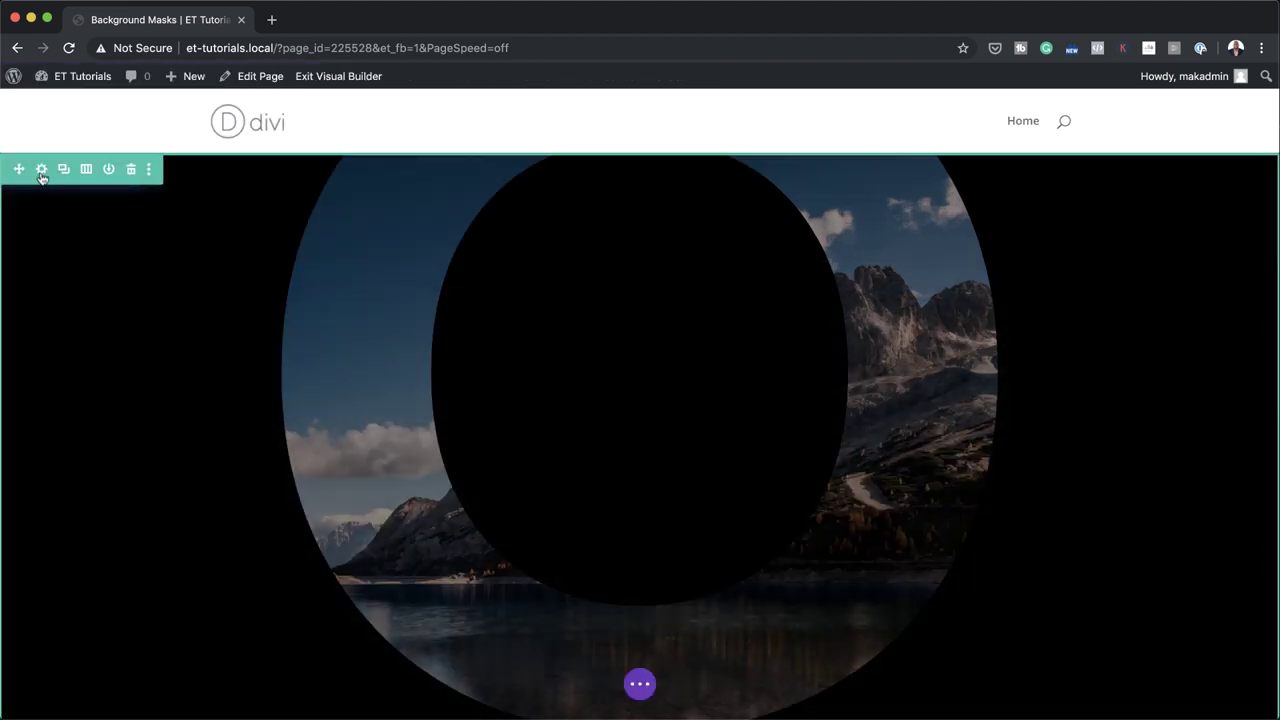
- Add a new single-column row below the letter mask row, without inserting a module yet
{"action": "scroll", "coordinate": [609, 654], "scroll_direction": "down", "scroll_amount": 5}
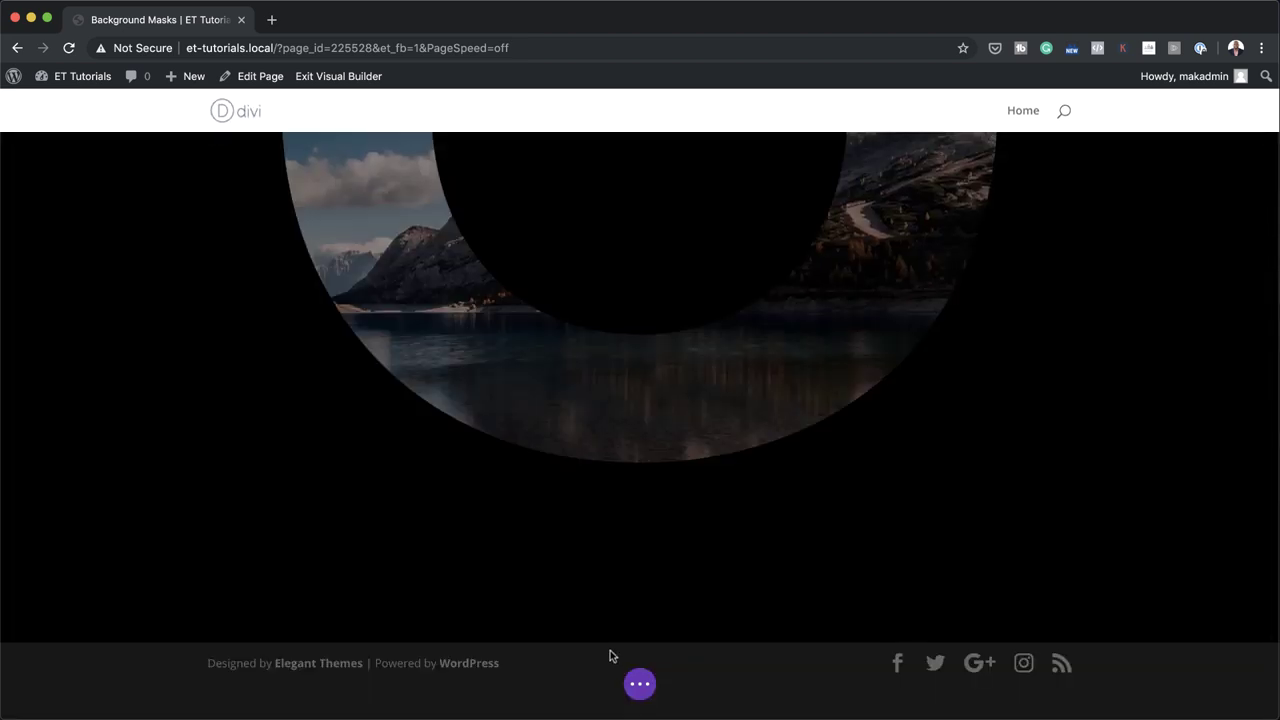
{"action": "scroll", "coordinate": [610, 650], "scroll_direction": "down", "scroll_amount": 1}
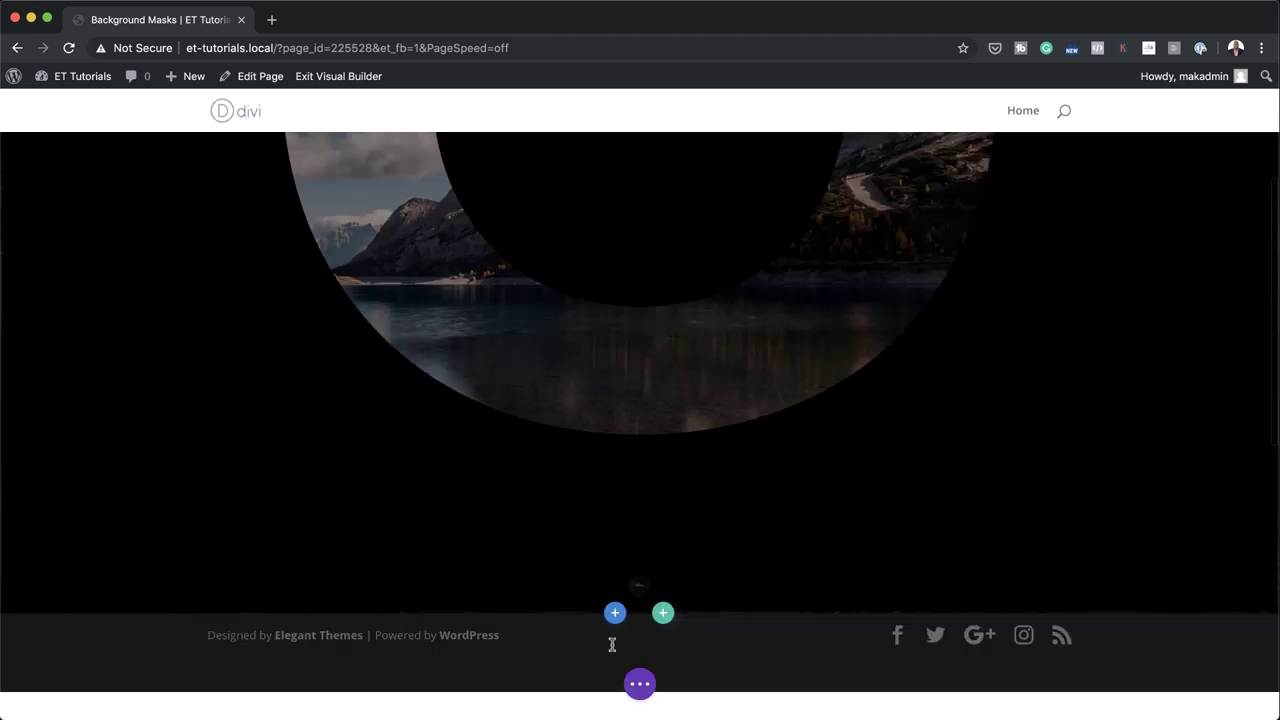
{"action": "left_click", "coordinate": [663, 607]}
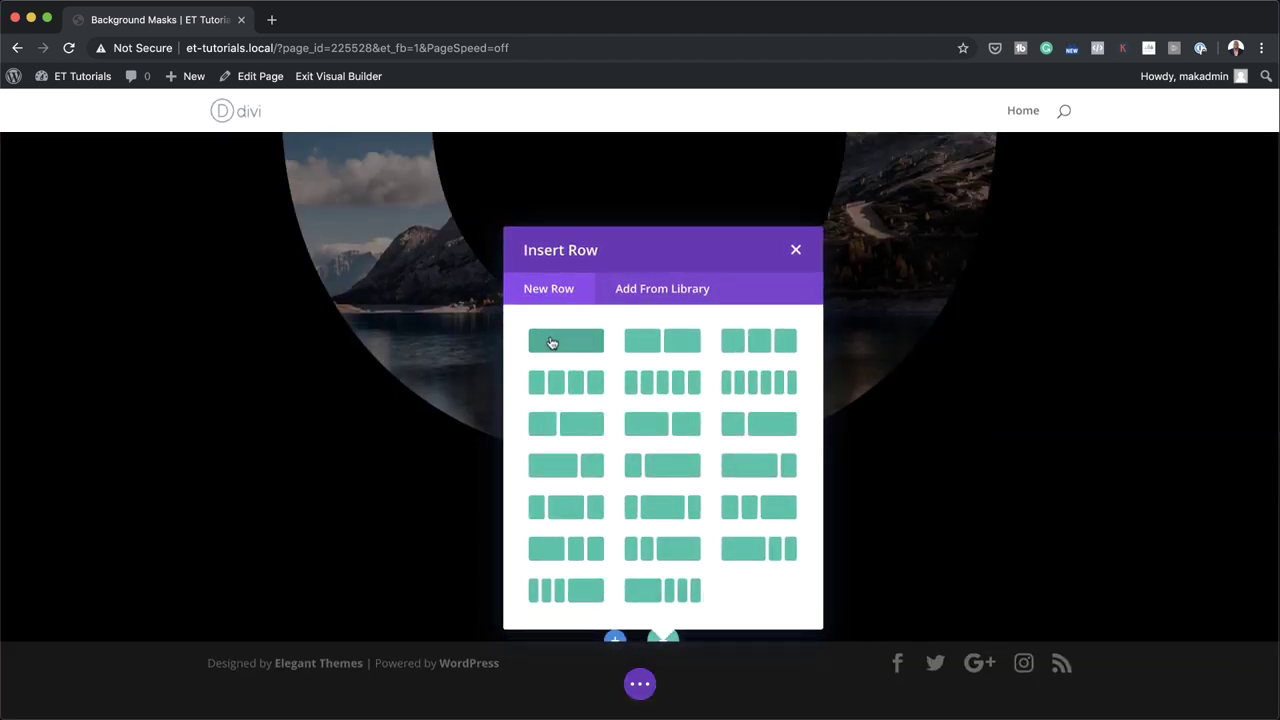
{"action": "left_click", "coordinate": [558, 345]}
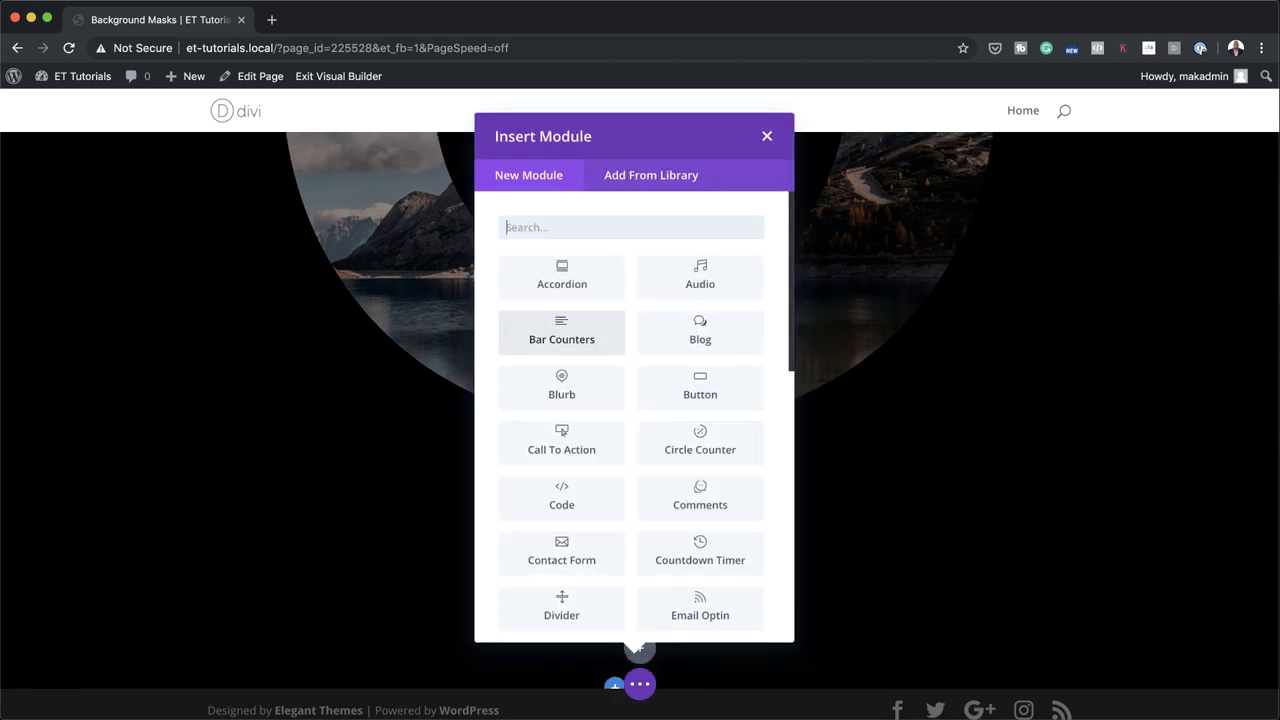
{"action": "left_click", "coordinate": [767, 137]}
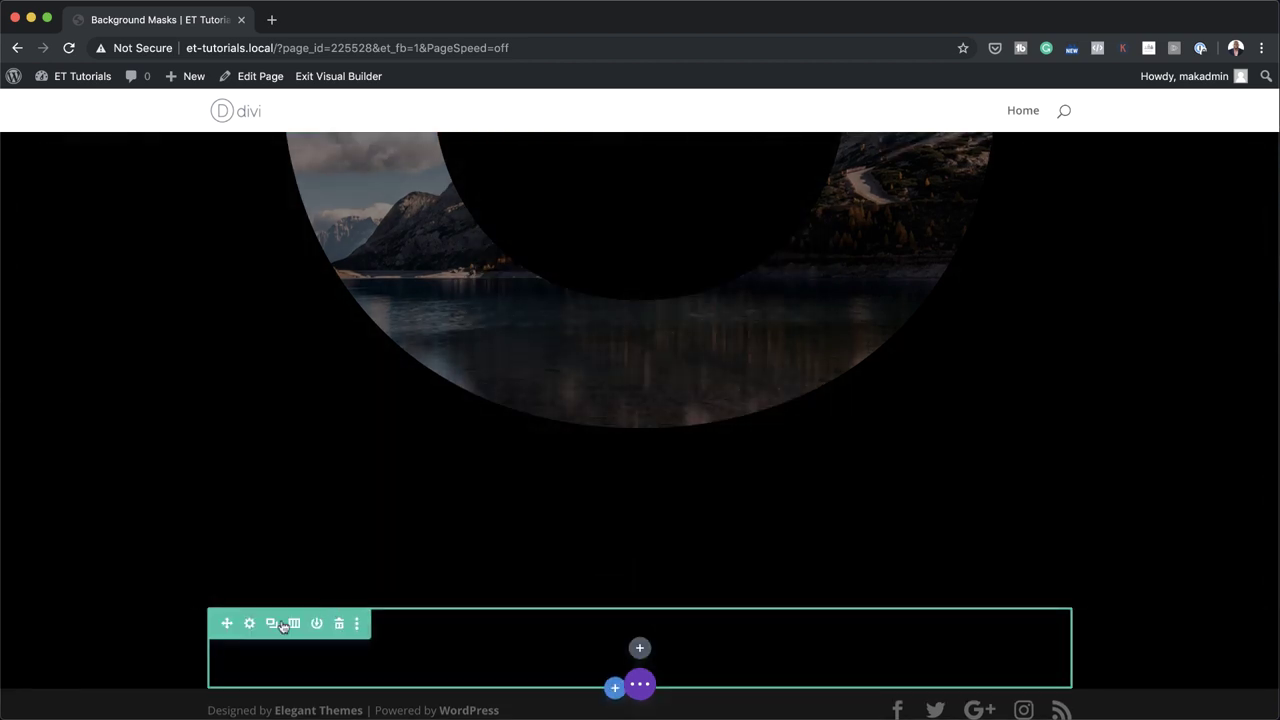
- Enable a custom gutter width for the new row and set it to 1
{"action": "left_click", "coordinate": [251, 624]}
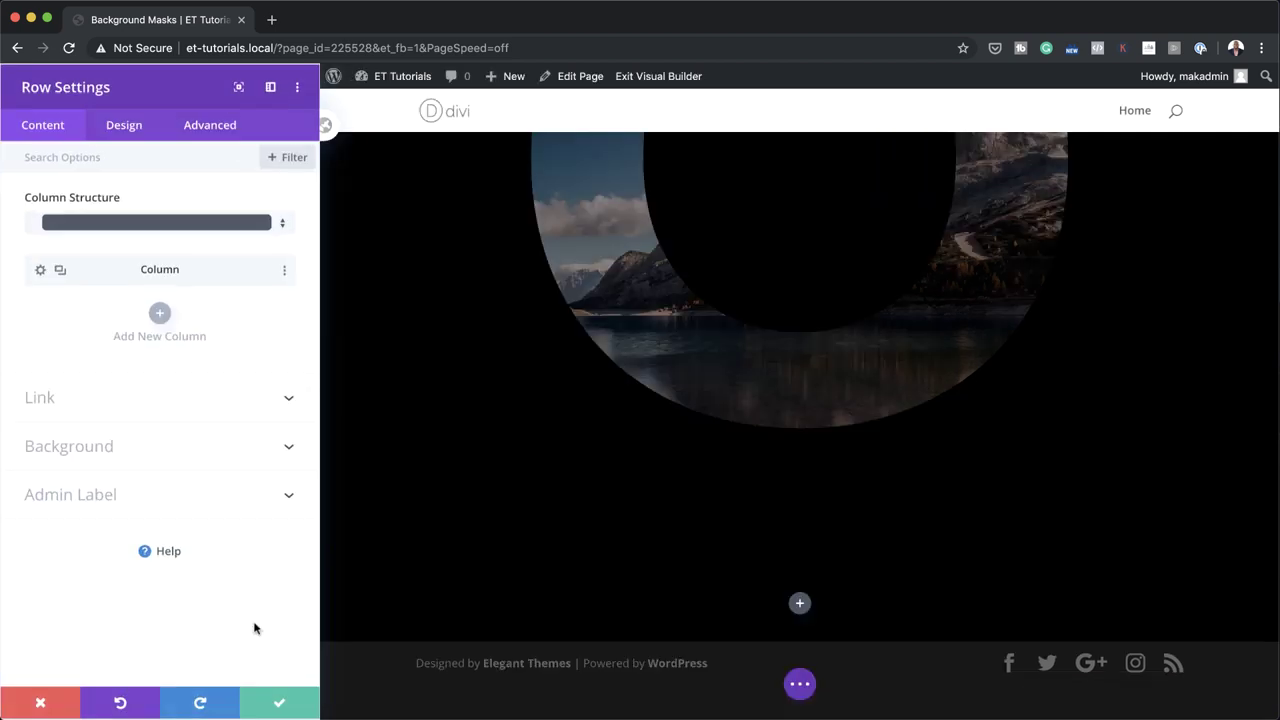
{"action": "left_click", "coordinate": [146, 140]}
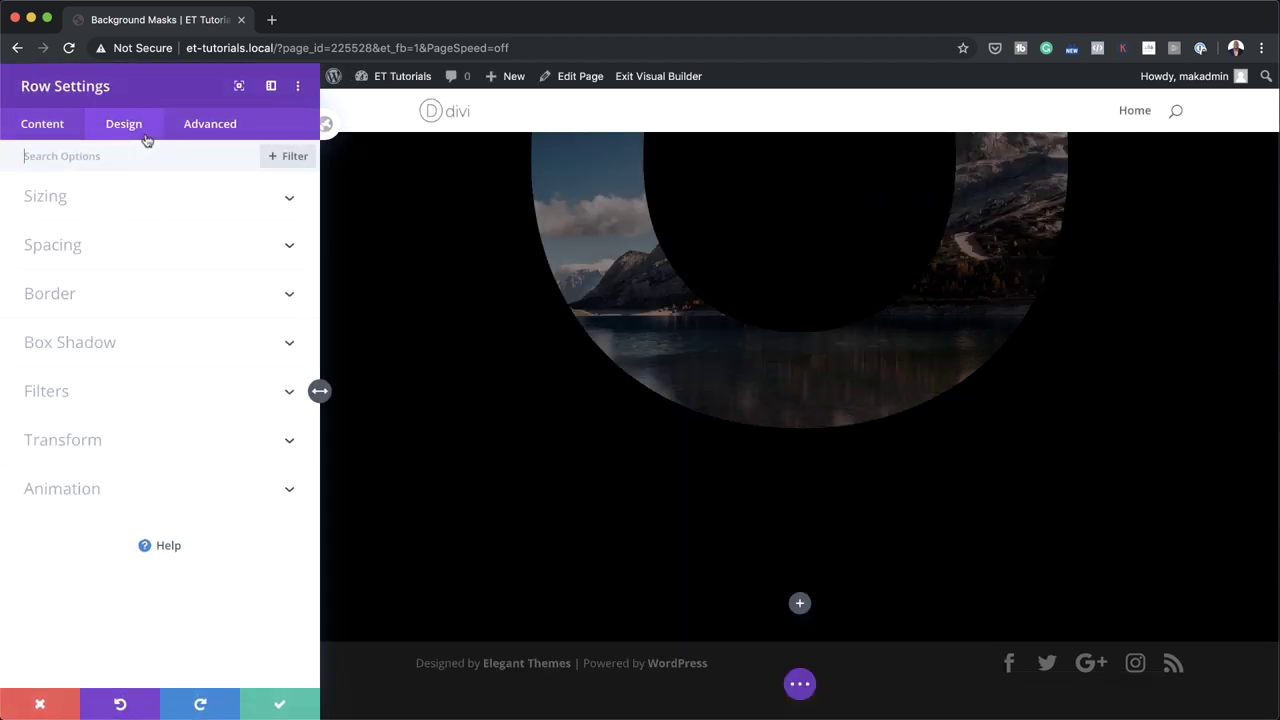
{"action": "left_click", "coordinate": [111, 200]}
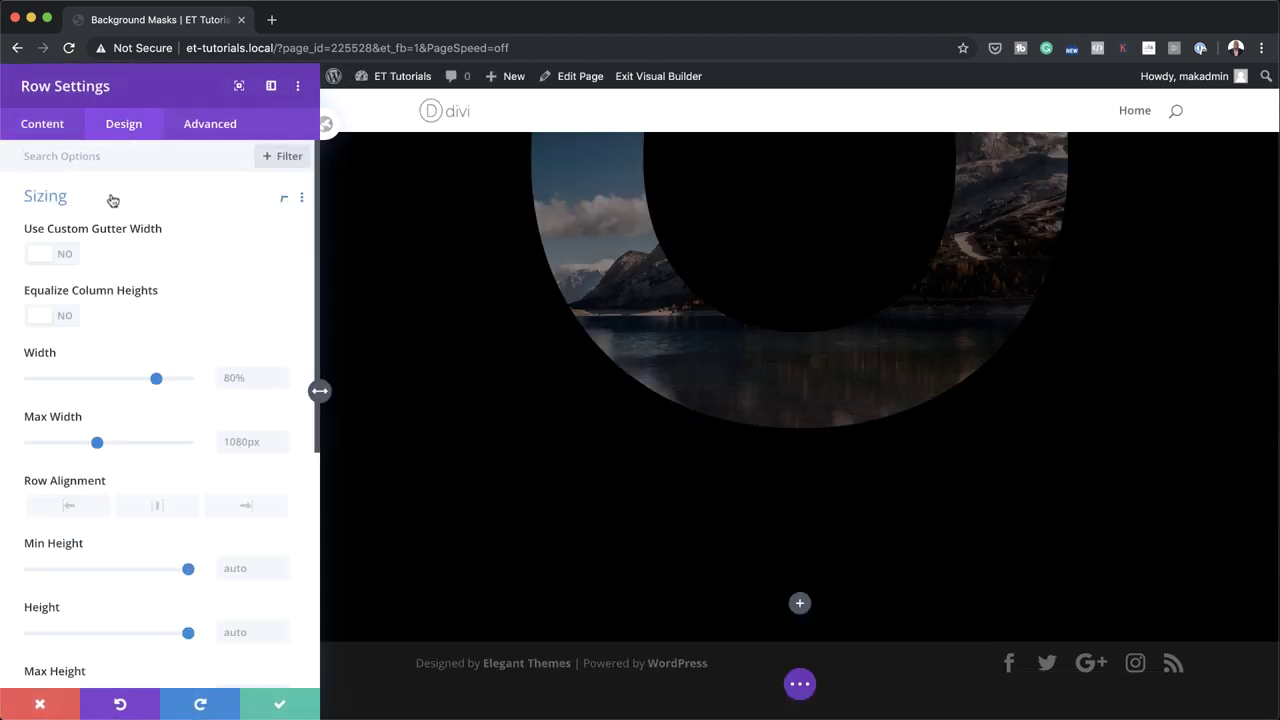
{"action": "left_click", "coordinate": [68, 258]}
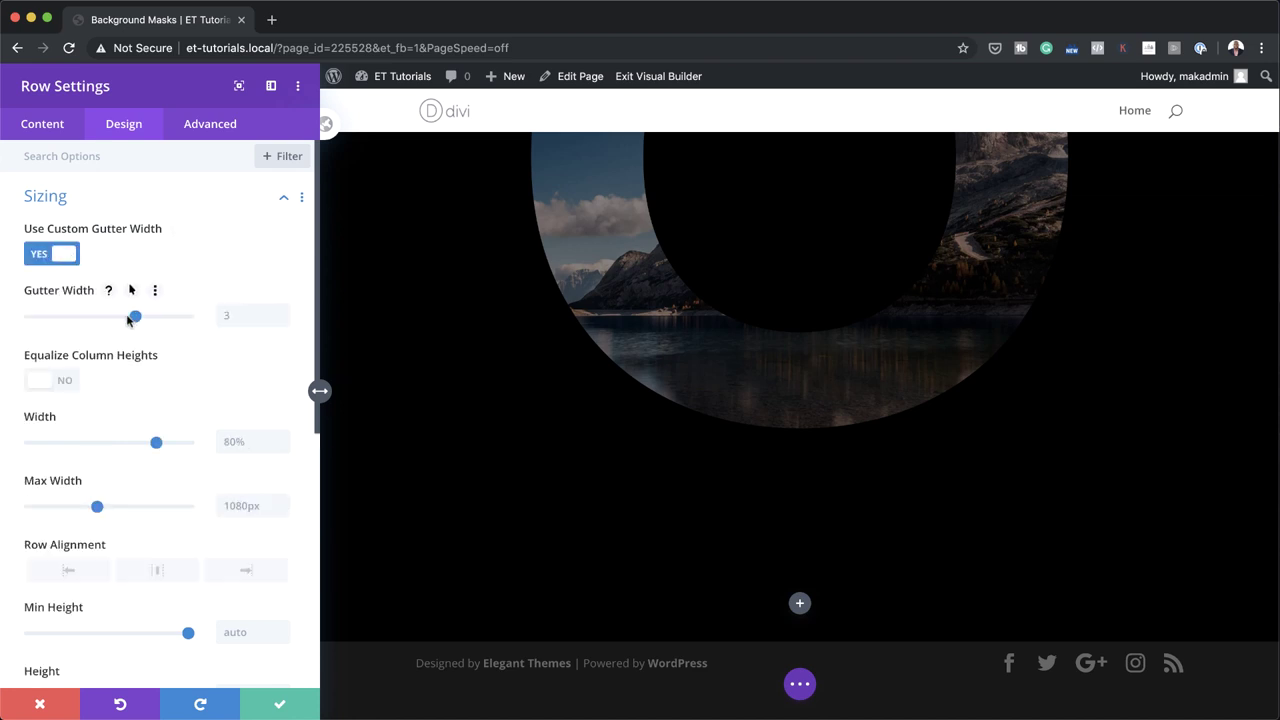
{"action": "left_click_drag", "start_coordinate": [134, 316], "coordinate": [12, 322]}
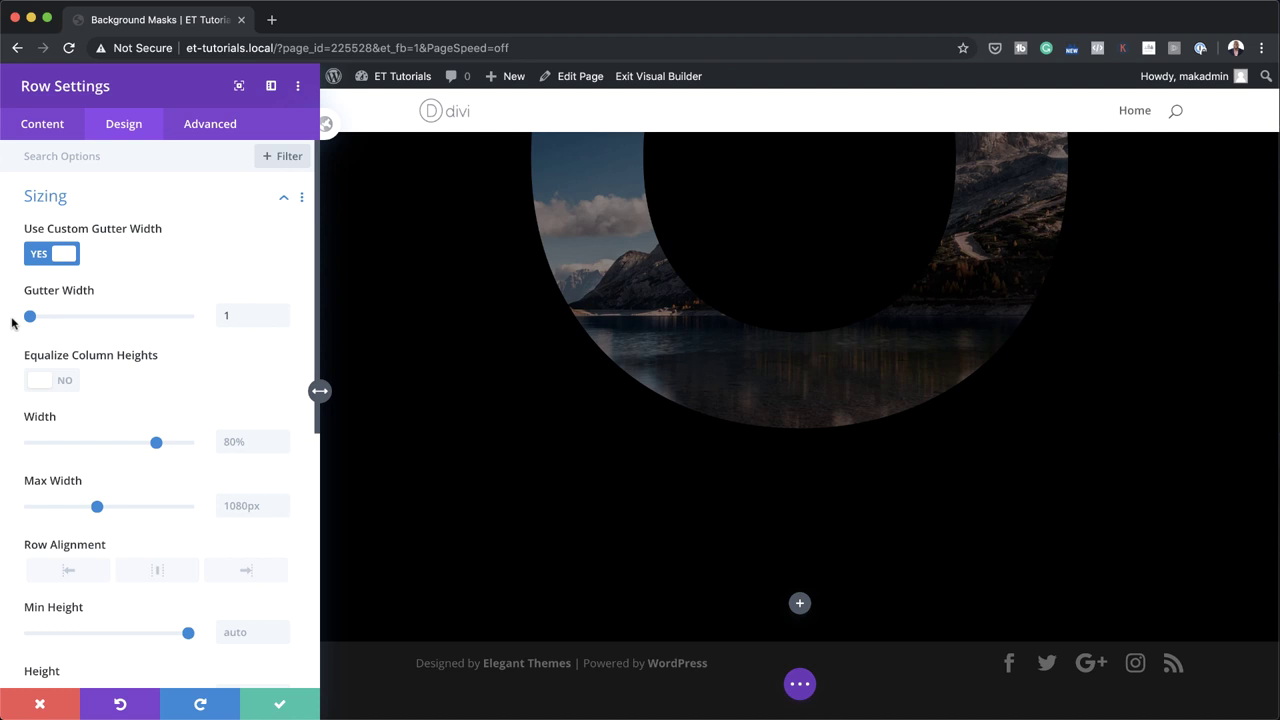
- Set both the width and the max width of the new row to 100%
{"action": "left_click", "coordinate": [250, 441]}
{"action": "left_click", "coordinate": [251, 478]}
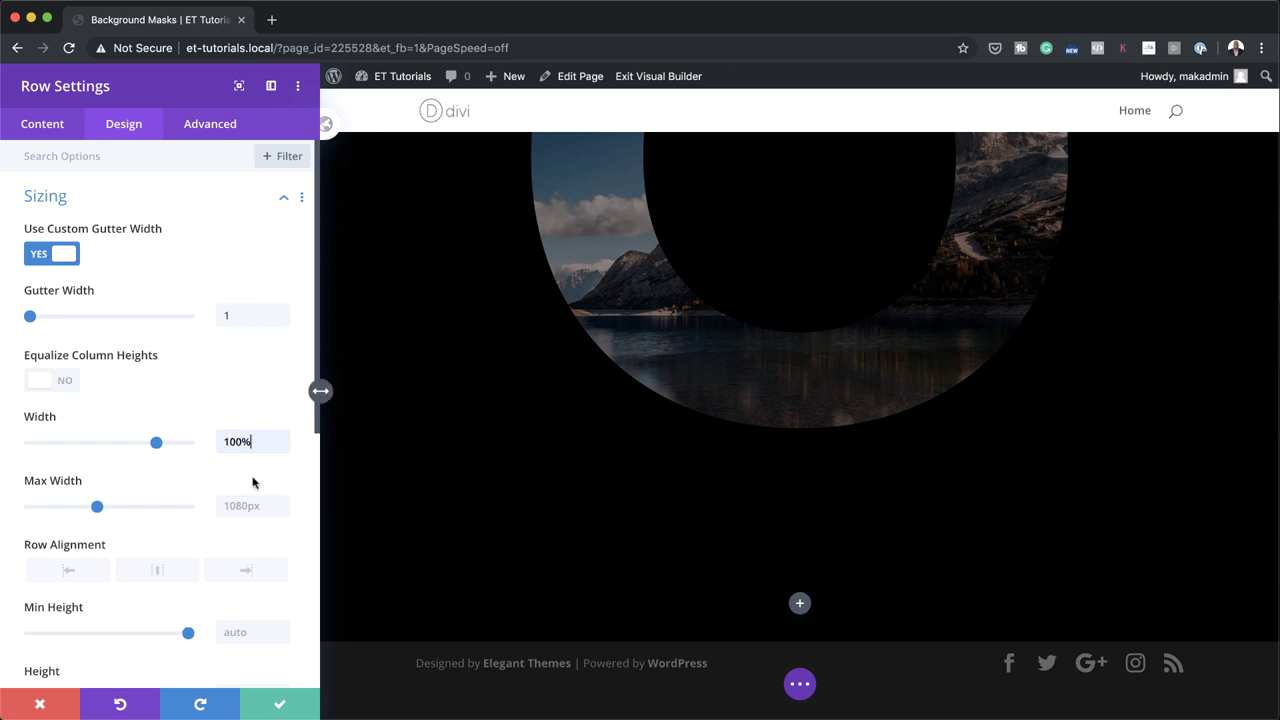
{"action": "left_click", "coordinate": [252, 506]}
{"action": "left_click", "coordinate": [262, 540]}
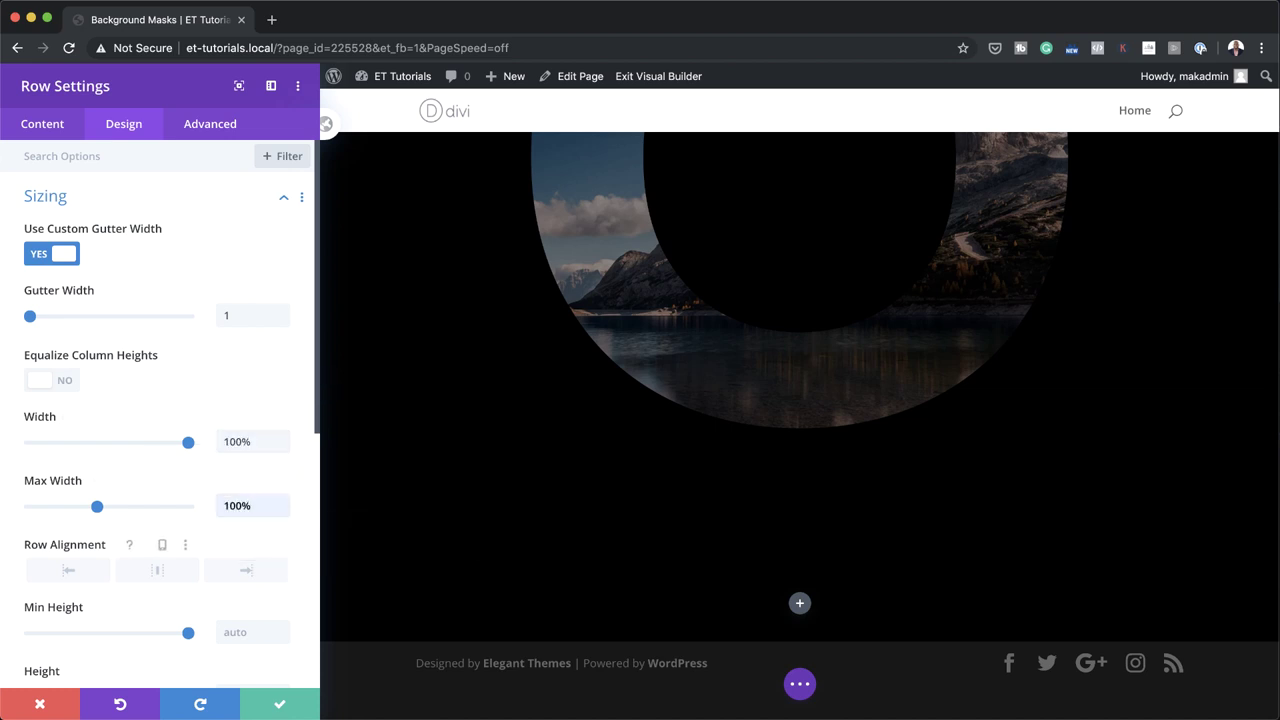
- Set the new row's top and bottom padding to 0px and save the row settings
{"action": "scroll", "coordinate": [163, 533], "scroll_direction": "down", "scroll_amount": 5}
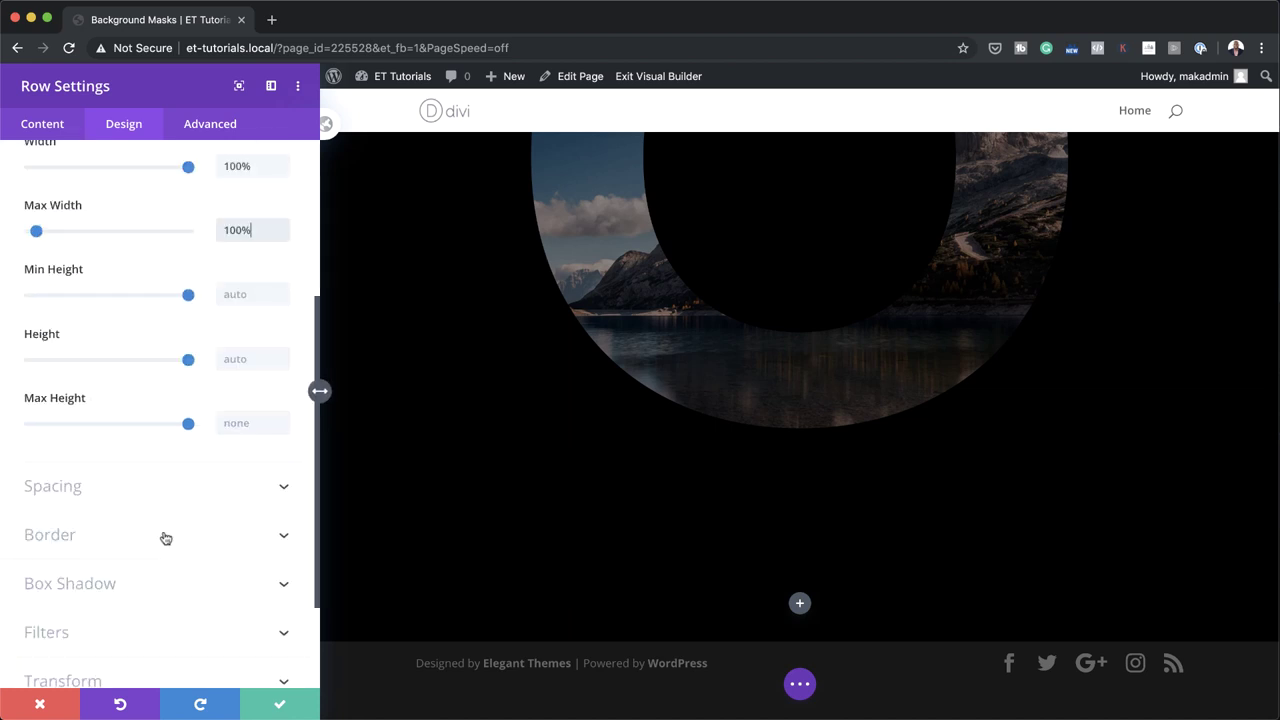
{"action": "left_click", "coordinate": [85, 468]}
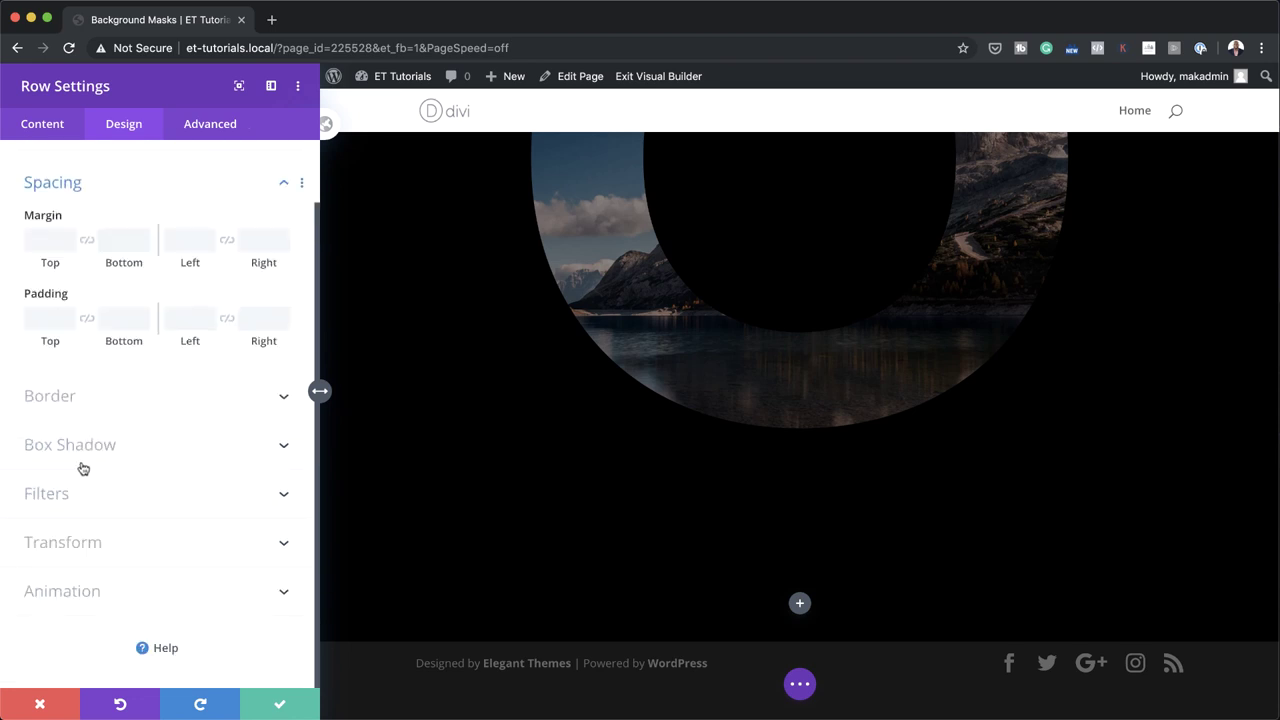
{"action": "left_click", "coordinate": [52, 324]}
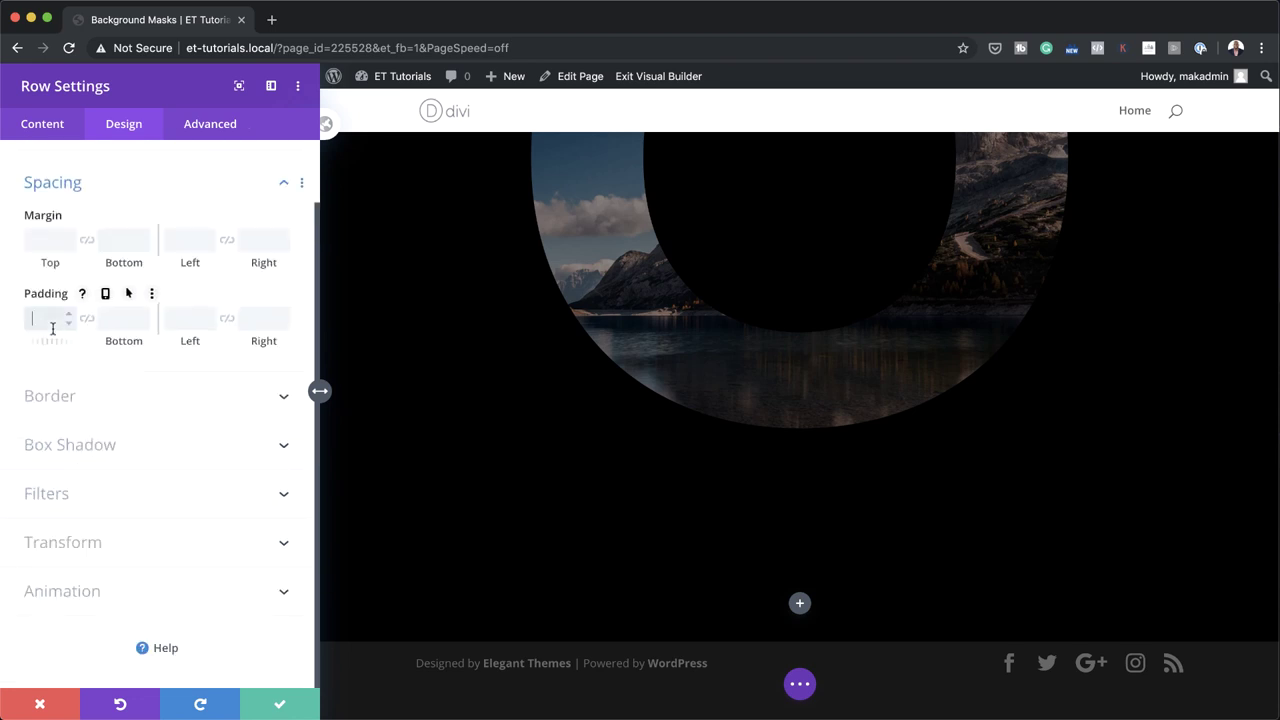
{"action": "type", "text": "0"}
{"action": "left_click", "coordinate": [88, 320]}
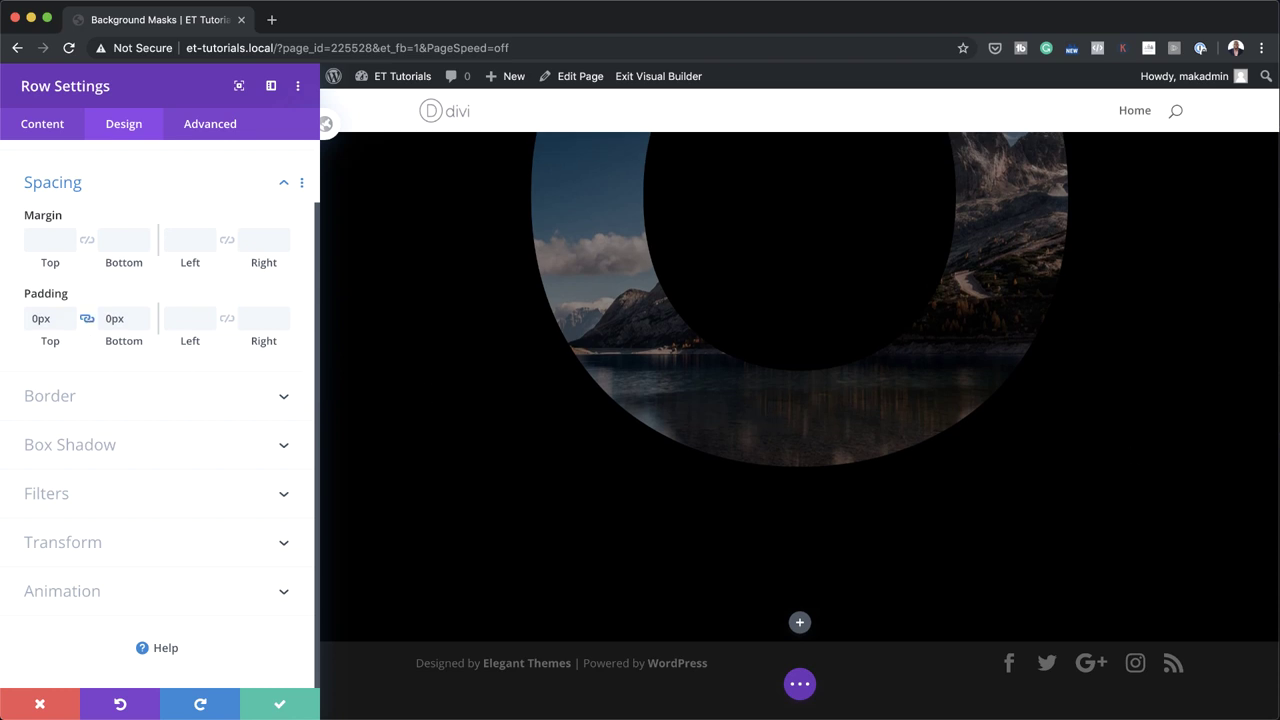
{"action": "left_click", "coordinate": [283, 704]}
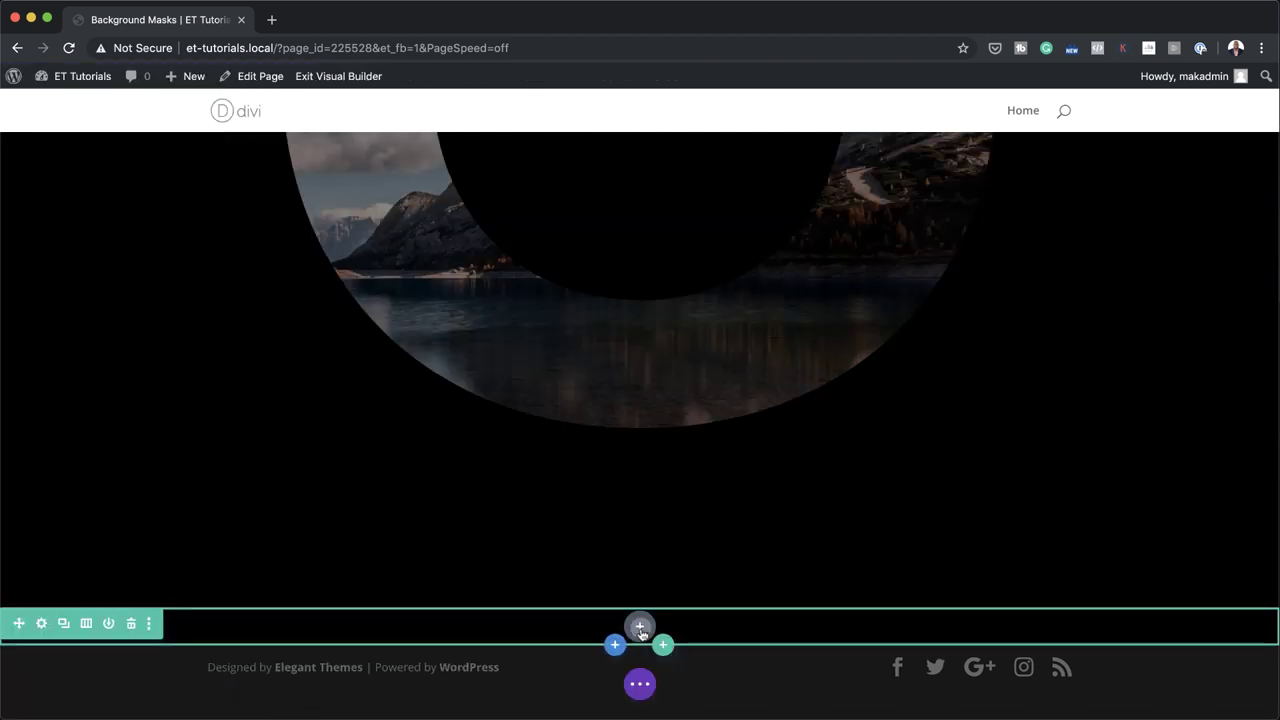
- Insert a Text module into the empty new row
{"action": "left_click", "coordinate": [640, 626]}
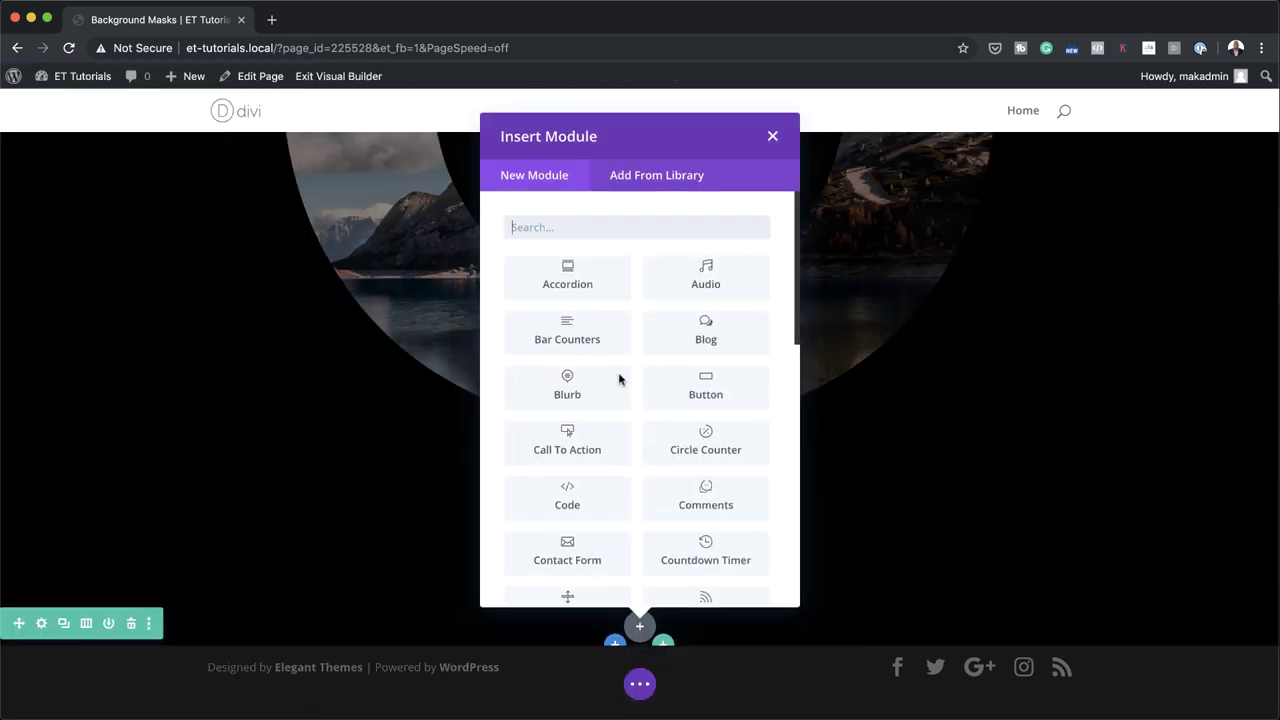
{"action": "type", "text": "text"}
{"action": "left_click", "coordinate": [622, 288]}
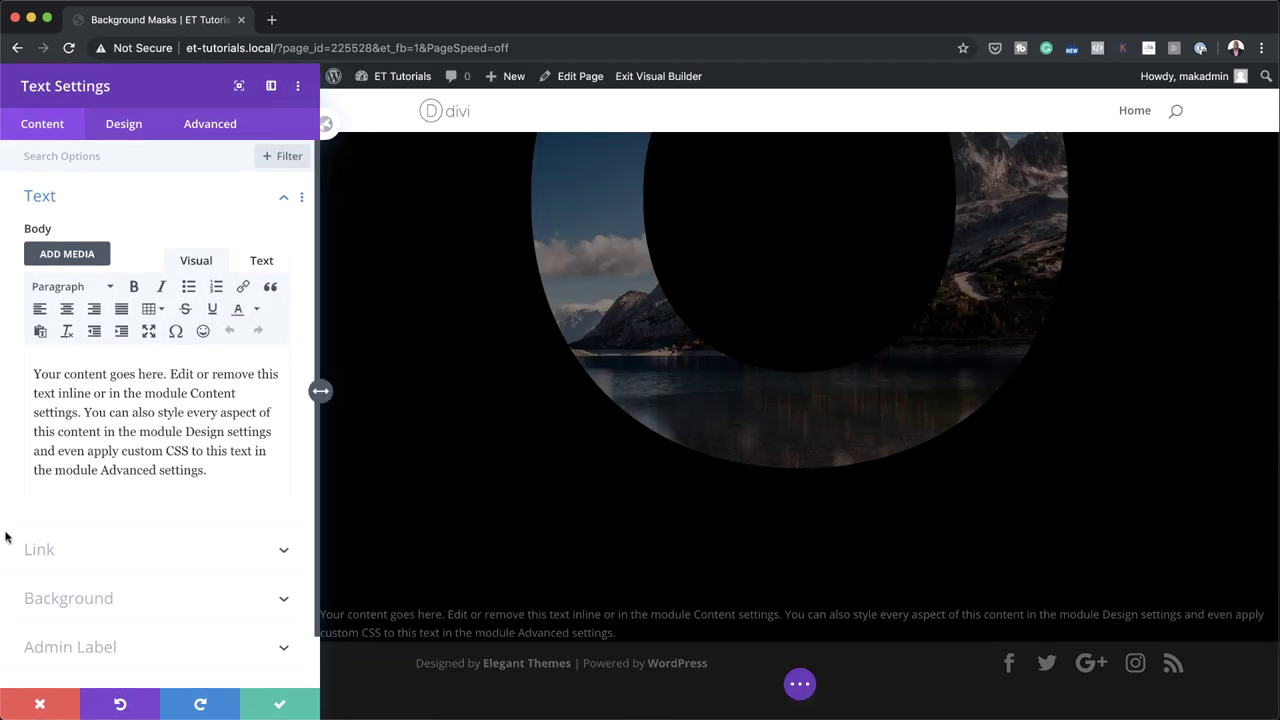
- Replace the new Text module's placeholder body with "Elegant Background Masks" formatted as Heading 1
{"action": "left_click", "coordinate": [168, 373]}
{"action": "key", "text": "shift+super+Down"}
{"action": "key", "text": "BackSpace"}
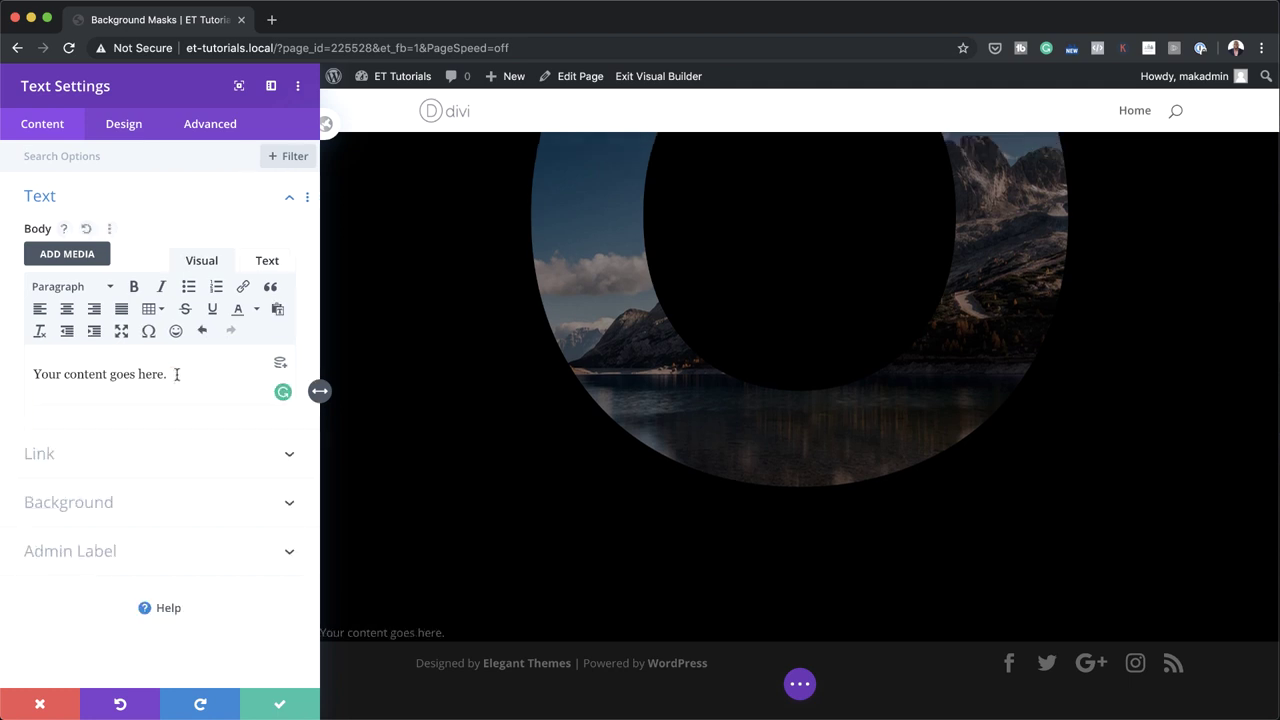
{"action": "left_click_drag", "start_coordinate": [168, 373], "coordinate": [1, 363]}
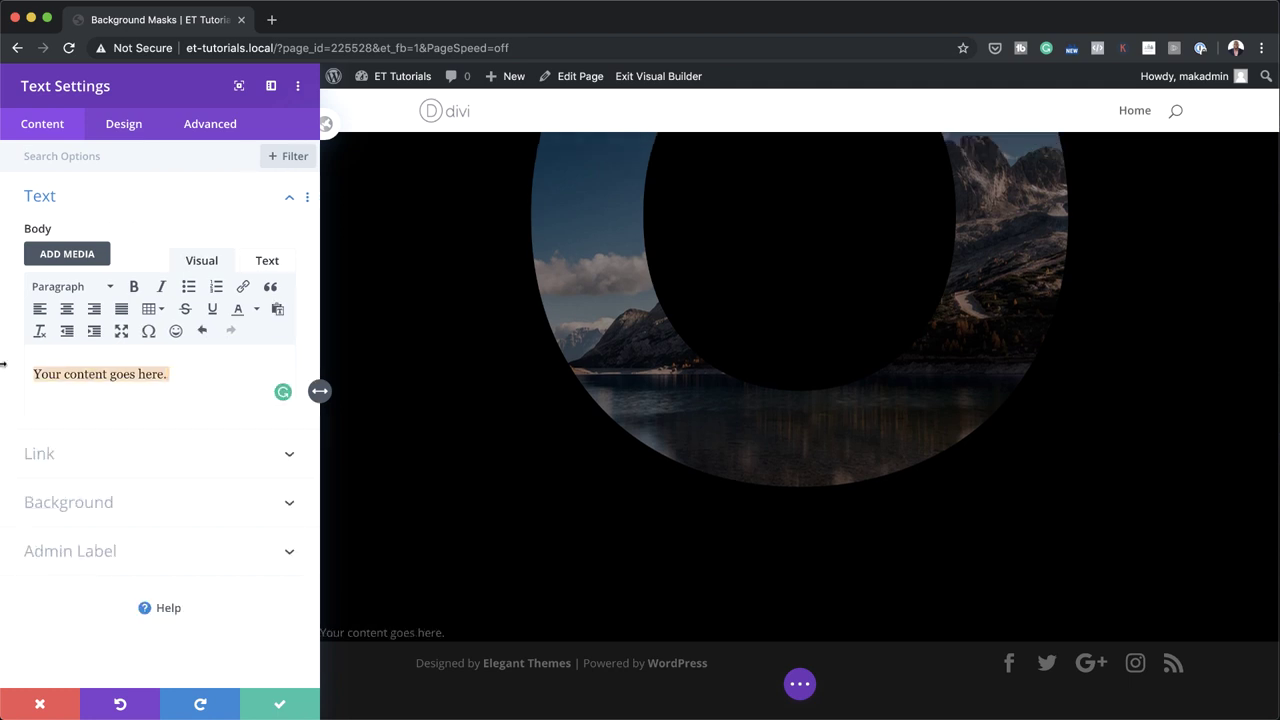
{"action": "type", "text": "Elegant Background Masks"}
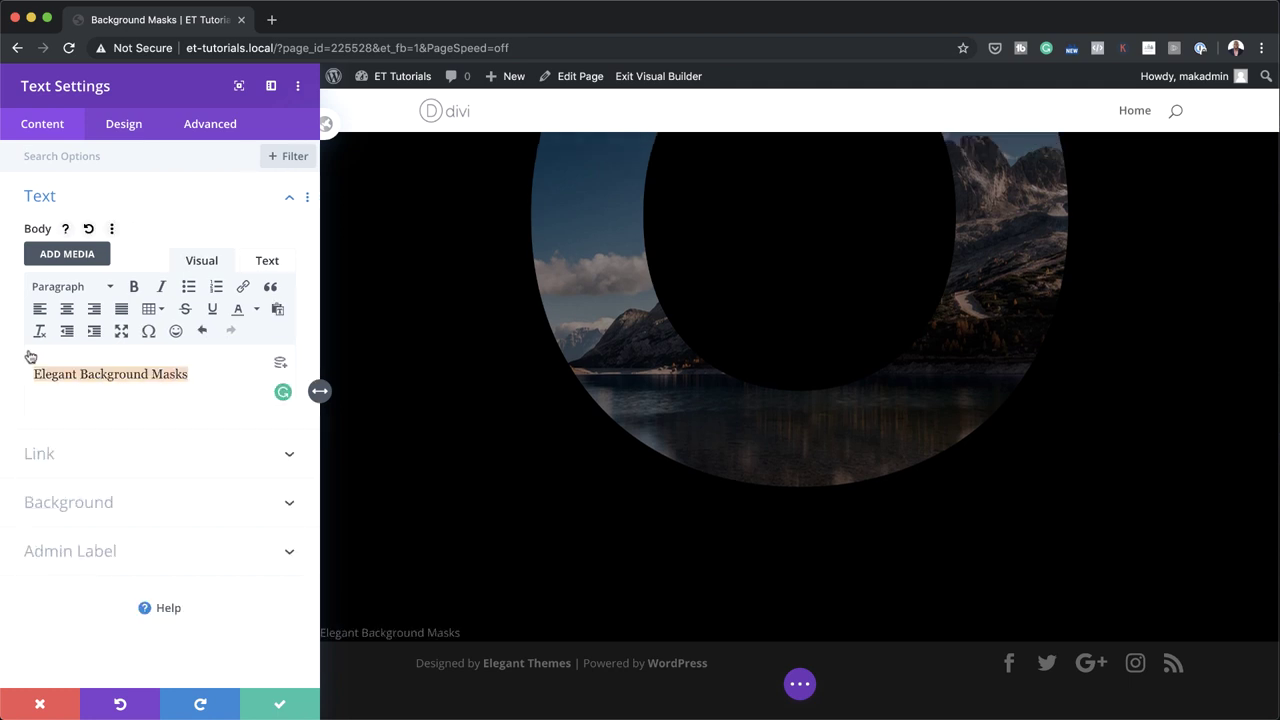
{"action": "left_click", "coordinate": [70, 286]}
{"action": "left_click", "coordinate": [93, 350]}
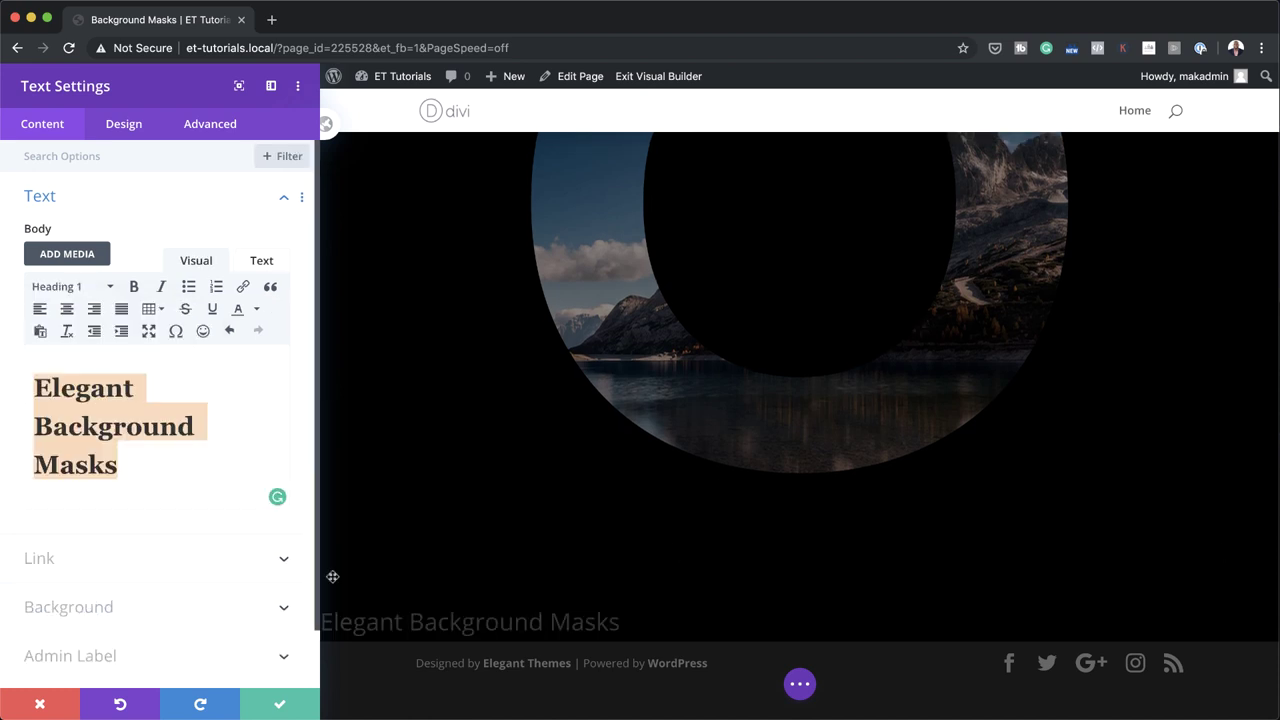
- Style the H1 heading text with the Playfair Display font in Bold weight and center alignment
{"action": "left_click", "coordinate": [125, 124]}
{"action": "left_click", "coordinate": [75, 251]}
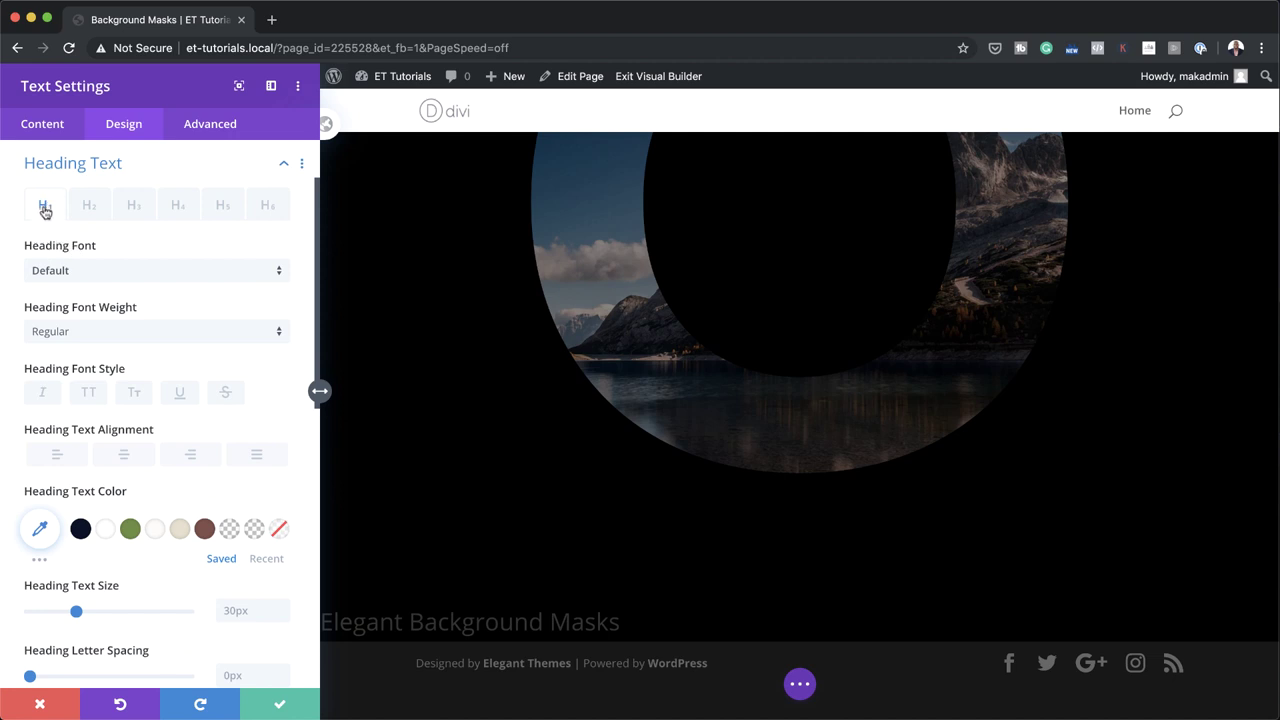
{"action": "left_click", "coordinate": [106, 274]}
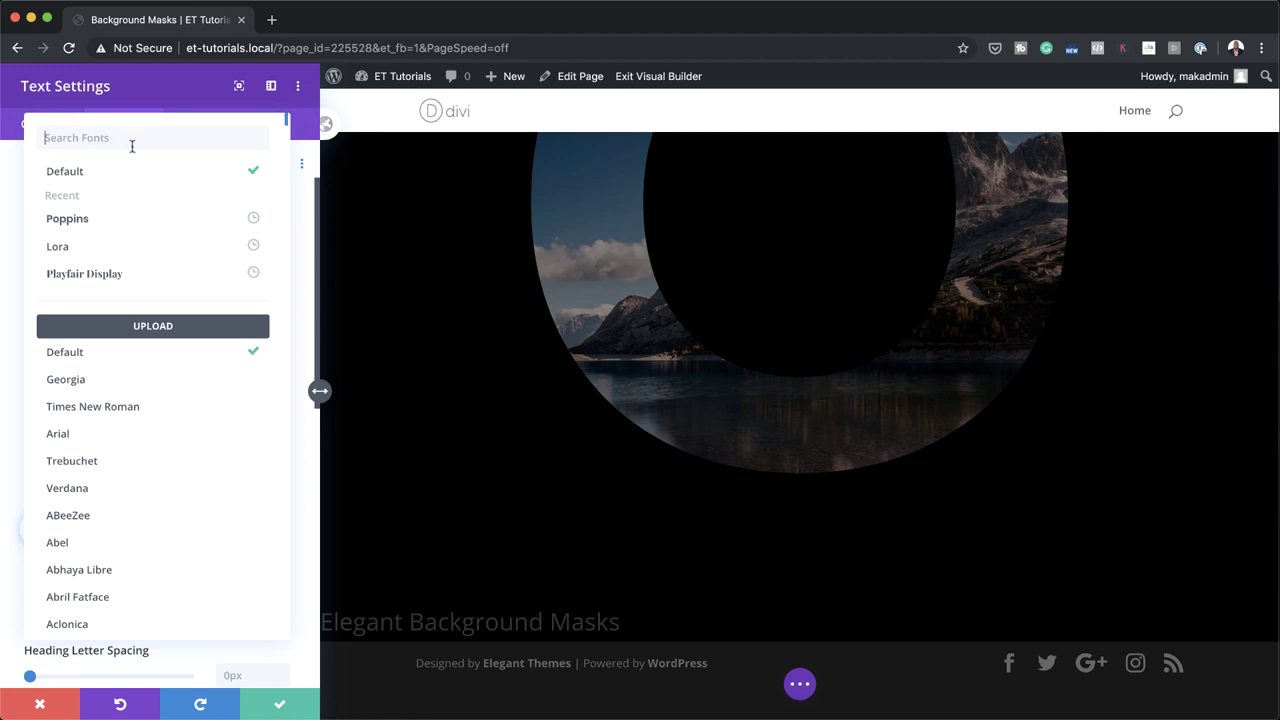
{"action": "left_click", "coordinate": [118, 280]}
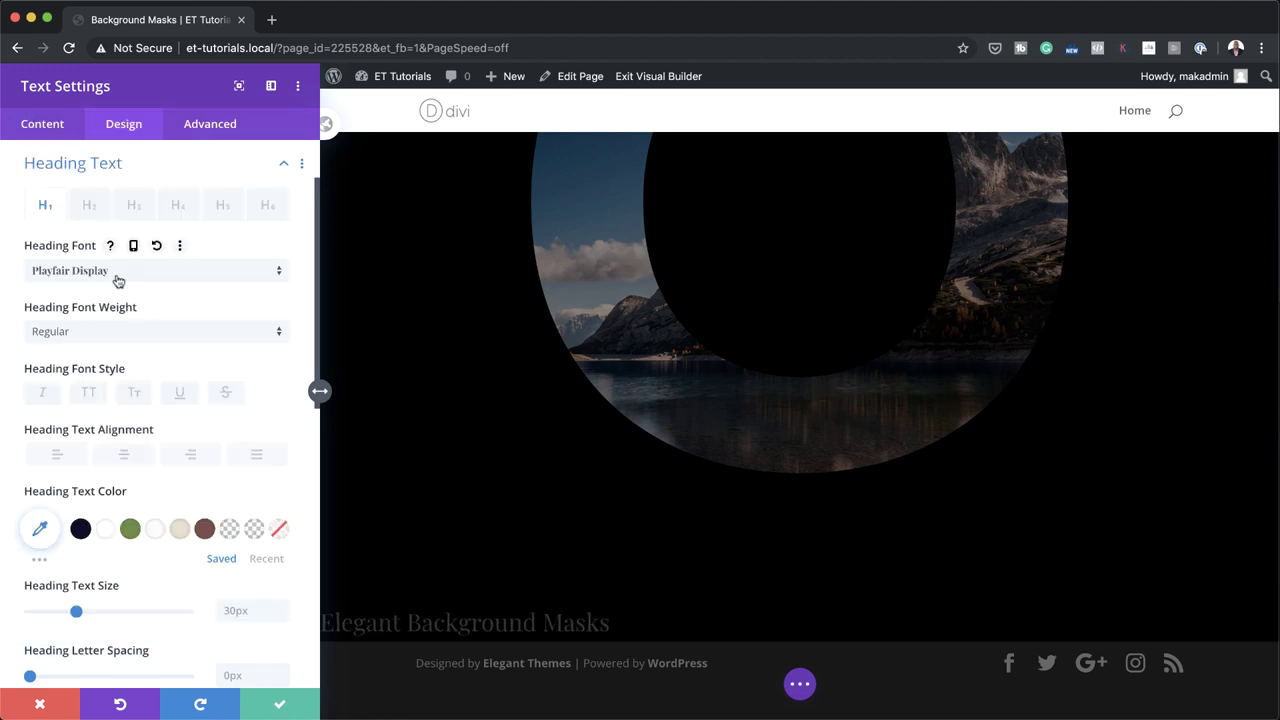
{"action": "left_click", "coordinate": [84, 332]}
{"action": "left_click", "coordinate": [98, 375]}
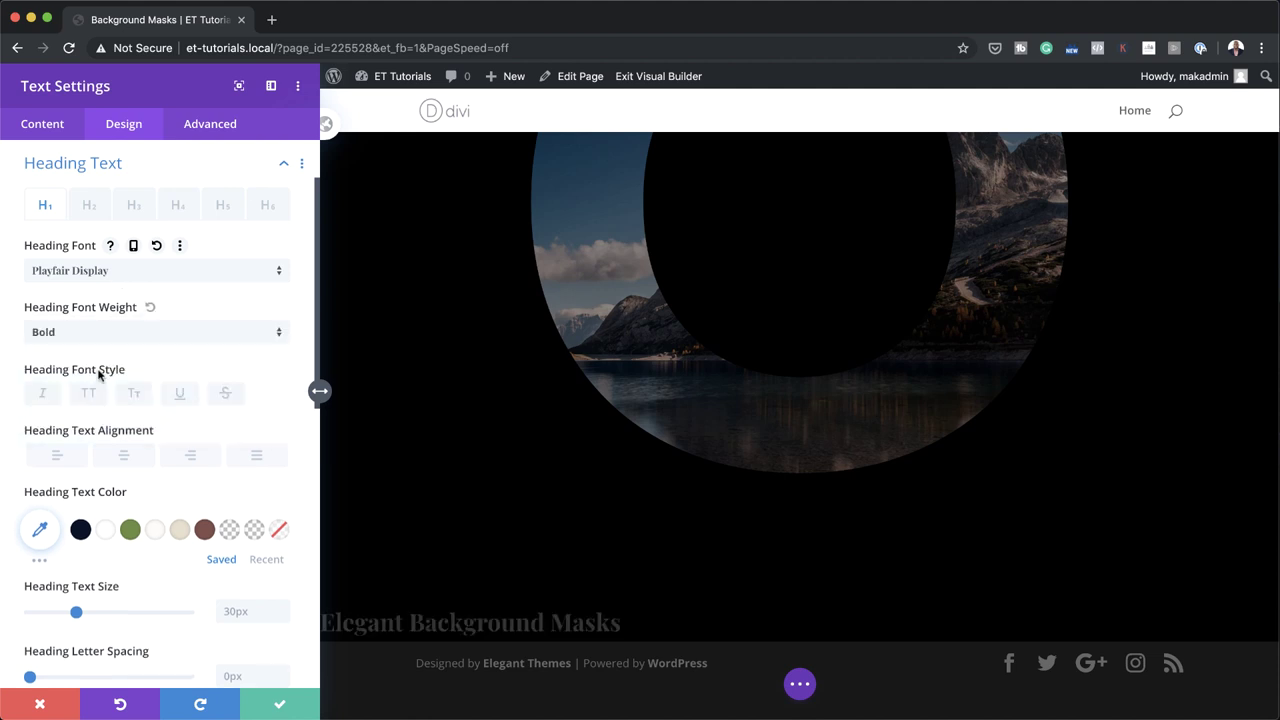
{"action": "left_click", "coordinate": [123, 456]}
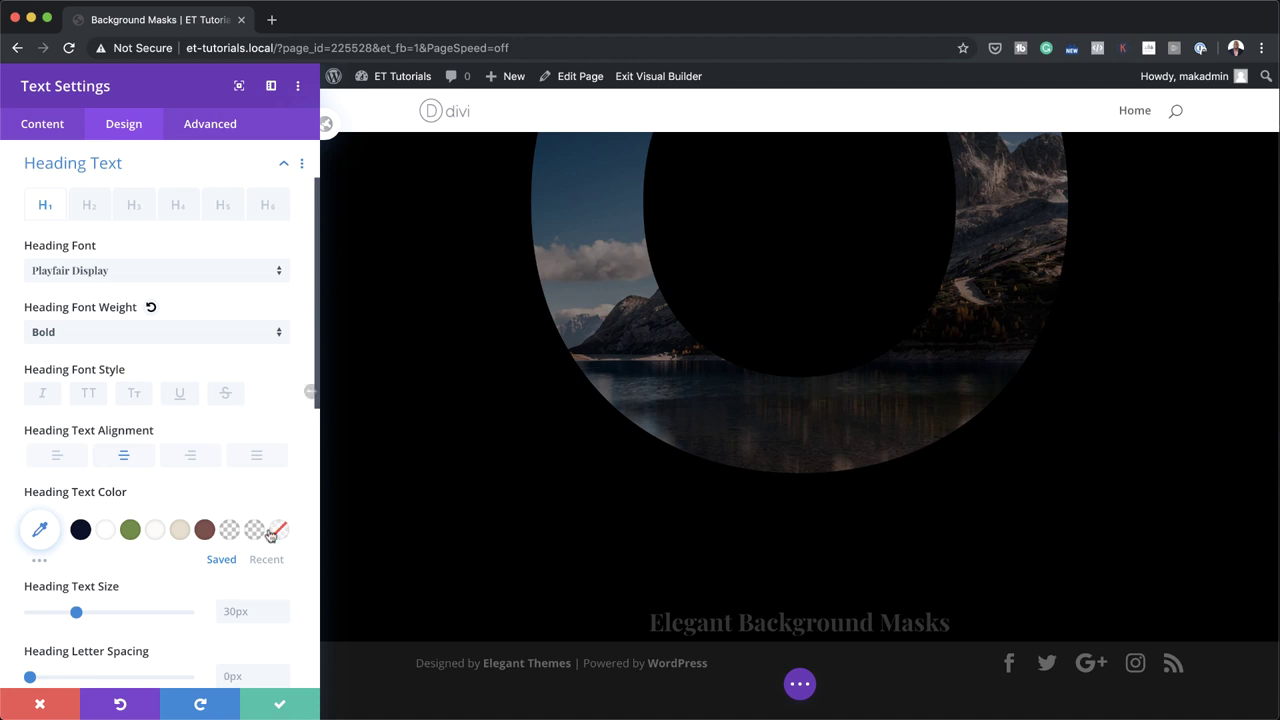
- Set the H1 heading's text color to white and its text size to 6vw
{"action": "left_click", "coordinate": [108, 533]}
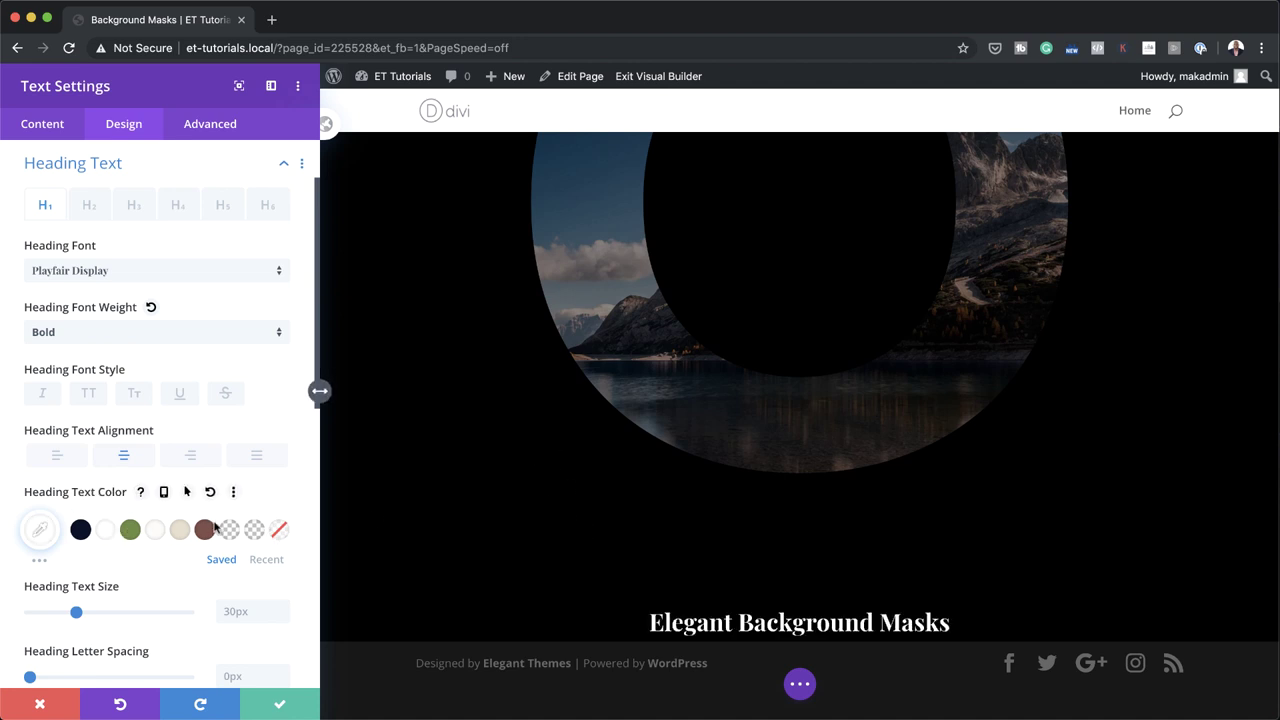
{"action": "scroll", "coordinate": [200, 537], "scroll_direction": "down", "scroll_amount": 2}
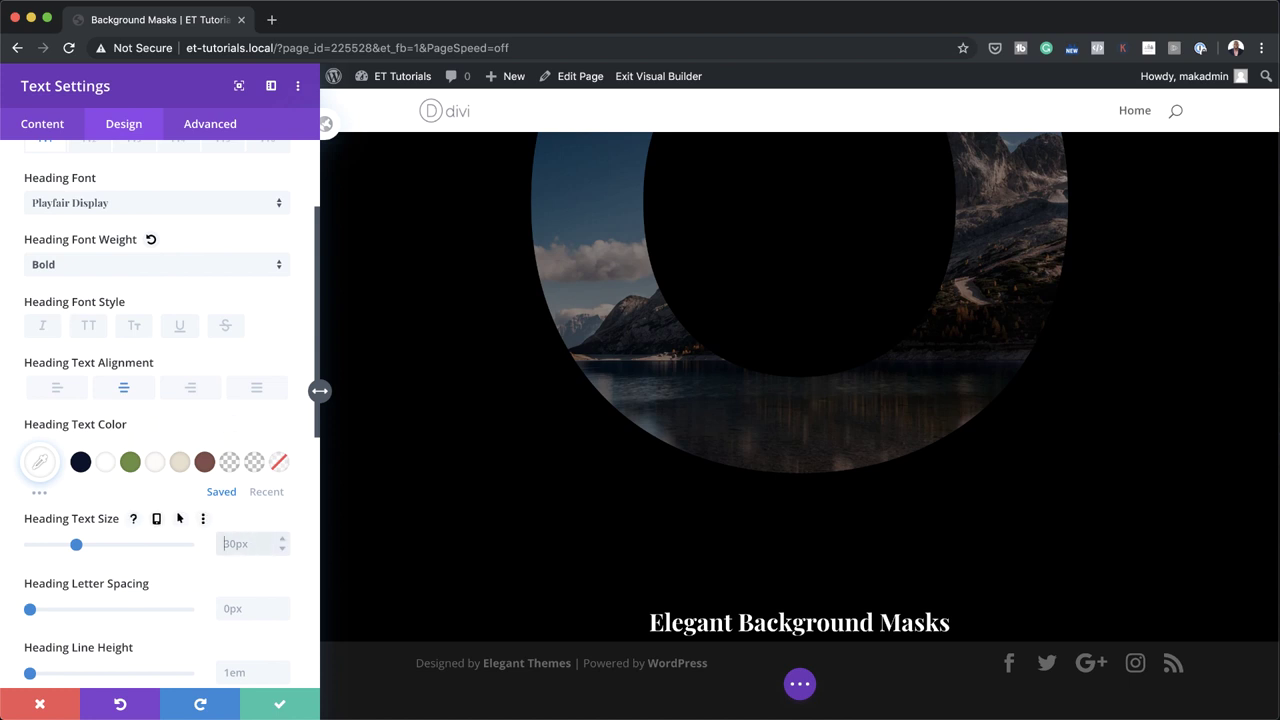
{"action": "key", "text": "Return"}
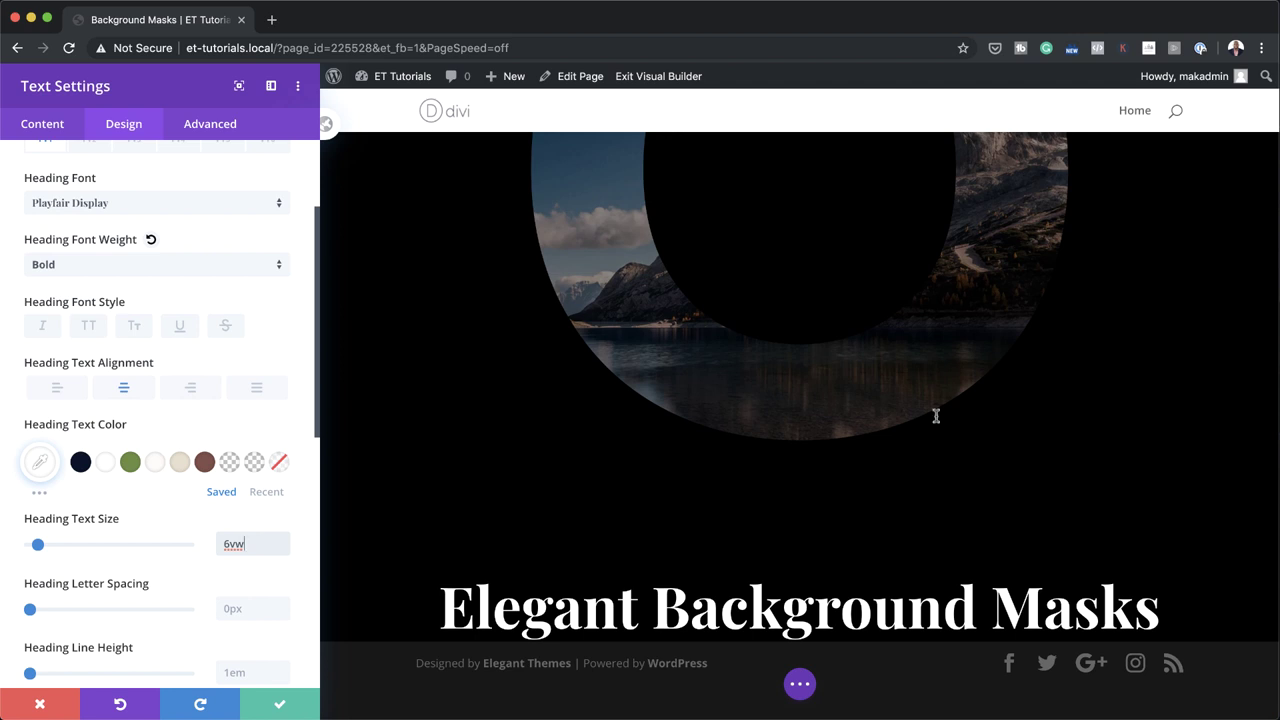
- Give the heading module a -47vw top margin and linked 1vw left and right margins, and save its settings
{"action": "scroll", "coordinate": [263, 570], "scroll_direction": "down", "scroll_amount": 10}
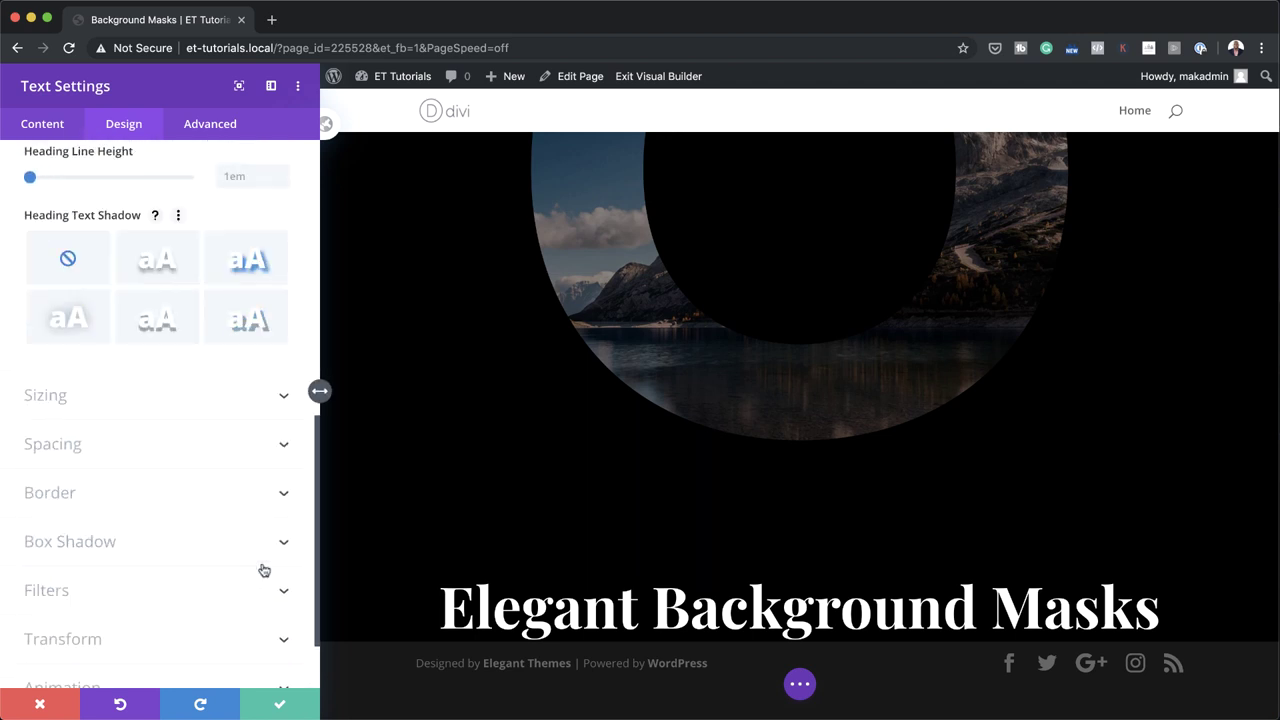
{"action": "left_click", "coordinate": [73, 450]}
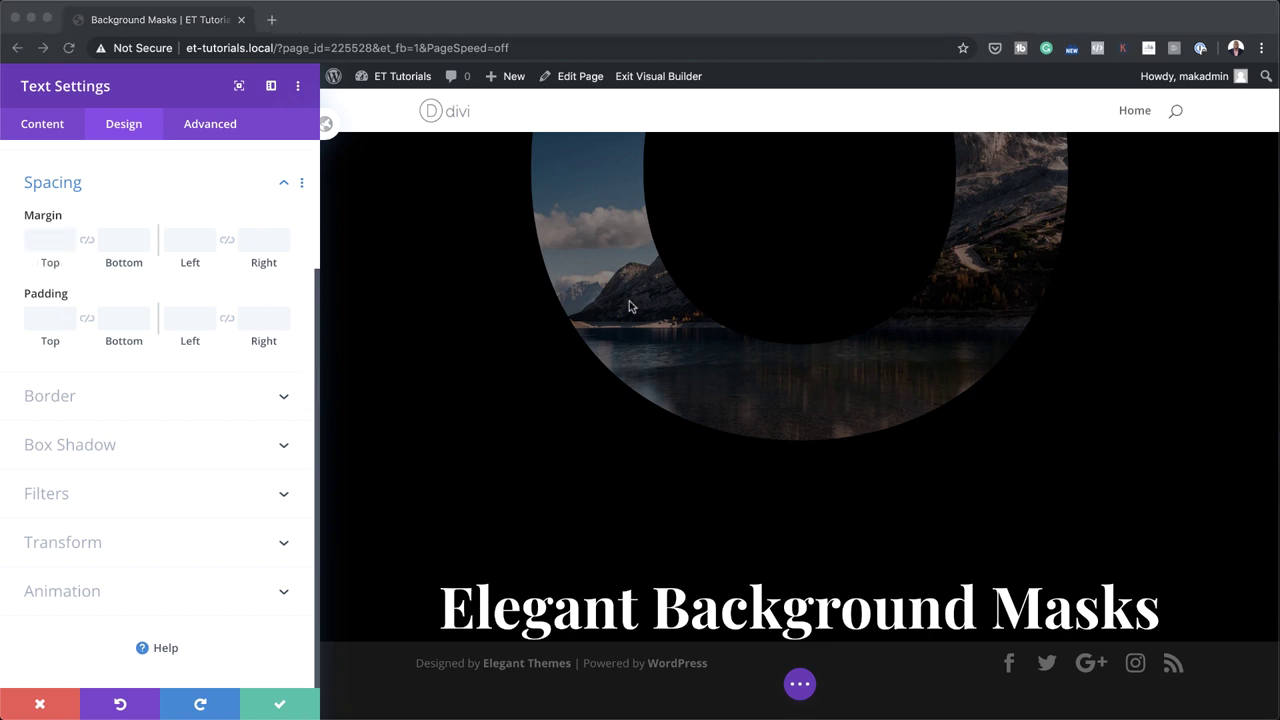
{"action": "left_click", "coordinate": [43, 243]}
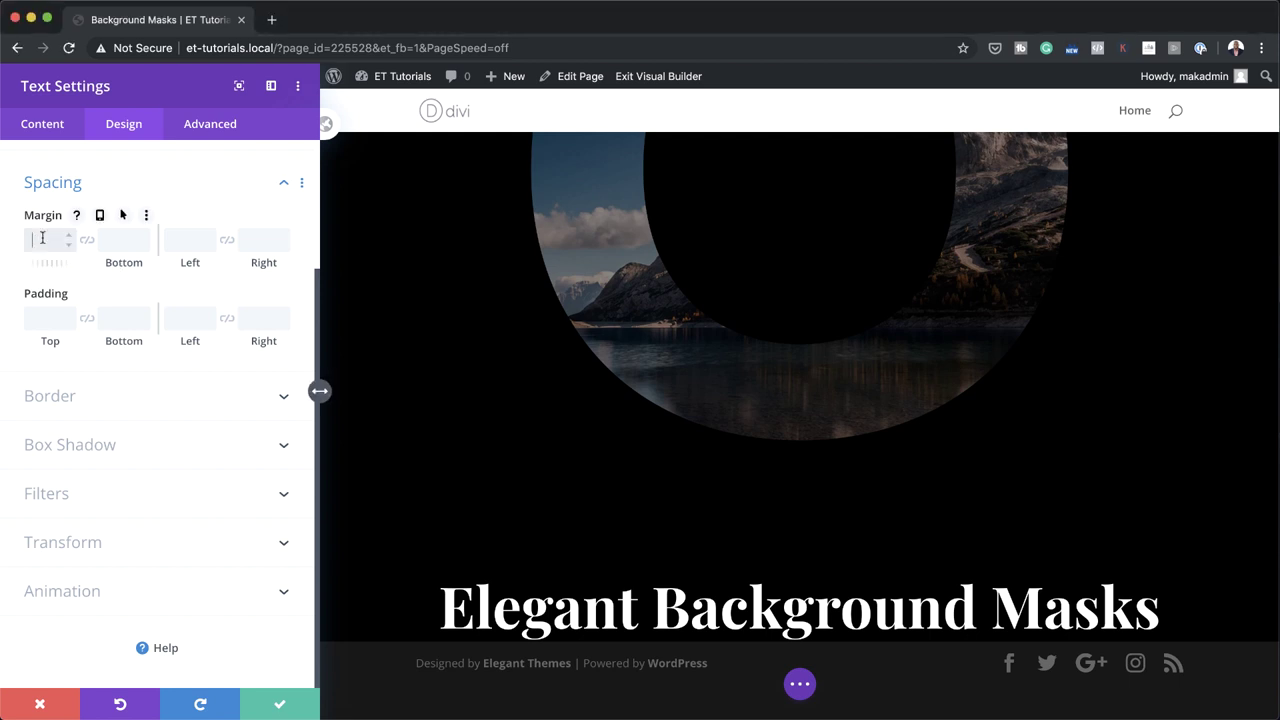
{"action": "type", "text": "-4vw"}
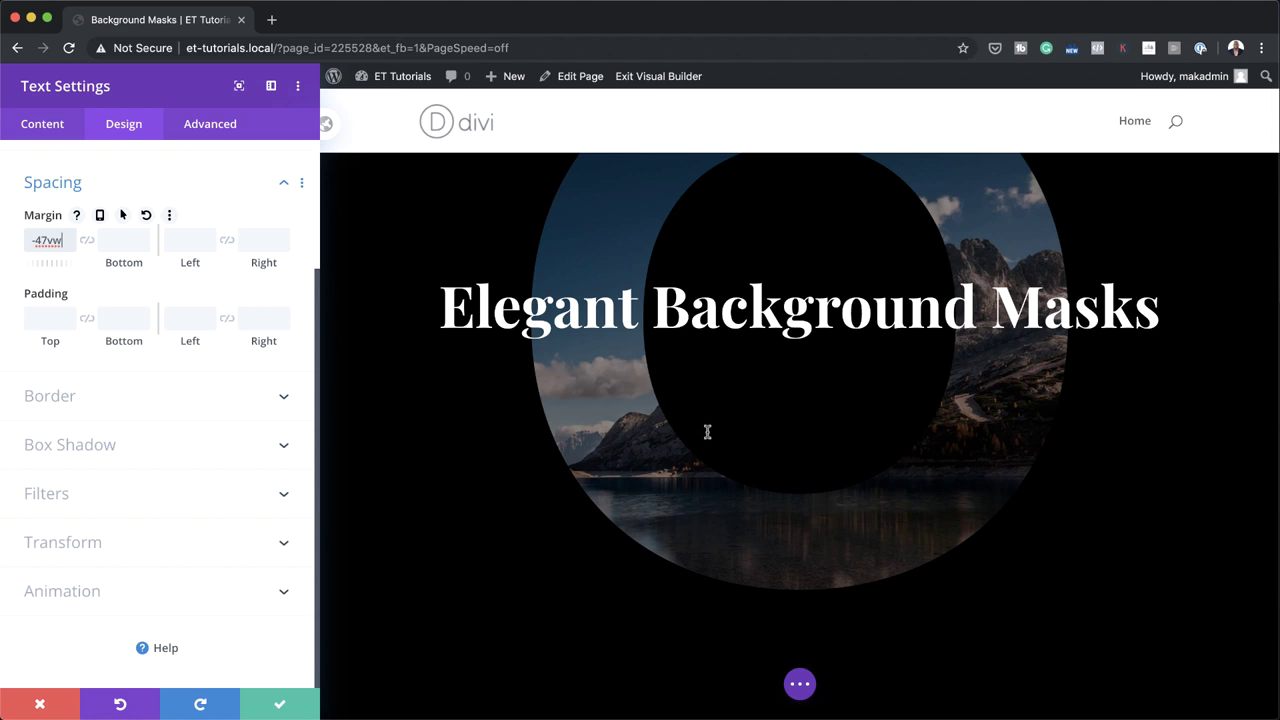
{"action": "key", "text": "super+Tab"}
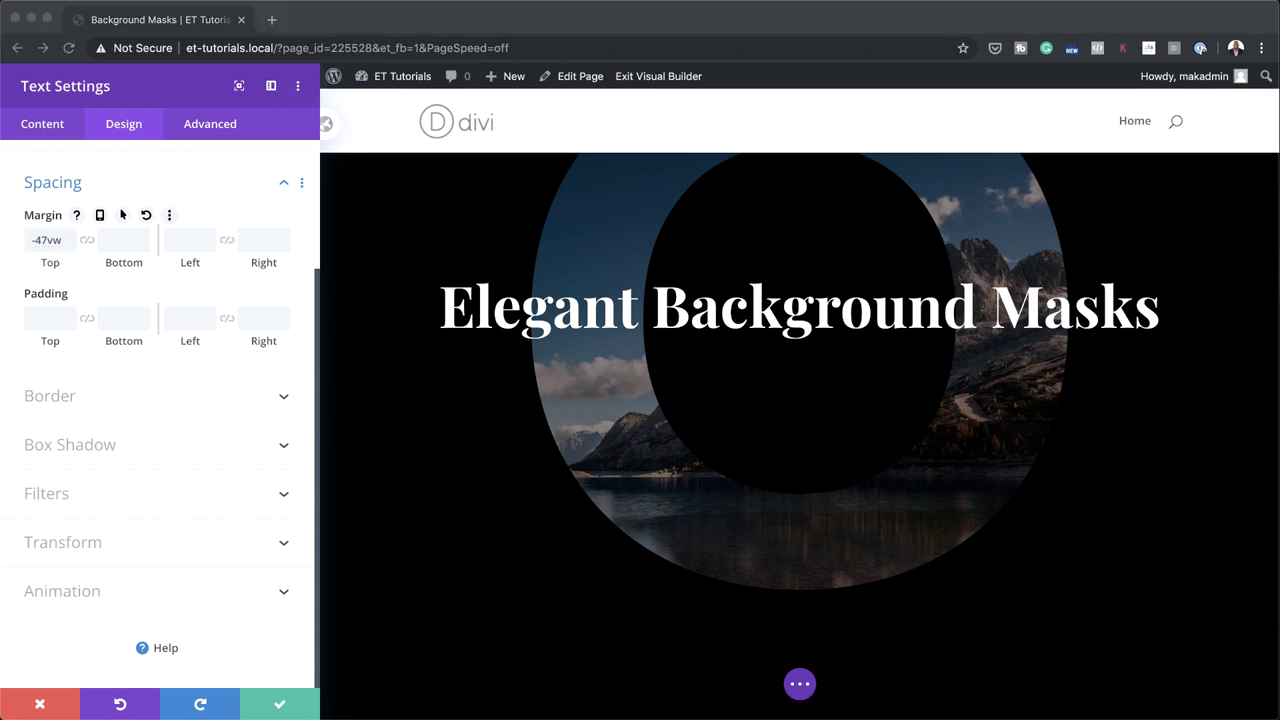
{"action": "left_click", "coordinate": [181, 239]}
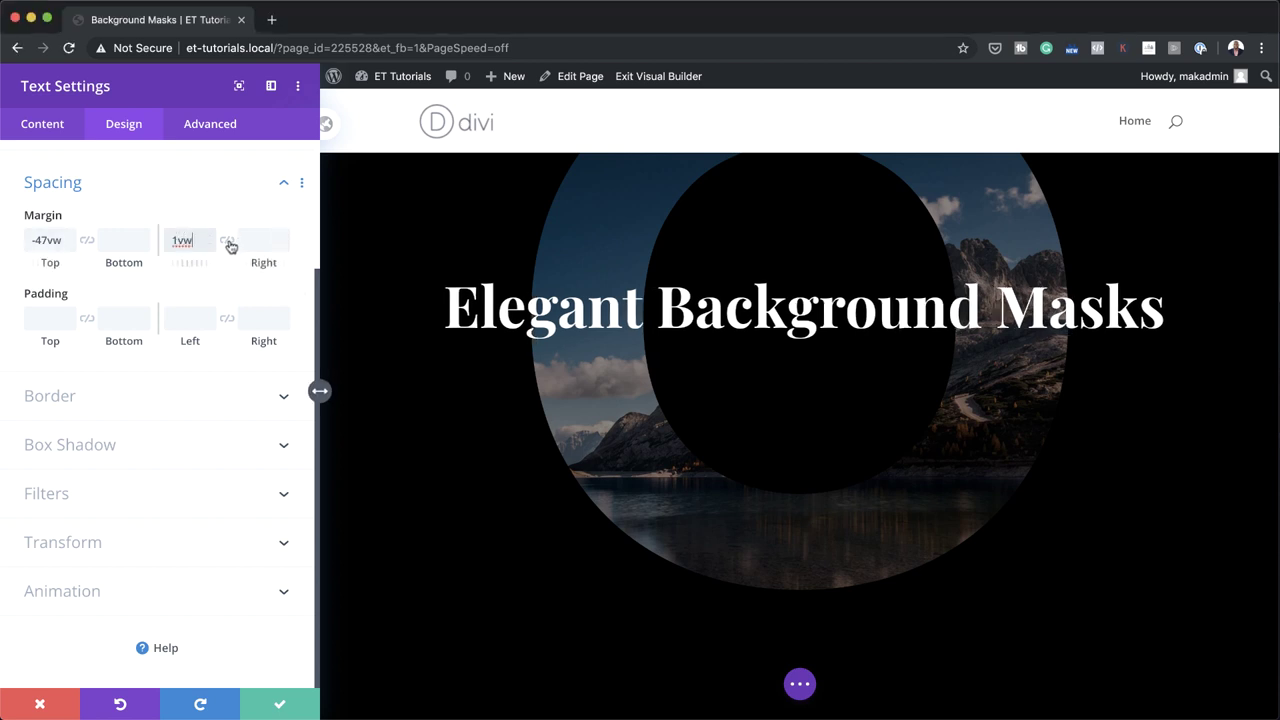
{"action": "left_click", "coordinate": [228, 243]}
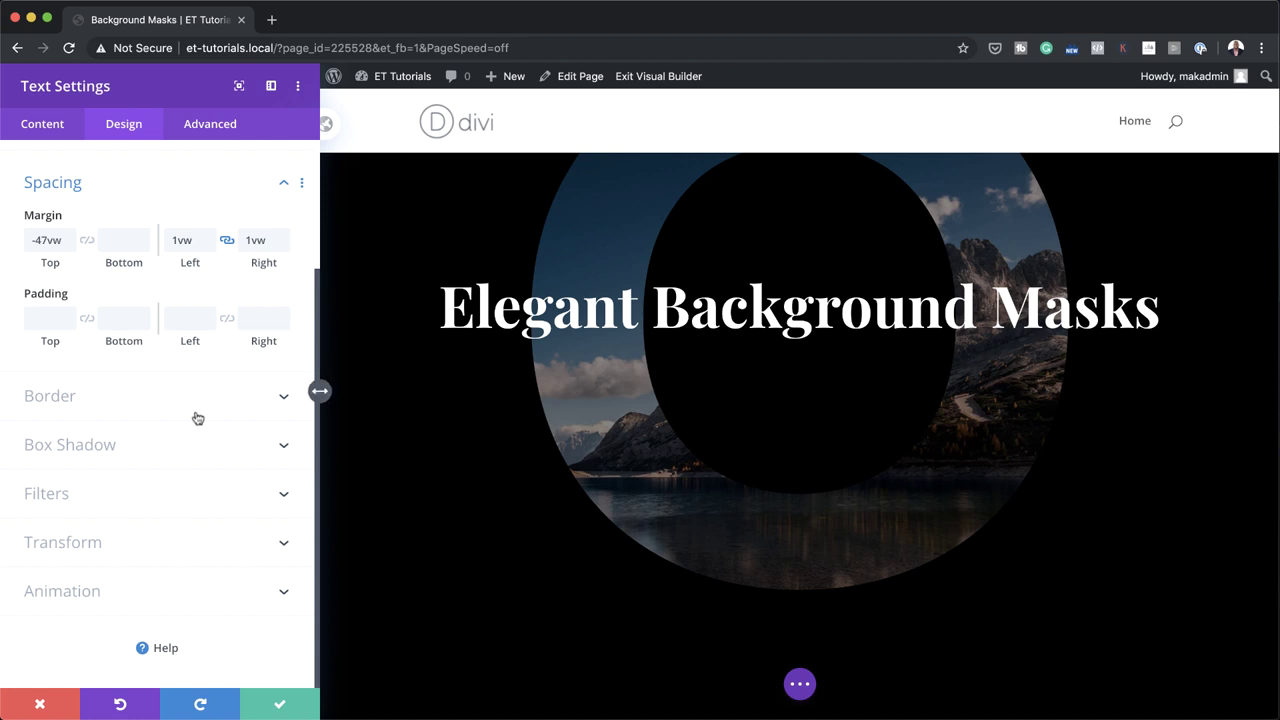
{"action": "left_click", "coordinate": [281, 706]}
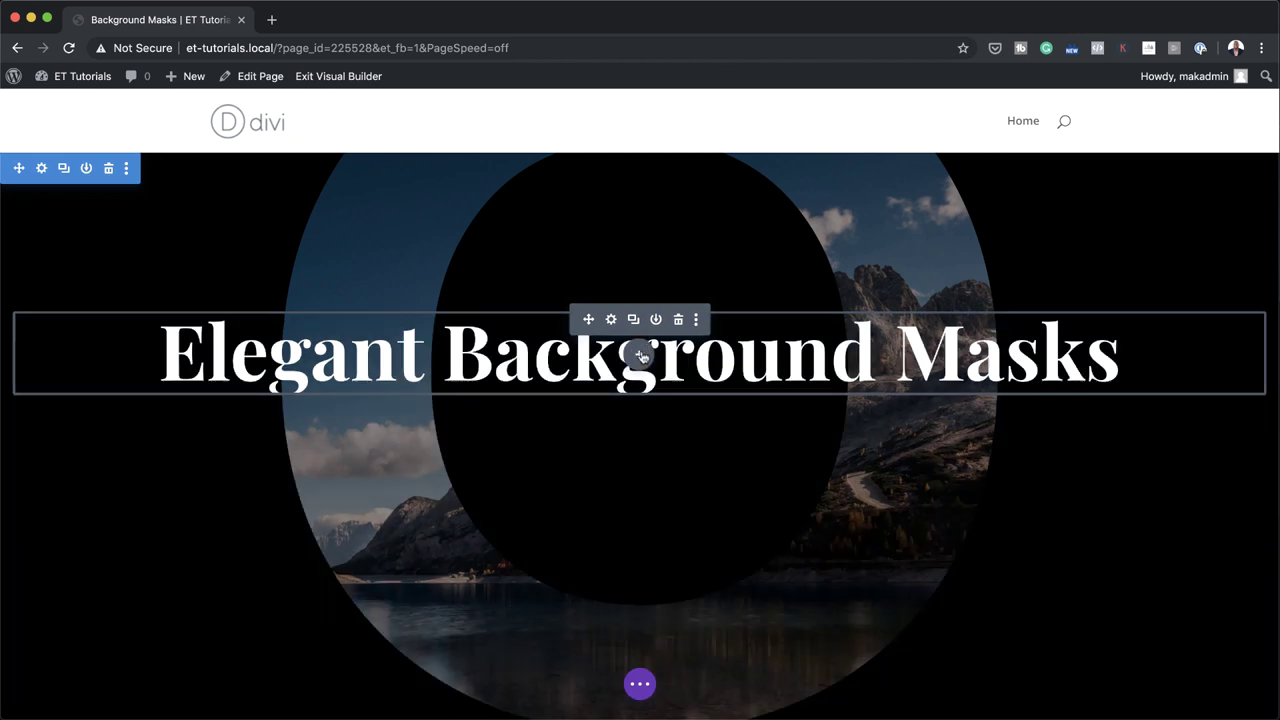
- Insert a Divider module directly below the "Elegant Background Masks" heading
{"action": "left_click", "coordinate": [639, 352]}
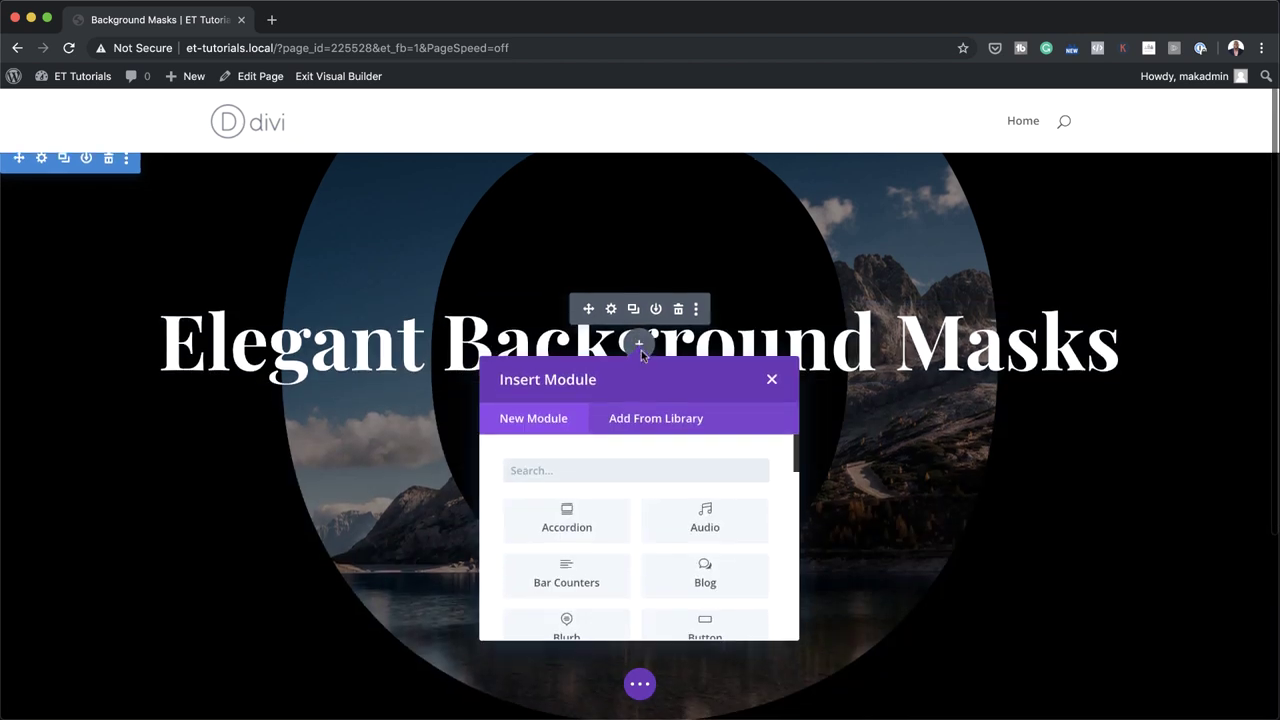
{"action": "type", "text": "divi"}
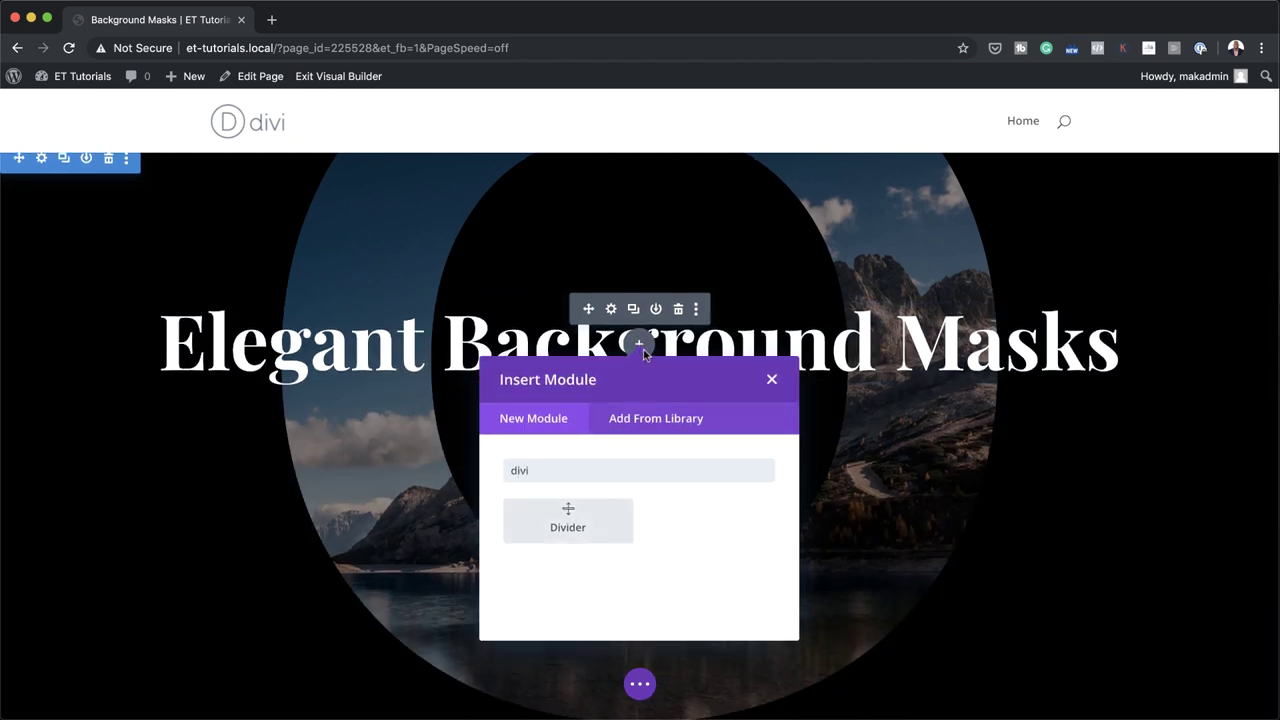
{"action": "left_click", "coordinate": [621, 518]}
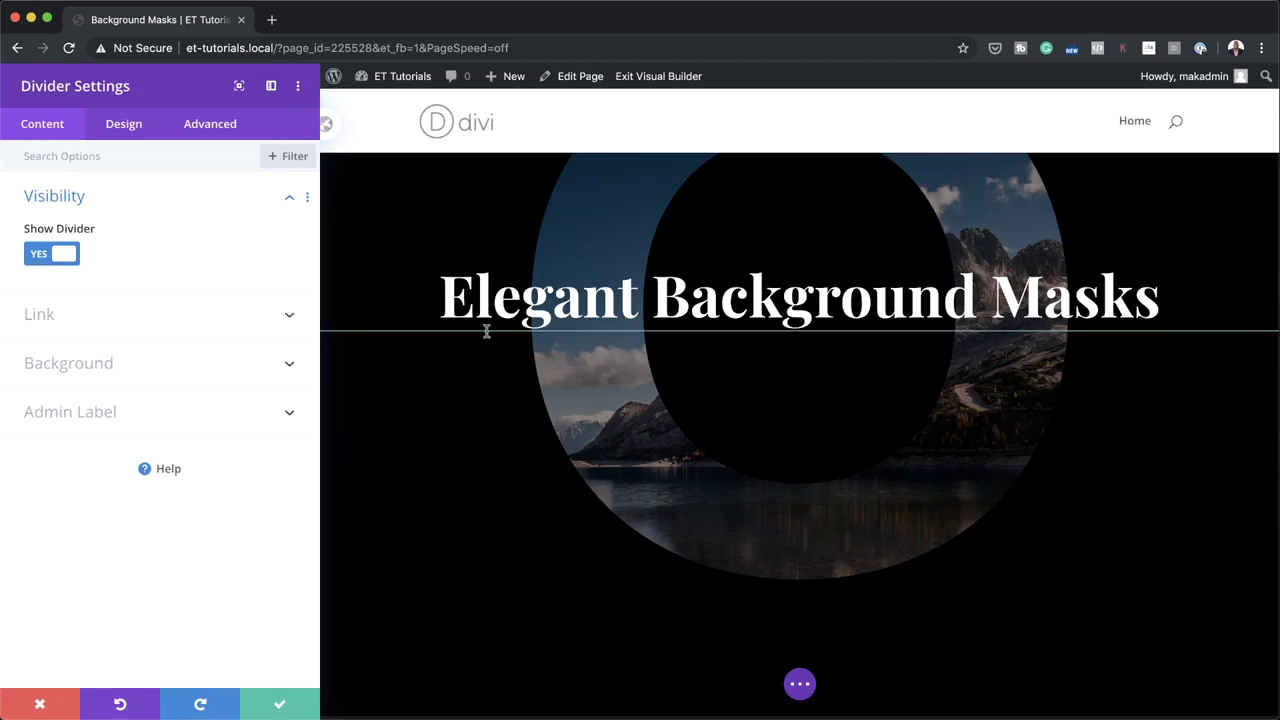
- Set the divider's line color to white
{"action": "left_click", "coordinate": [125, 131]}
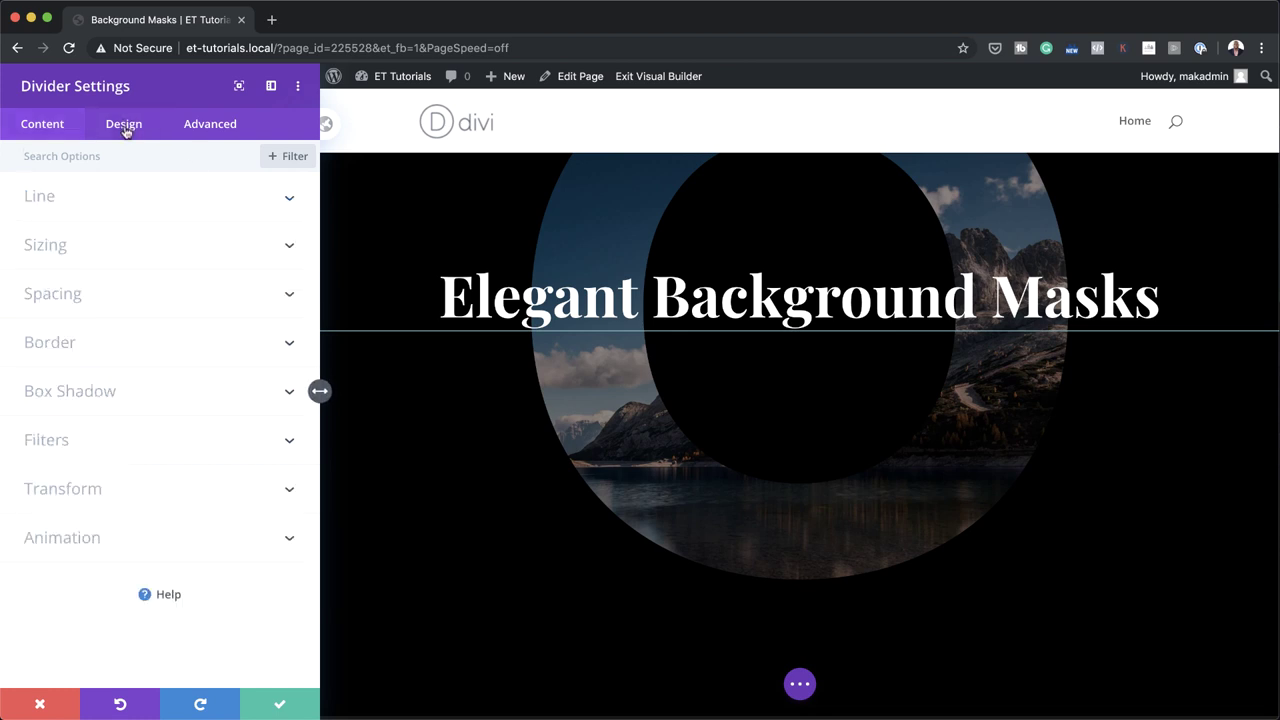
{"action": "left_click", "coordinate": [67, 205]}
{"action": "left_click", "coordinate": [107, 267]}
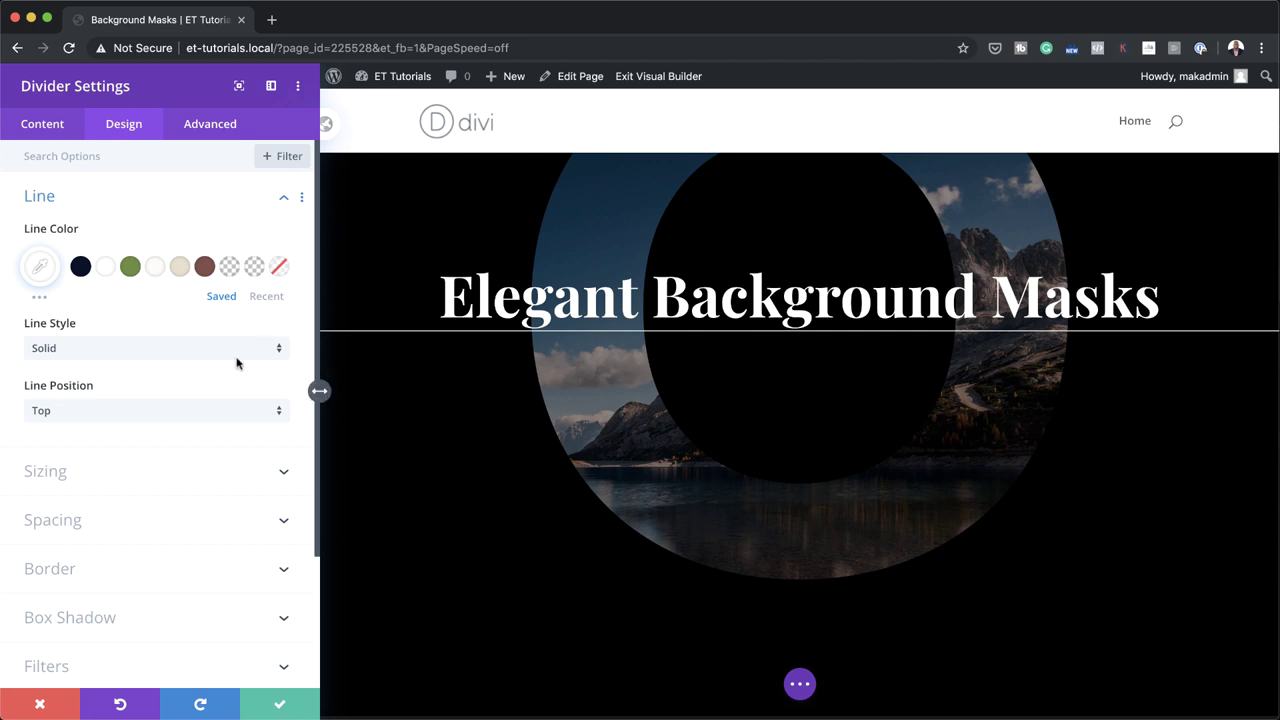
- Size the divider with a 13px weight and 16% width, and center-align the module
{"action": "left_click", "coordinate": [183, 472]}
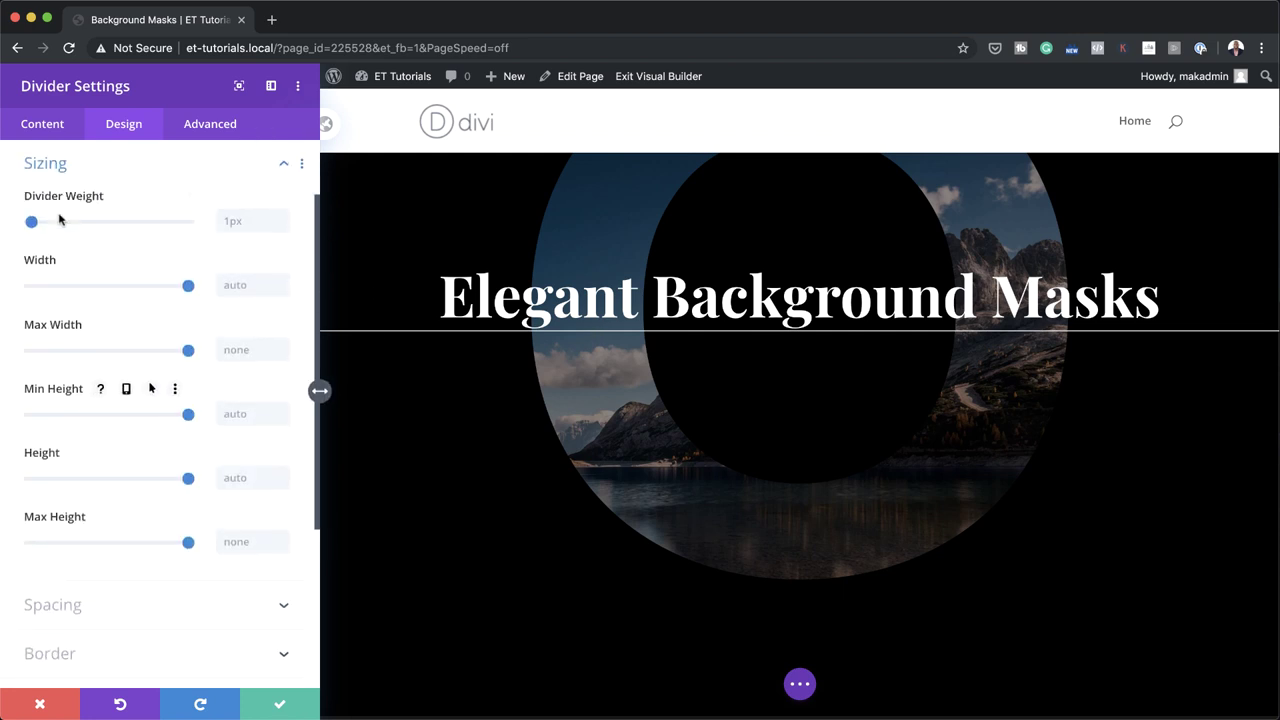
{"action": "left_click", "coordinate": [240, 219]}
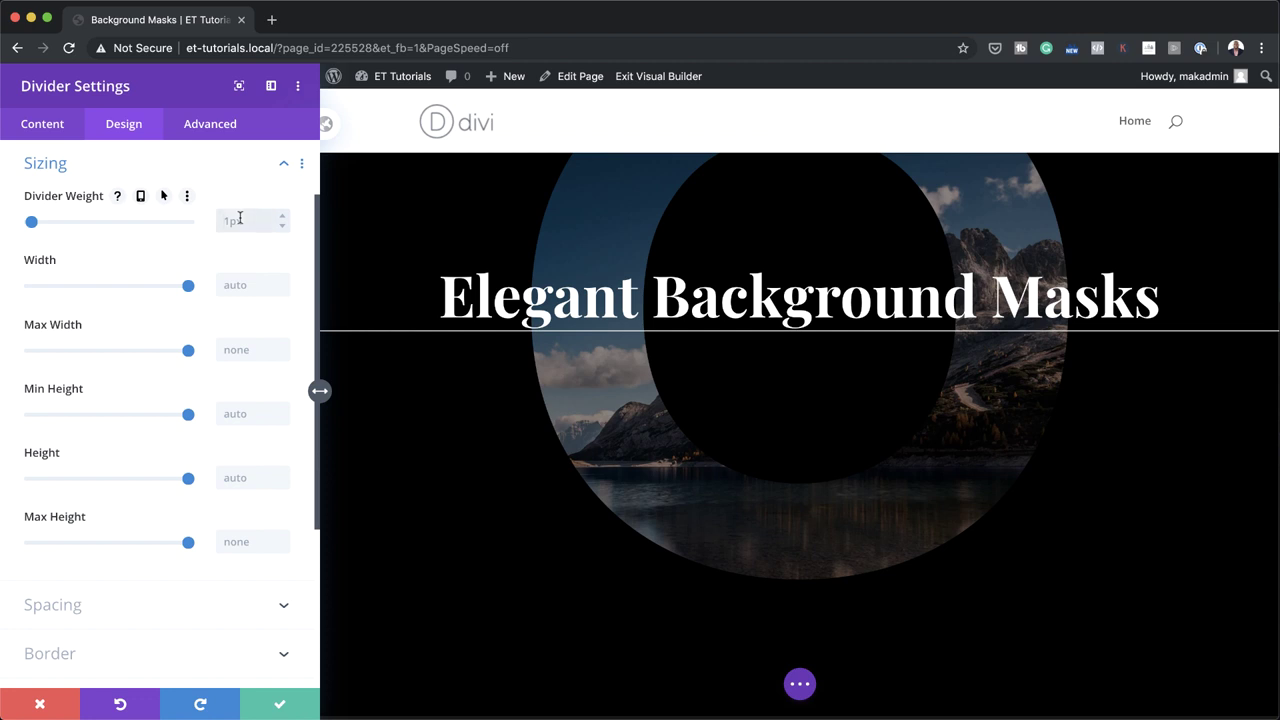
{"action": "type", "text": "13px"}
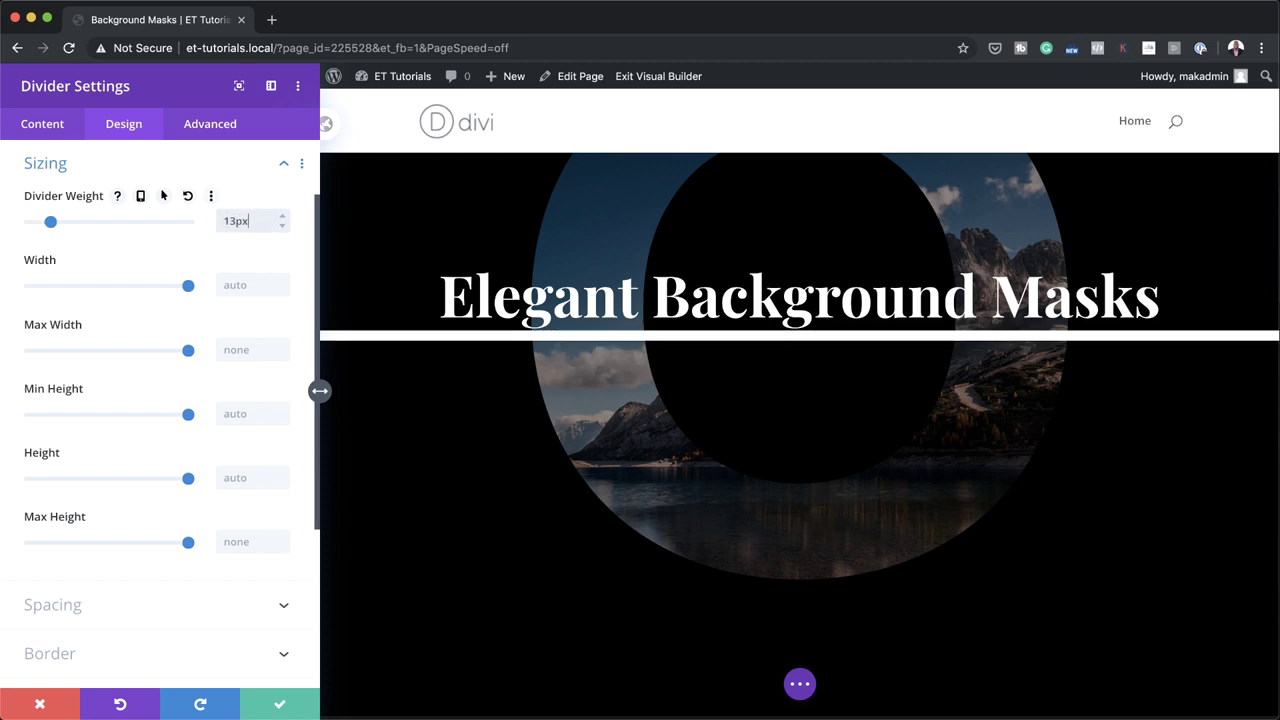
{"action": "left_click", "coordinate": [237, 288]}
{"action": "type", "text": "1px"}
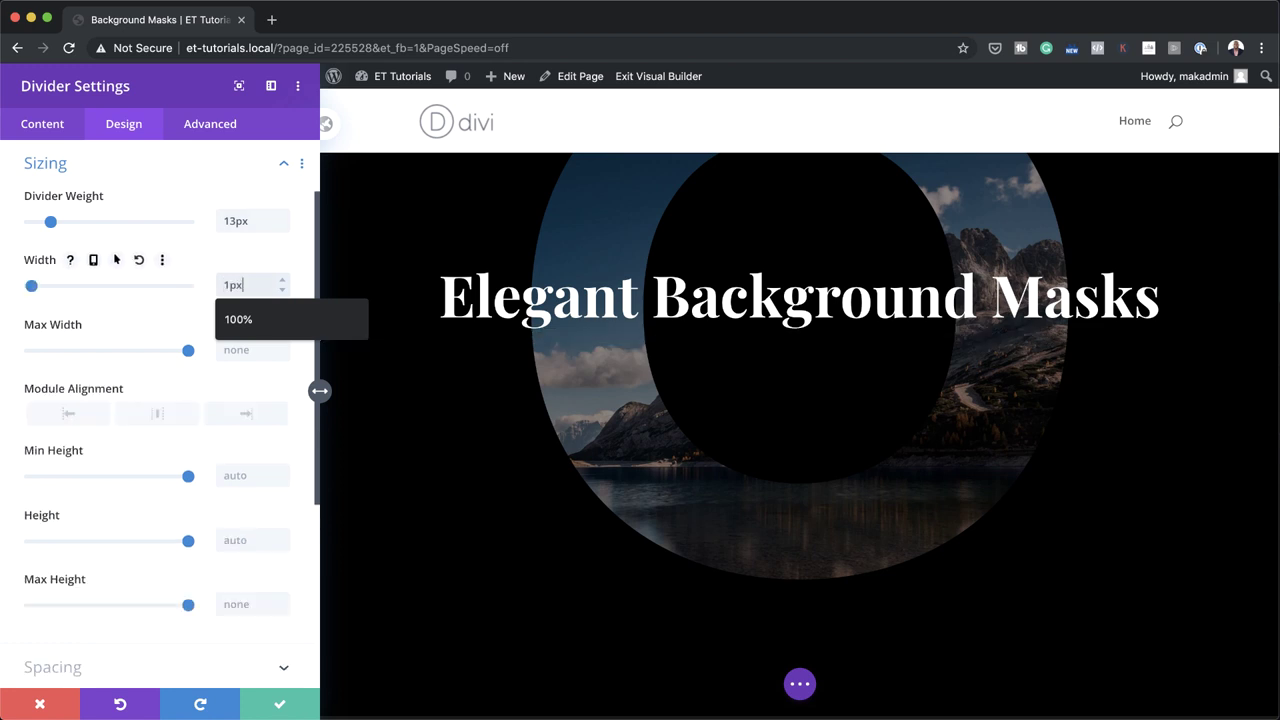
{"action": "key", "text": "BackSpace"}
{"action": "key", "text": "BackSpace"}
{"action": "type", "text": "6%"}
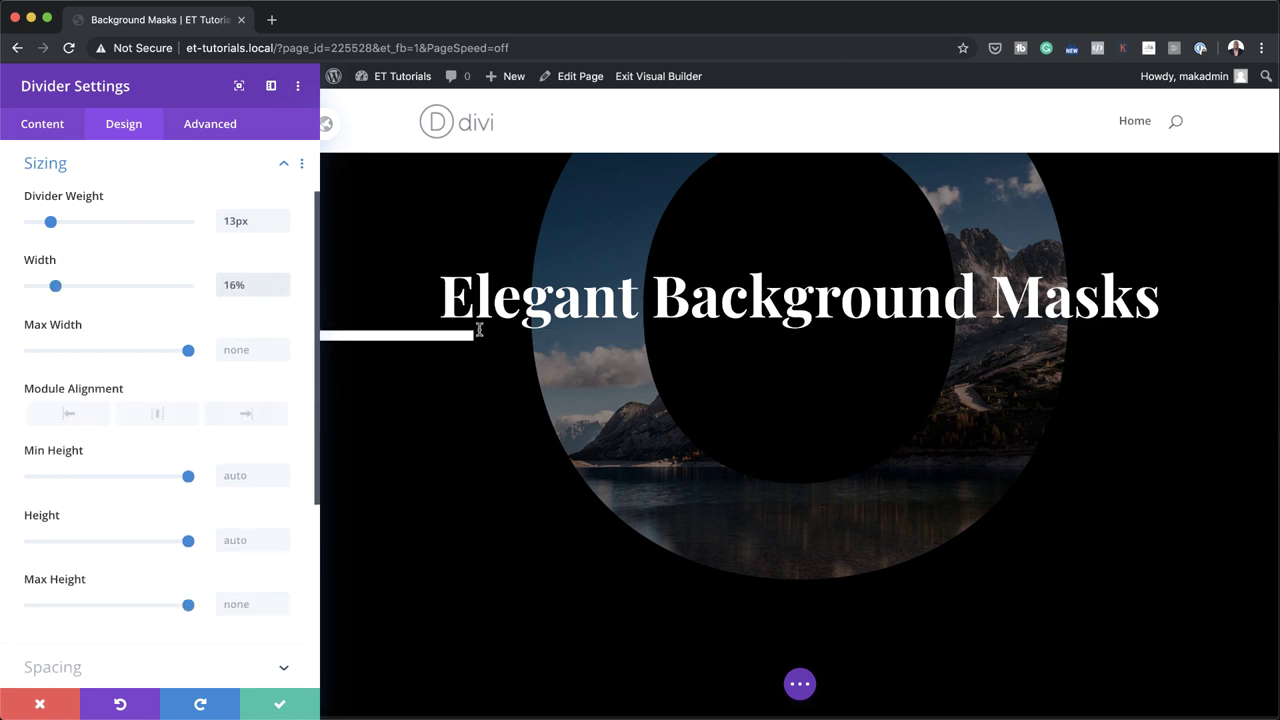
{"action": "left_click", "coordinate": [160, 414]}
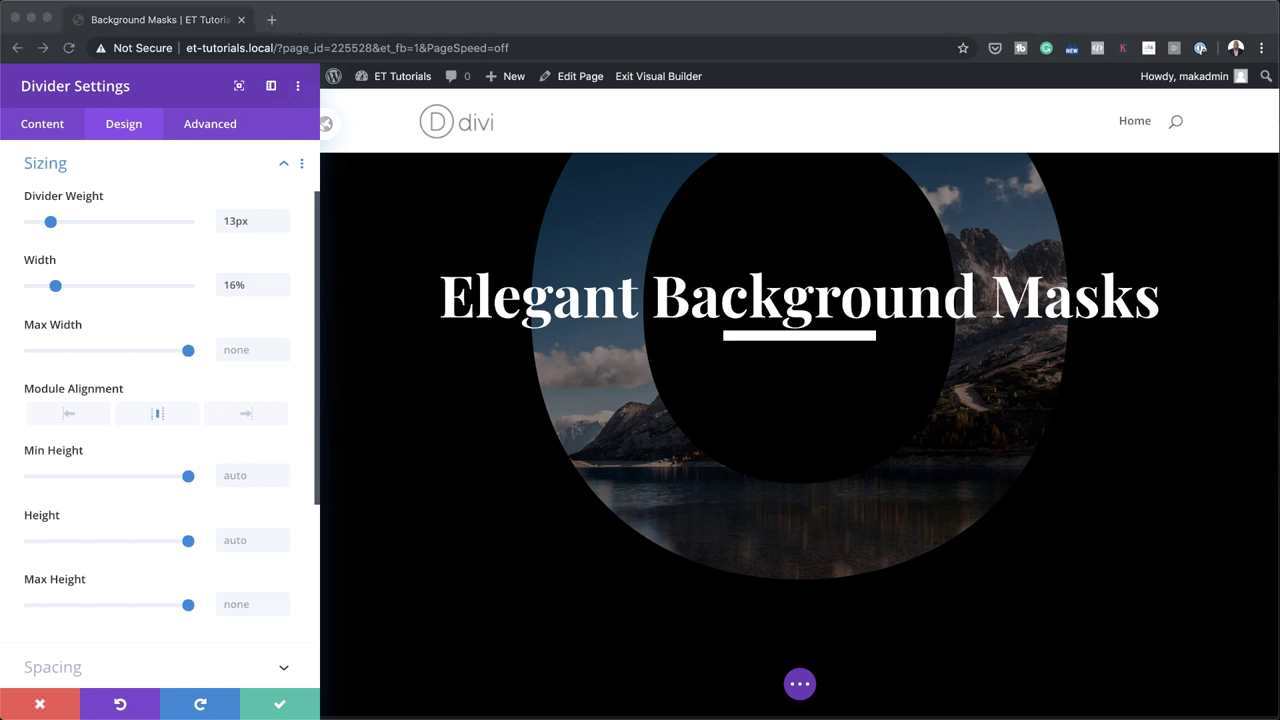
- Set the divider's top margin to 16vw and save the divider settings
{"action": "scroll", "coordinate": [190, 570], "scroll_direction": "down", "scroll_amount": 5}
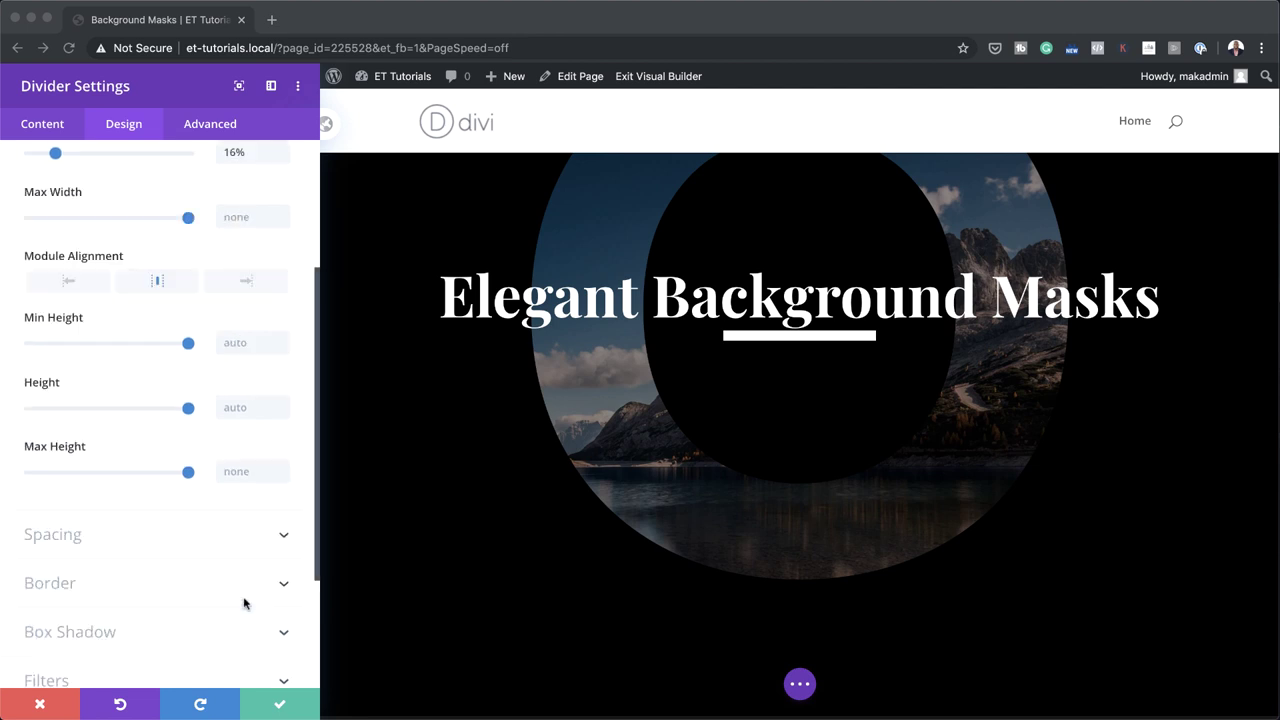
{"action": "left_click", "coordinate": [80, 358]}
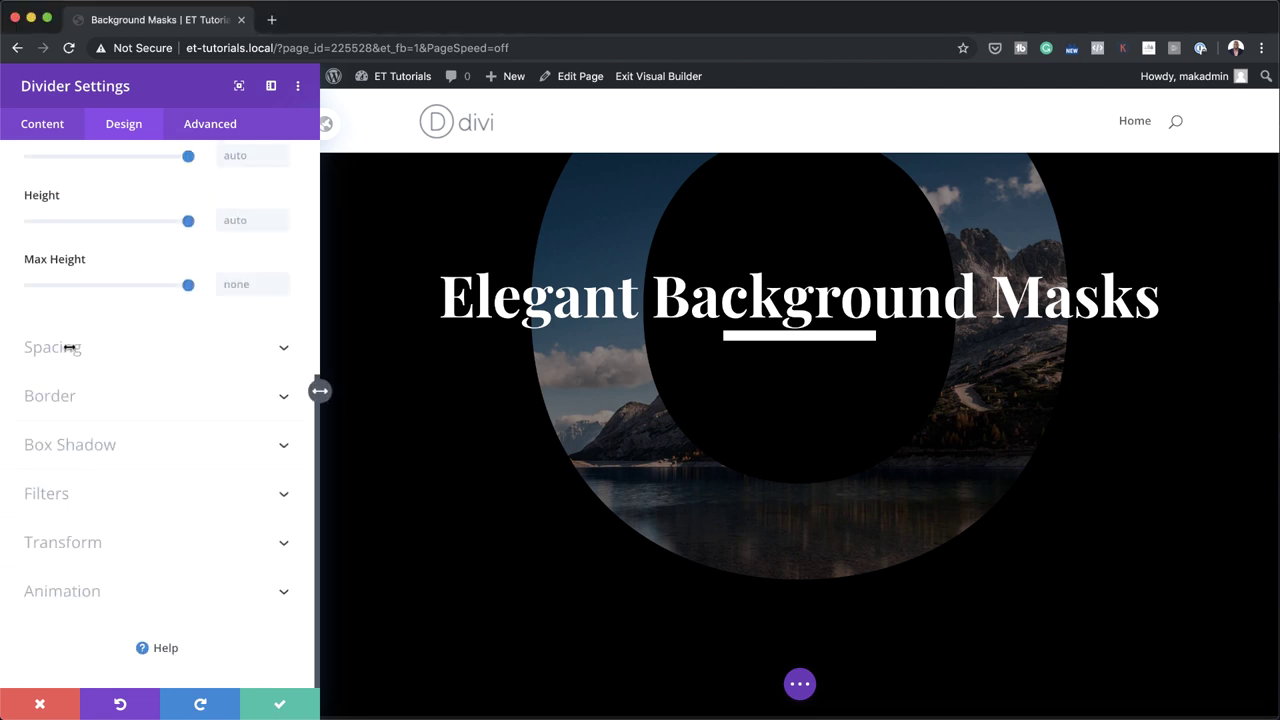
{"action": "left_click", "coordinate": [70, 347]}
{"action": "left_click", "coordinate": [37, 231]}
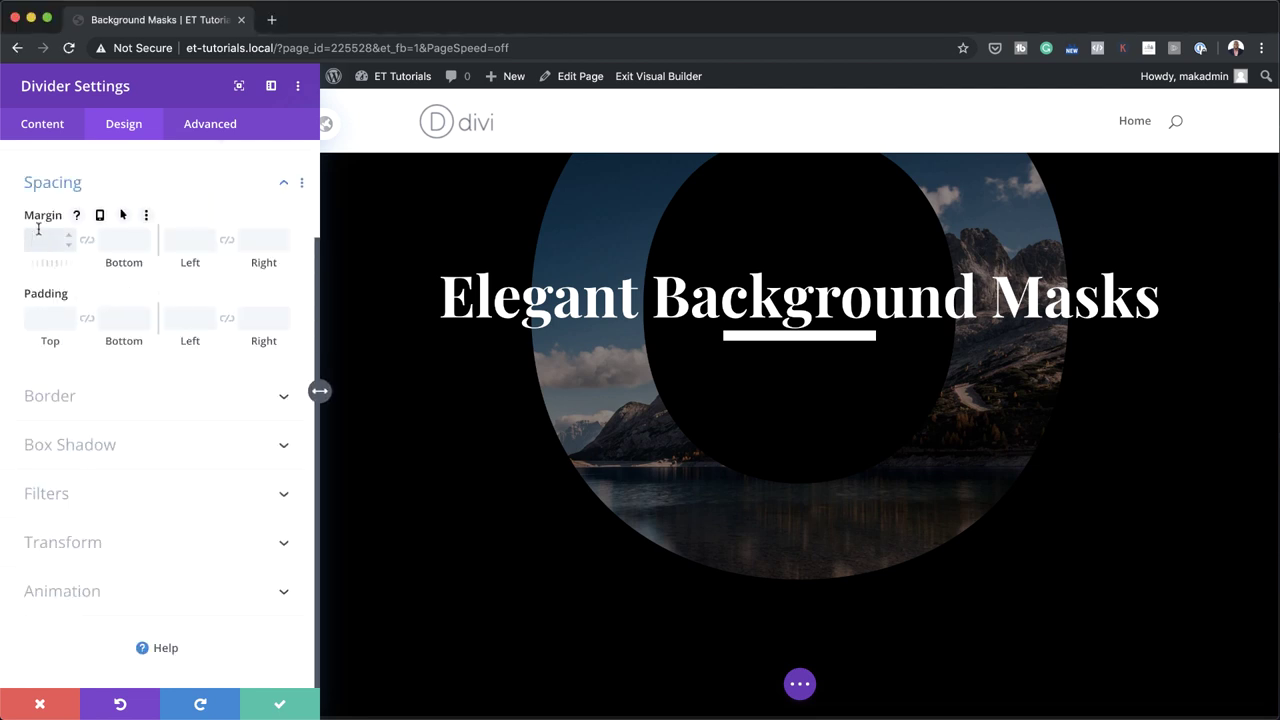
{"action": "type", "text": "16vw"}
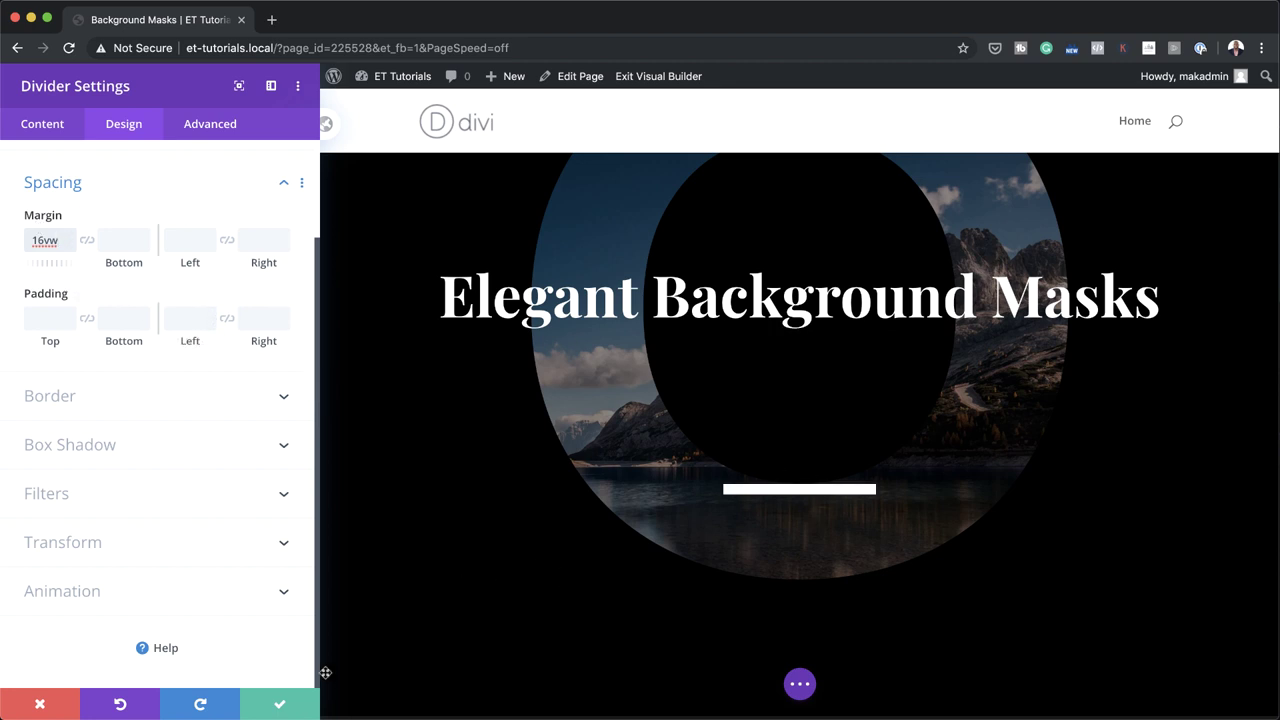
{"action": "left_click", "coordinate": [281, 708]}
- Insert a Text module below the divider
{"action": "left_click", "coordinate": [638, 632]}
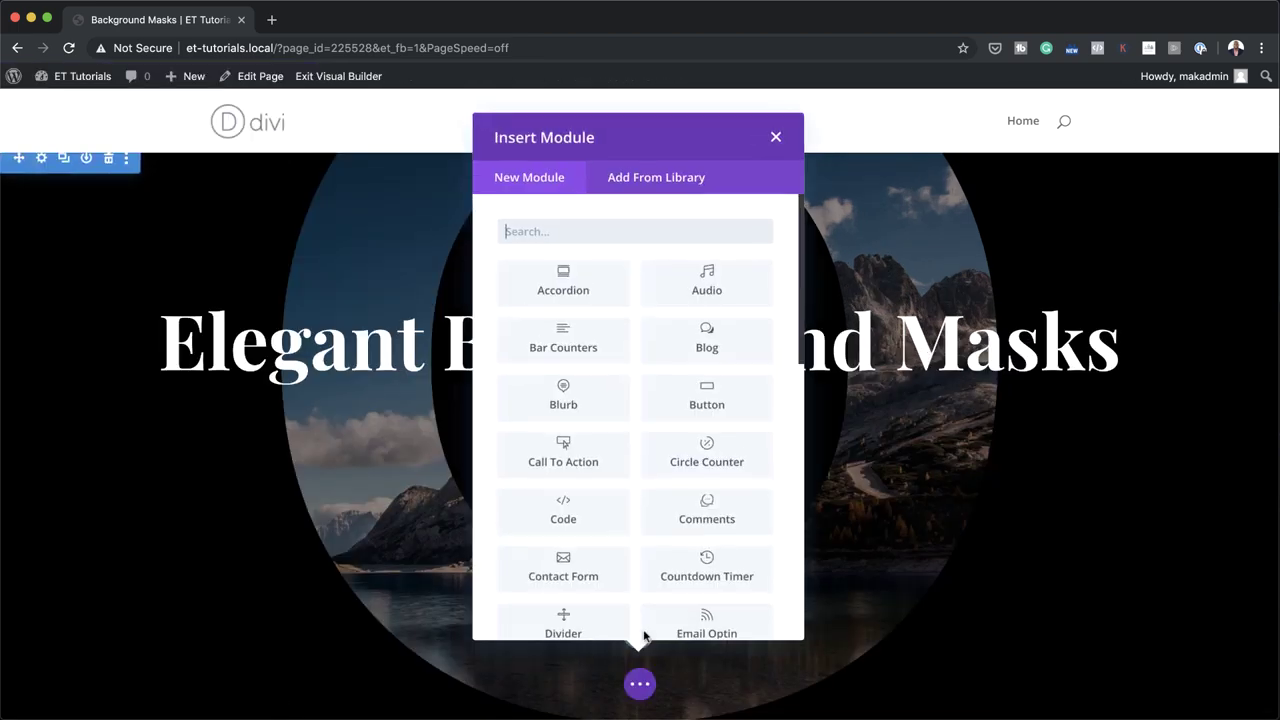
{"action": "type", "text": "text"}
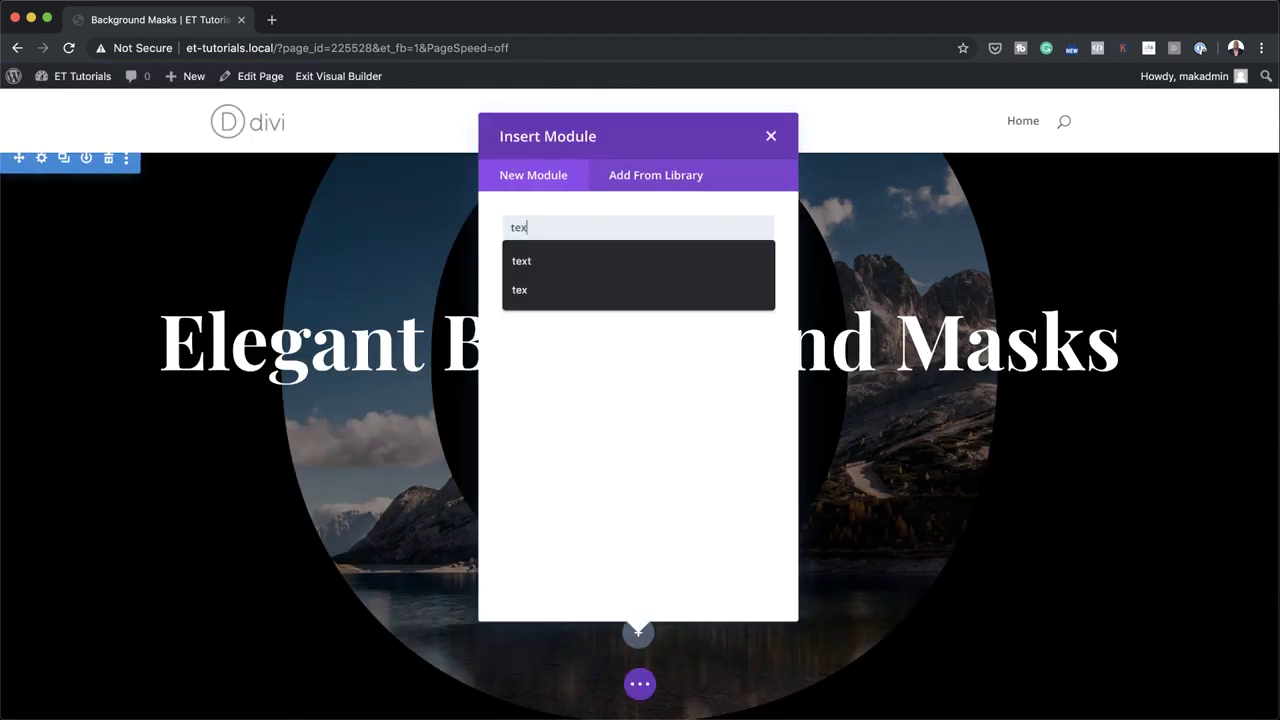
{"action": "left_click", "coordinate": [580, 276]}
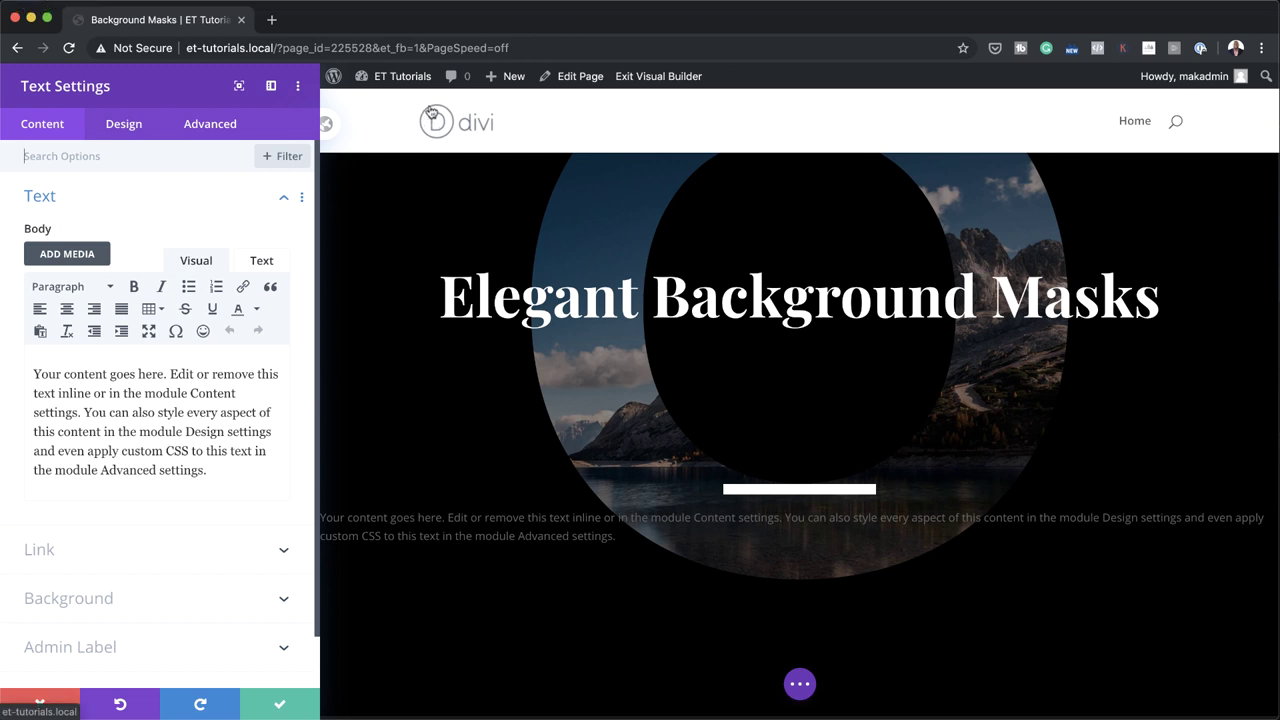
- Replace the new Text module's placeholder body with two paragraphs of Lorem ipsum text
{"action": "left_click_drag", "start_coordinate": [214, 470], "coordinate": [0, 378]}
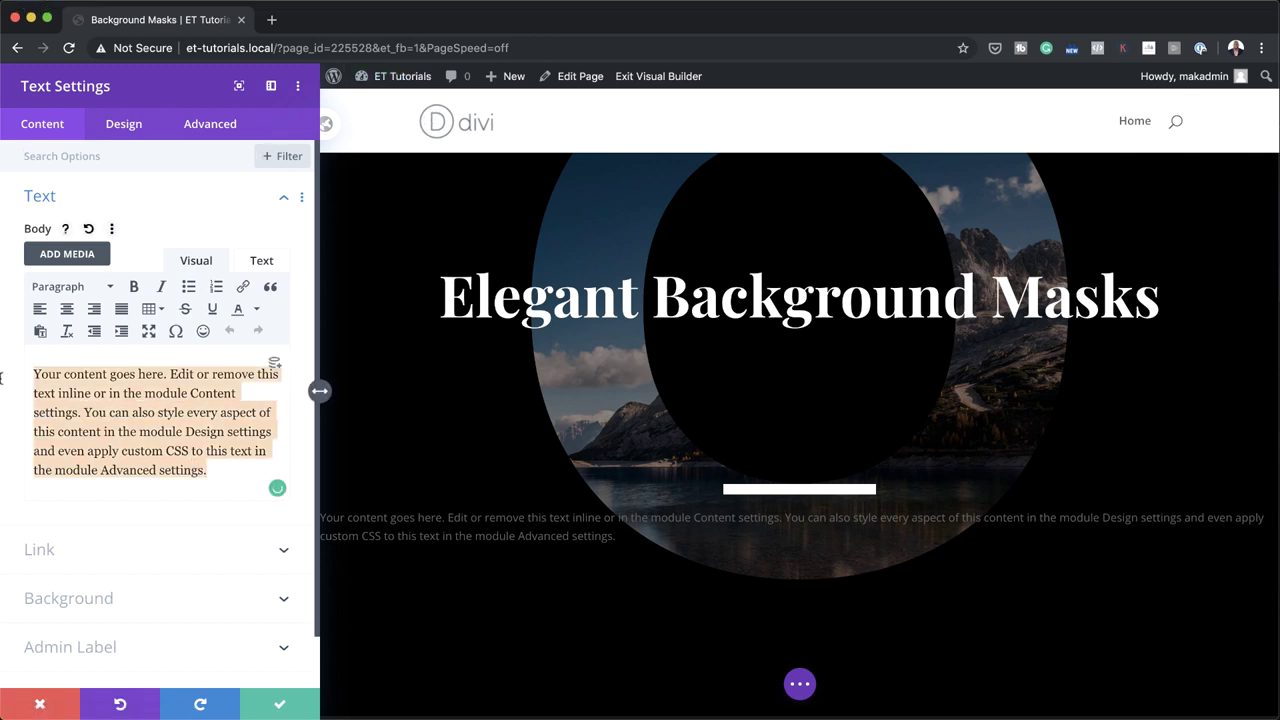
{"action": "type", "text": "Lorem ipsum dolor sit amet, consectetuer adipiscing elit. Donec odio. Quisque volutpat mattis eros. Nullam malesuada erat ut turpis. Suspendisse urna nibh, viverra non, semper suscipit, posuere a, pede. Donec nec justo eget felis facilisis fermentum. Aliquam porttitor mauris sit amet orci. Aenean dignissim pellentesque felis."}
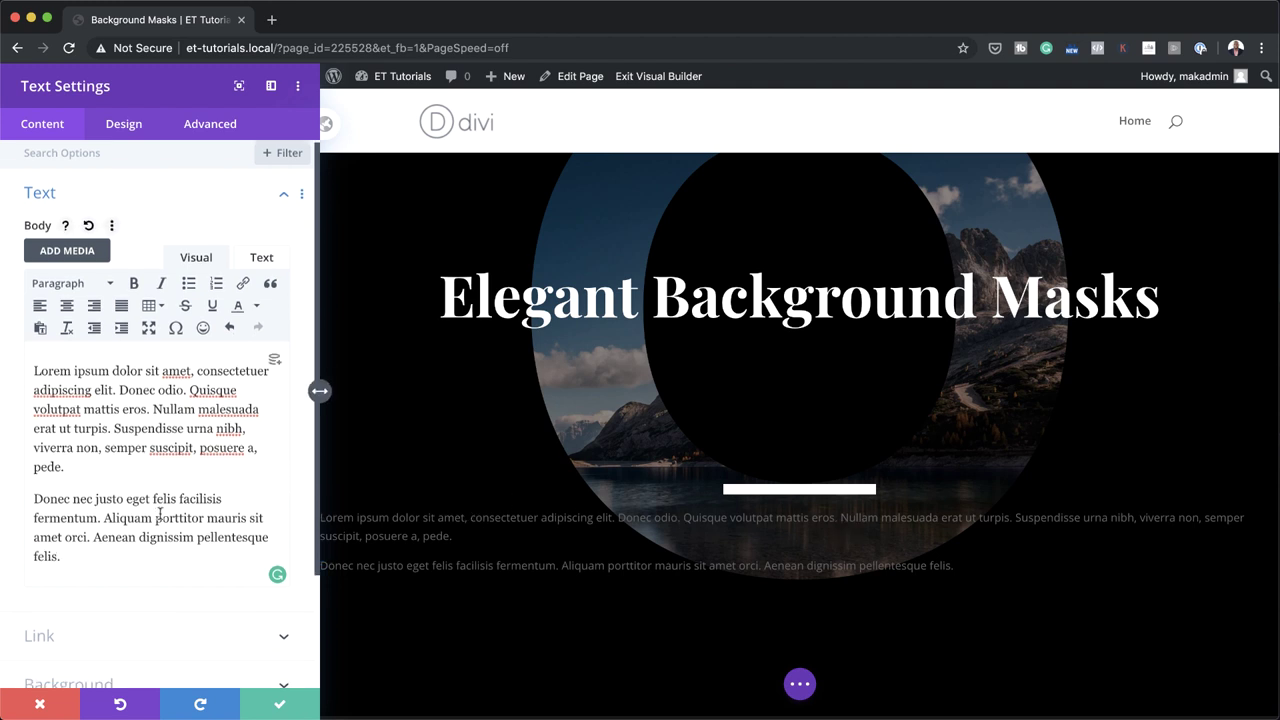
{"action": "scroll", "coordinate": [92, 190], "scroll_direction": "down", "scroll_amount": 1}
- Style the body text in white (#ffffff) with the Open Sans font
{"action": "left_click", "coordinate": [136, 128]}
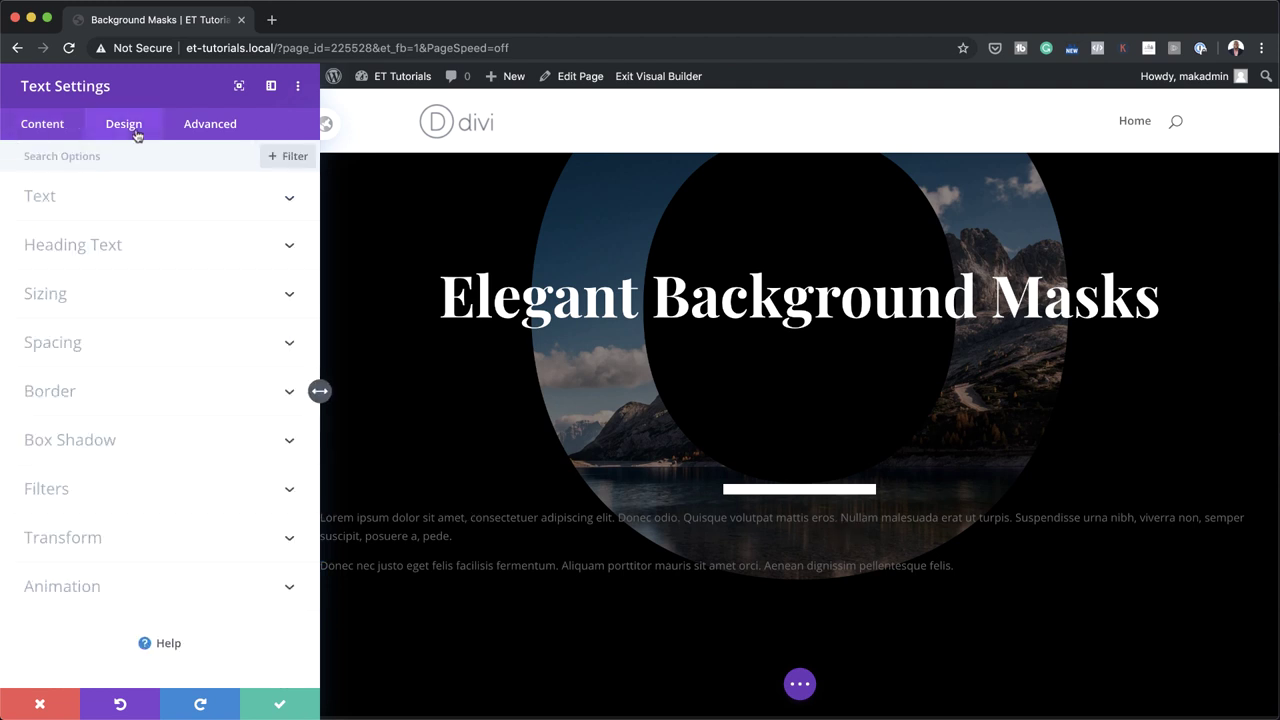
{"action": "left_click", "coordinate": [71, 205]}
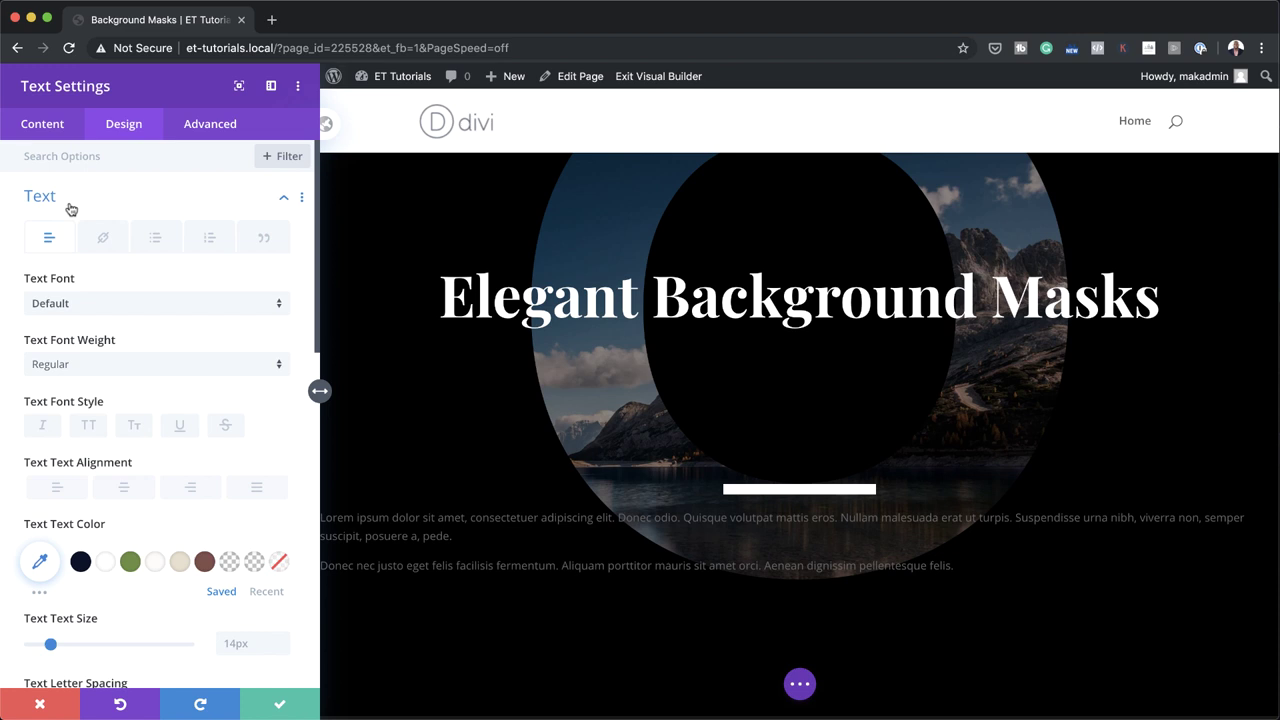
{"action": "left_click", "coordinate": [106, 564]}
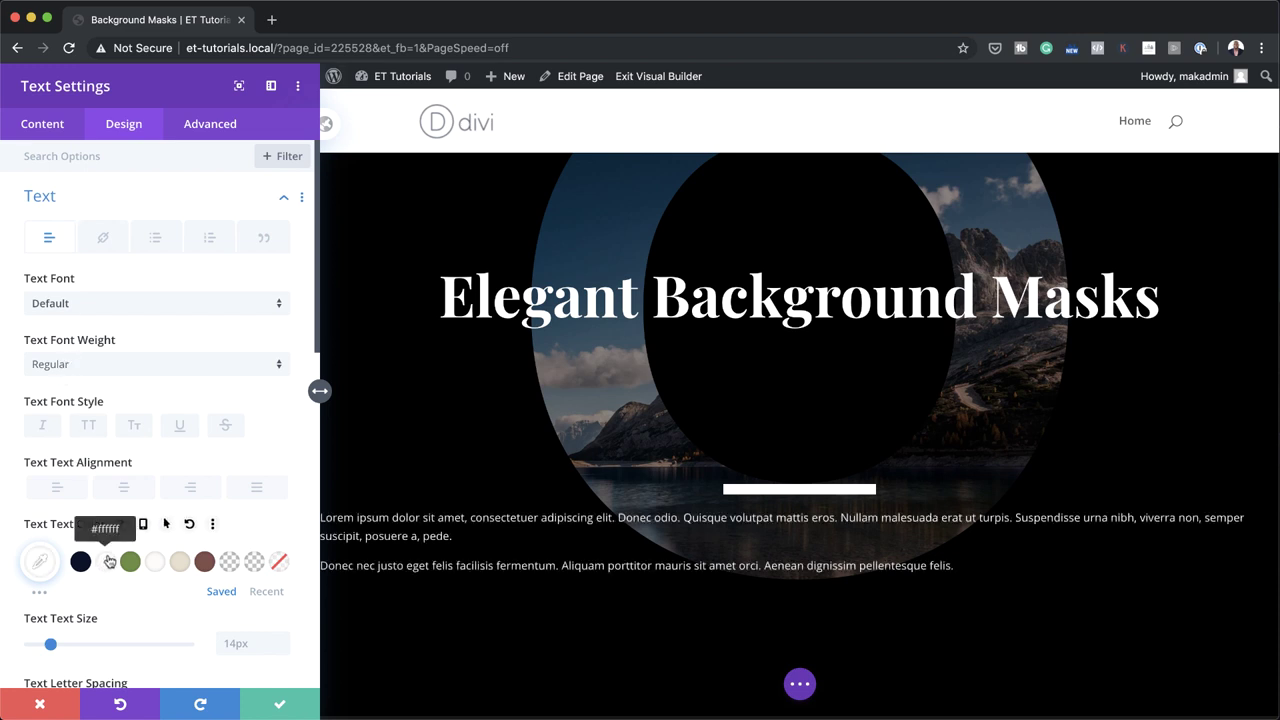
{"action": "left_click", "coordinate": [91, 305]}
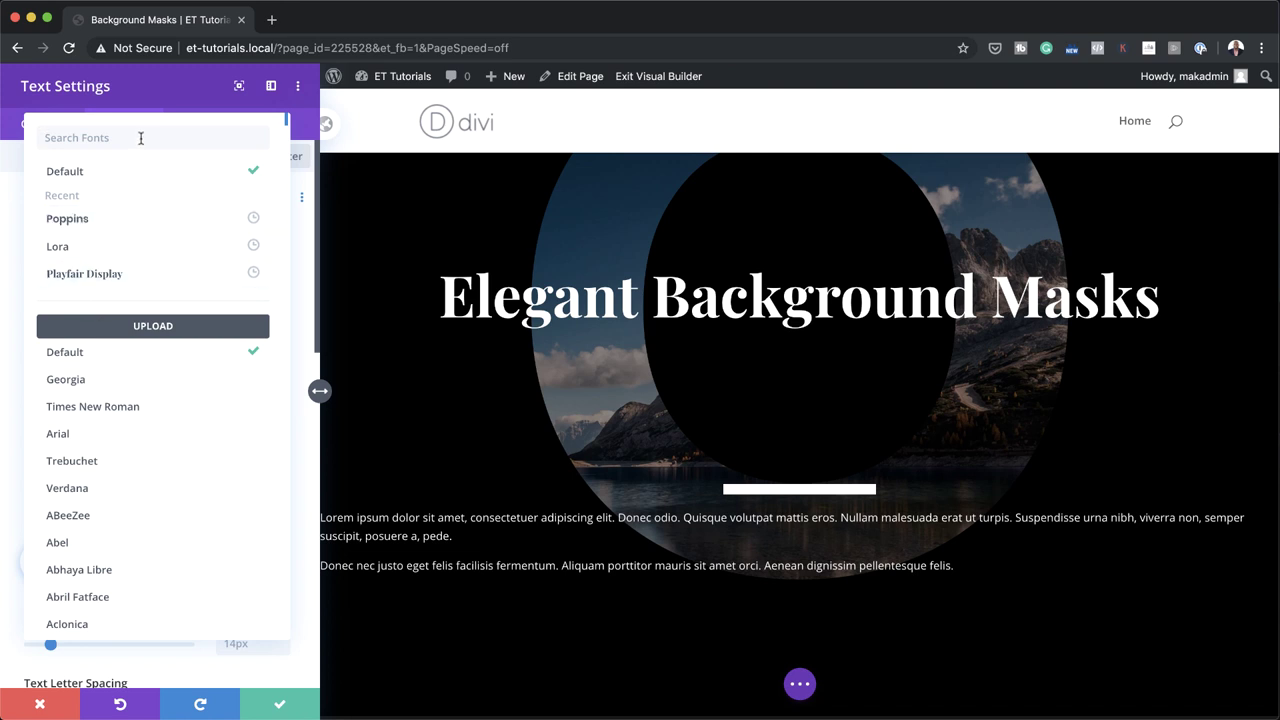
{"action": "type", "text": "open"}
{"action": "left_click", "coordinate": [105, 178]}
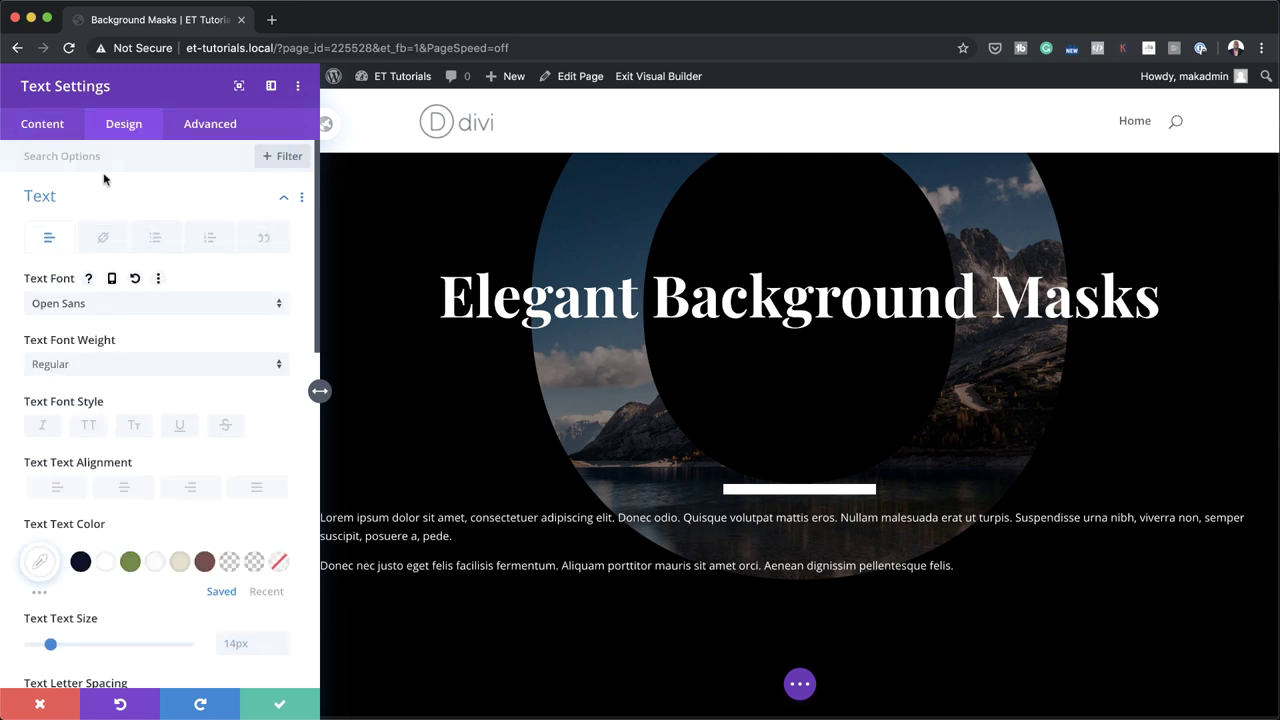
- Format the body text with a 1vw text size, a 1.9em line height and centered alignment
{"action": "scroll", "coordinate": [180, 488], "scroll_direction": "down", "scroll_amount": 3}
{"action": "left_click", "coordinate": [247, 484]}
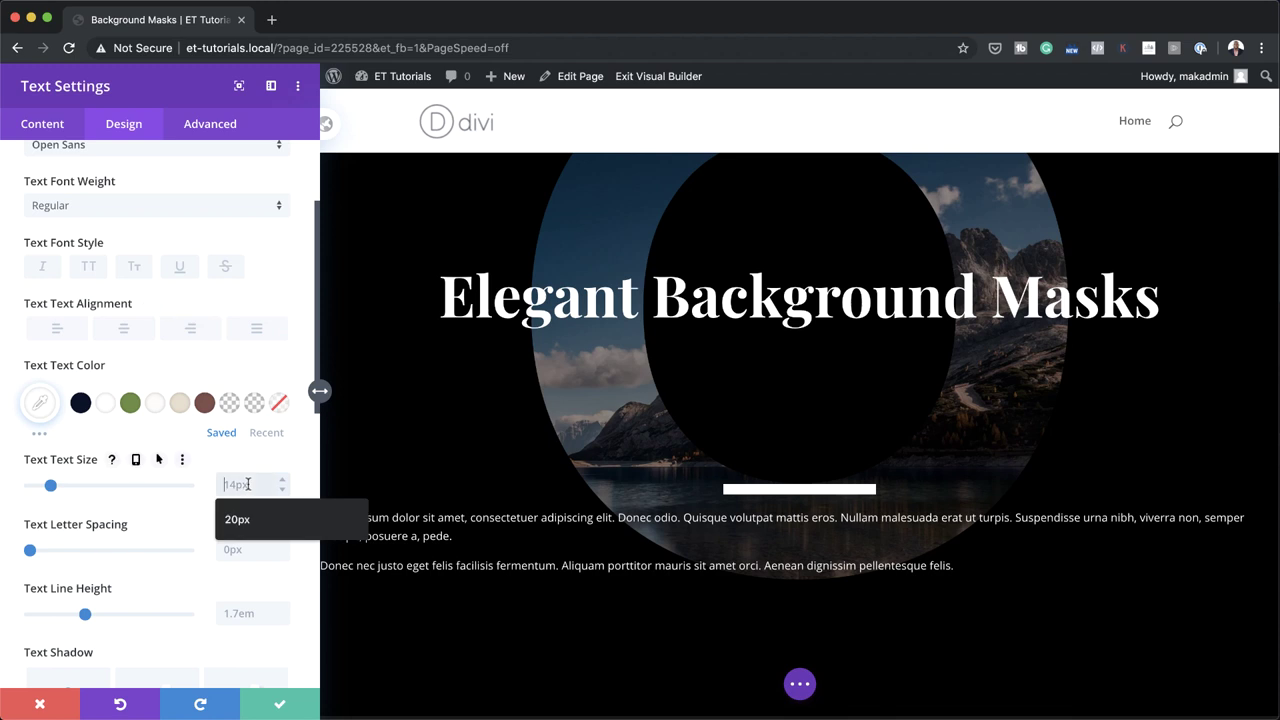
{"action": "type", "text": "1vw"}
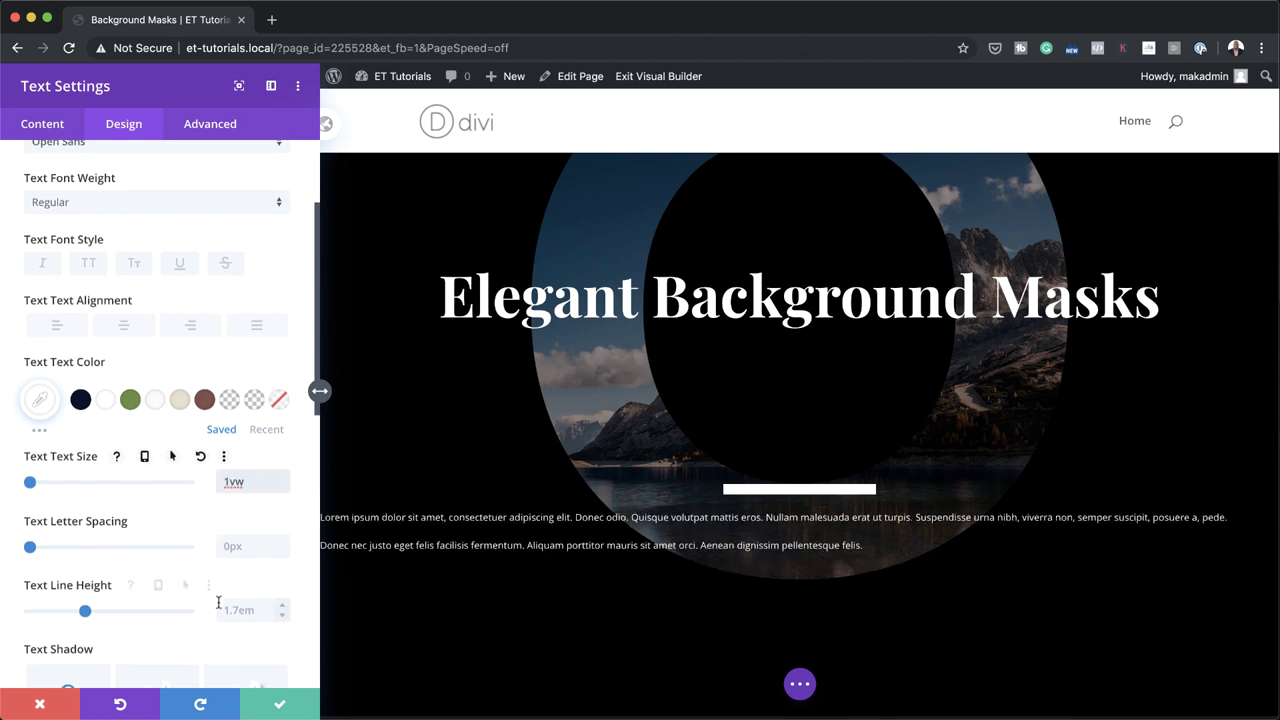
{"action": "scroll", "coordinate": [230, 600], "scroll_direction": "down", "scroll_amount": 1}
{"action": "left_click", "coordinate": [244, 604]}
{"action": "type", "text": "1.9em"}
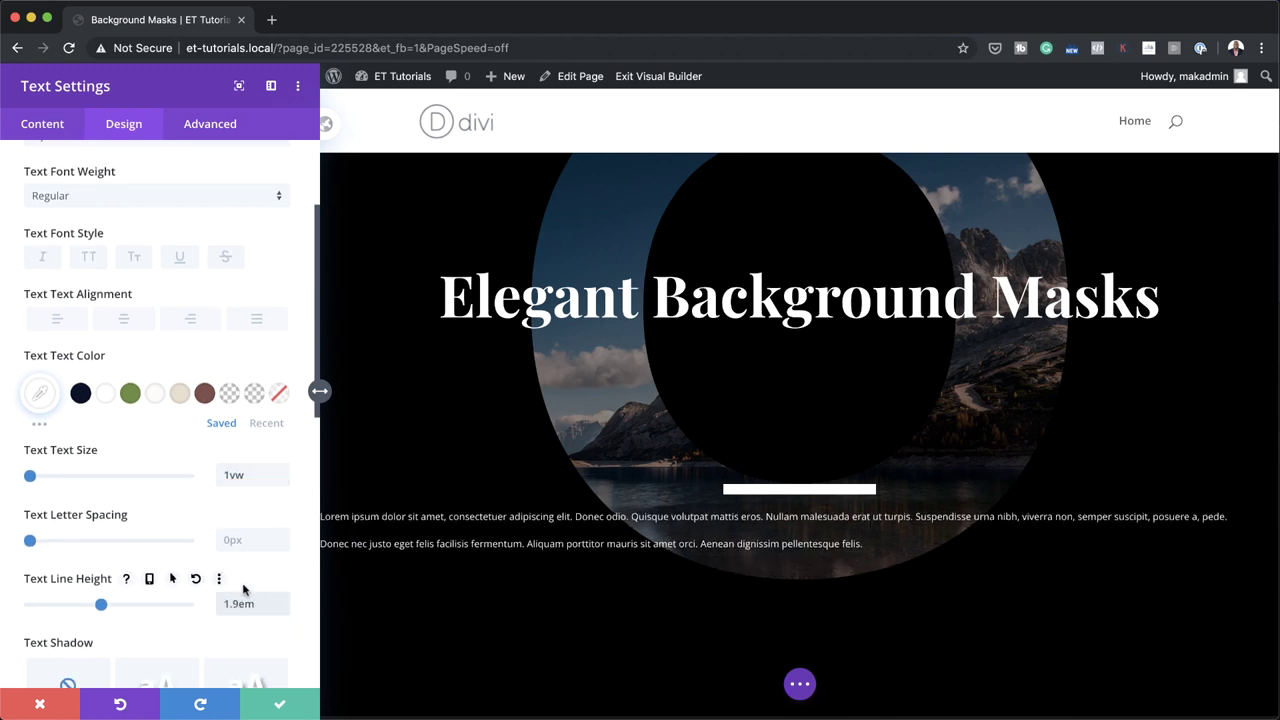
{"action": "left_click", "coordinate": [125, 321]}
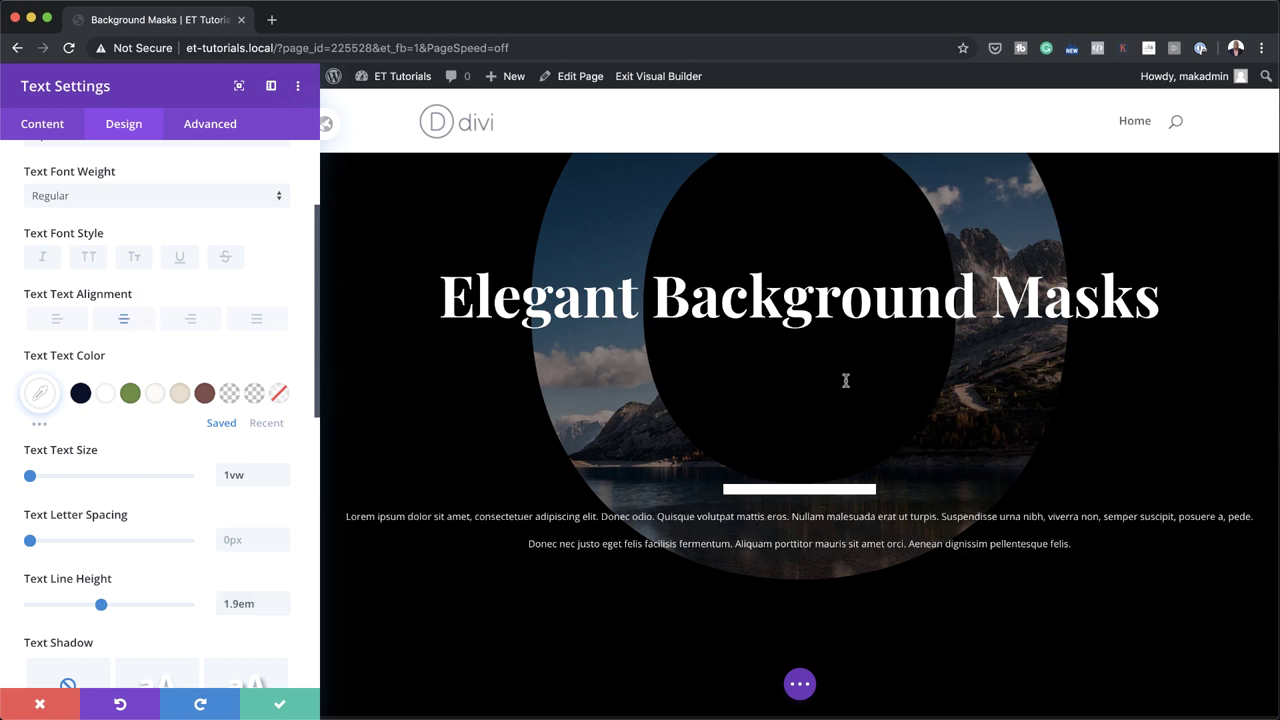
- Set the Text module's margins to 3vw for top and bottom and 27vw for left and right, linking each pair
{"action": "scroll", "coordinate": [214, 537], "scroll_direction": "down", "scroll_amount": 5}
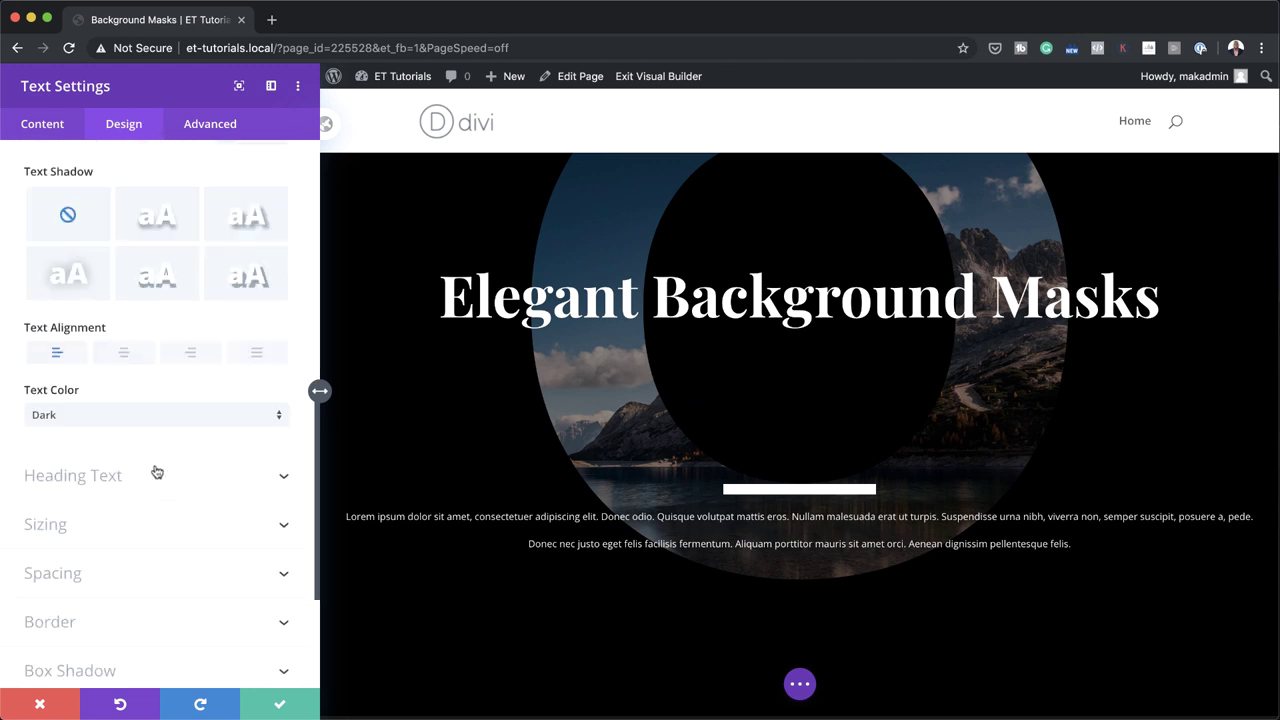
{"action": "left_click", "coordinate": [74, 577]}
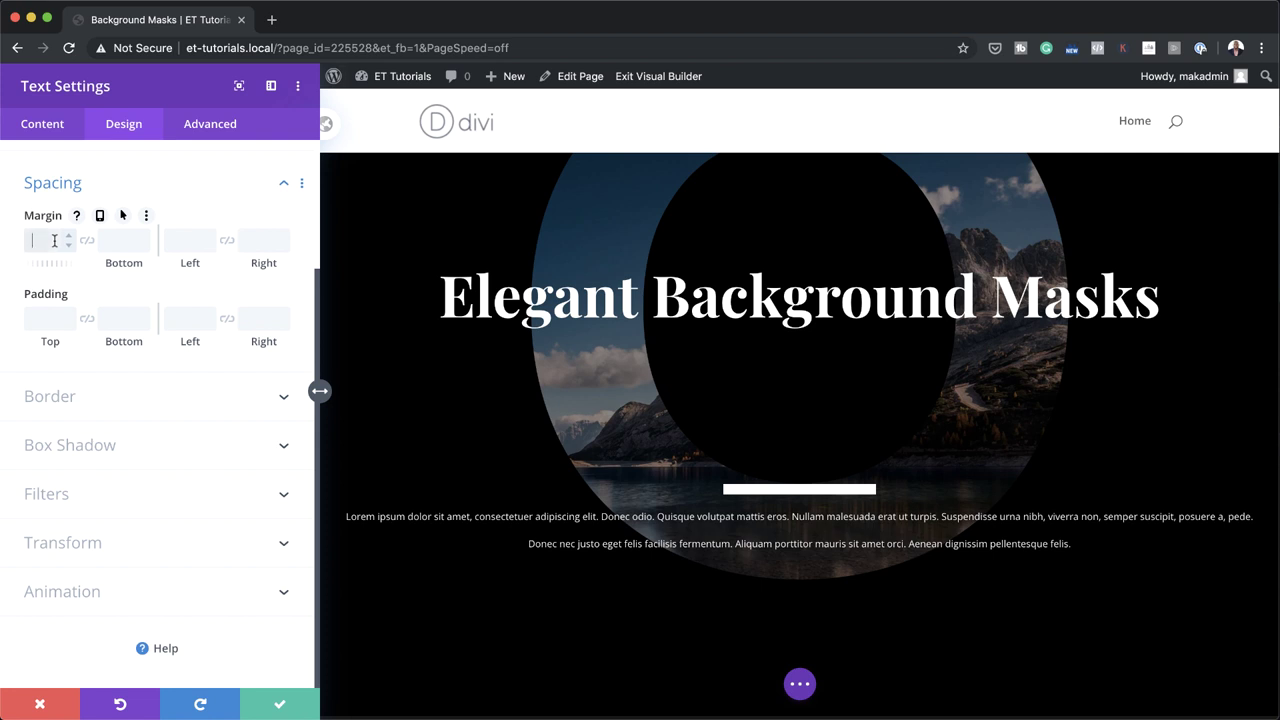
{"action": "type", "text": "3vw"}
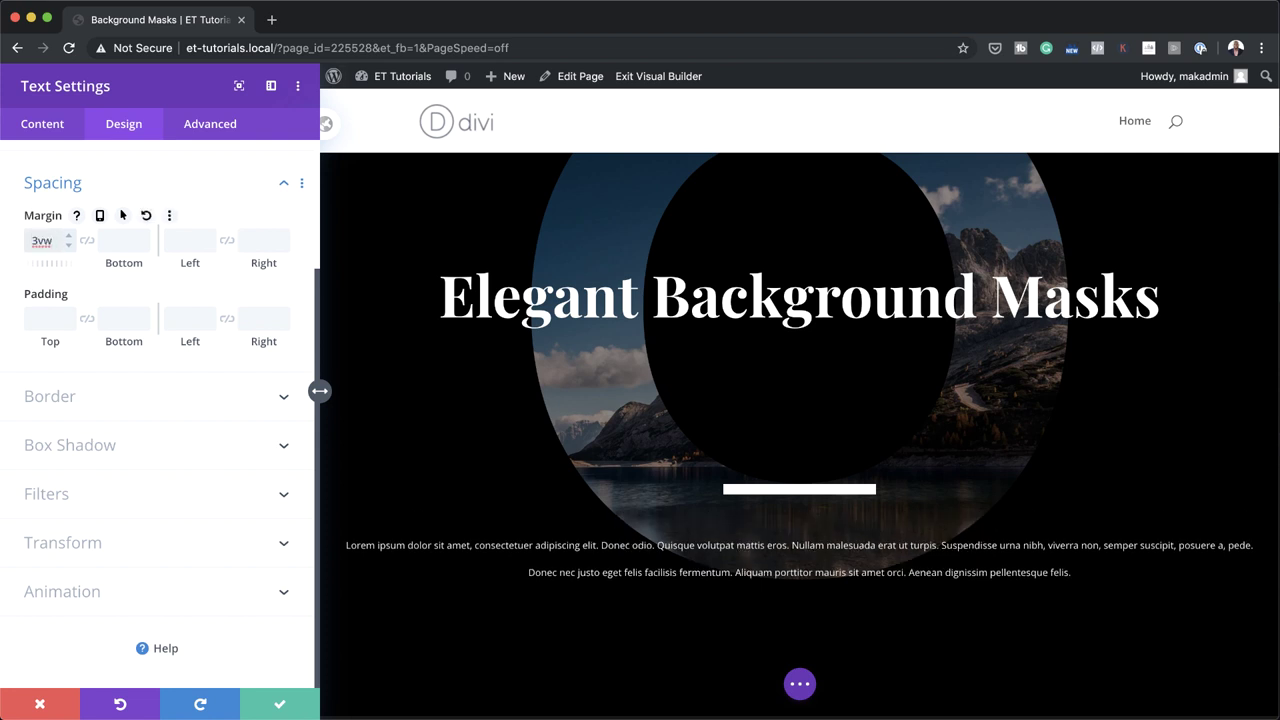
{"action": "left_click", "coordinate": [87, 242]}
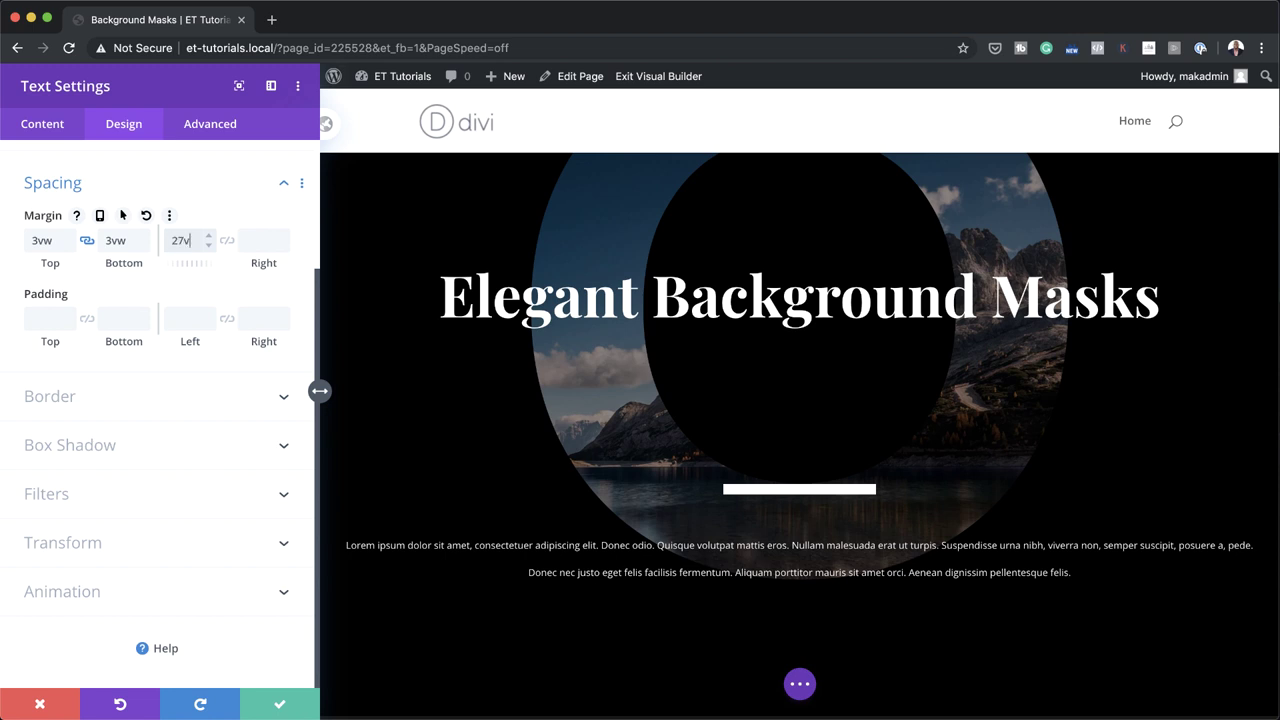
{"action": "left_click", "coordinate": [229, 245]}
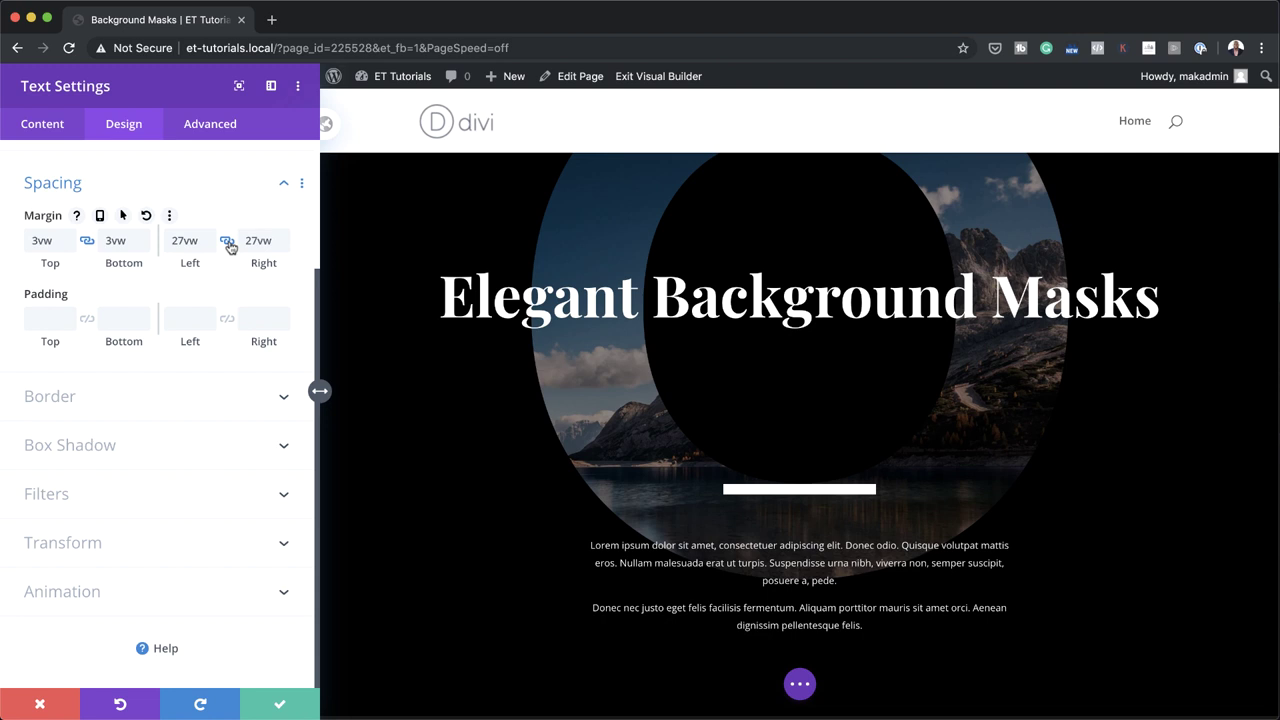
- Merge the two Lorem ipsum paragraphs into a single paragraph and save the Text module
{"action": "mouse_move", "coordinate": [640, 545]}
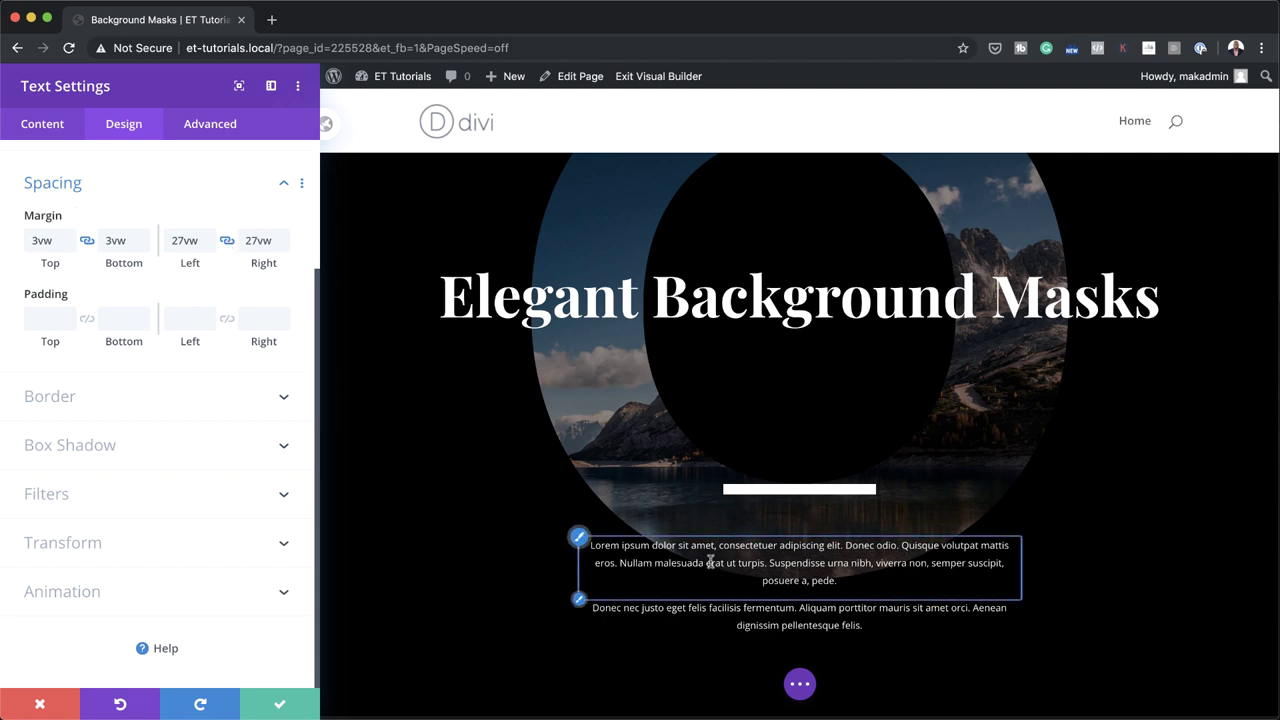
{"action": "left_click", "coordinate": [44, 126]}
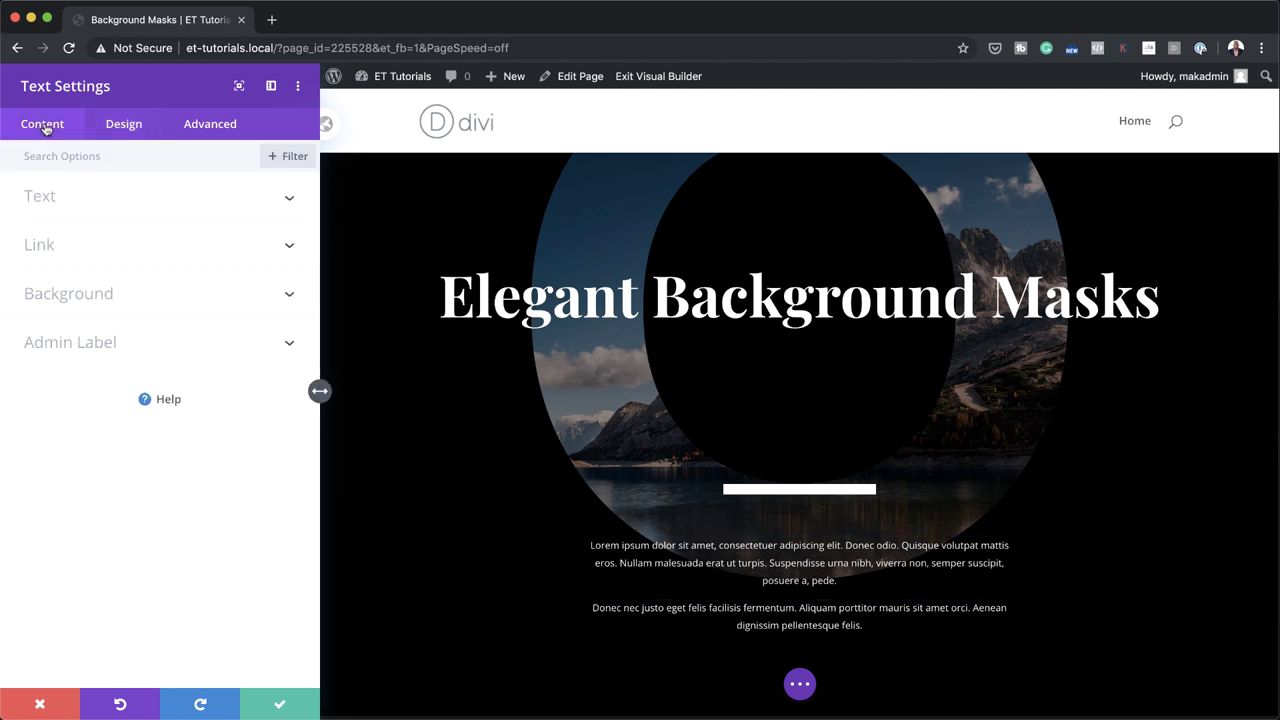
{"action": "left_click", "coordinate": [51, 203]}
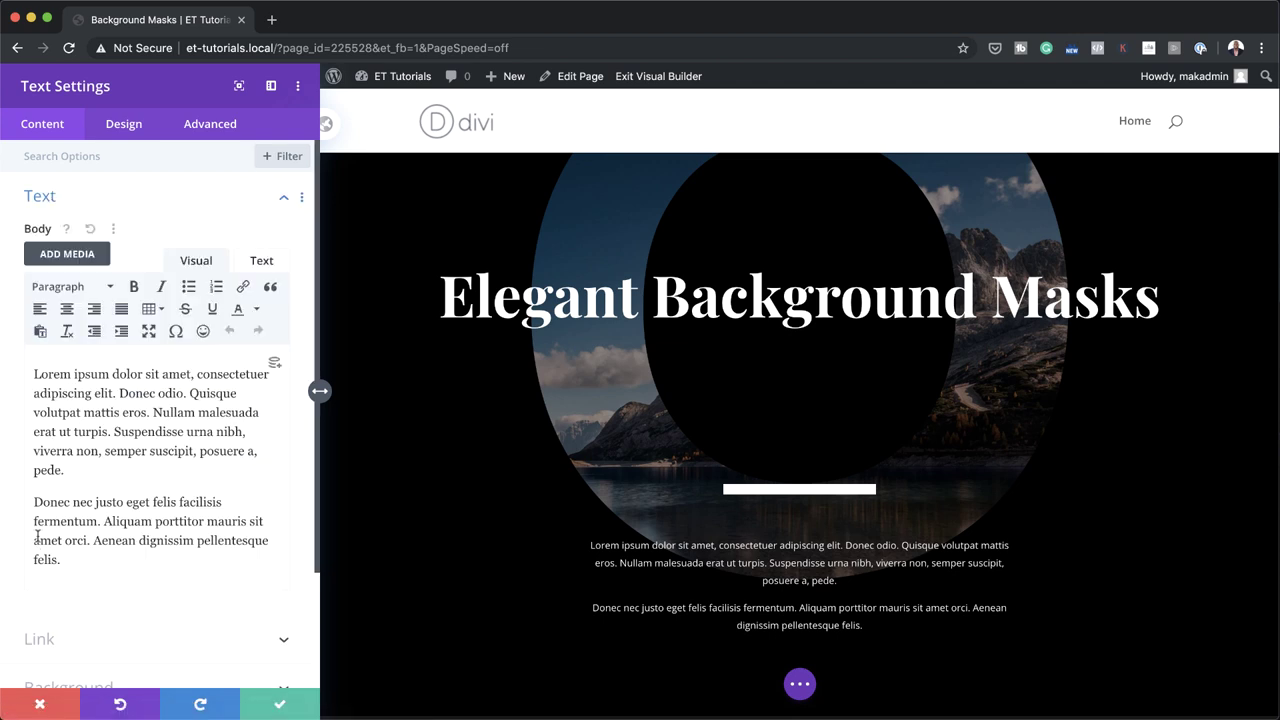
{"action": "left_click", "coordinate": [33, 502]}
{"action": "key", "text": "BackSpace"}
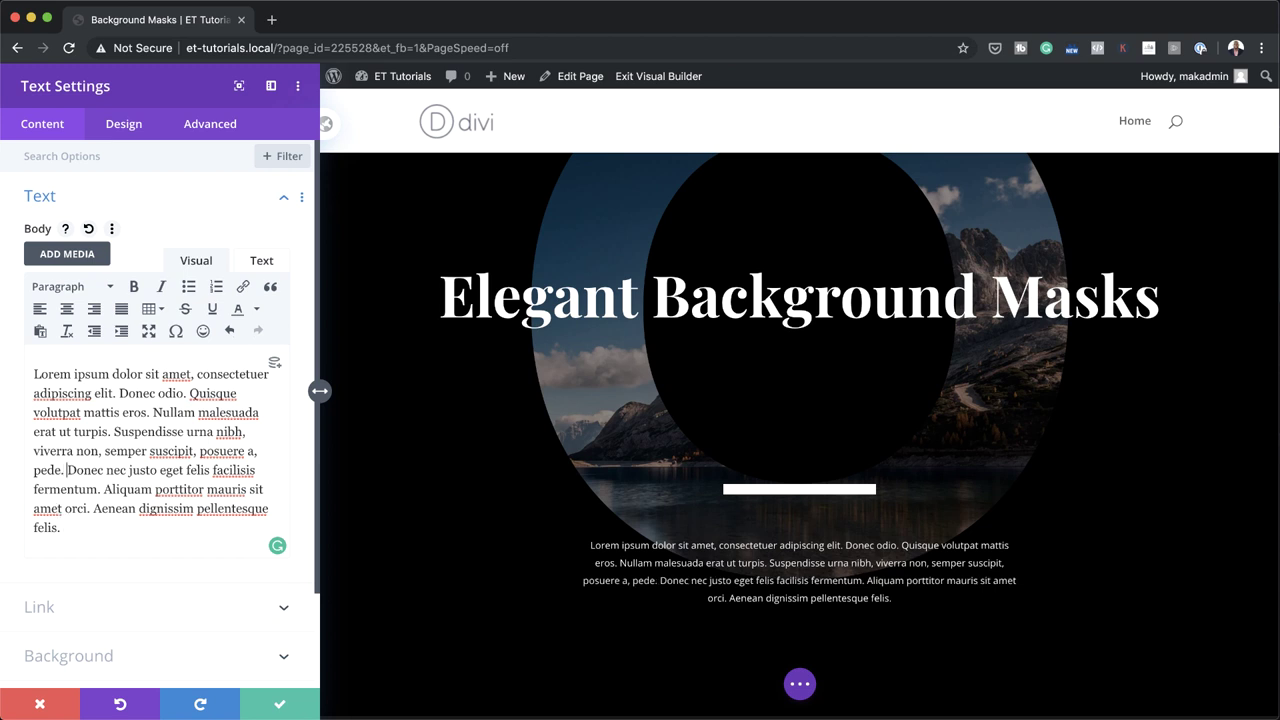
{"action": "left_click", "coordinate": [279, 704]}
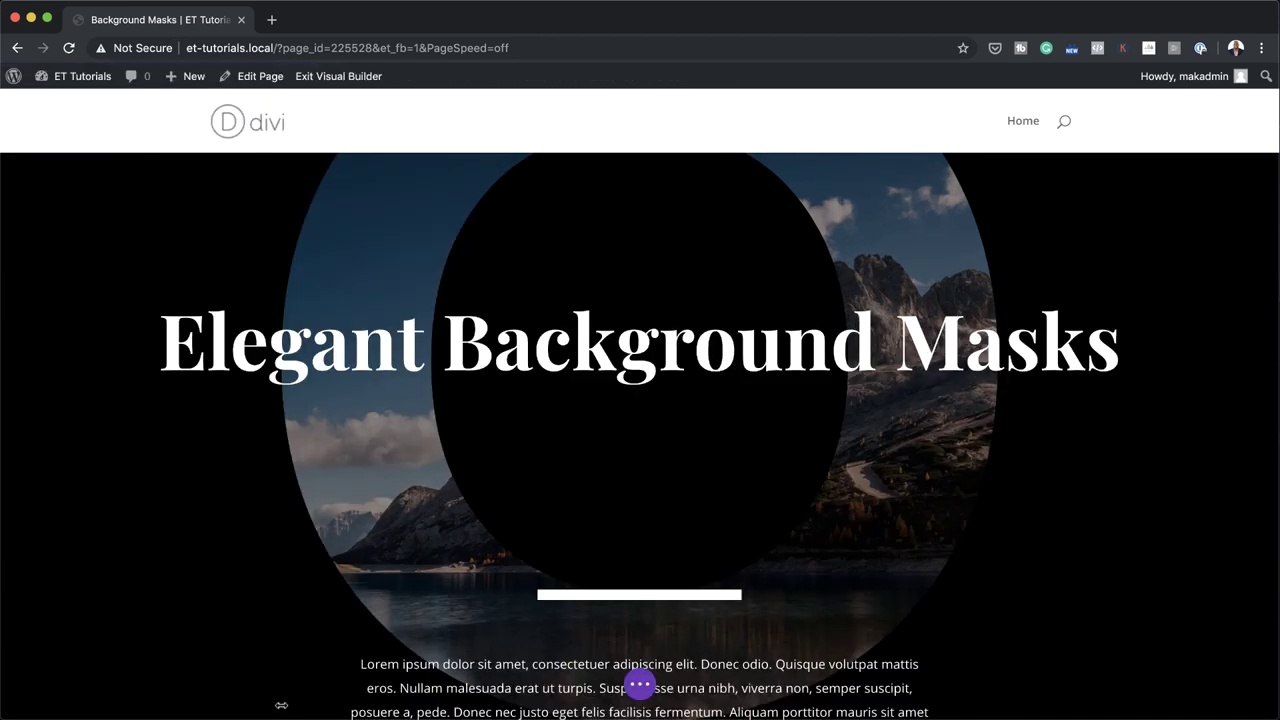
- Insert a Button module below the body text
{"action": "scroll", "coordinate": [709, 444], "scroll_direction": "down", "scroll_amount": 4}
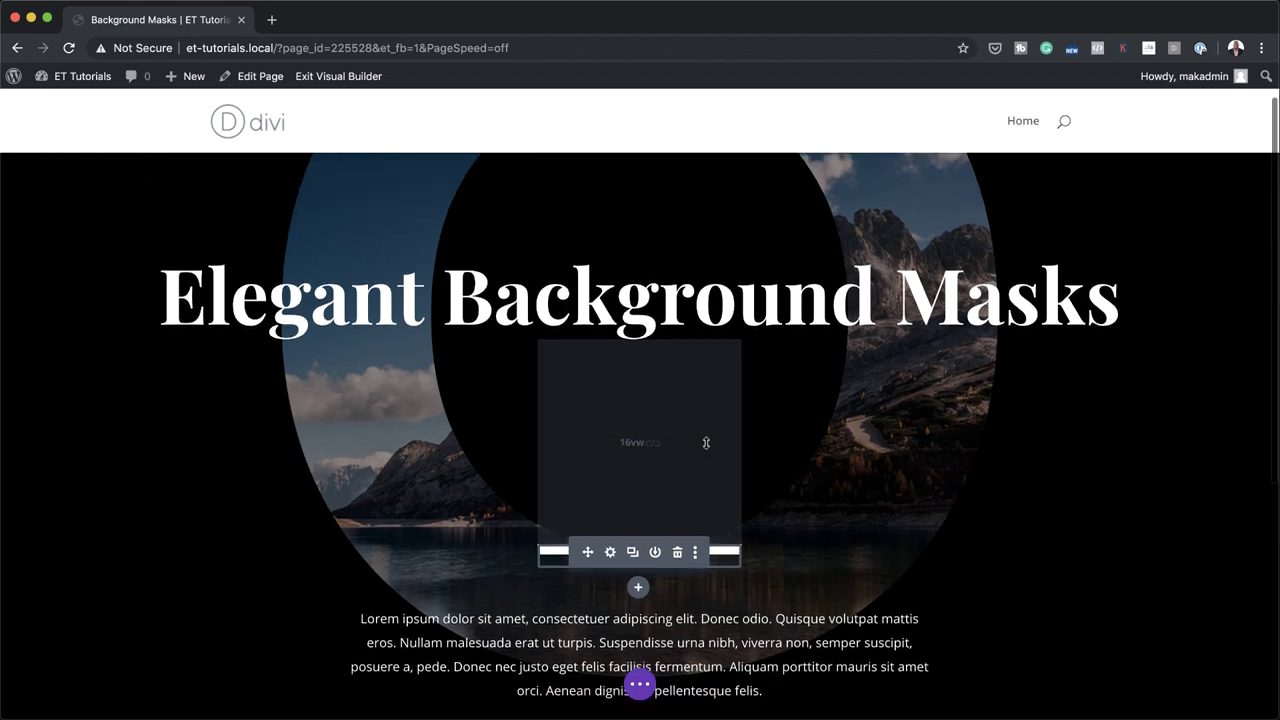
{"action": "scroll", "coordinate": [706, 447], "scroll_direction": "down", "scroll_amount": 3}
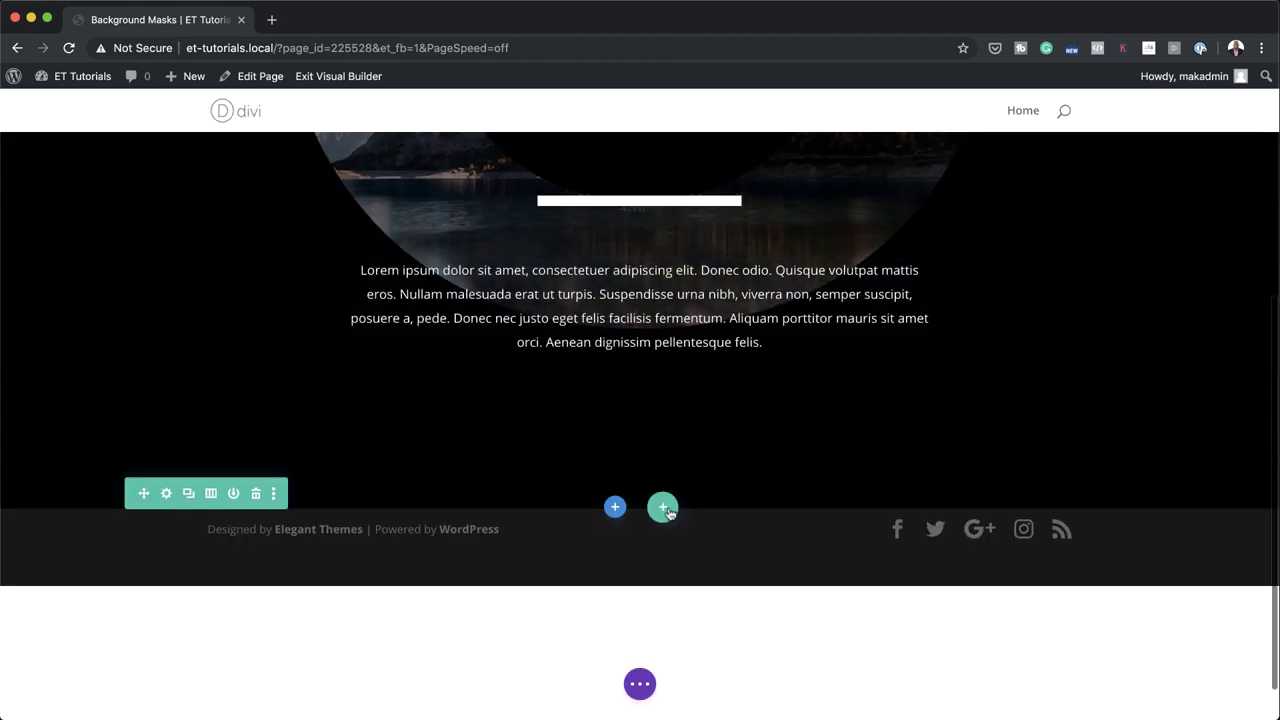
{"action": "left_click", "coordinate": [623, 430]}
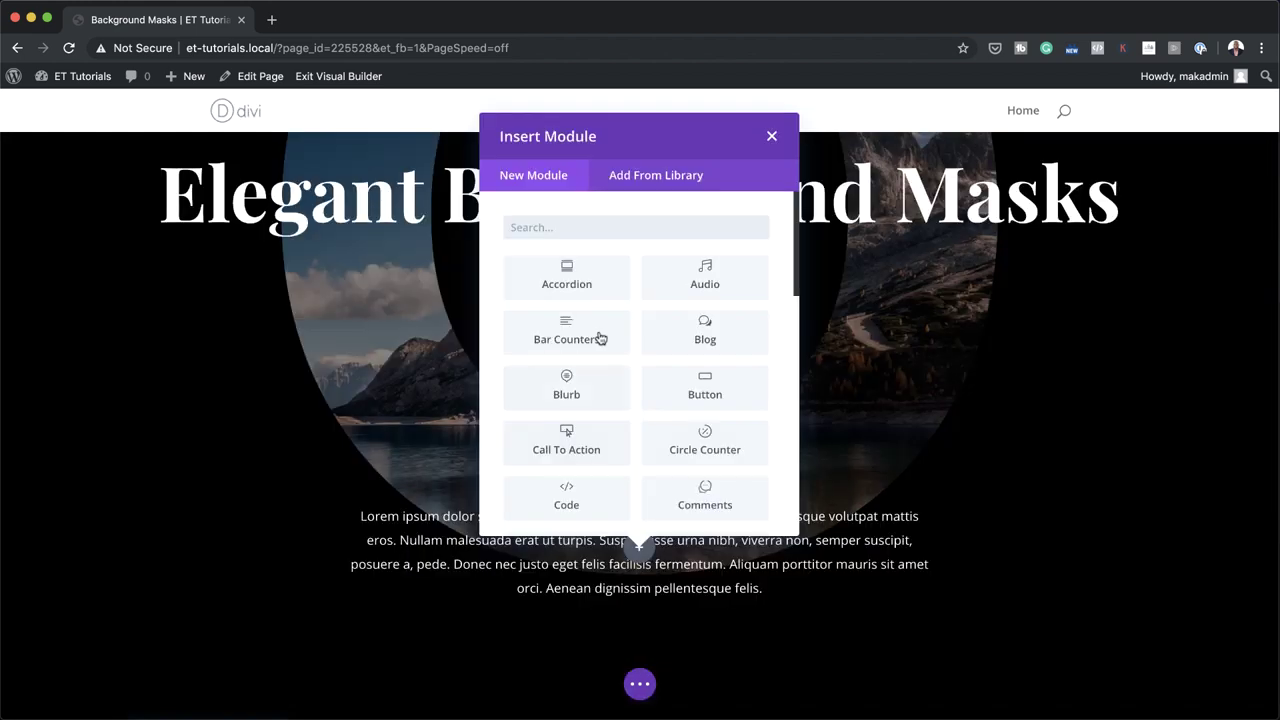
{"action": "left_click", "coordinate": [731, 391]}
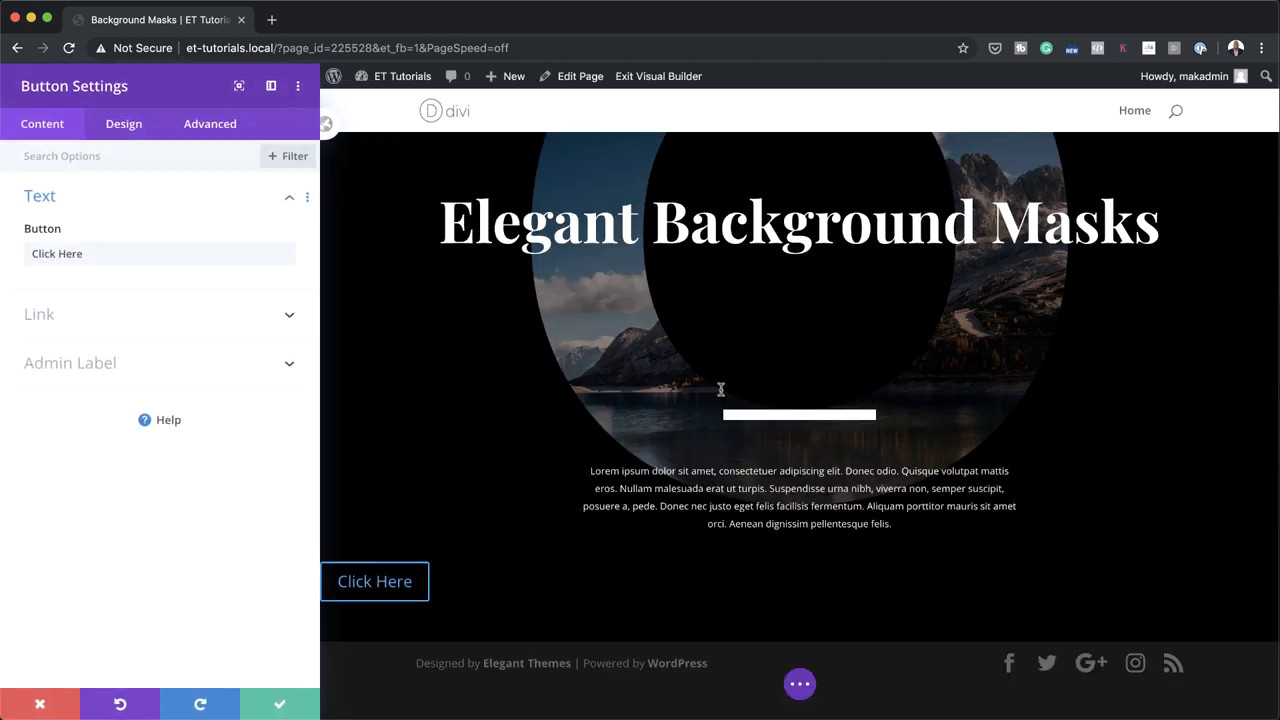
- Center-align the new button
{"action": "left_click", "coordinate": [124, 124]}
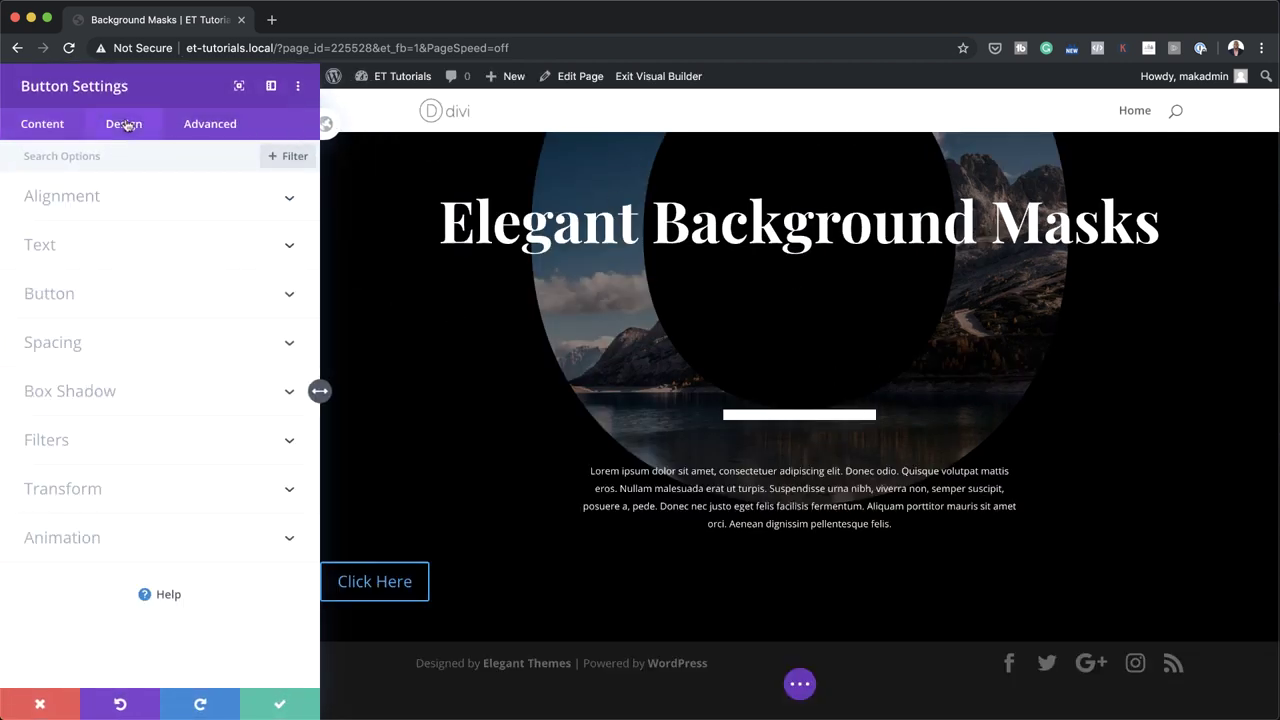
{"action": "left_click", "coordinate": [100, 202]}
{"action": "left_click", "coordinate": [166, 257]}
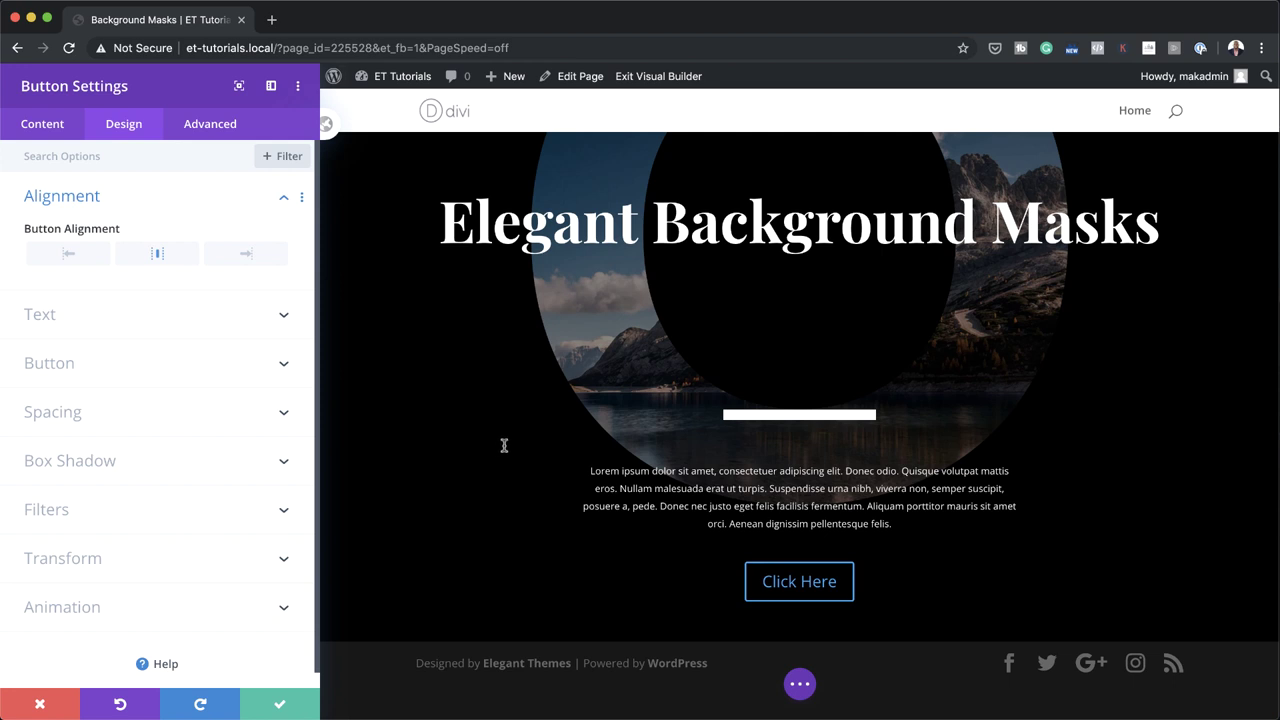
- Enable custom styles for the button, with white (#ffffff) text at a size of 1vw
{"action": "left_click", "coordinate": [90, 376]}
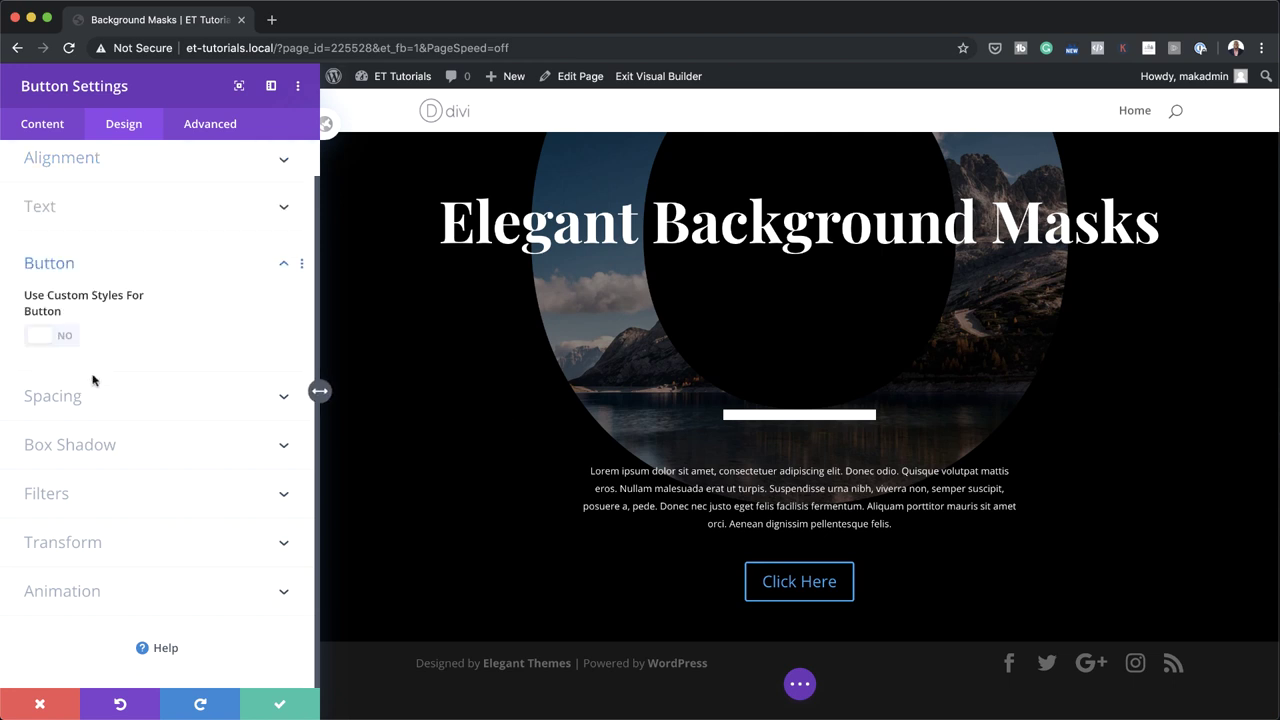
{"action": "left_click", "coordinate": [66, 338]}
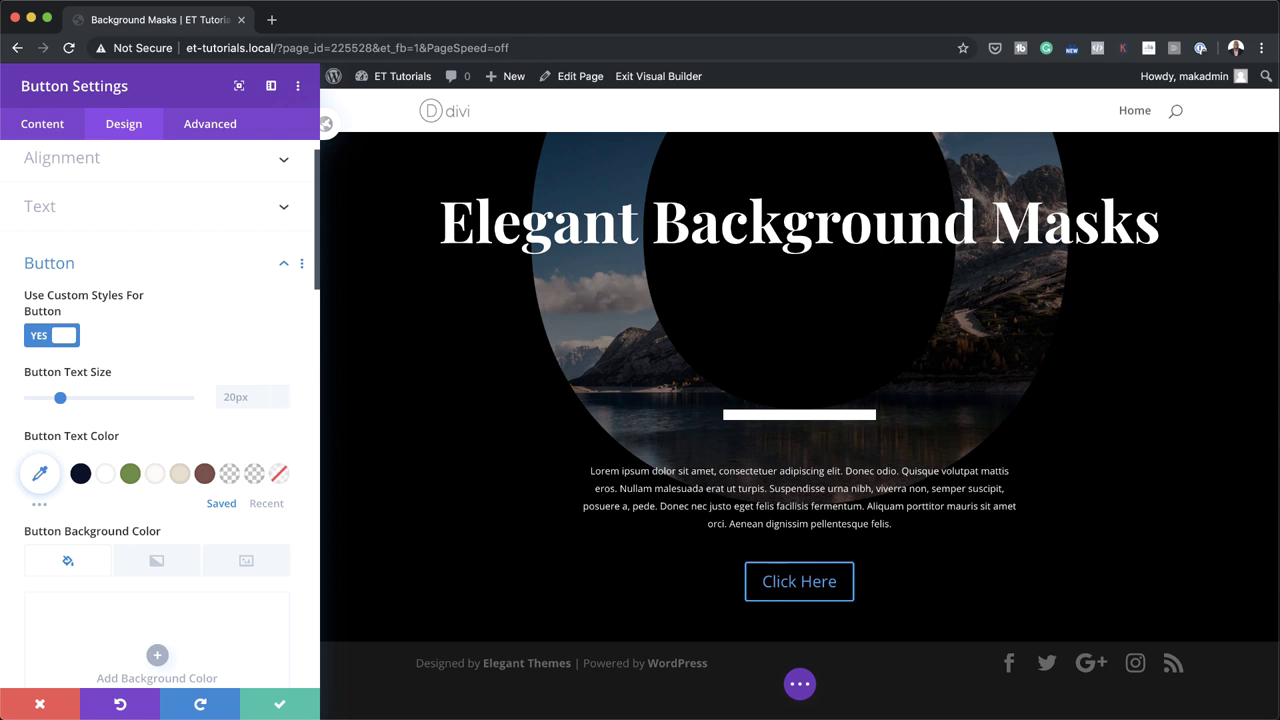
{"action": "left_click", "coordinate": [105, 474]}
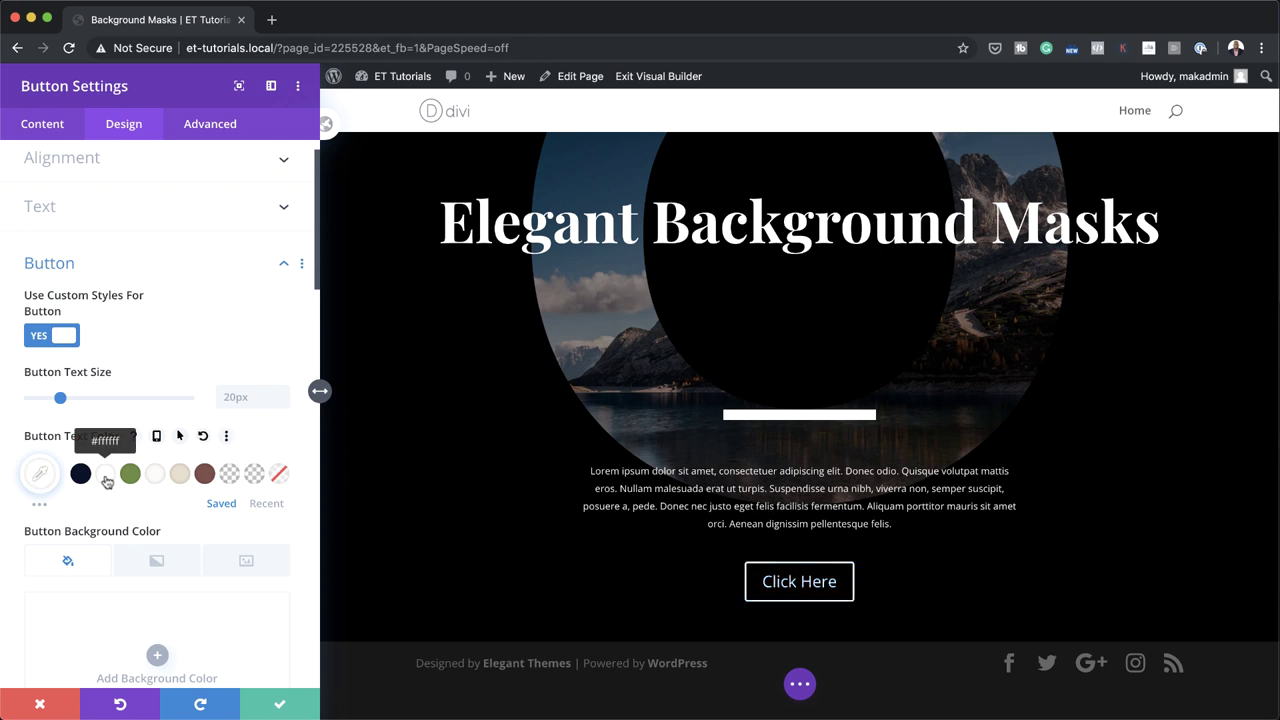
{"action": "scroll", "coordinate": [107, 482], "scroll_direction": "down", "scroll_amount": 2}
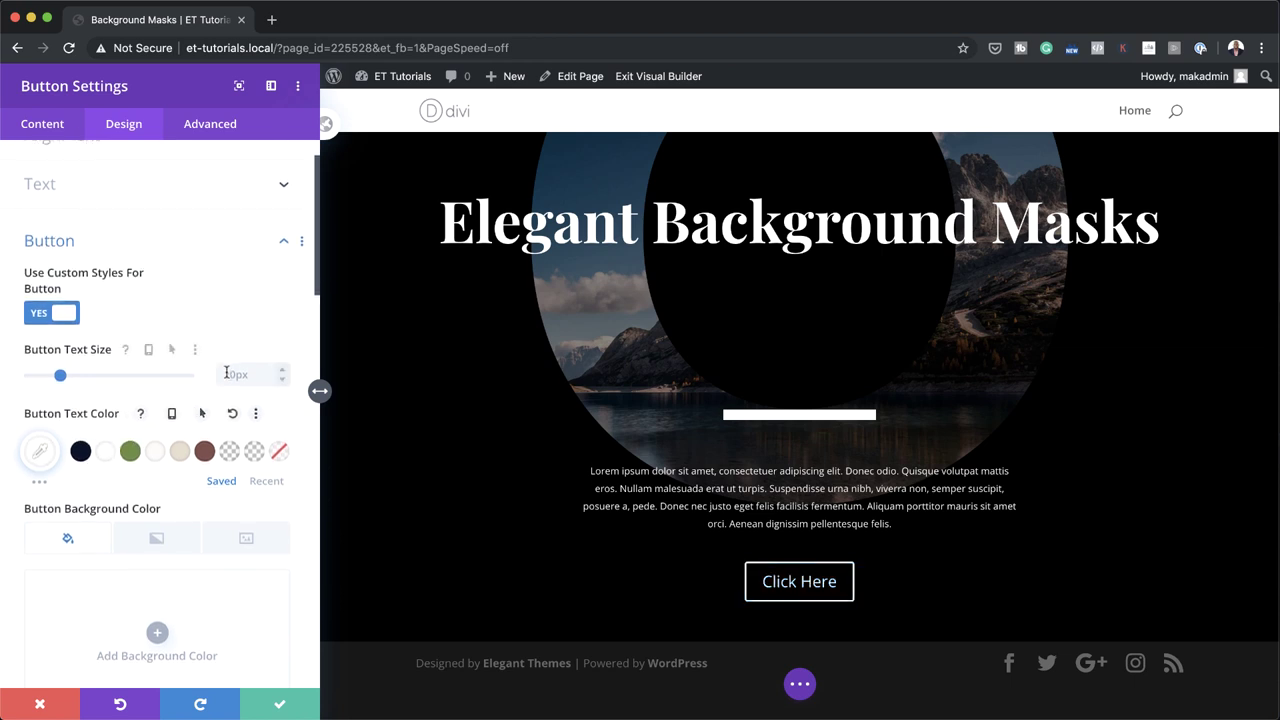
{"action": "left_click", "coordinate": [251, 376]}
{"action": "type", "text": "1vw"}
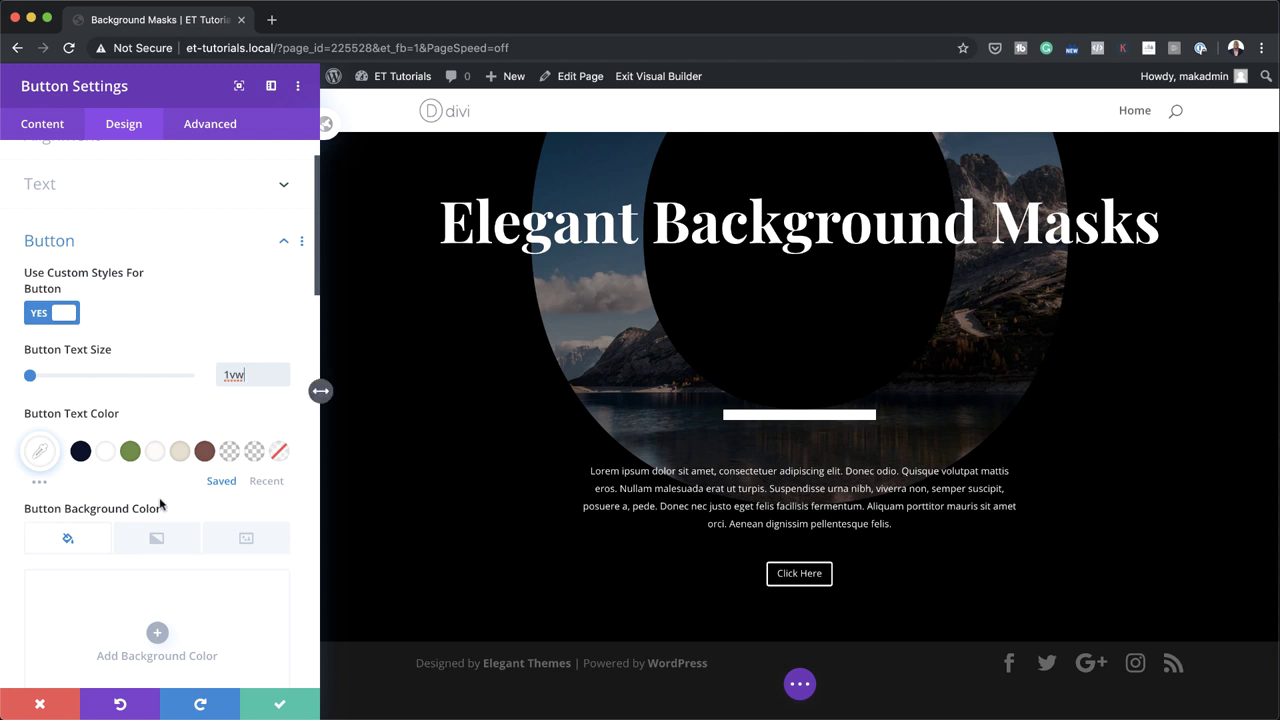
- Give the button a border width of 1px and a border radius of 0px
{"action": "scroll", "coordinate": [160, 500], "scroll_direction": "down", "scroll_amount": 5}
{"action": "scroll", "coordinate": [160, 504], "scroll_direction": "down", "scroll_amount": 2}
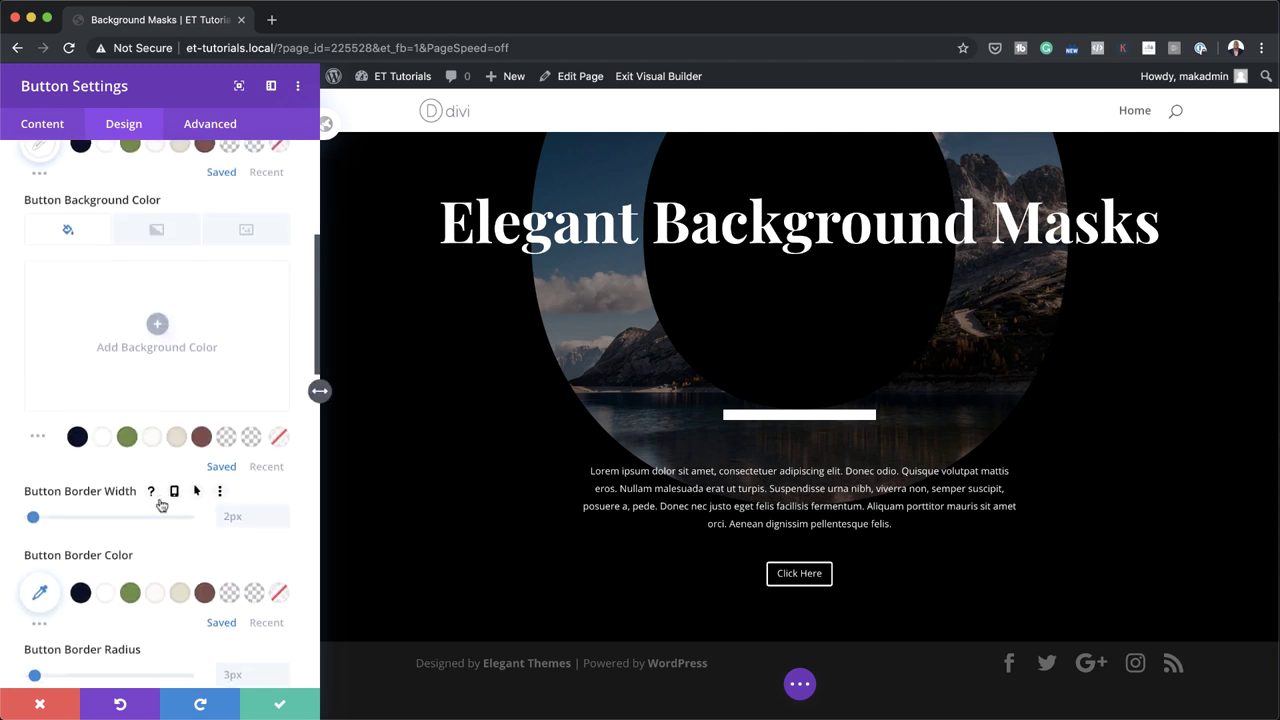
{"action": "left_click_drag", "start_coordinate": [38, 627], "coordinate": [6, 630]}
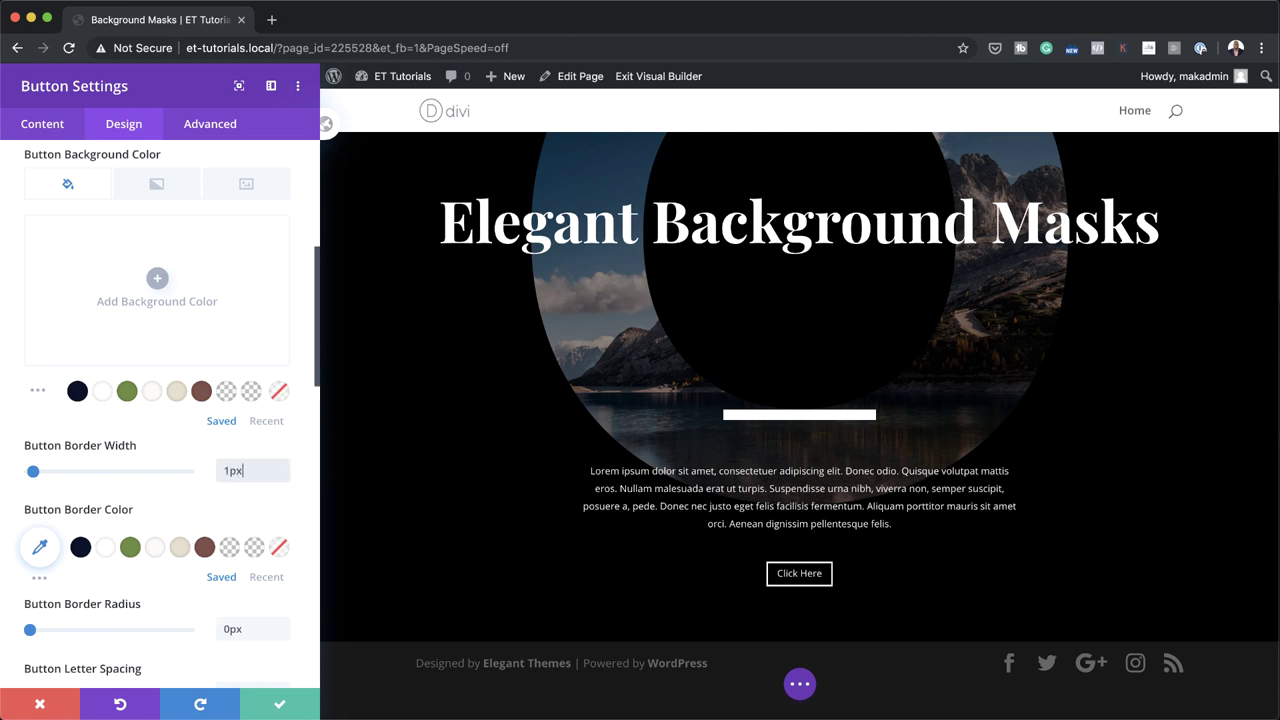
- Set the button's font weight to Ultra Bold
{"action": "scroll", "coordinate": [183, 505], "scroll_direction": "down", "scroll_amount": 1}
{"action": "scroll", "coordinate": [182, 503], "scroll_direction": "down", "scroll_amount": 1}
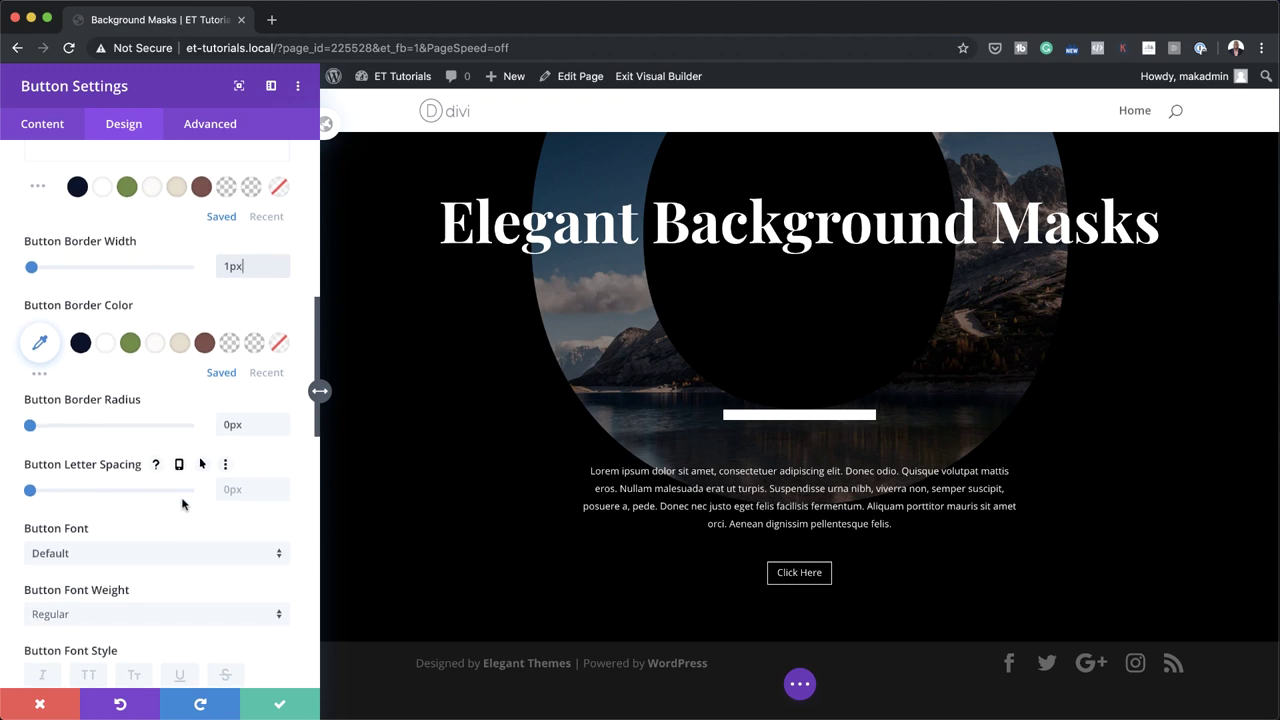
{"action": "left_click", "coordinate": [110, 577]}
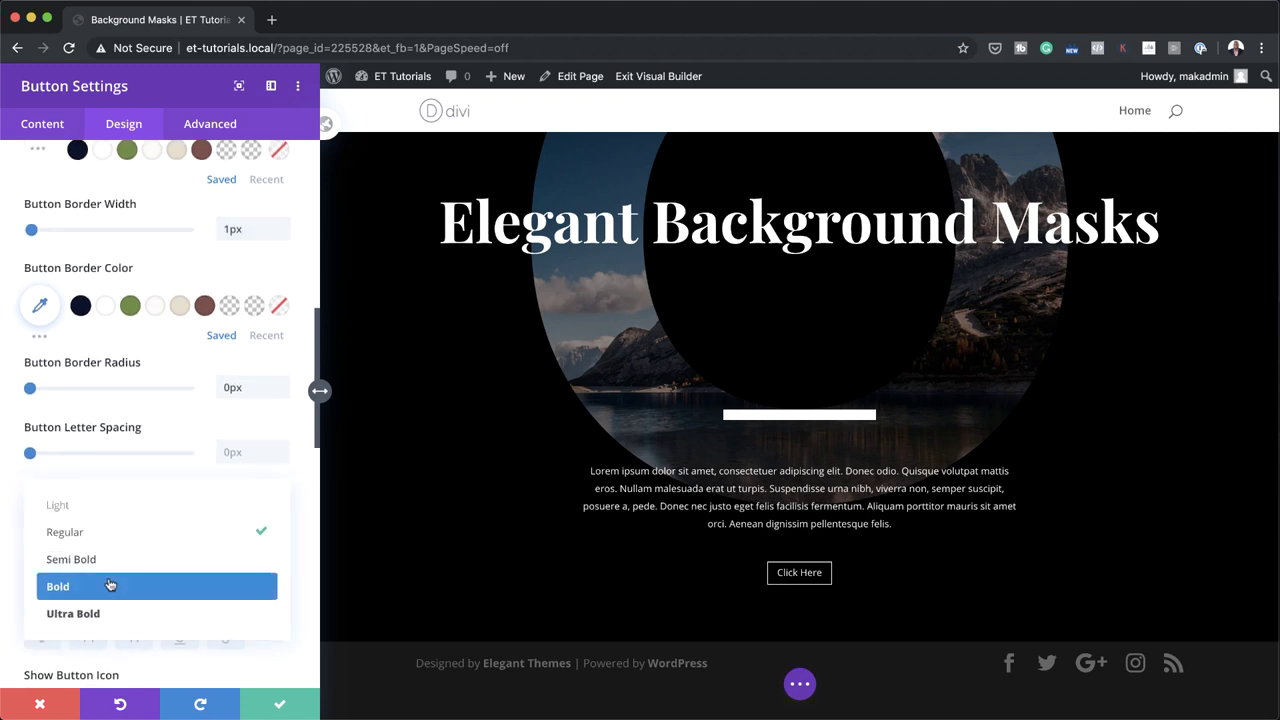
{"action": "left_click", "coordinate": [108, 613]}
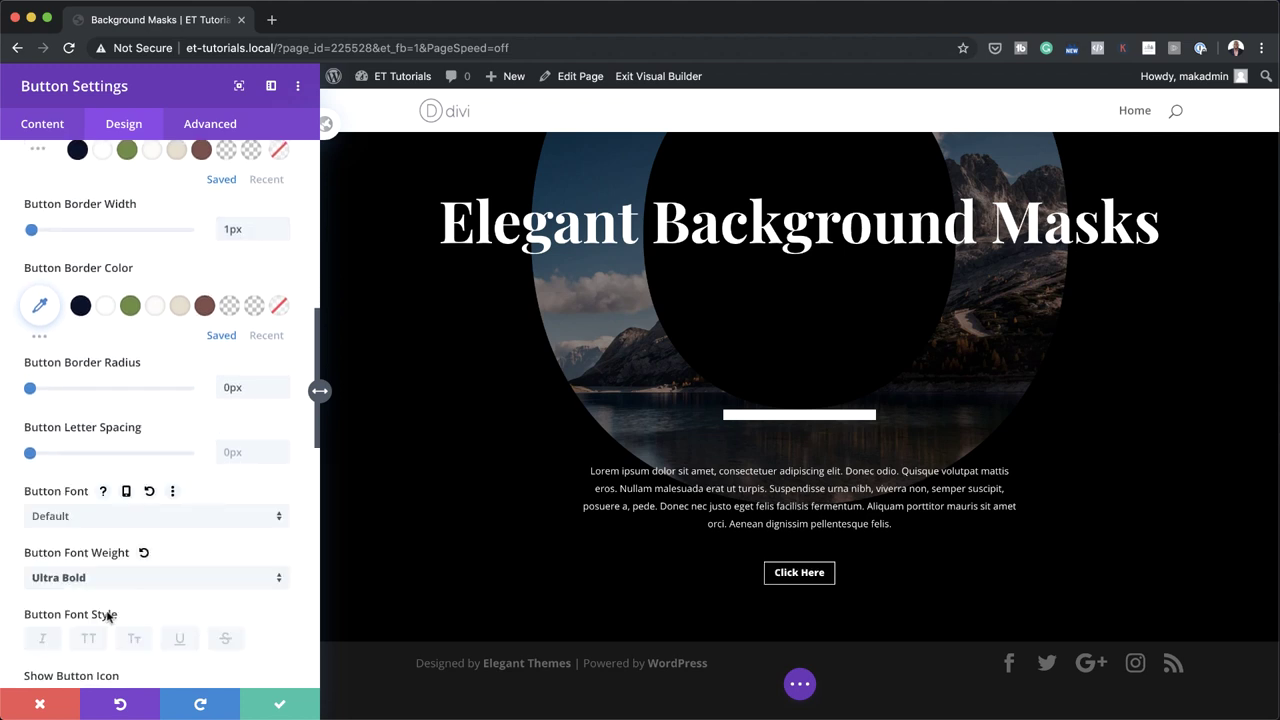
- Set the button's font style to uppercase
{"action": "scroll", "coordinate": [175, 600], "scroll_direction": "down", "scroll_amount": 1}
{"action": "scroll", "coordinate": [175, 600], "scroll_direction": "down", "scroll_amount": 2}
{"action": "left_click", "coordinate": [89, 466]}
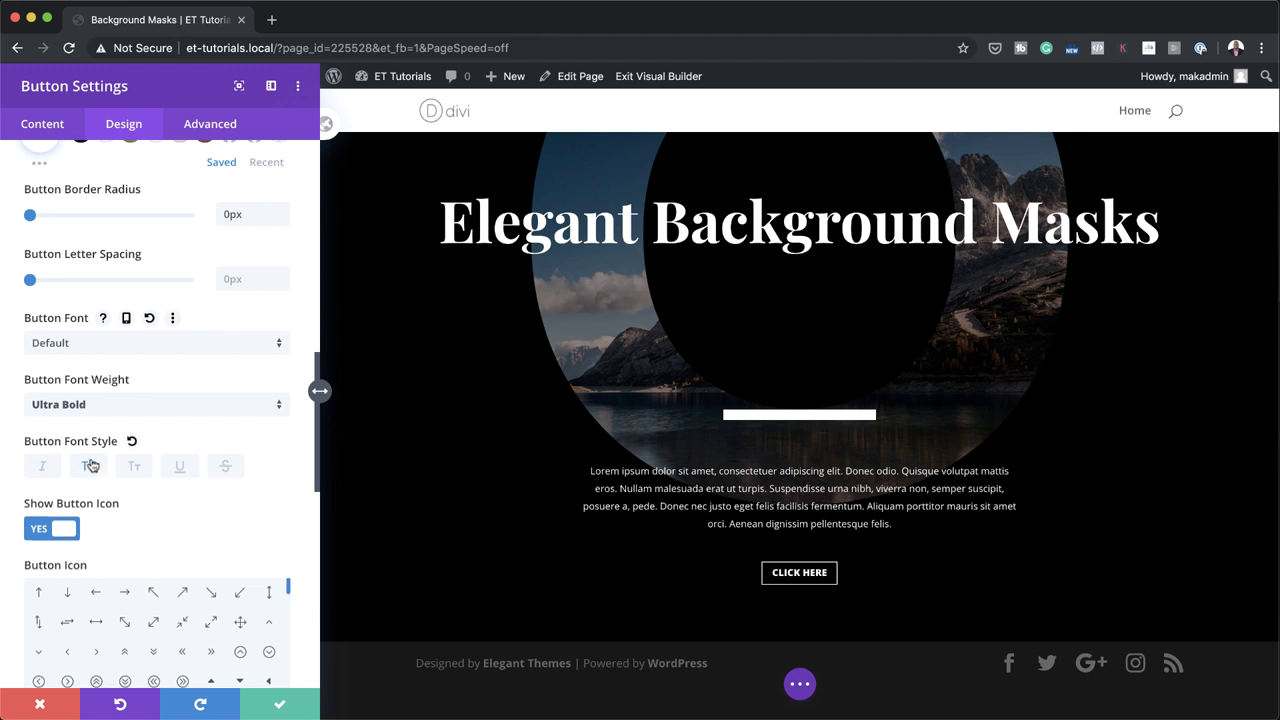
- Give the button a bottom margin of 10vw
{"action": "scroll", "coordinate": [104, 552], "scroll_direction": "down", "scroll_amount": 10}
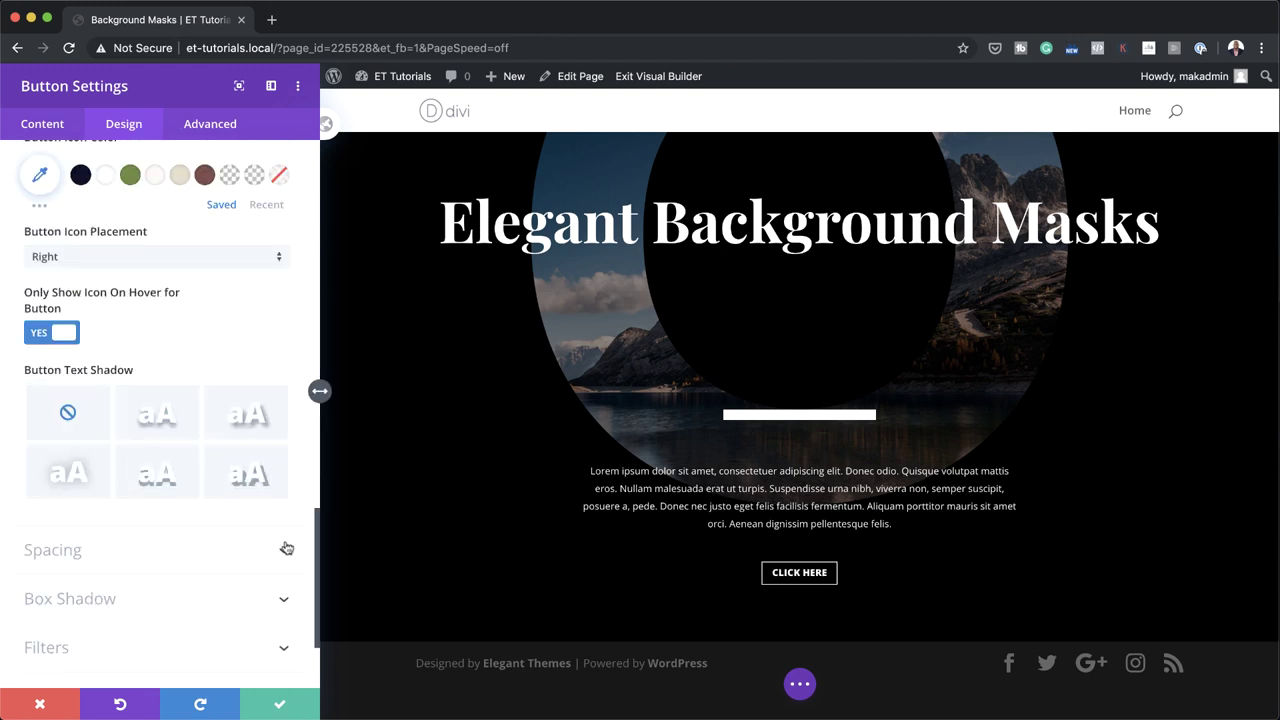
{"action": "left_click", "coordinate": [104, 552]}
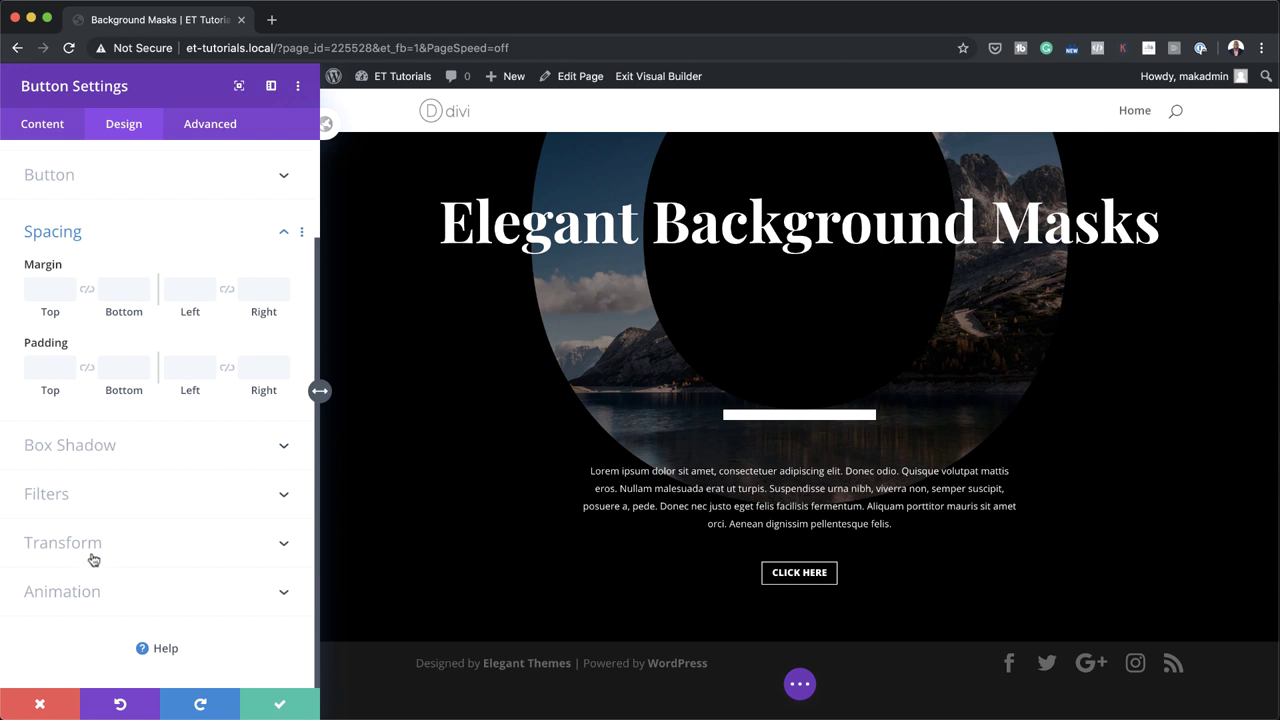
{"action": "left_click", "coordinate": [124, 289]}
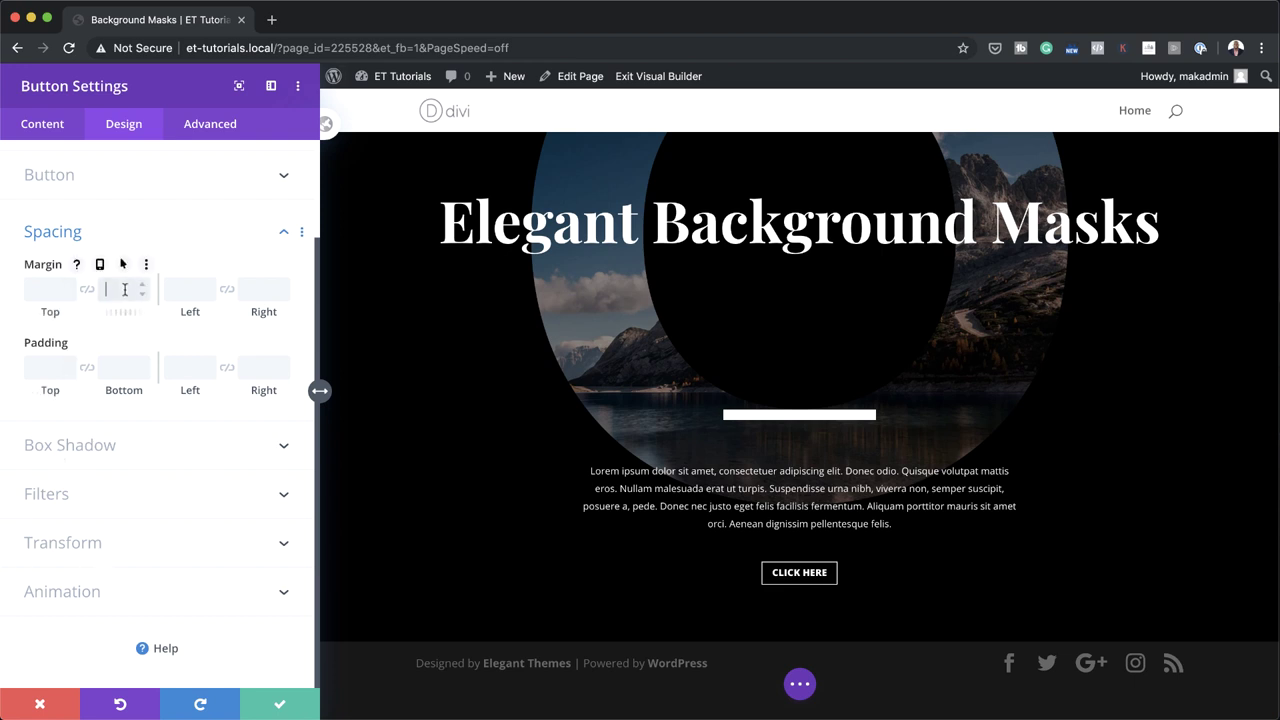
{"action": "type", "text": "10vw"}
- Set the button's padding to 15px top and bottom and 50px left and right, and close its settings
{"action": "left_click", "coordinate": [48, 369]}
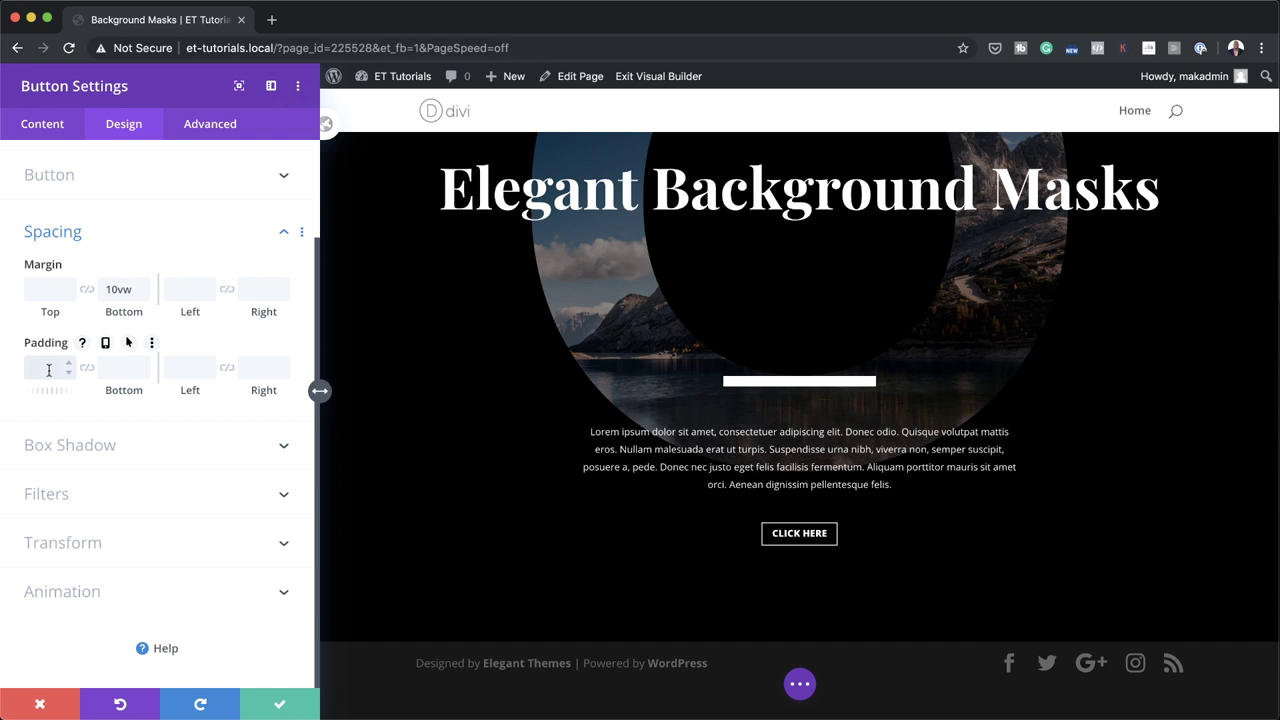
{"action": "type", "text": "15px"}
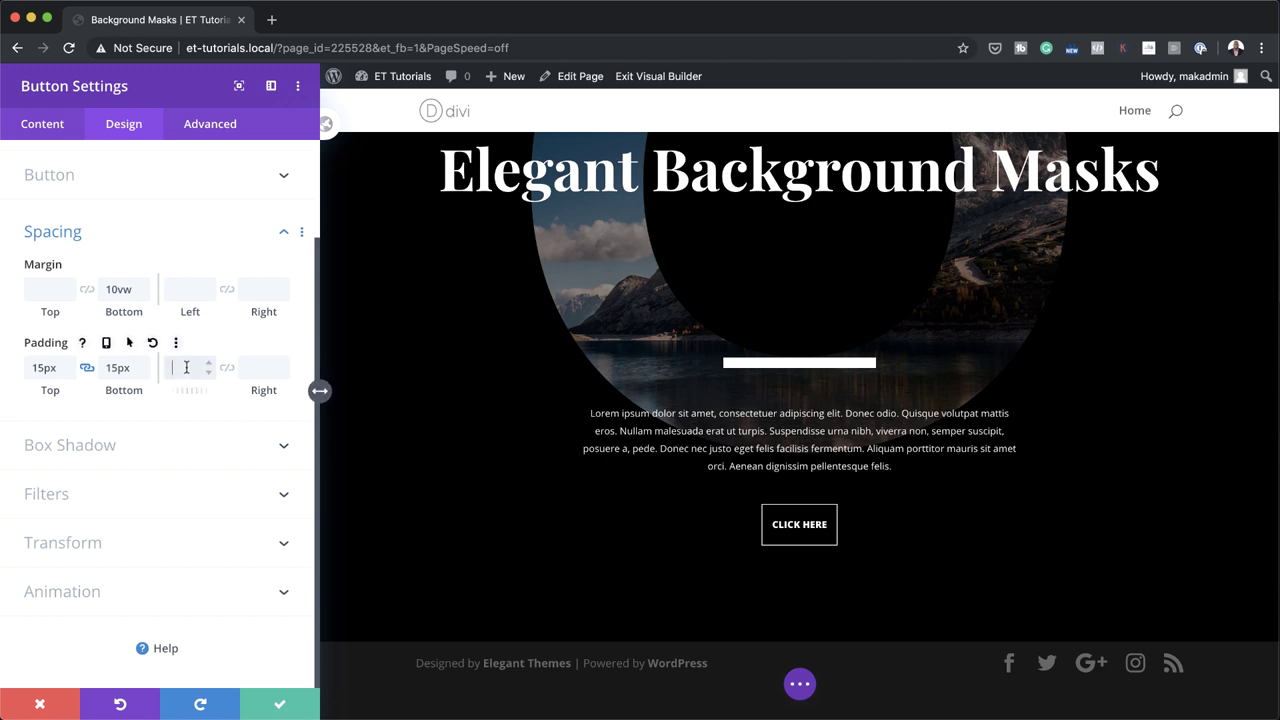
{"action": "type", "text": "50px"}
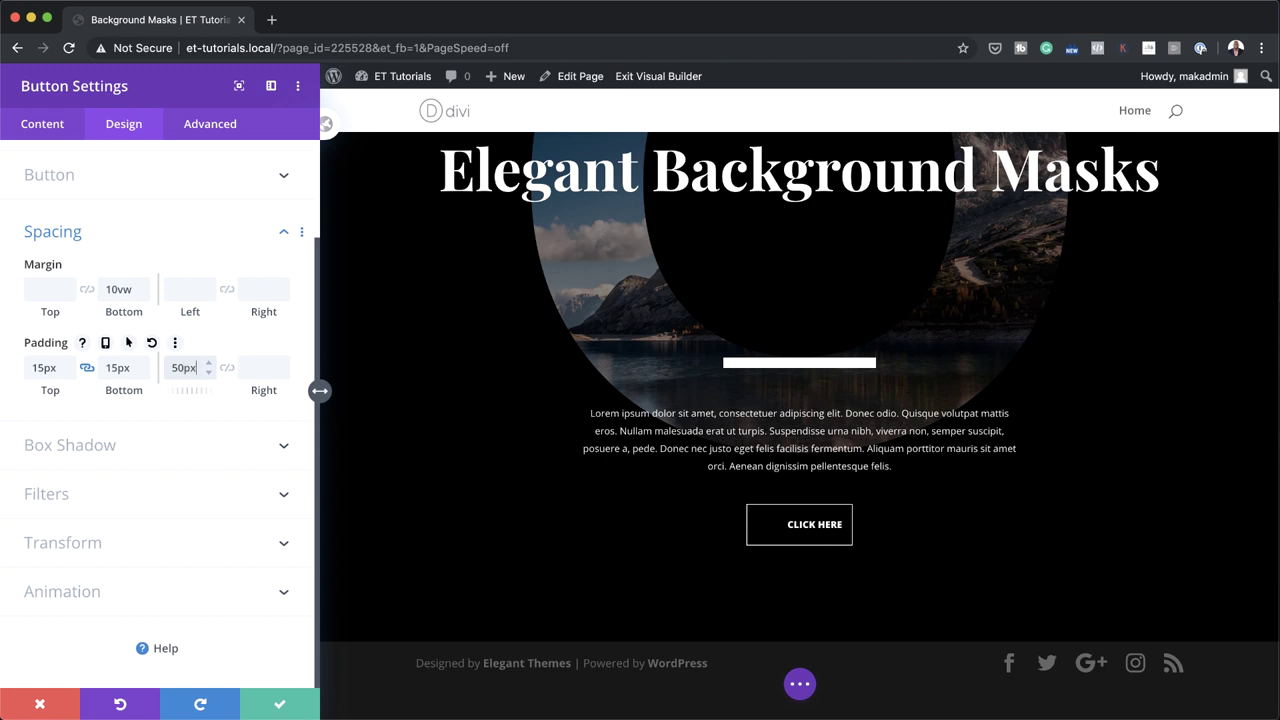
{"action": "left_click", "coordinate": [227, 370]}
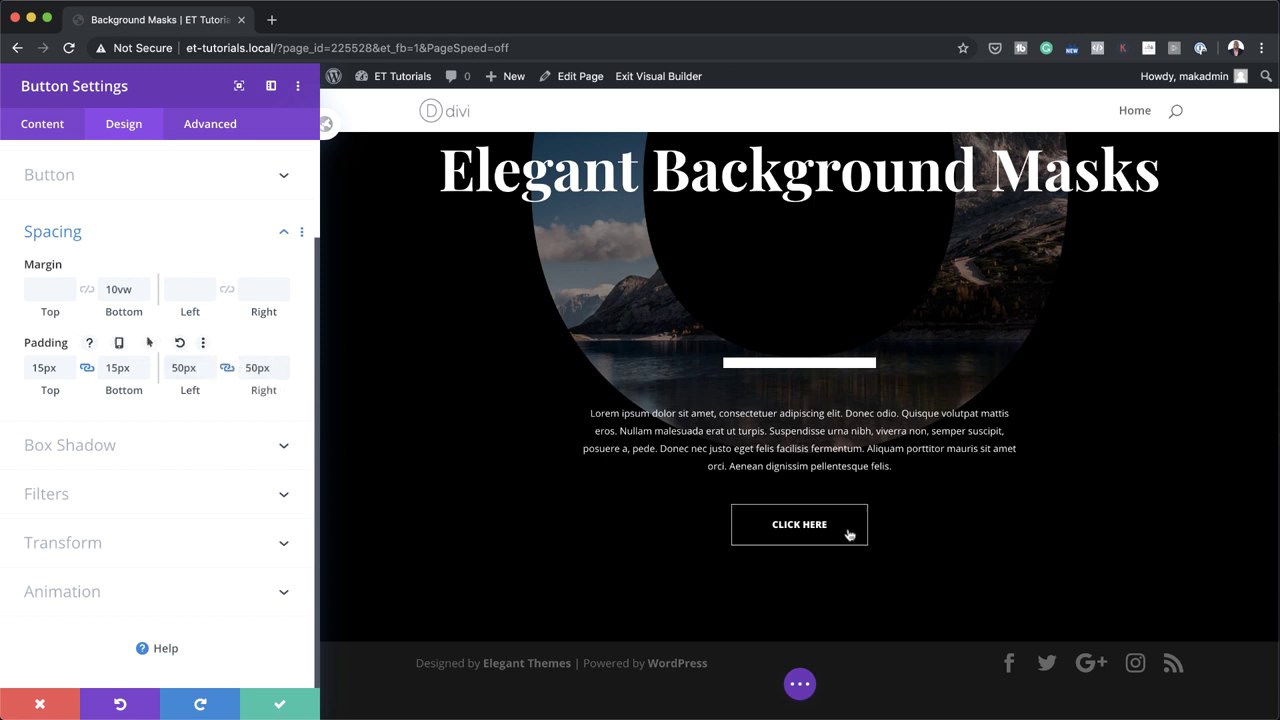
{"action": "key", "text": "Escape"}
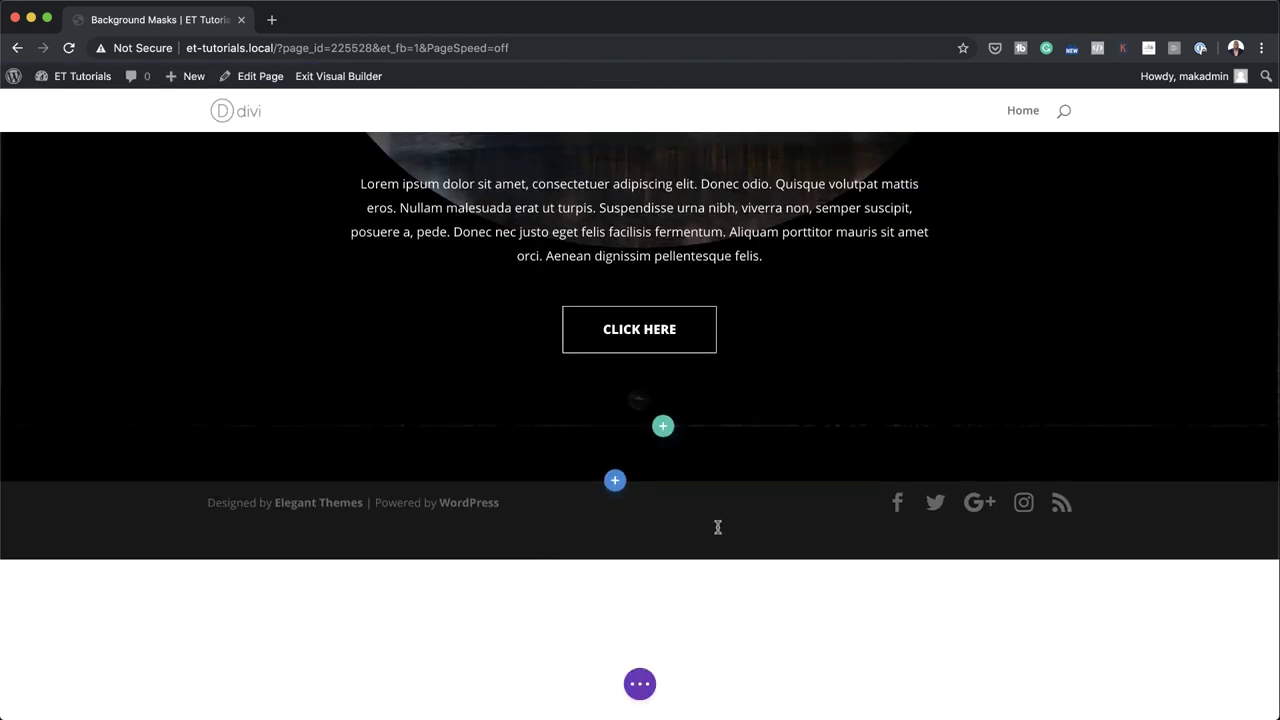
- Add a new regular section below the black section, without inserting a row yet
{"action": "left_click", "coordinate": [615, 480]}
{"action": "left_click", "coordinate": [518, 598]}
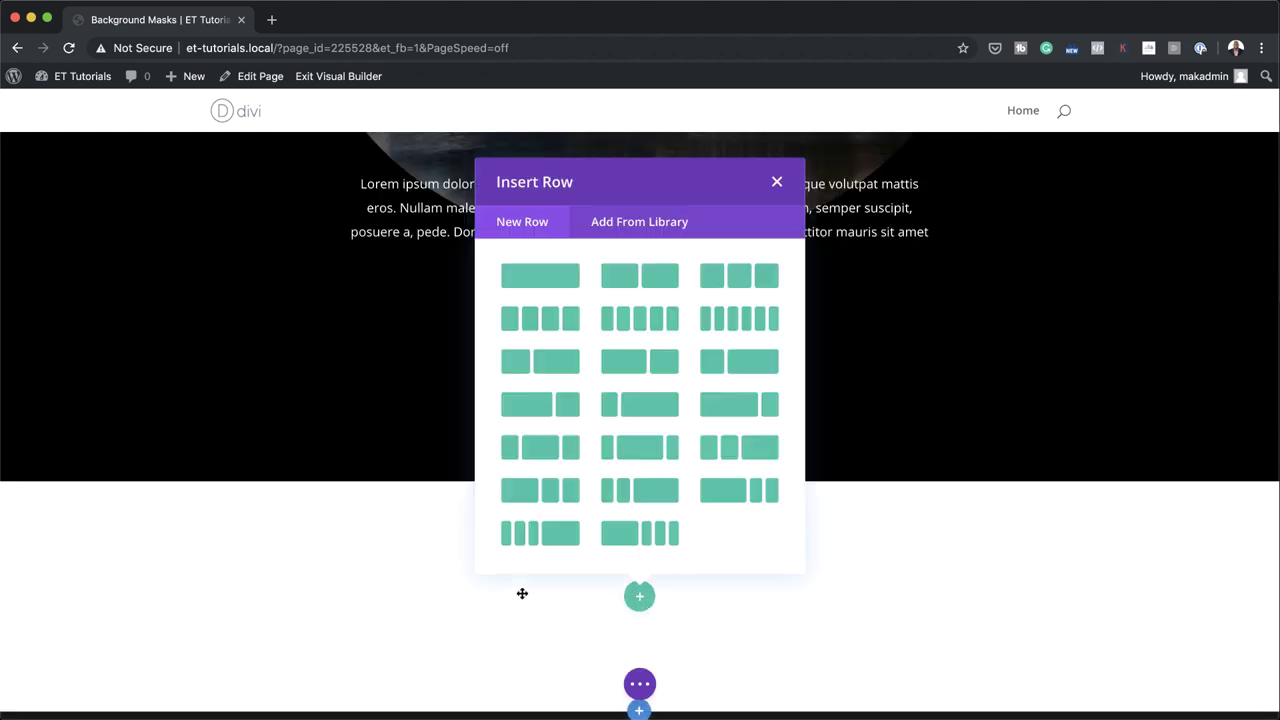
{"action": "left_click", "coordinate": [773, 182]}
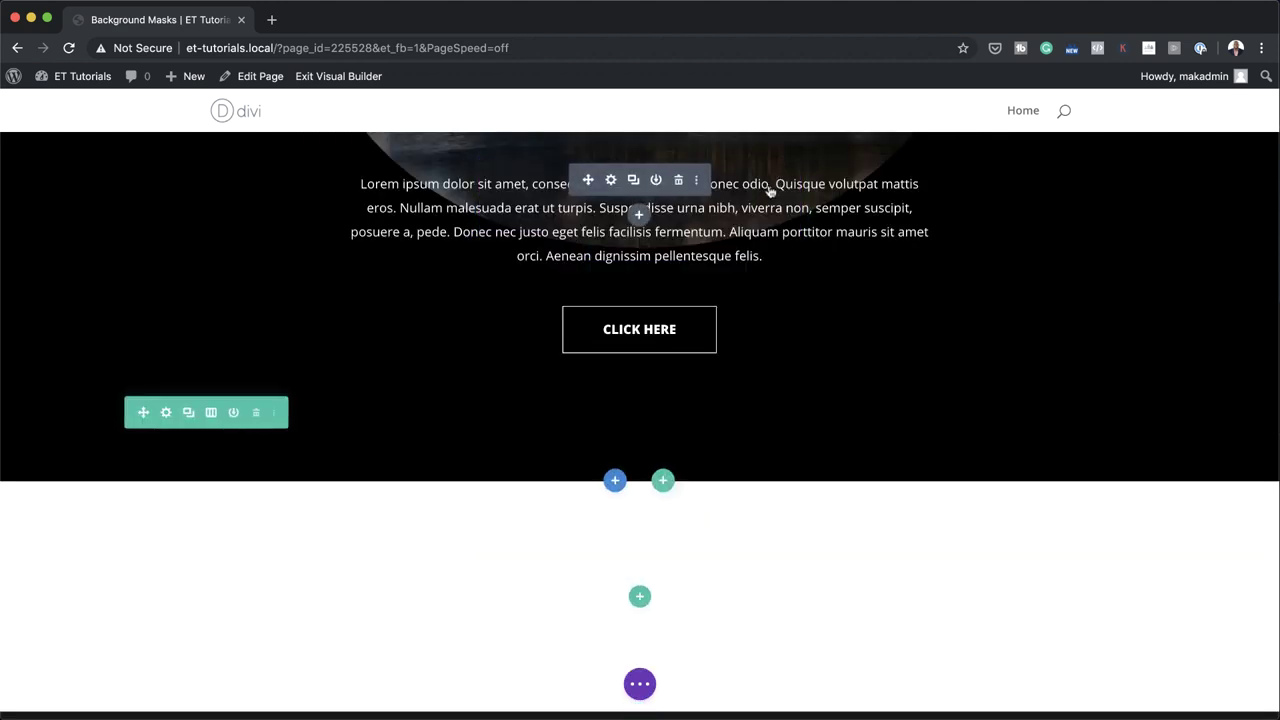
{"action": "scroll", "coordinate": [600, 505], "scroll_direction": "down", "scroll_amount": 1}
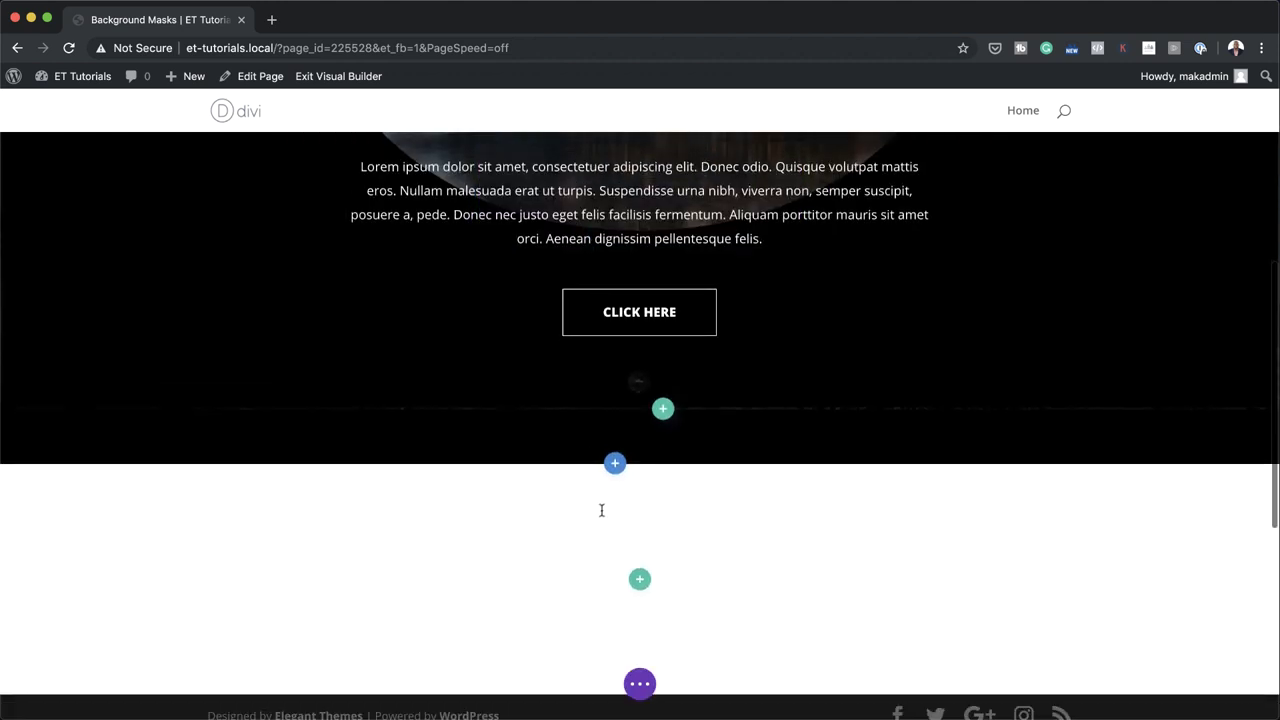
- Set the new section's top and bottom padding to 0
{"action": "left_click", "coordinate": [42, 467]}
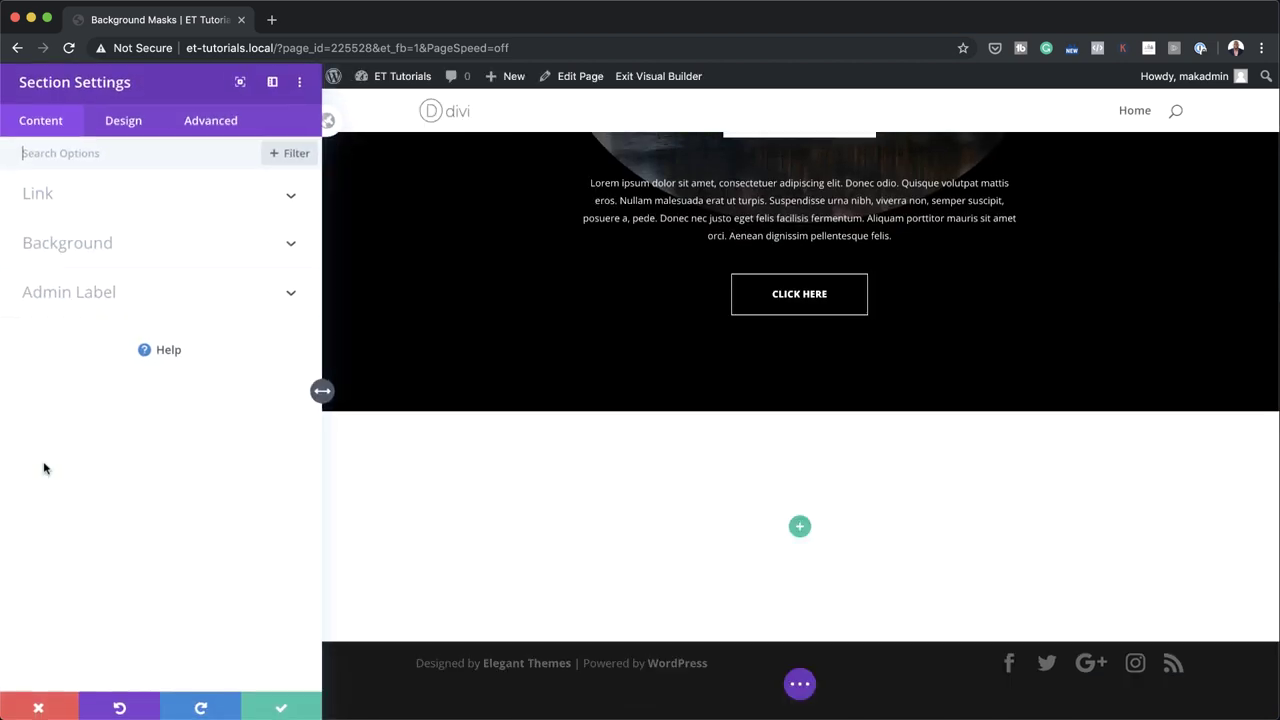
{"action": "left_click", "coordinate": [127, 127]}
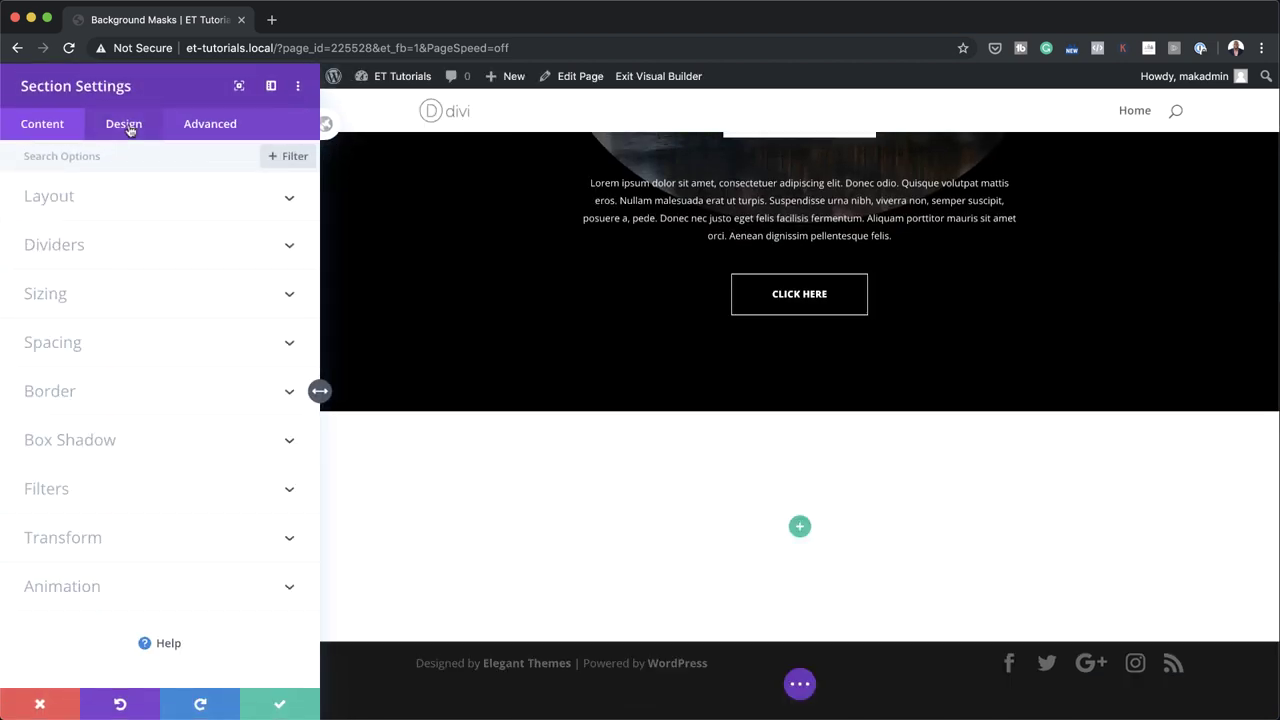
{"action": "left_click", "coordinate": [60, 342]}
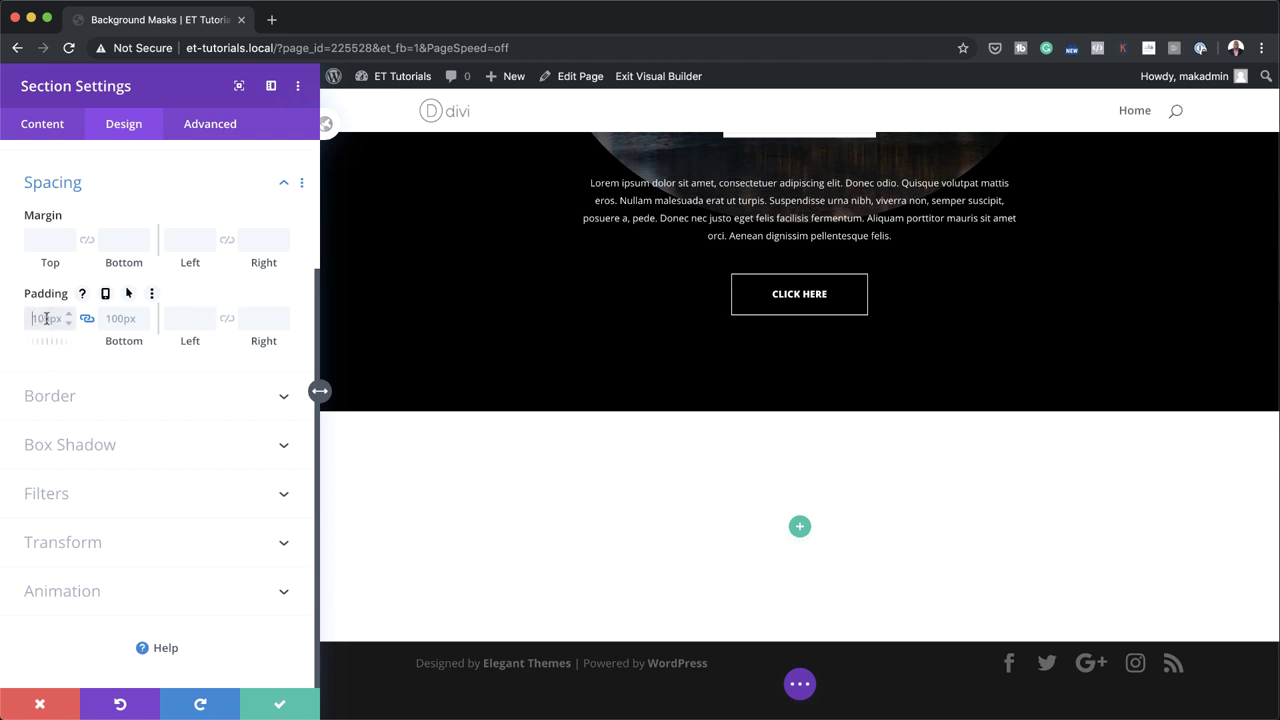
{"action": "left_click", "coordinate": [46, 318]}
{"action": "type", "text": "9p"}
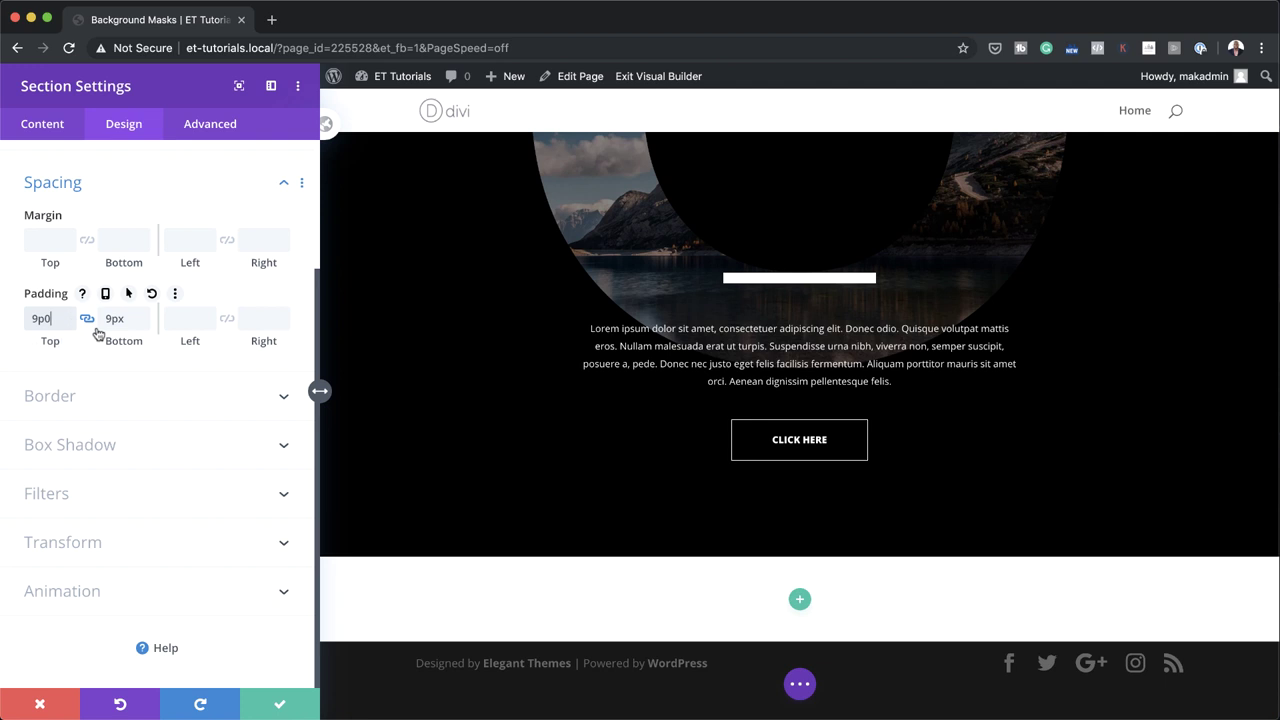
{"action": "type", "text": "0"}
- Set the new section's horizontal and vertical overflow to Hidden and save its settings
{"action": "left_click", "coordinate": [209, 128]}
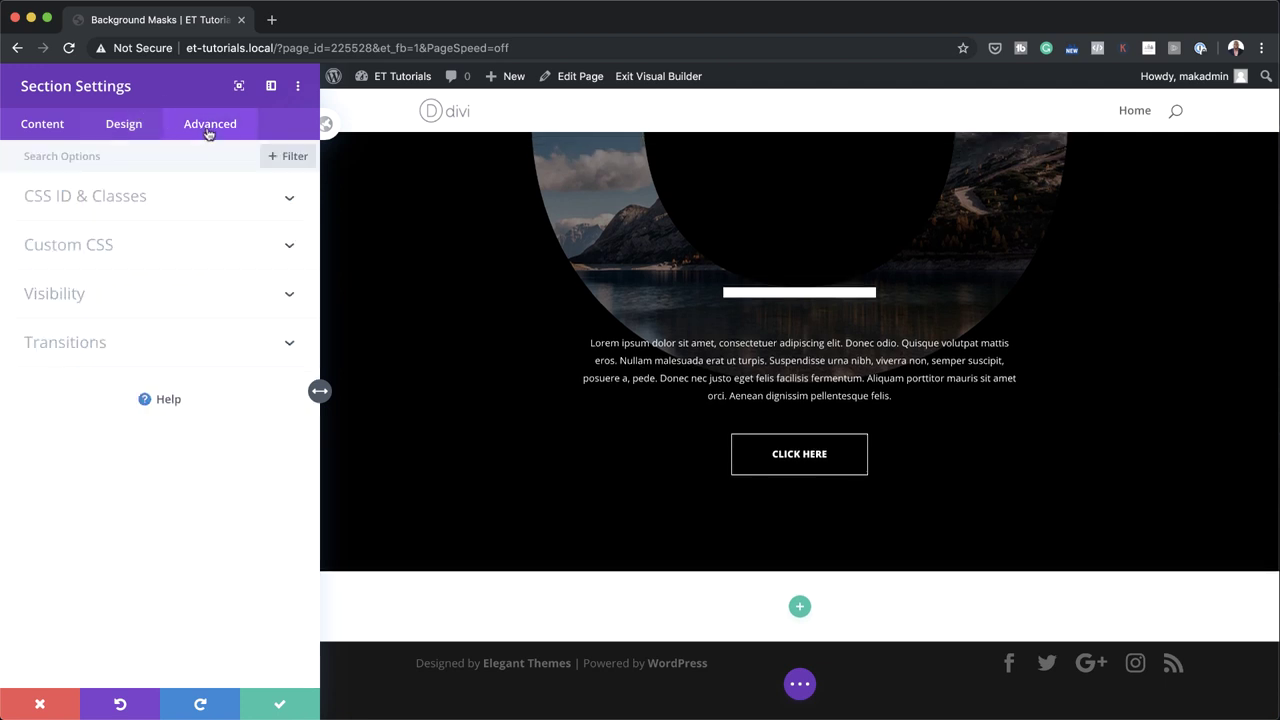
{"action": "left_click", "coordinate": [62, 303]}
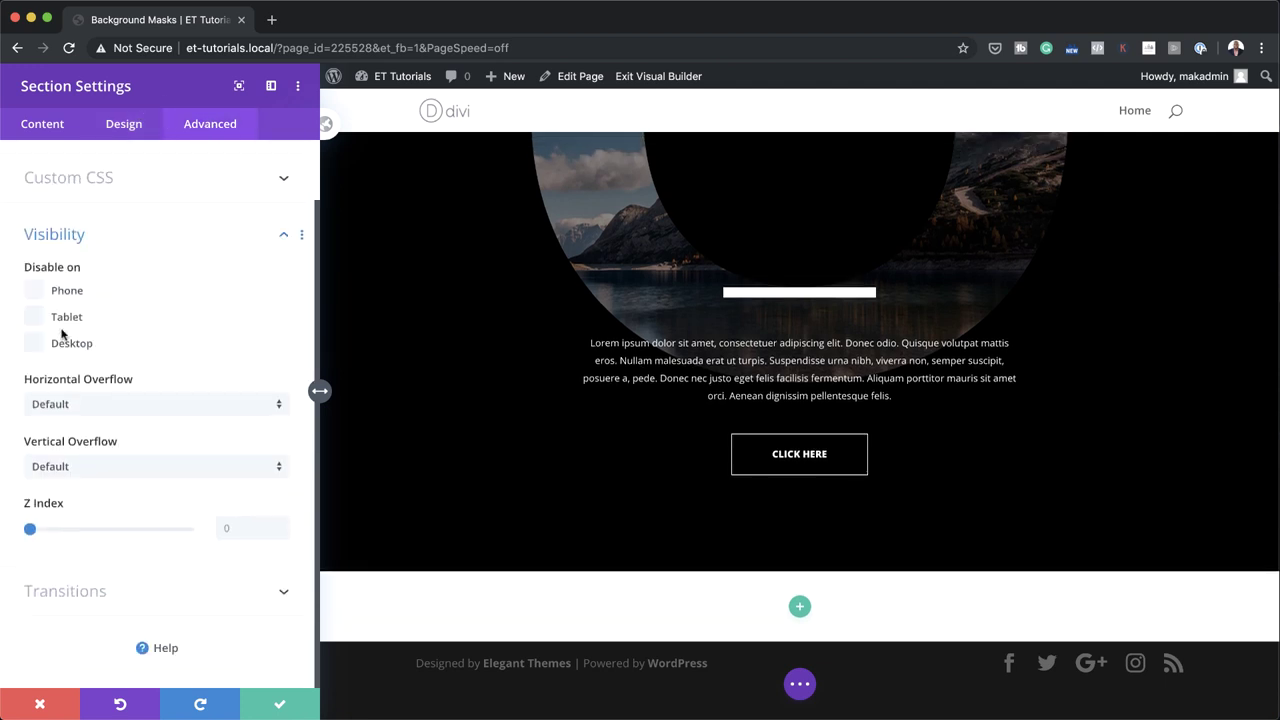
{"action": "left_click", "coordinate": [110, 404]}
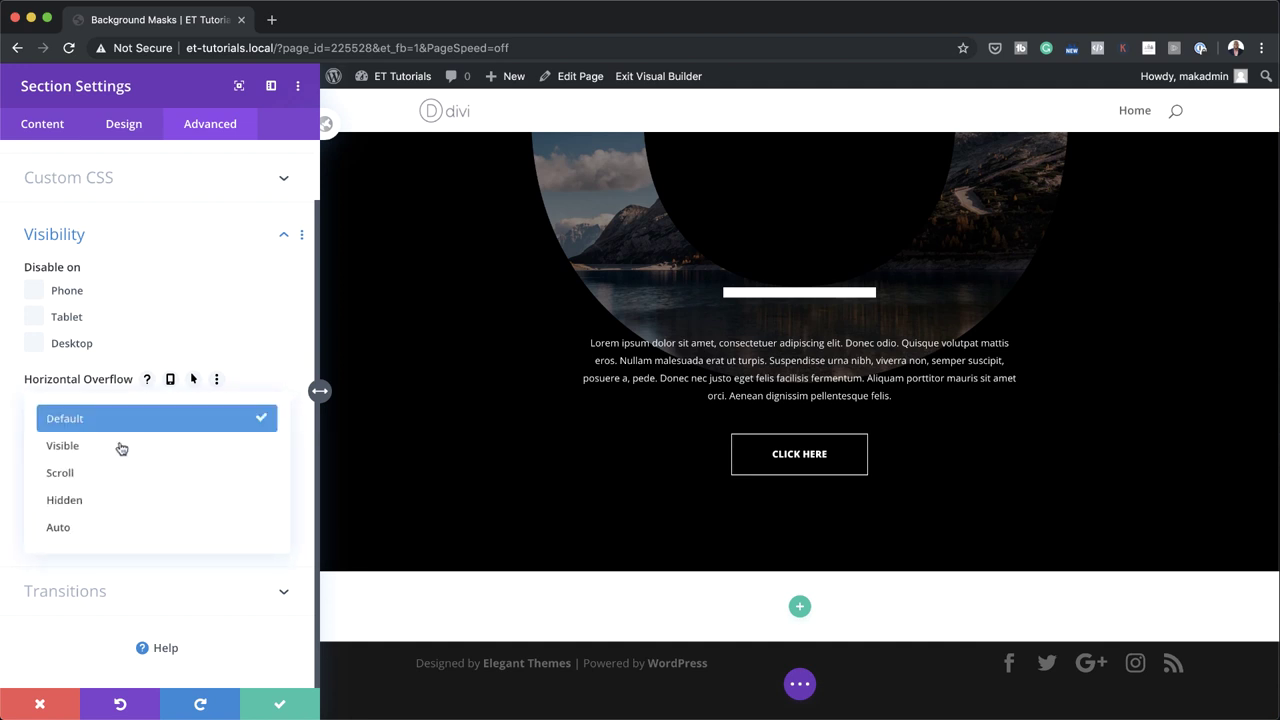
{"action": "left_click", "coordinate": [90, 497]}
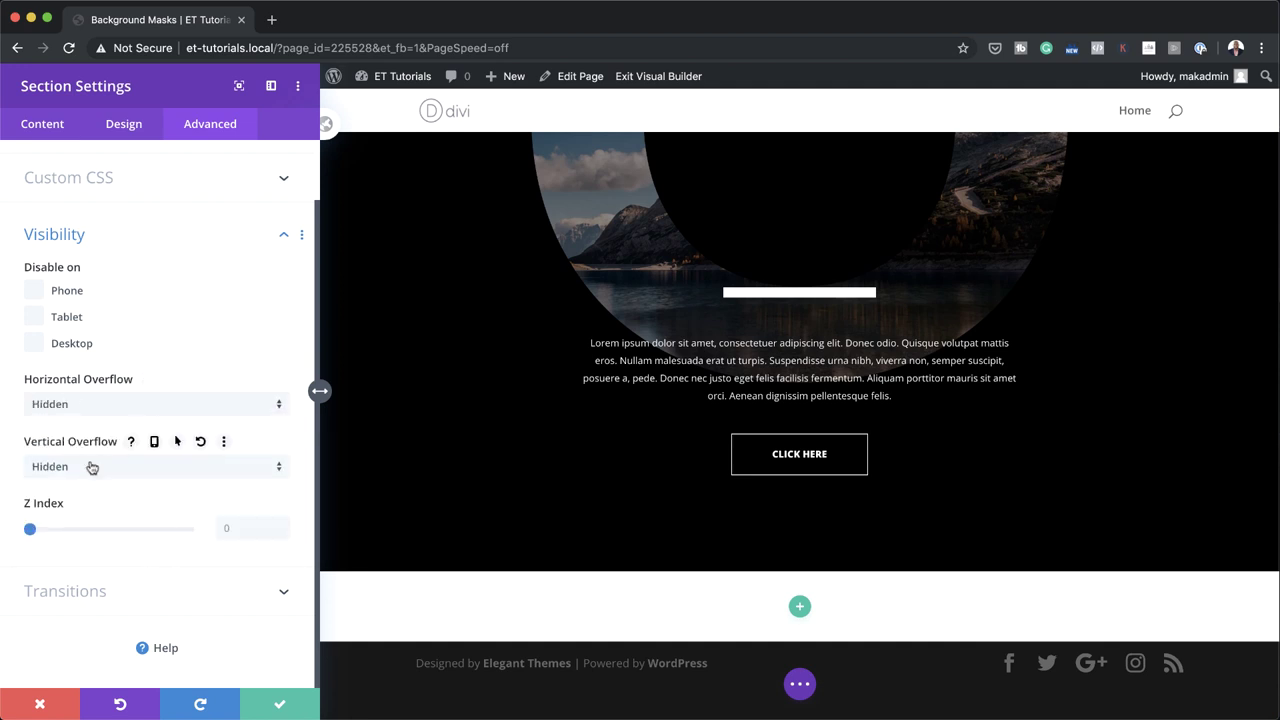
{"action": "left_click", "coordinate": [282, 706]}
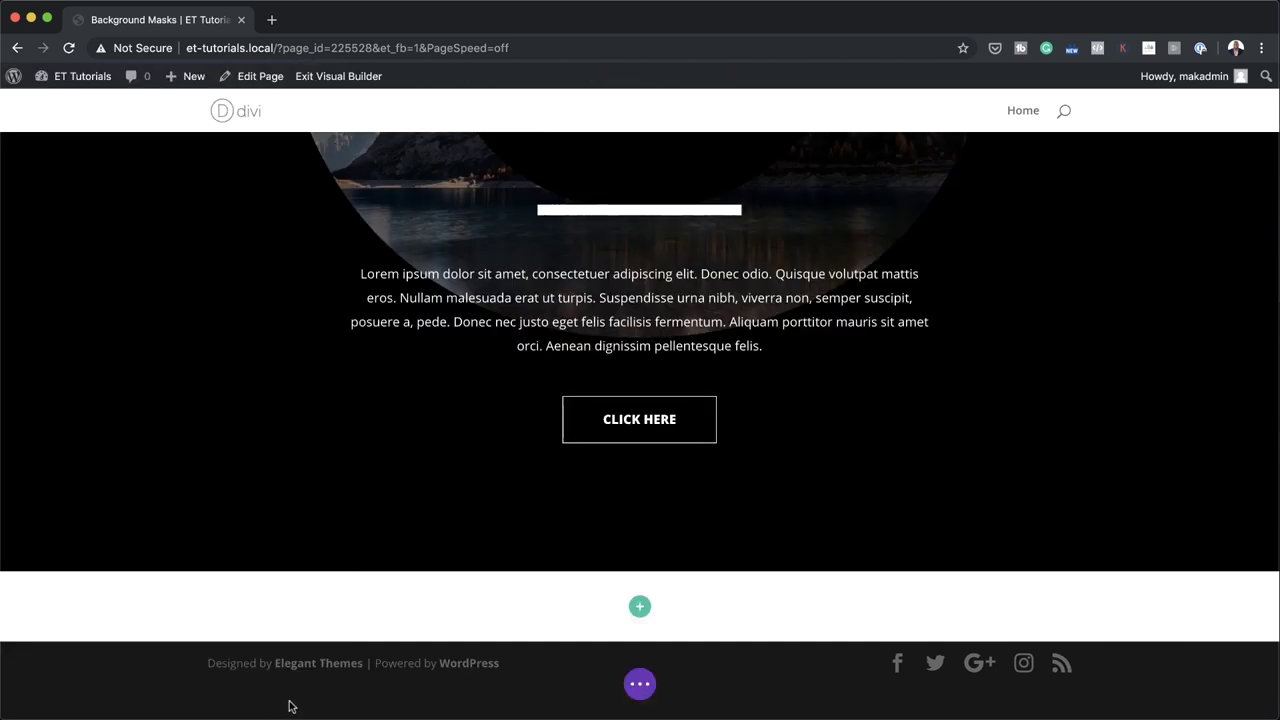
- Insert a one-column row in the new section without adding a module
{"action": "left_click", "coordinate": [640, 607]}
{"action": "left_click", "coordinate": [557, 281]}
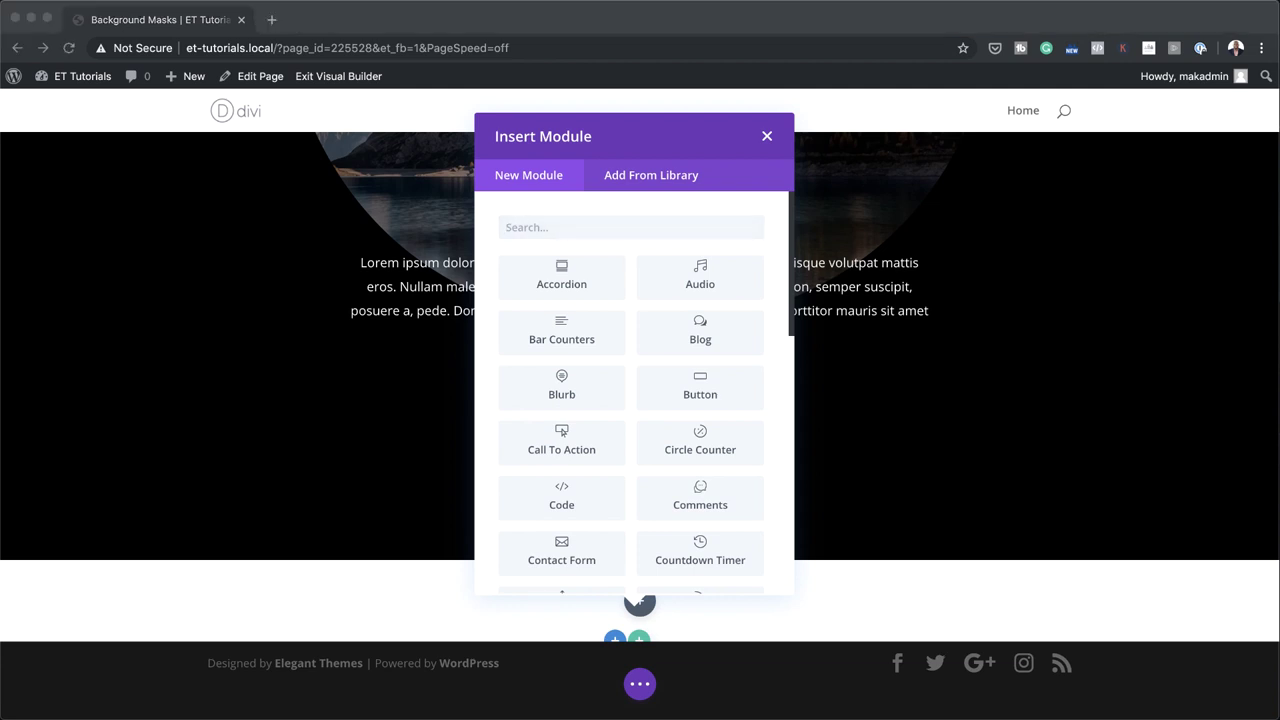
{"action": "left_click", "coordinate": [768, 137]}
{"action": "left_click", "coordinate": [768, 137]}
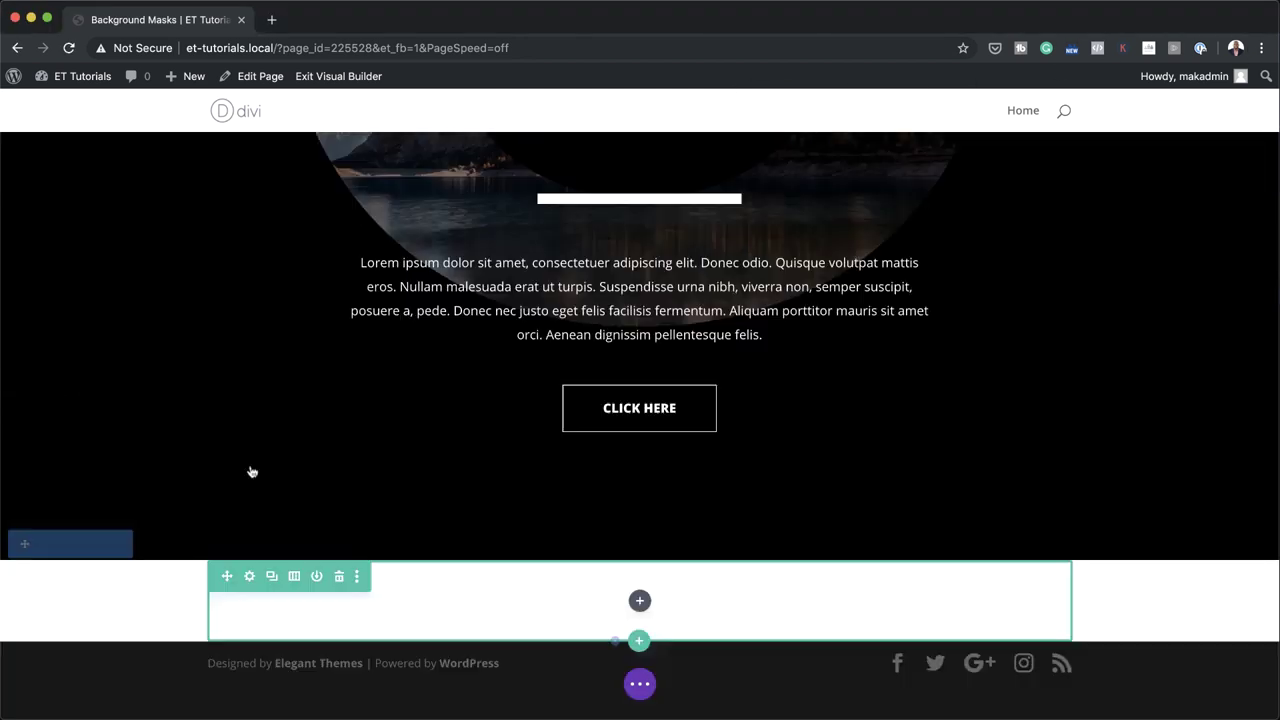
- Give the new row's column a background color of #dddddd
{"action": "scroll", "coordinate": [256, 492], "scroll_direction": "down", "scroll_amount": 1}
{"action": "left_click", "coordinate": [246, 463]}
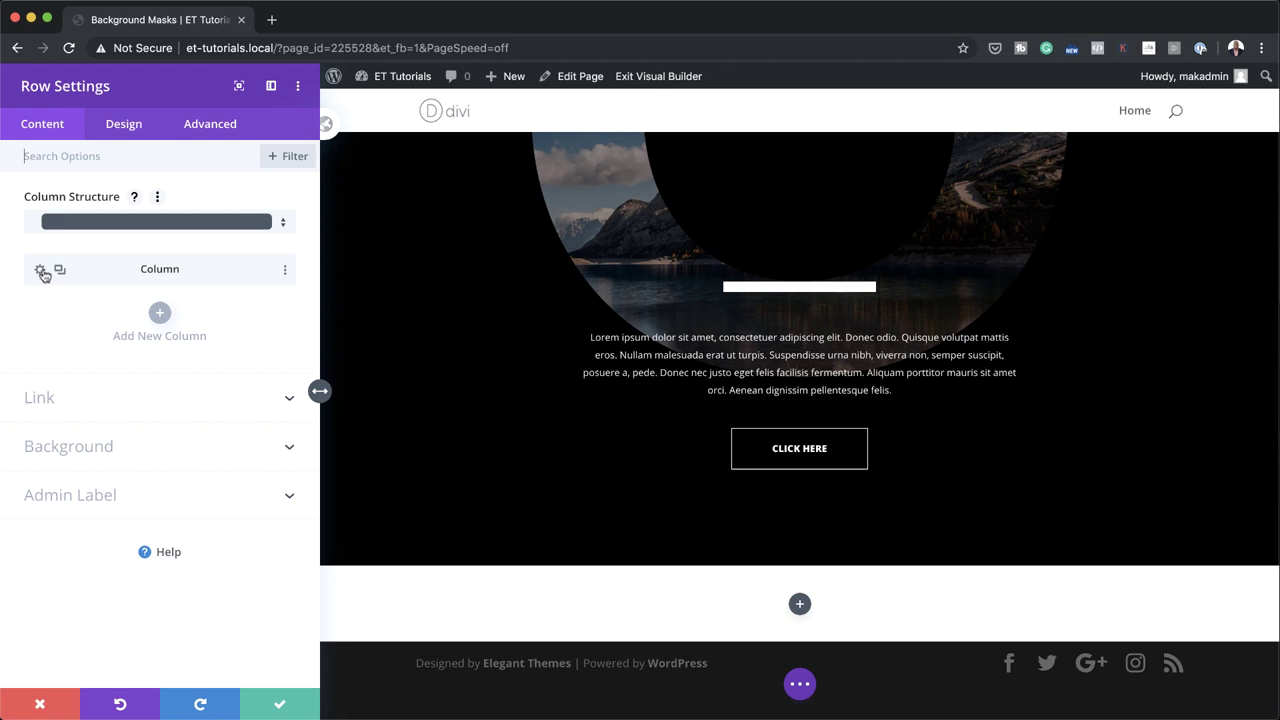
{"action": "left_click", "coordinate": [43, 272]}
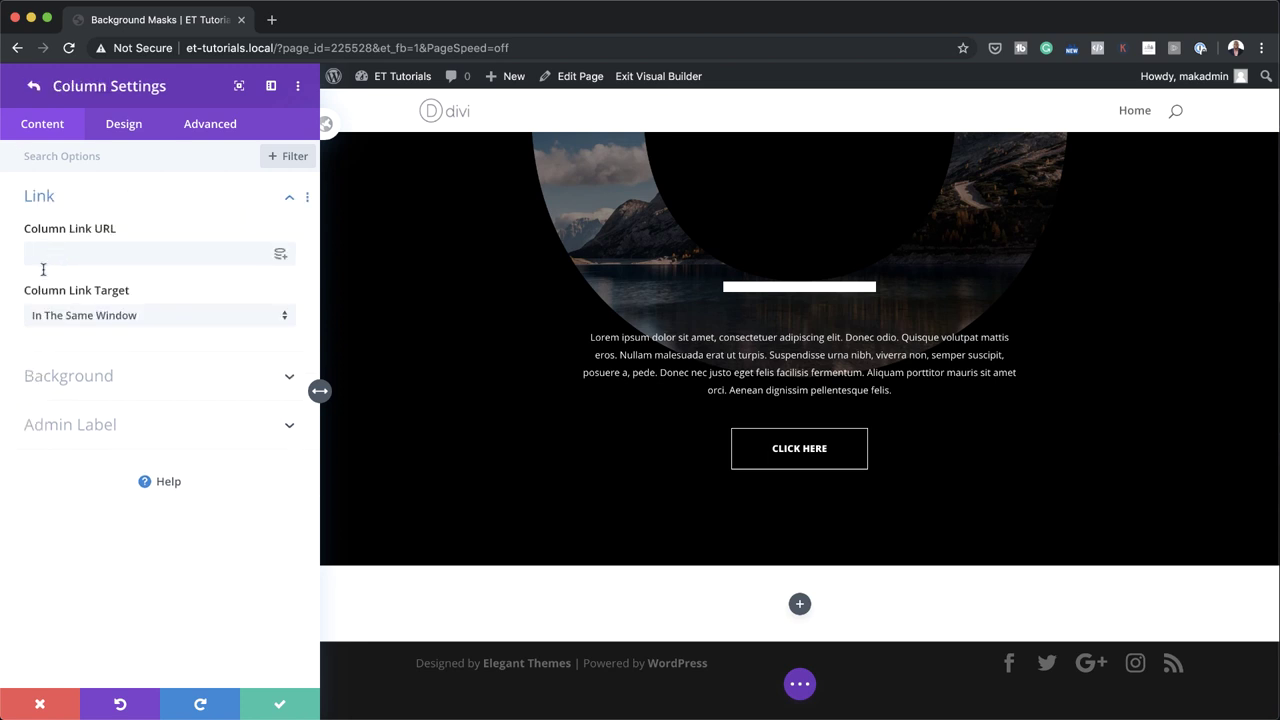
{"action": "left_click", "coordinate": [110, 372]}
{"action": "left_click", "coordinate": [157, 391]}
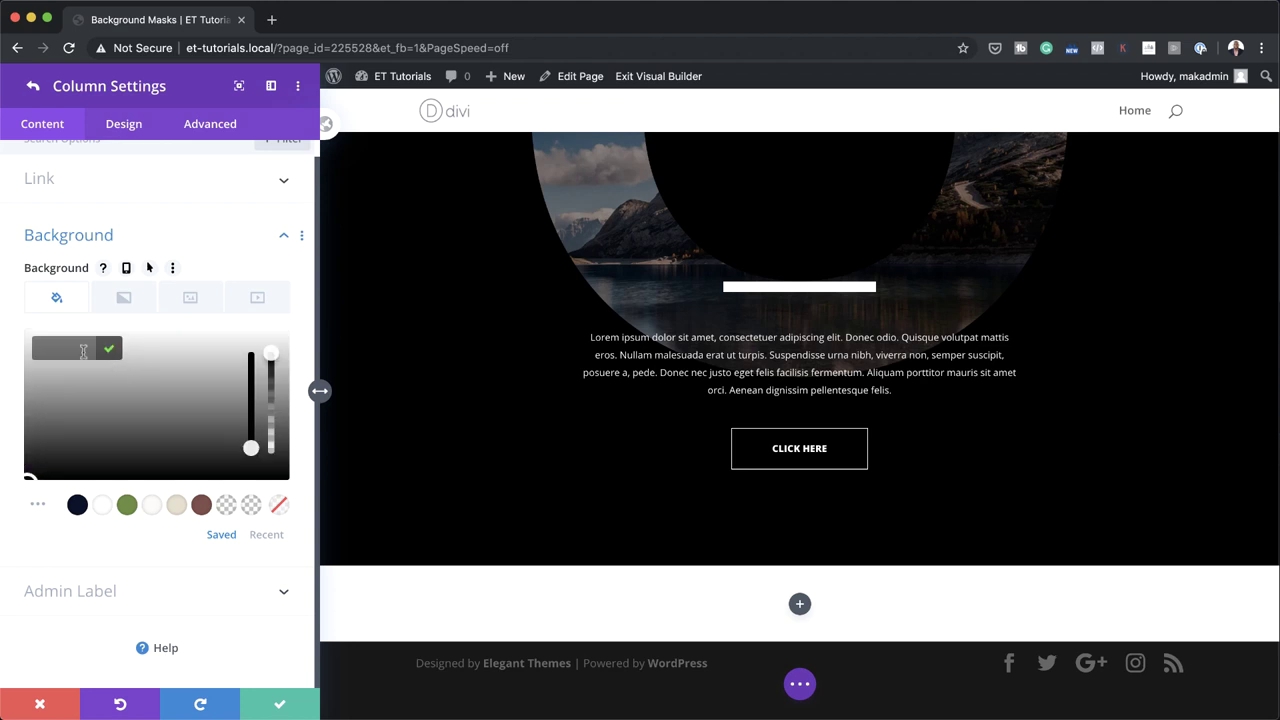
{"action": "left_click", "coordinate": [59, 345]}
{"action": "type", "text": "#dddddd"}
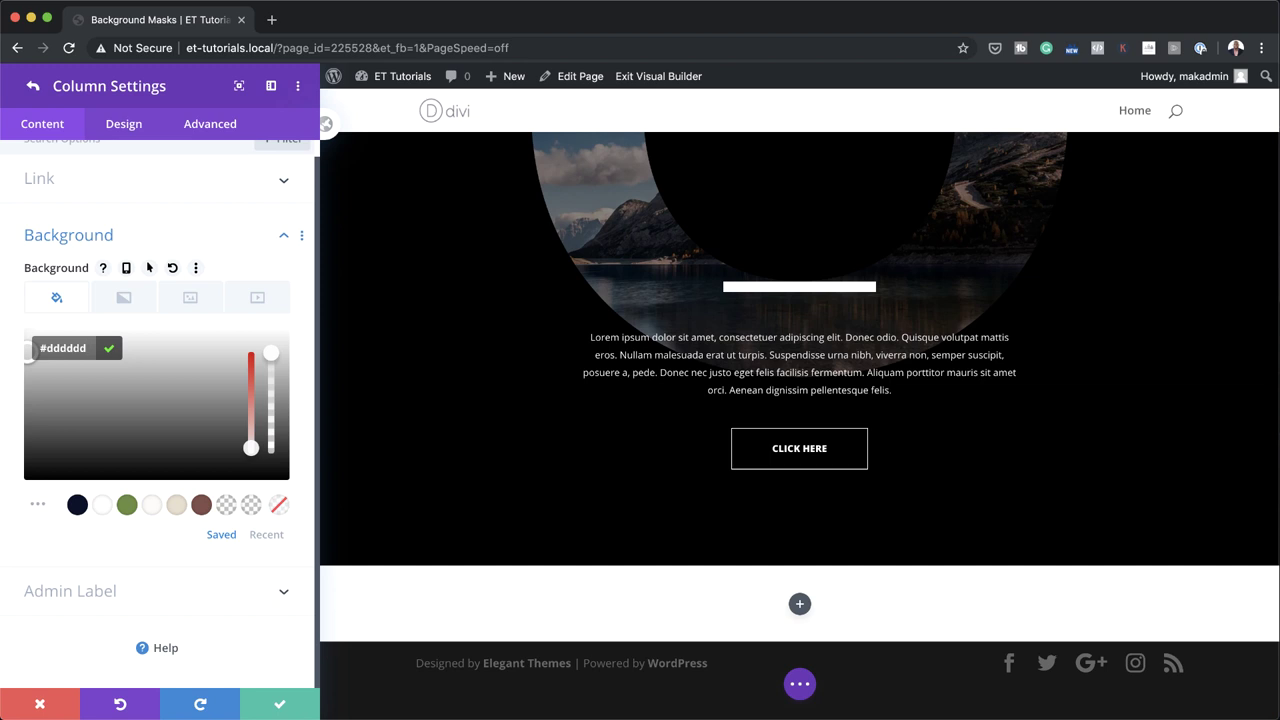
- Use the night city skyline image Madebyvadim-photos-6.jpg from the media library as the column's background image
{"action": "left_click", "coordinate": [190, 297]}
{"action": "left_click", "coordinate": [158, 381]}
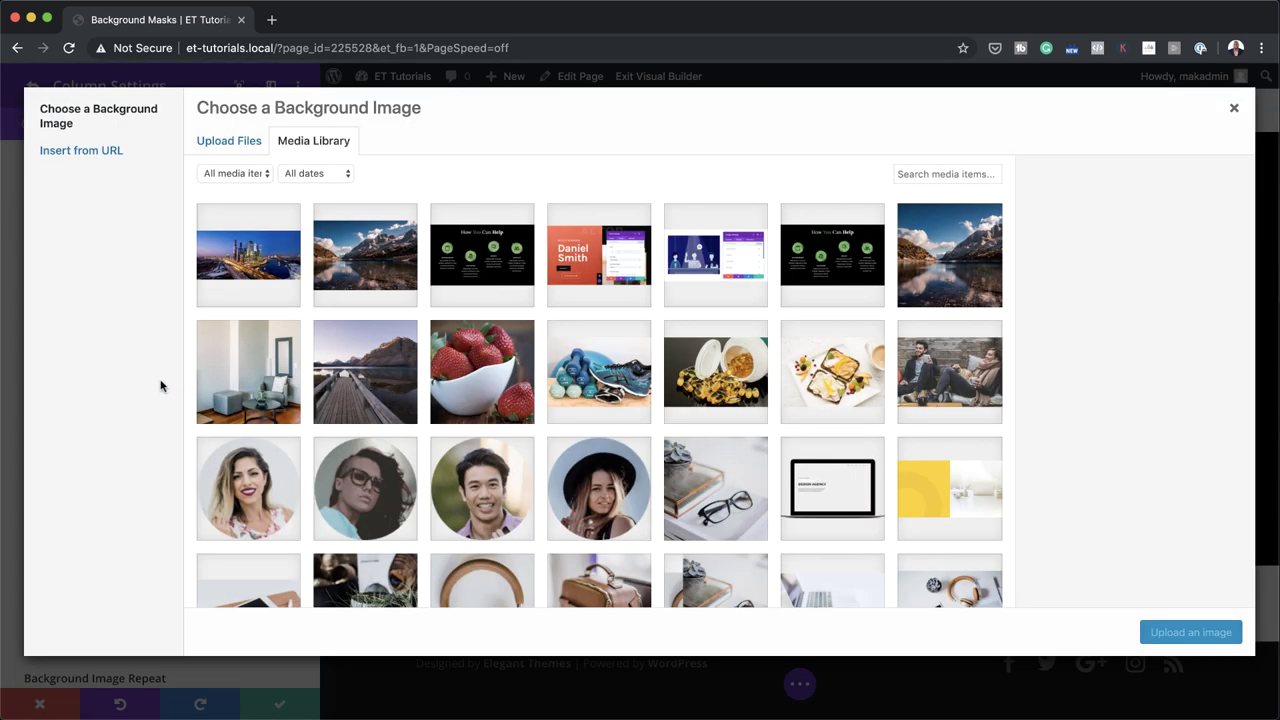
{"action": "left_click", "coordinate": [269, 264]}
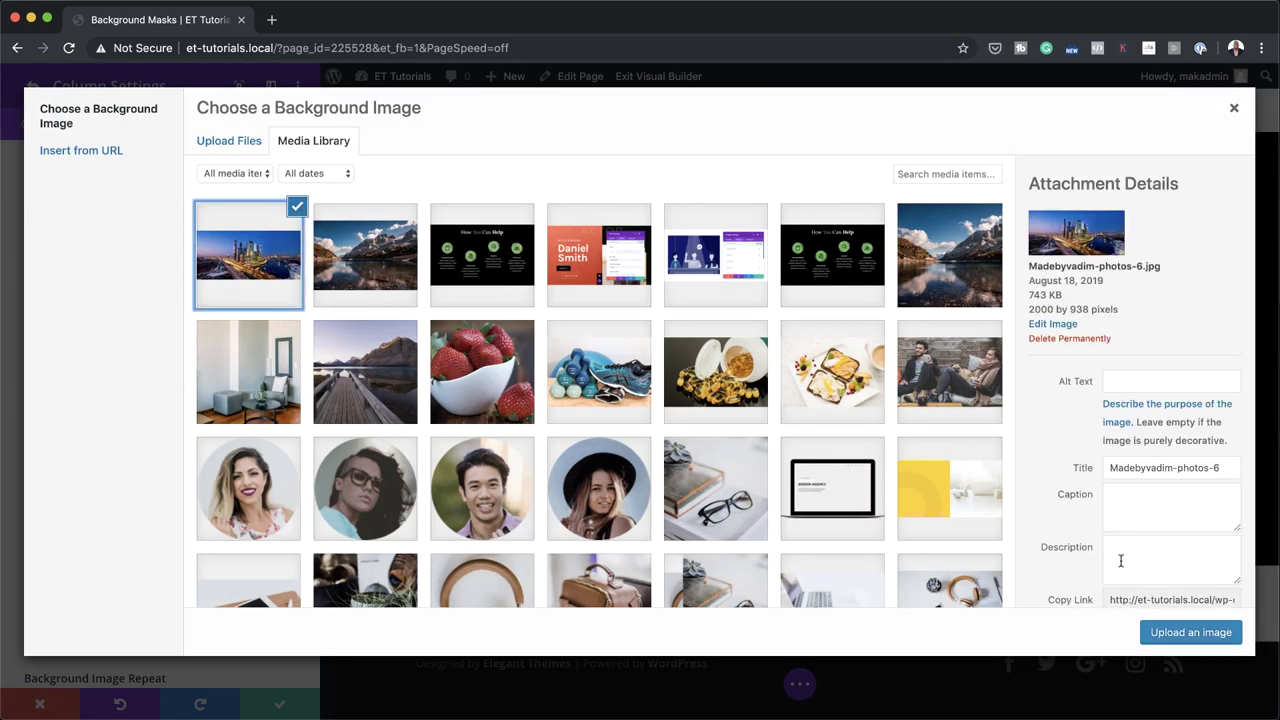
{"action": "left_click", "coordinate": [1192, 633]}
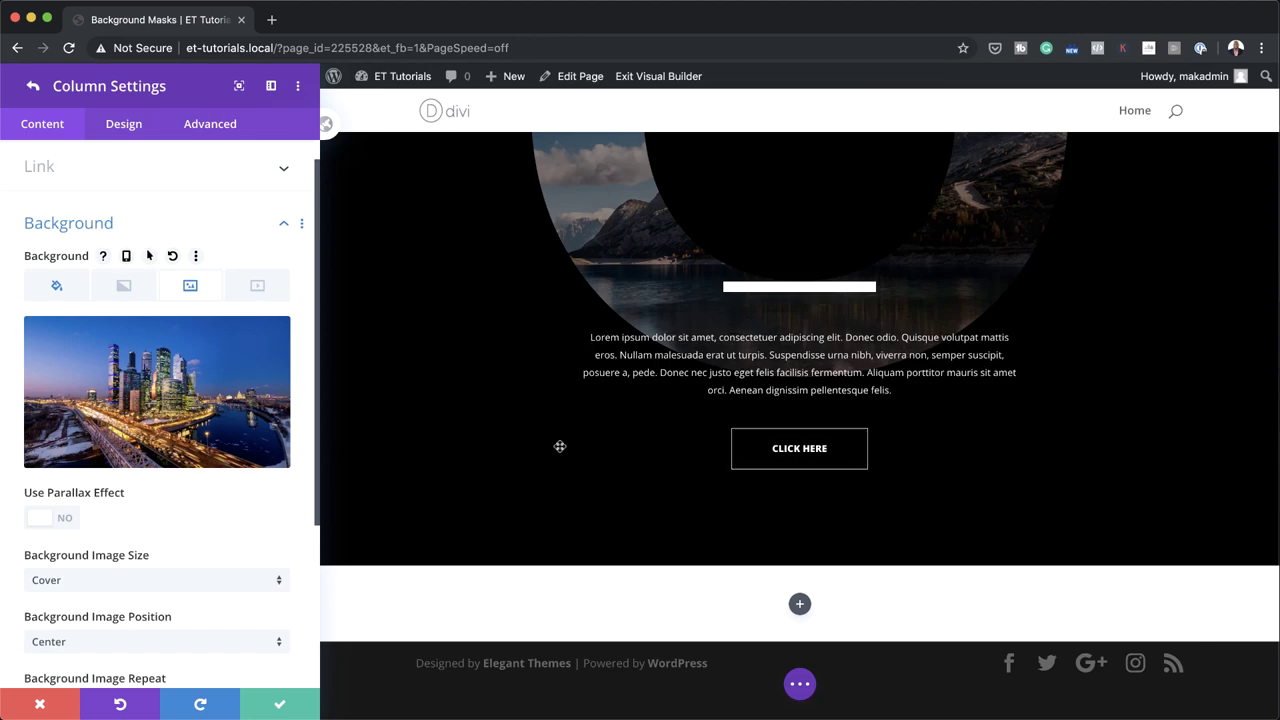
- Set the column's background image blend to Screen
{"action": "scroll", "coordinate": [130, 600], "scroll_direction": "down", "scroll_amount": 5}
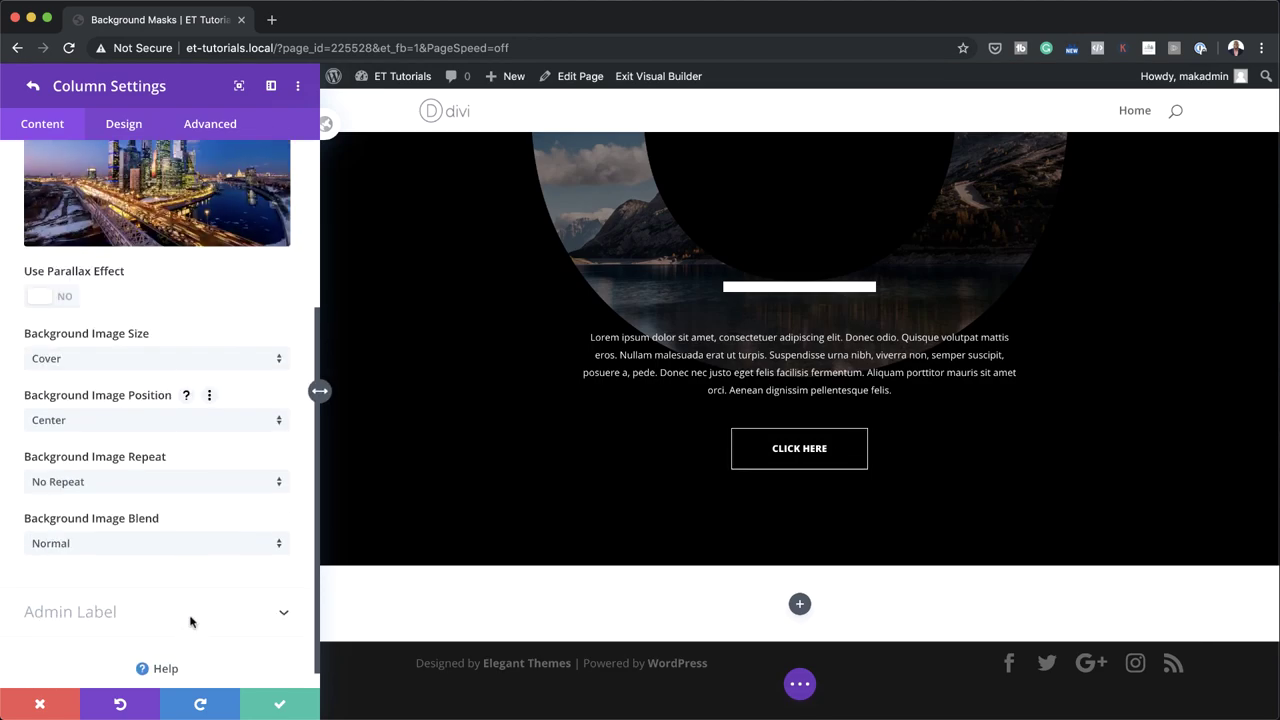
{"action": "left_click", "coordinate": [133, 545]}
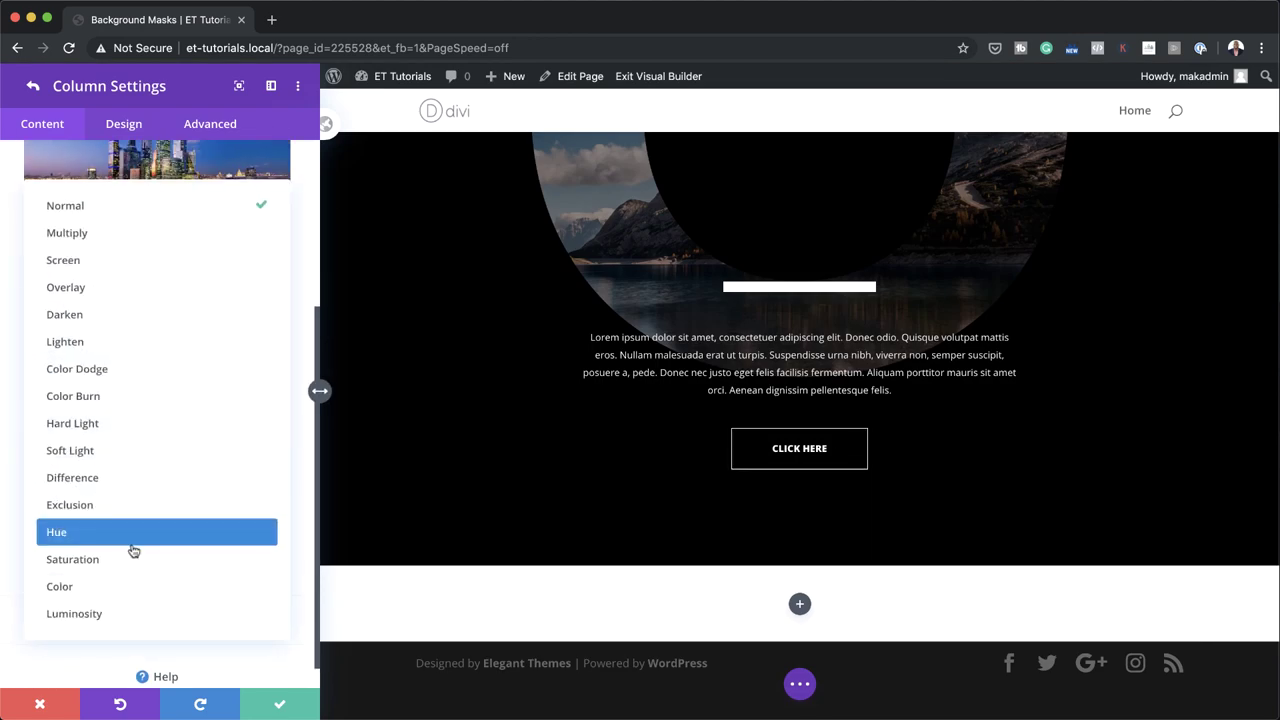
{"action": "left_click", "coordinate": [140, 260]}
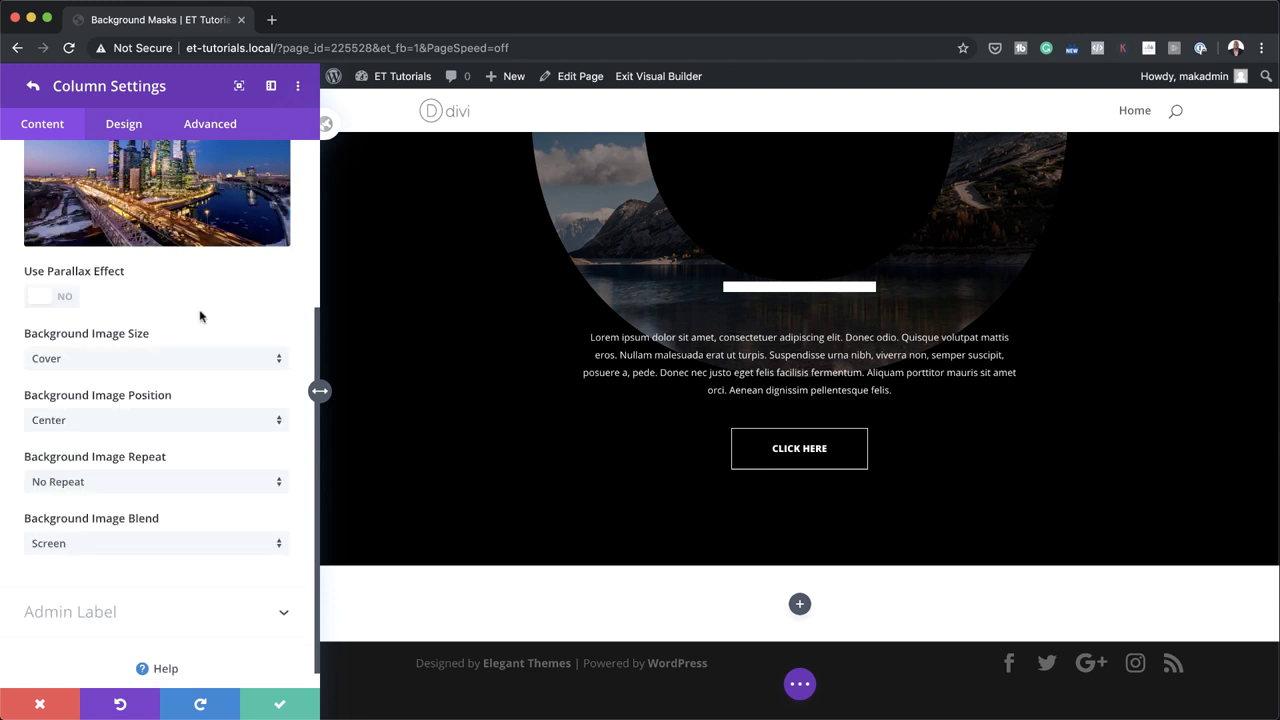
- Give the new row a custom gutter width of 1 and set its width and max width to 100%
{"action": "left_click", "coordinate": [32, 88]}
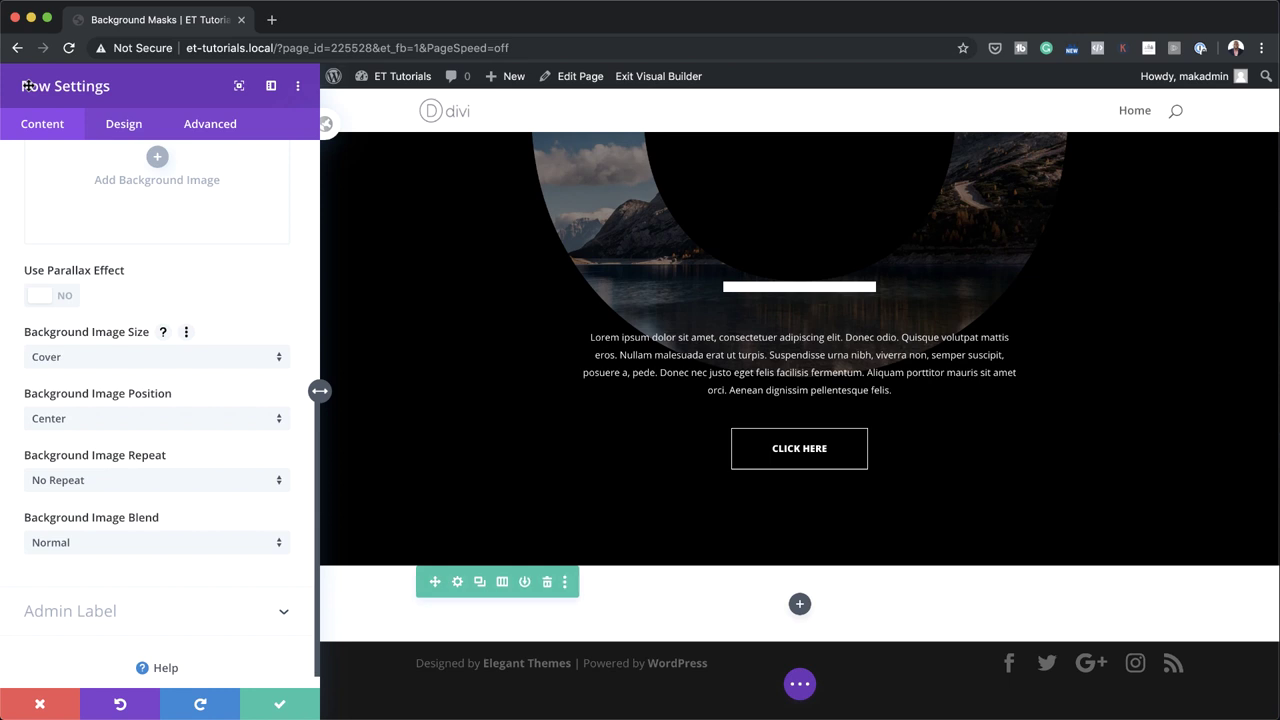
{"action": "left_click", "coordinate": [128, 126]}
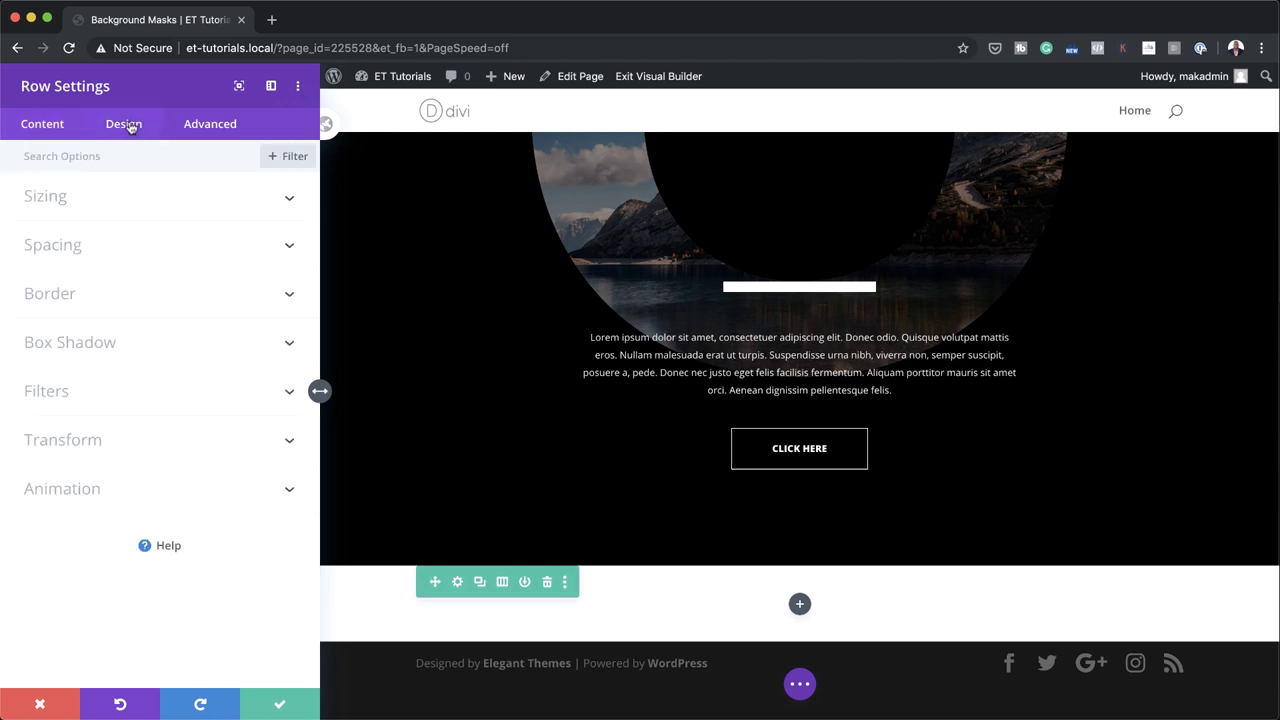
{"action": "left_click", "coordinate": [86, 204]}
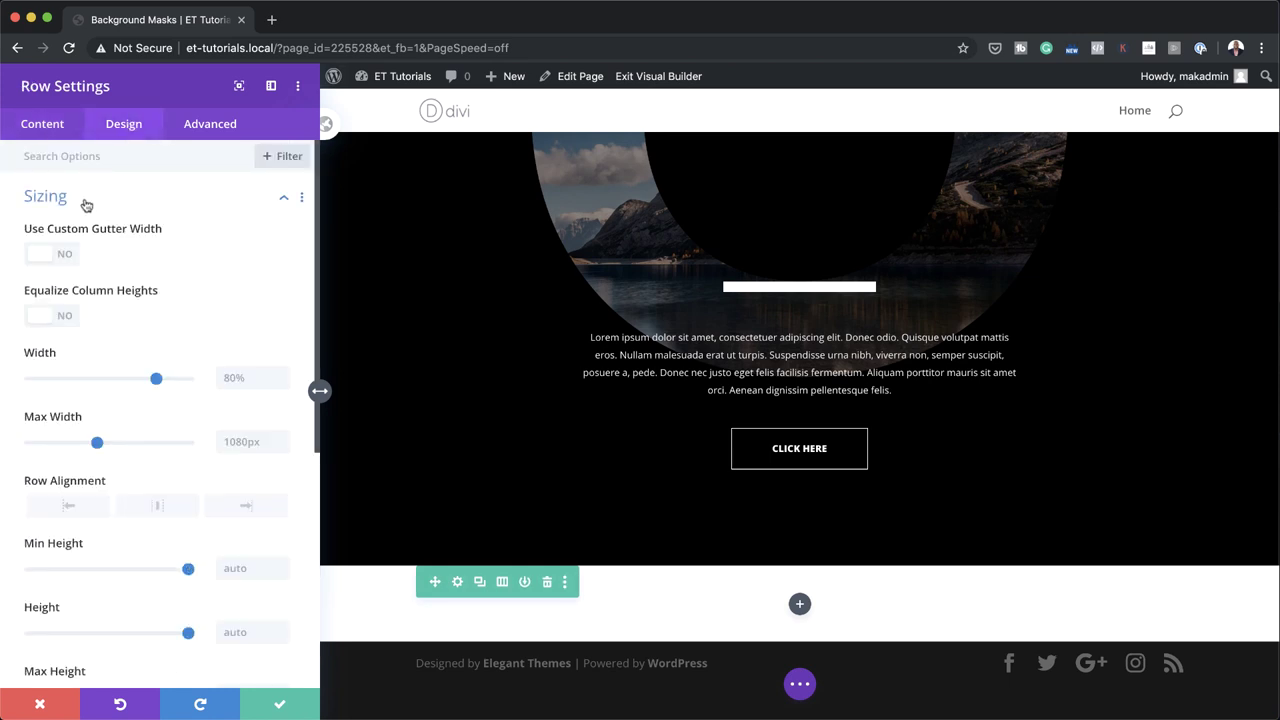
{"action": "left_click", "coordinate": [70, 257]}
{"action": "left_click_drag", "start_coordinate": [136, 318], "coordinate": [20, 318]}
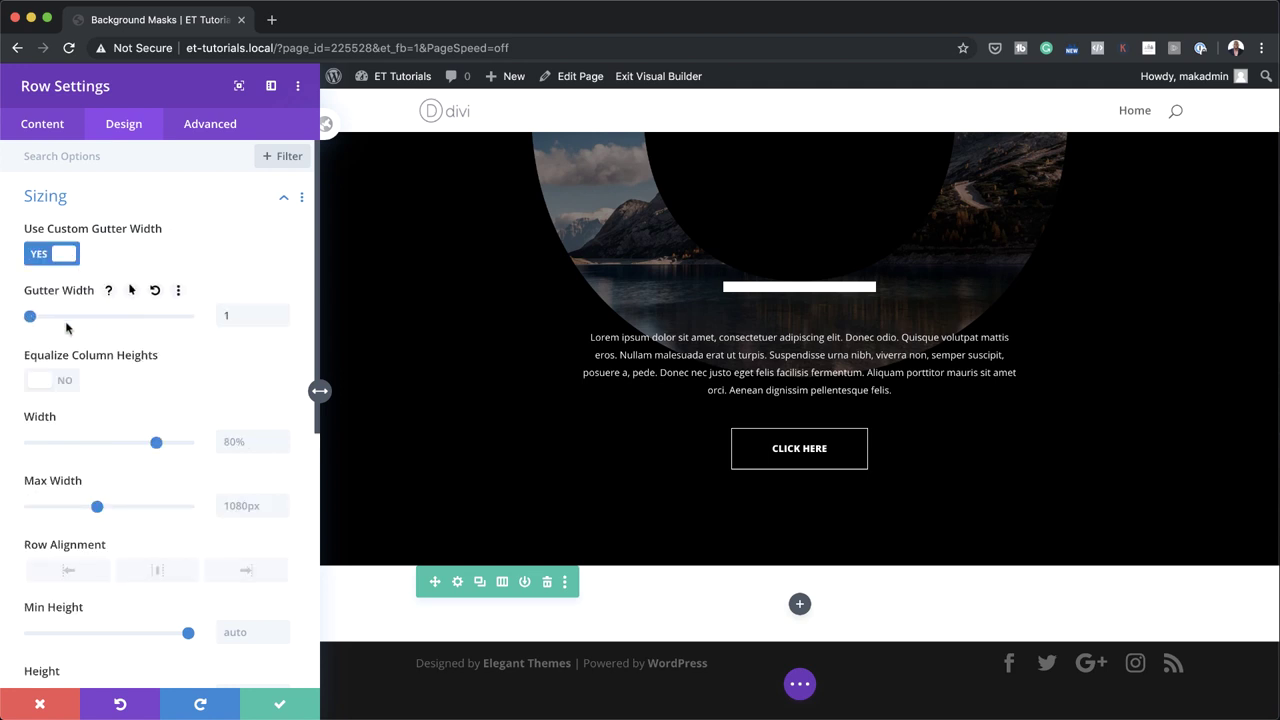
{"action": "left_click", "coordinate": [250, 441]}
{"action": "left_click", "coordinate": [251, 490]}
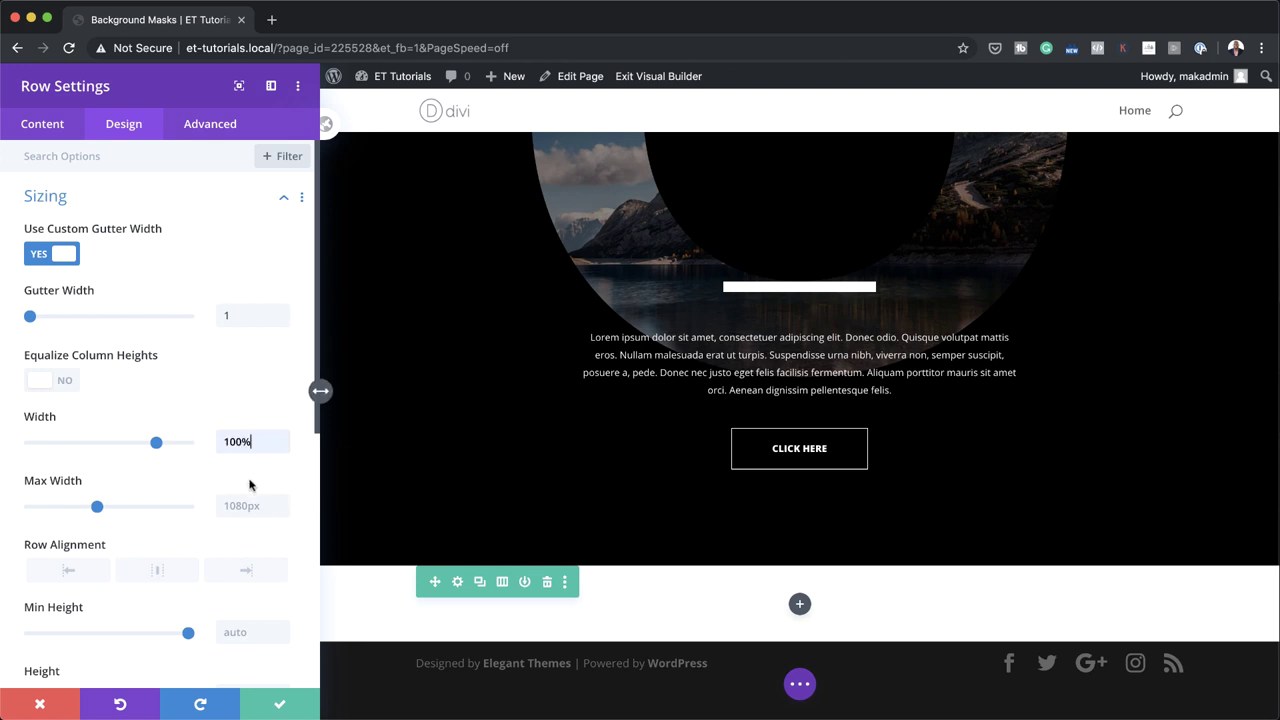
{"action": "left_click", "coordinate": [255, 505]}
{"action": "left_click", "coordinate": [269, 540]}
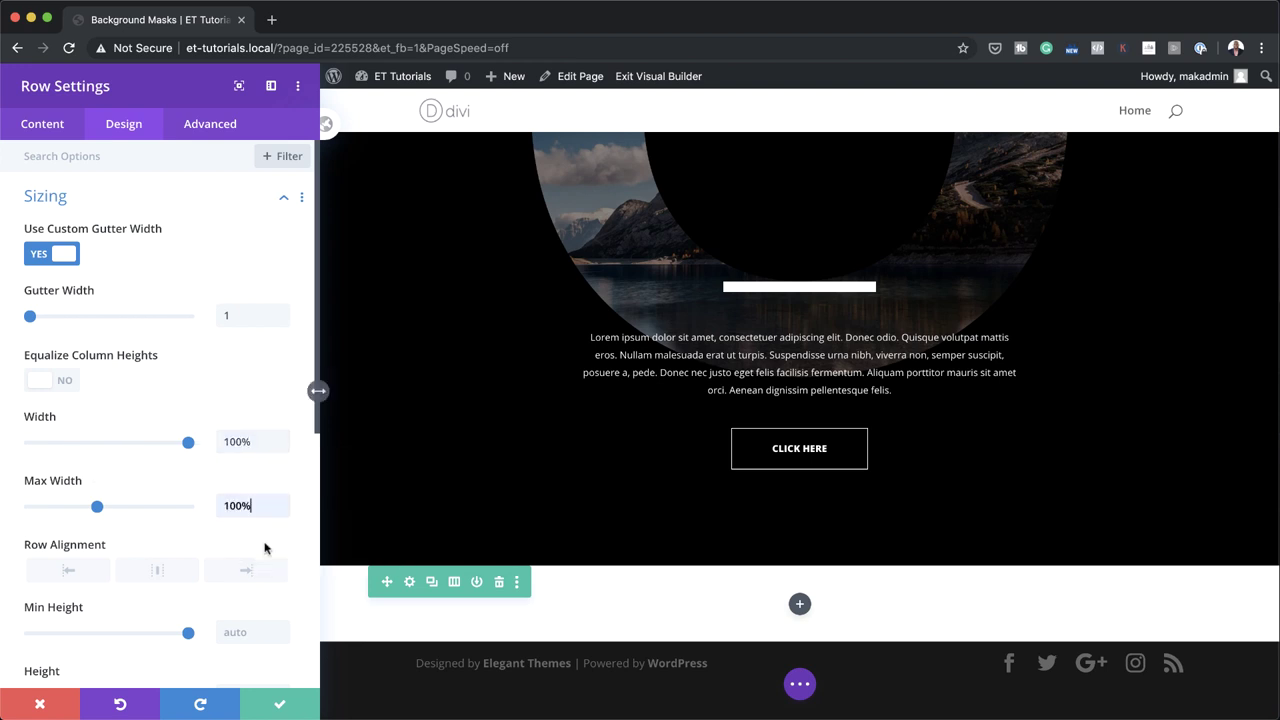
- Set the row's top and bottom padding to 0px and save the row settings
{"action": "scroll", "coordinate": [185, 543], "scroll_direction": "down", "scroll_amount": 5}
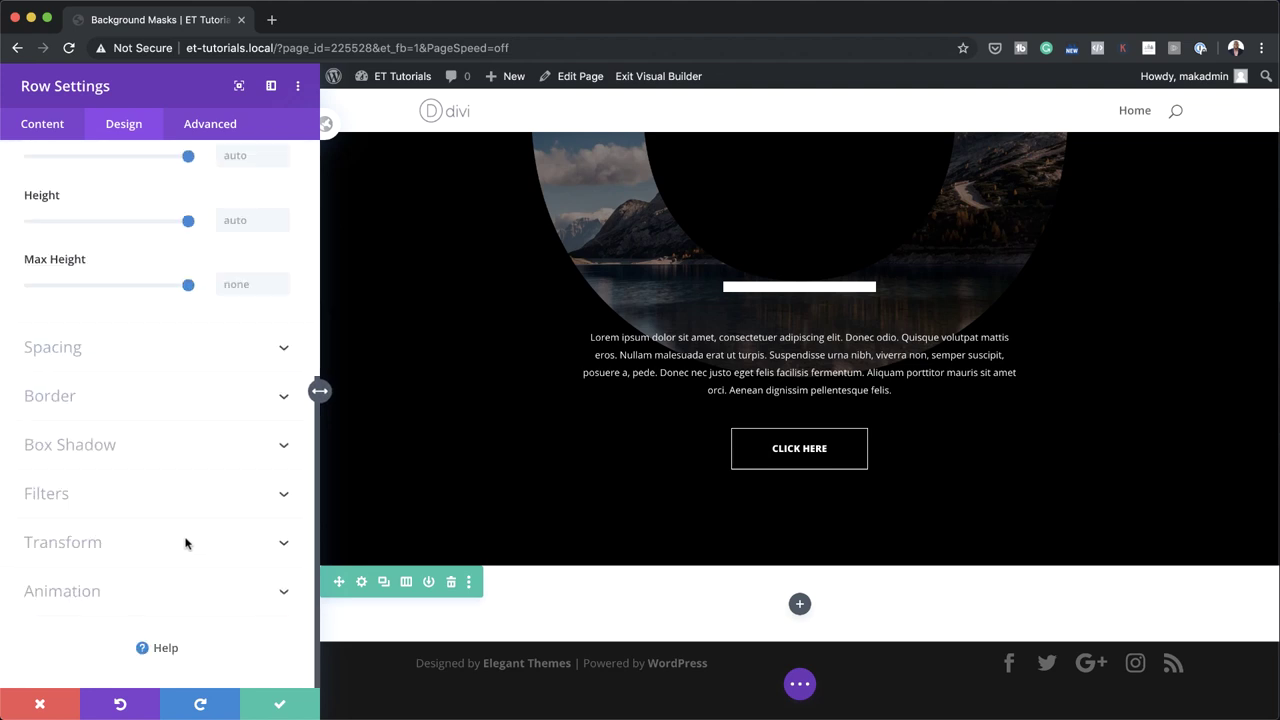
{"action": "left_click", "coordinate": [62, 357]}
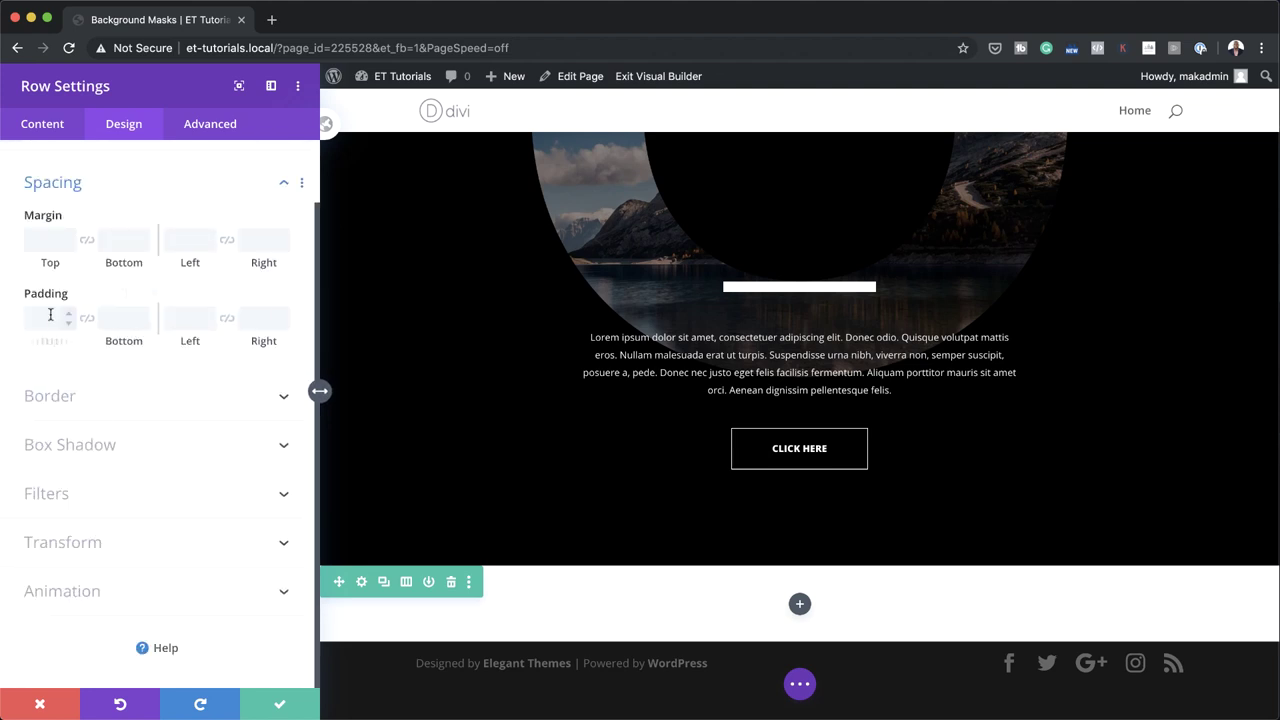
{"action": "left_click", "coordinate": [50, 316]}
{"action": "type", "text": "0"}
{"action": "left_click", "coordinate": [88, 320]}
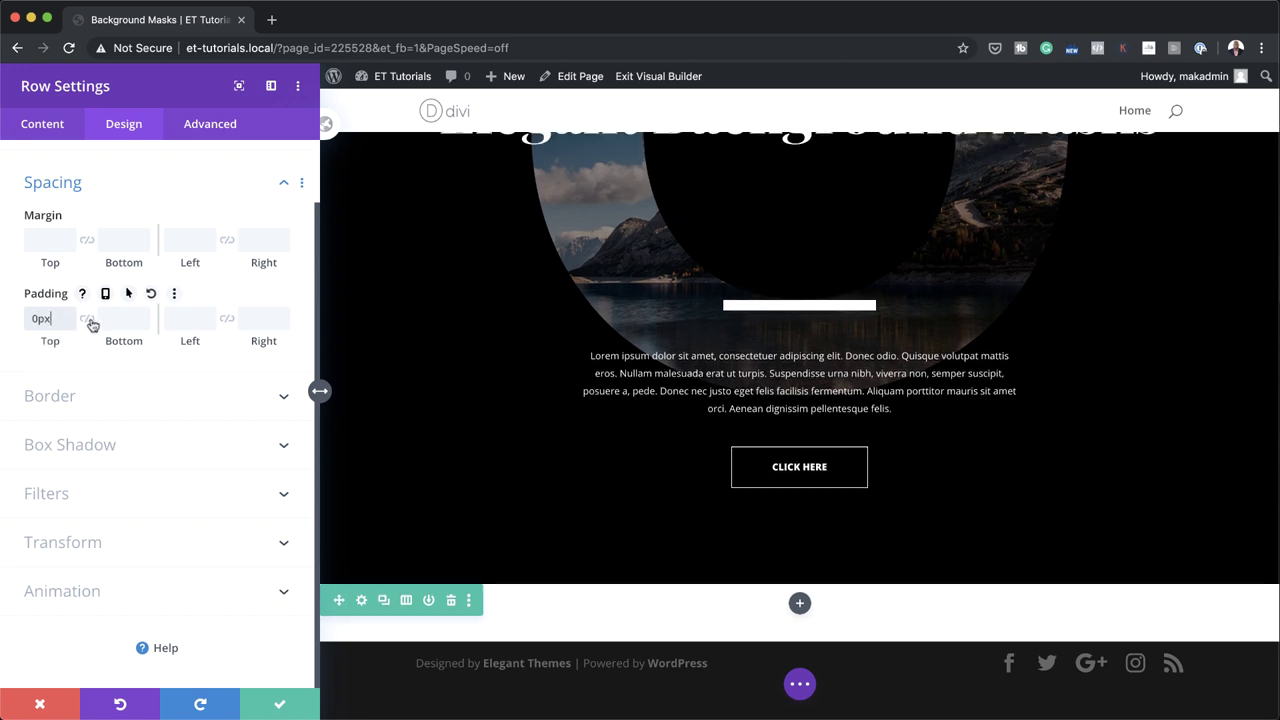
{"action": "left_click", "coordinate": [280, 704]}
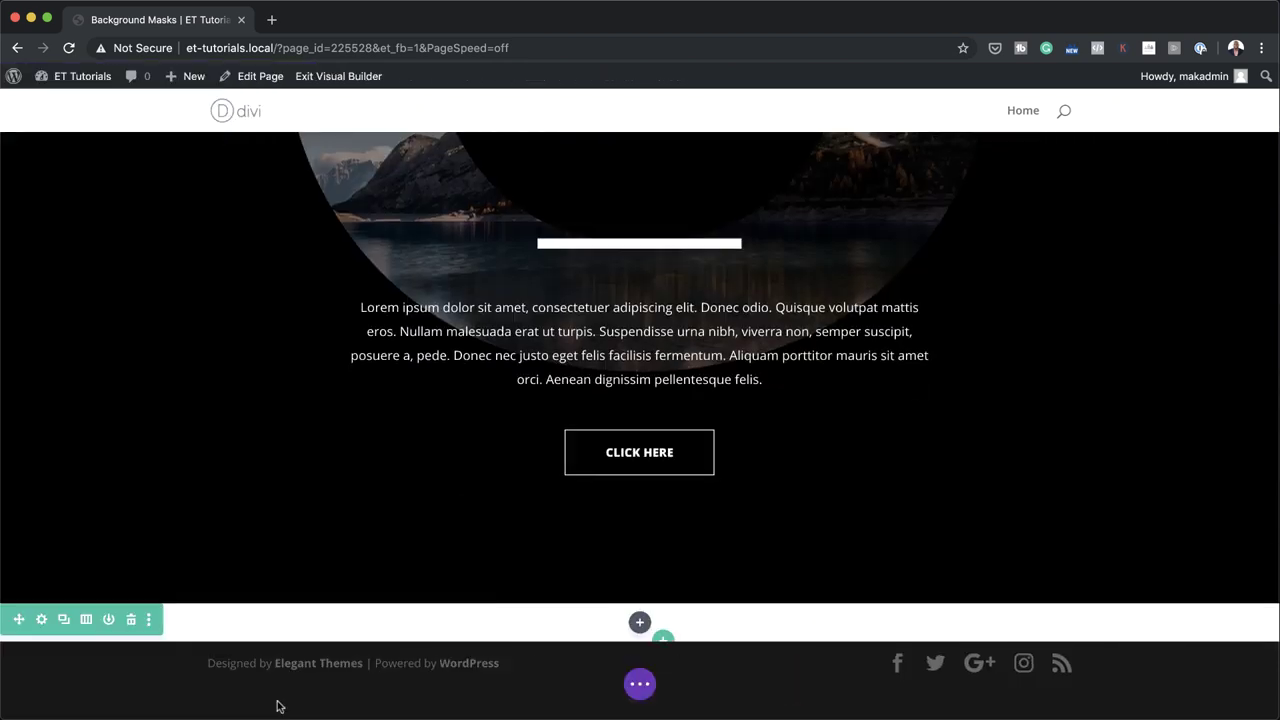
- Insert a Text module into the new full-width row below the mountain section
{"action": "scroll", "coordinate": [614, 591], "scroll_direction": "down", "scroll_amount": 3}
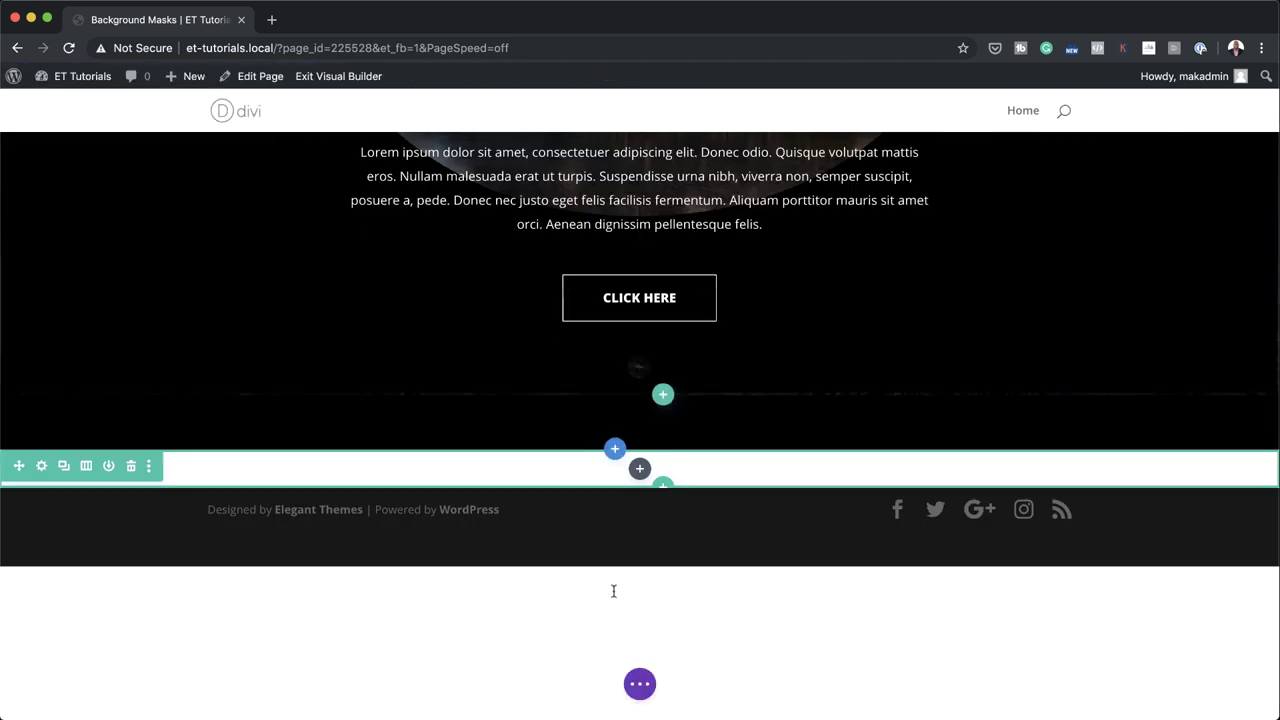
{"action": "left_click", "coordinate": [640, 470]}
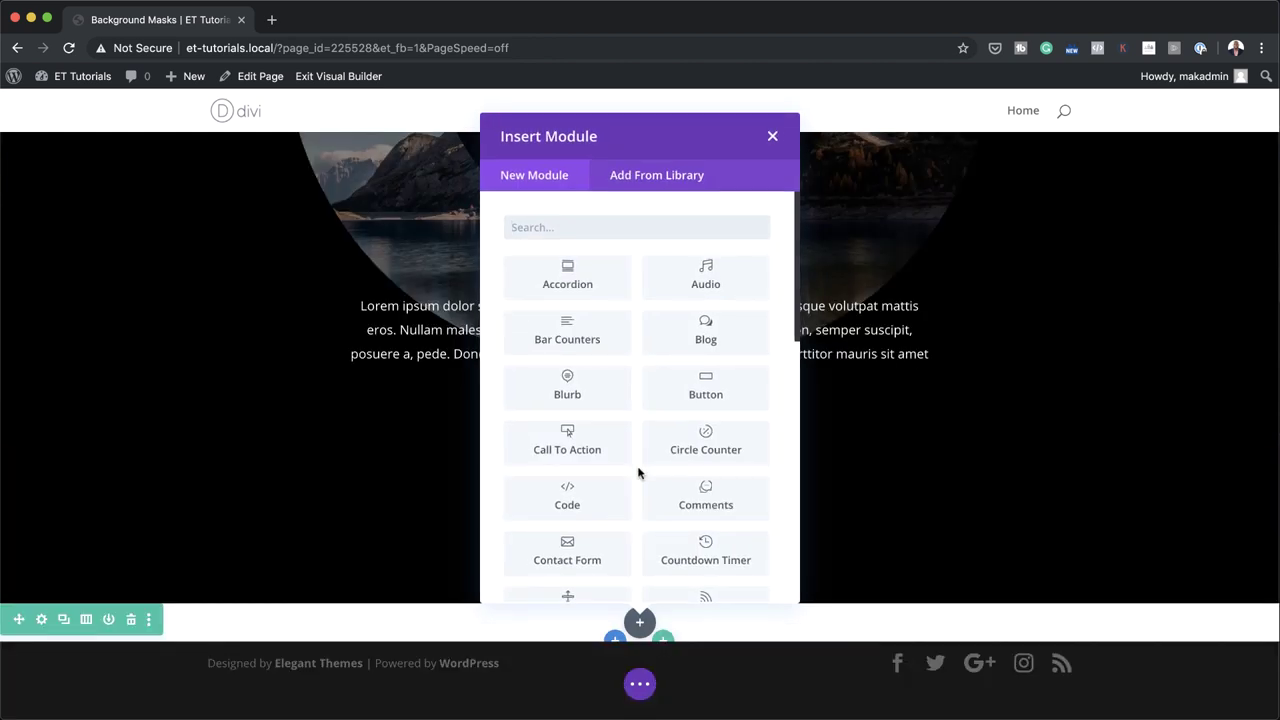
{"action": "type", "text": "text"}
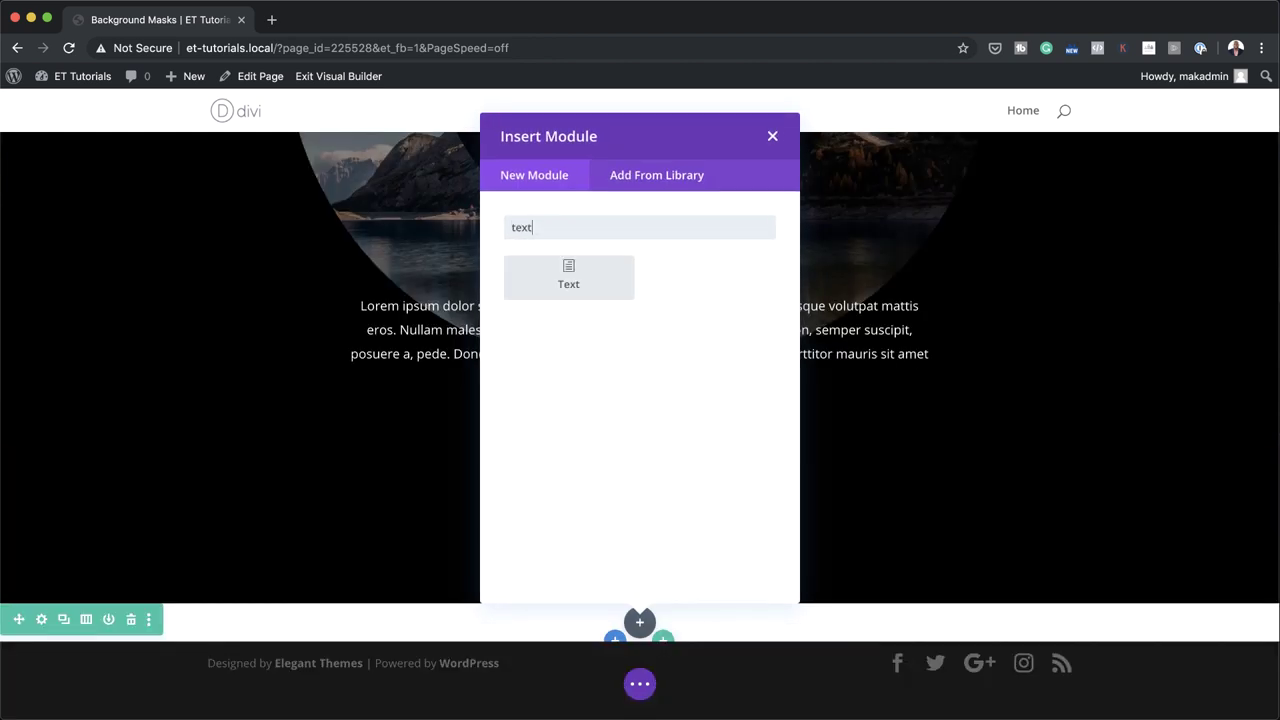
{"action": "left_click", "coordinate": [567, 280]}
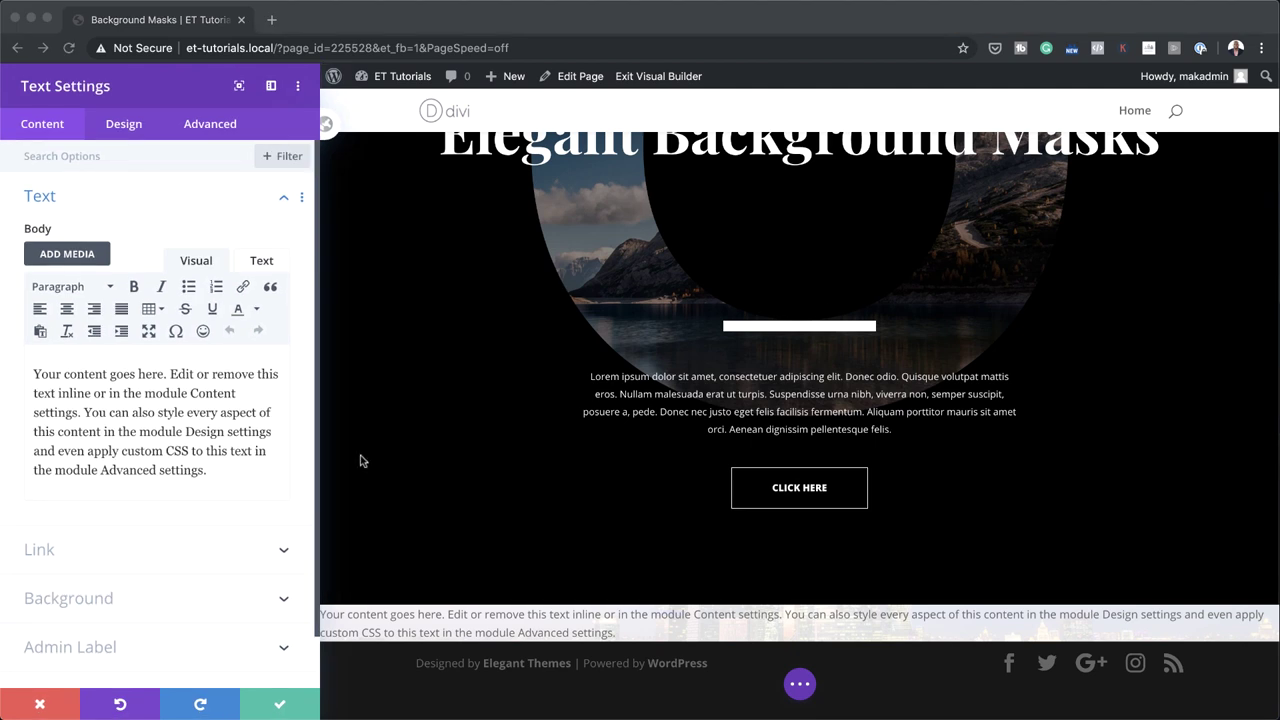
- Replace the Text module's placeholder body with three lozenge characters (◊◊◊) and give the module a white background color
{"action": "left_click_drag", "start_coordinate": [251, 468], "coordinate": [23, 373]}
{"action": "key", "text": "BackSpace"}
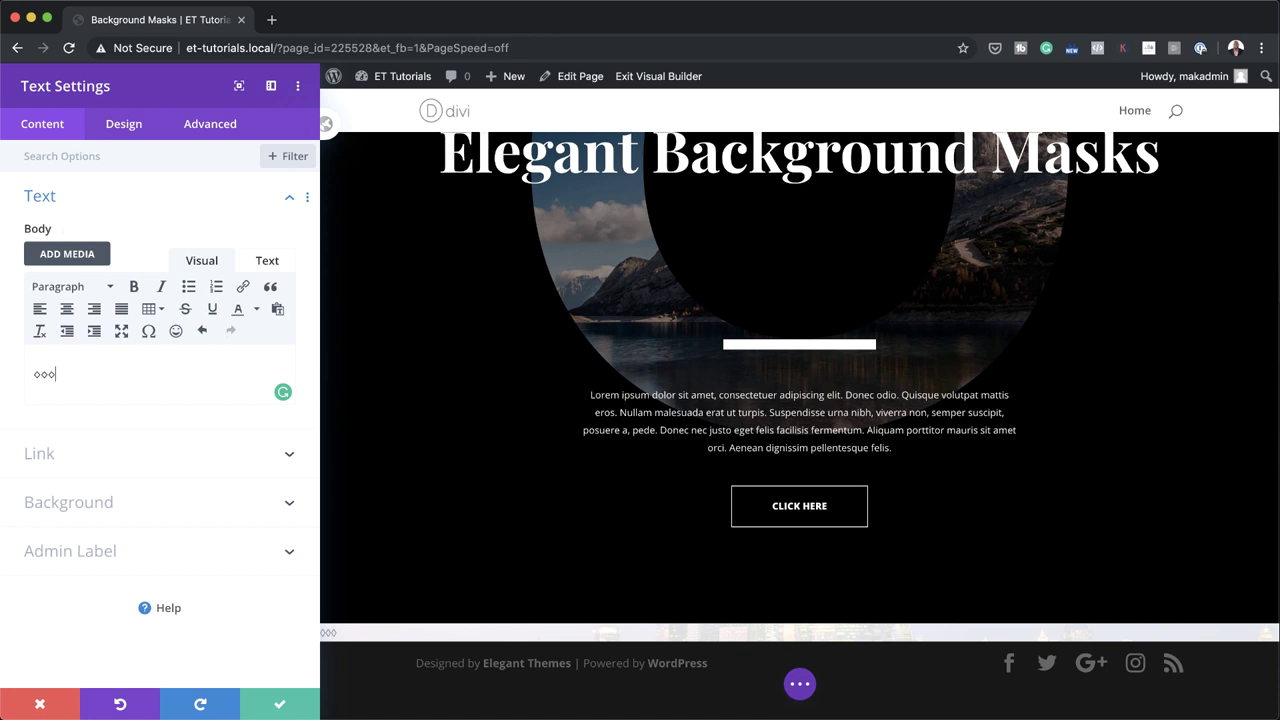
{"action": "left_click", "coordinate": [103, 503]}
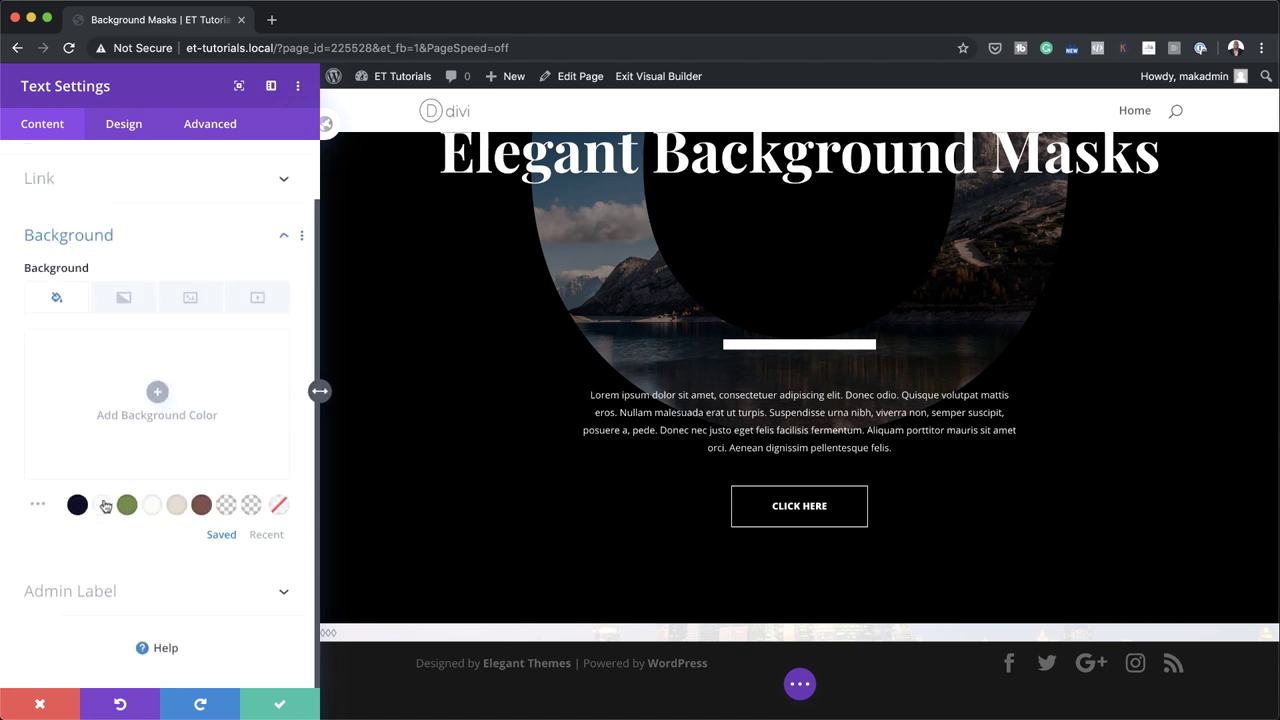
{"action": "left_click", "coordinate": [104, 505]}
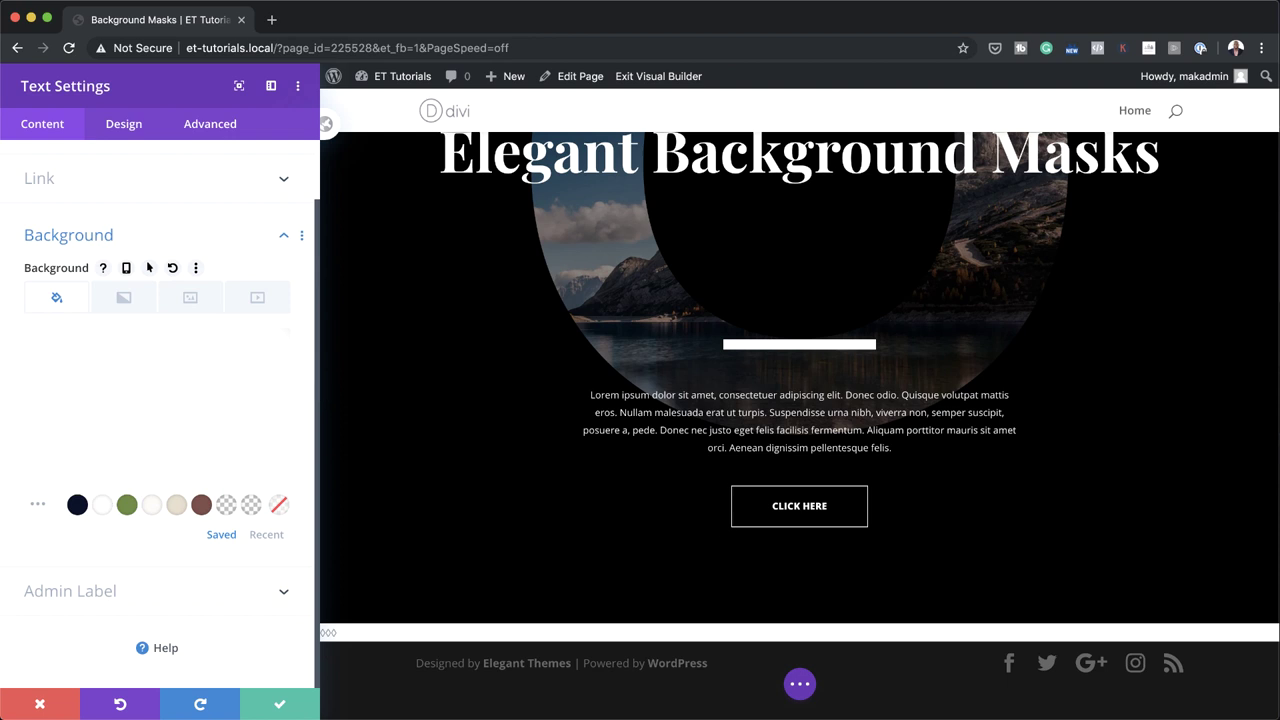
- Set the lozenge text's font to Poppins and its color to #0c0c0c
{"action": "left_click", "coordinate": [125, 125]}
{"action": "left_click", "coordinate": [50, 200]}
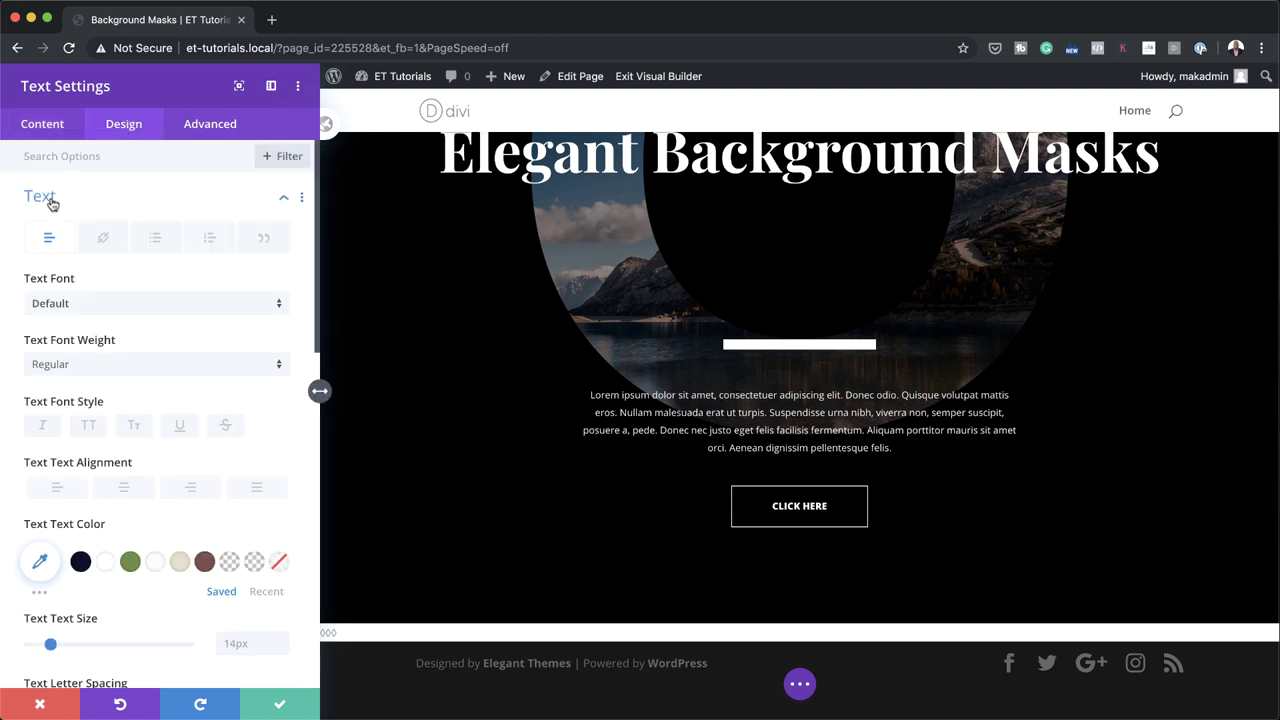
{"action": "left_click", "coordinate": [78, 304]}
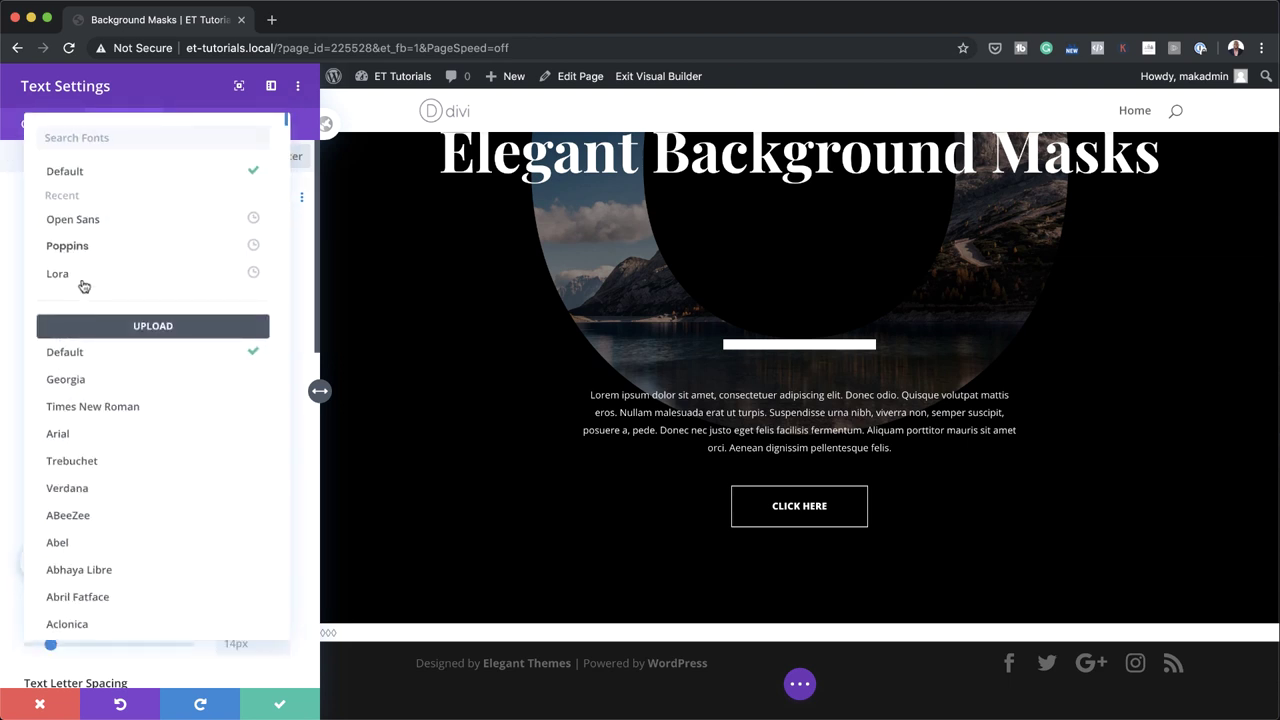
{"action": "left_click", "coordinate": [87, 247]}
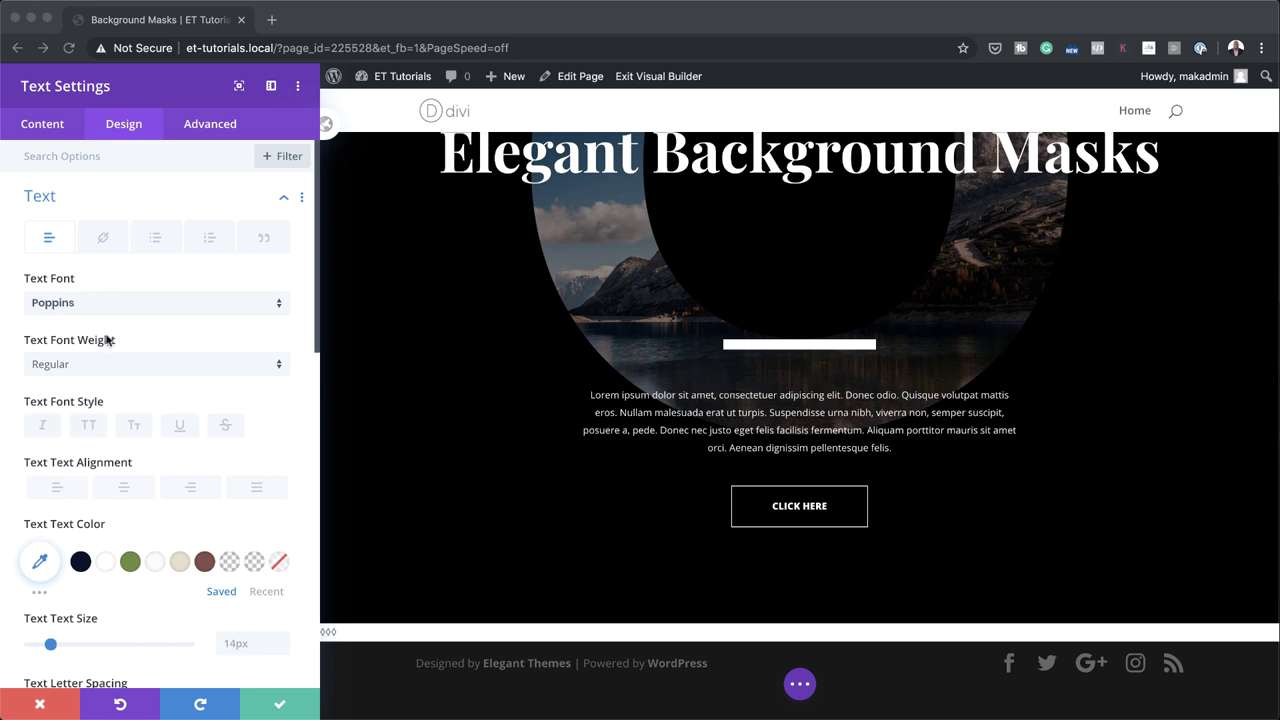
{"action": "left_click", "coordinate": [40, 561]}
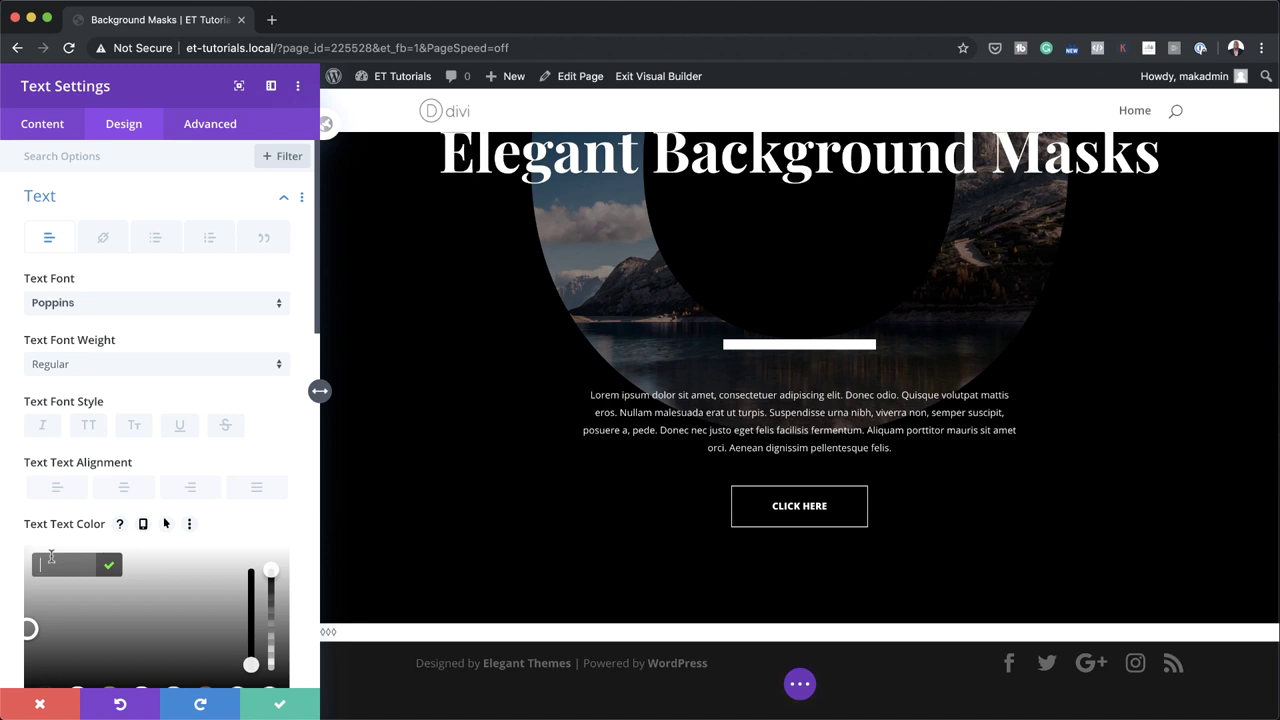
{"action": "type", "text": "#0c0c0c"}
{"action": "scroll", "coordinate": [155, 515], "scroll_direction": "down", "scroll_amount": 4}
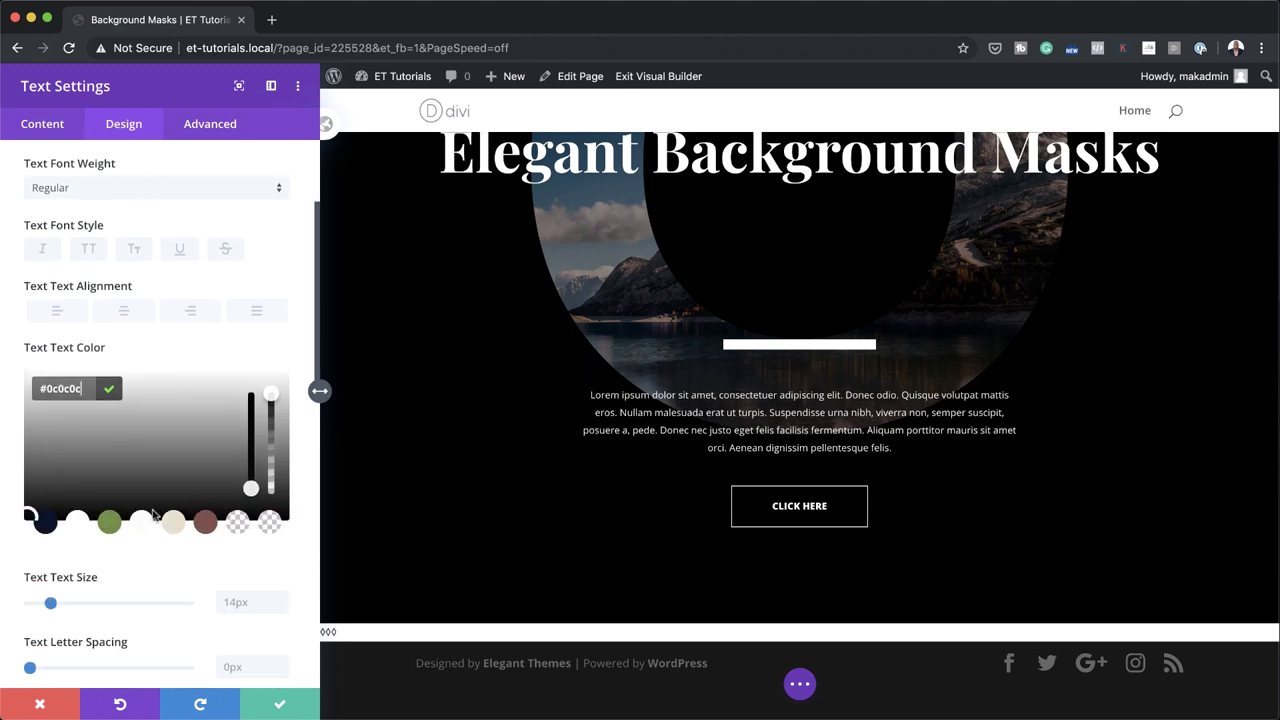
{"action": "scroll", "coordinate": [177, 517], "scroll_direction": "down", "scroll_amount": 1}
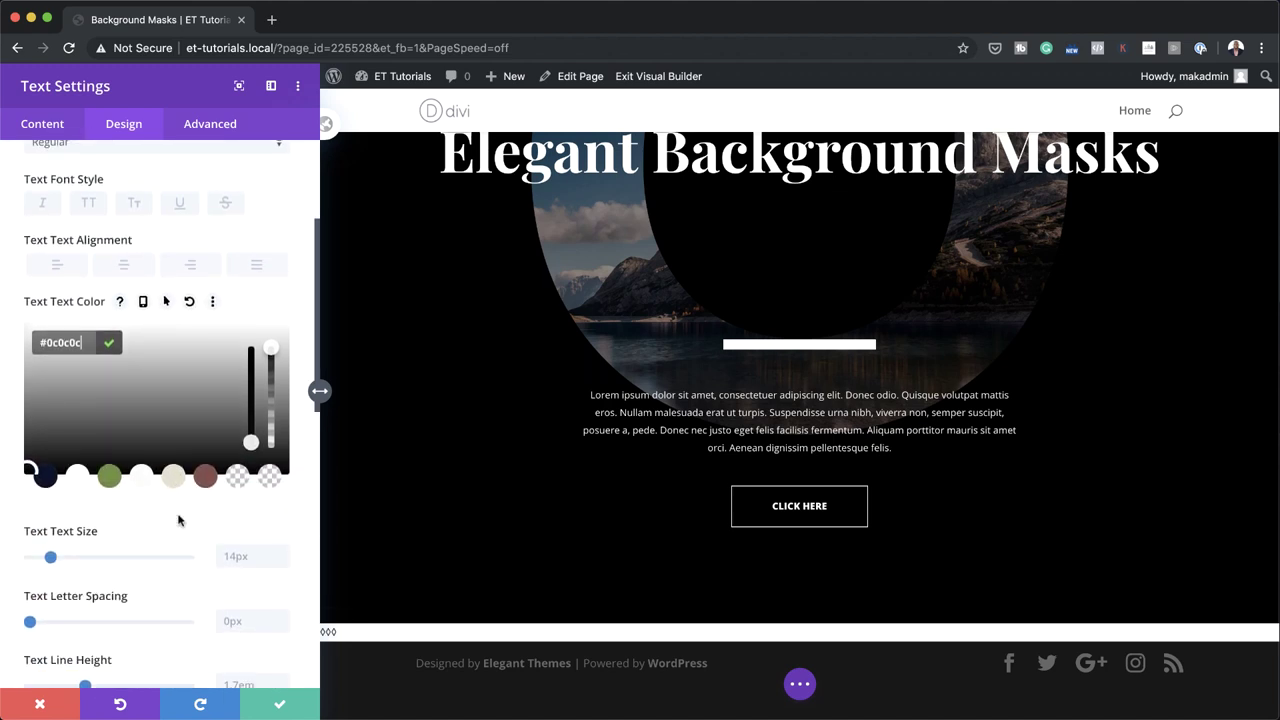
- Enlarge the lozenge text to 80vw and center-align it
{"action": "left_click", "coordinate": [236, 535]}
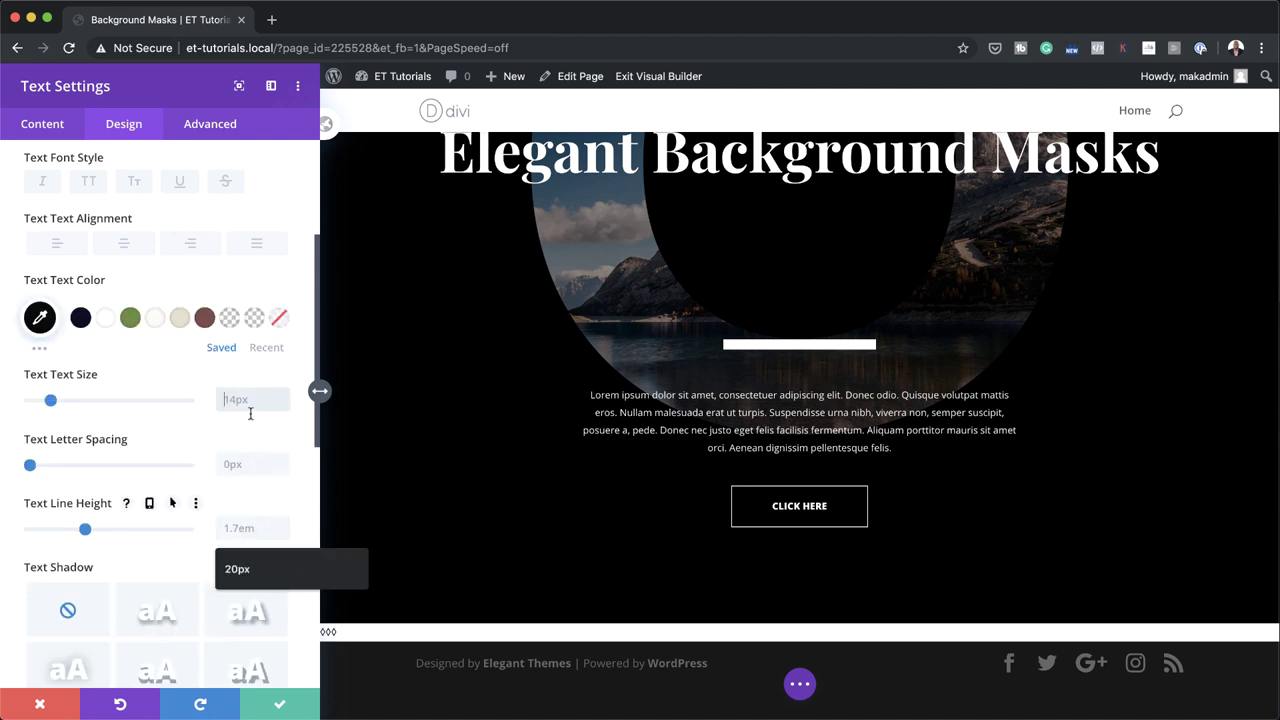
{"action": "type", "text": "80vw"}
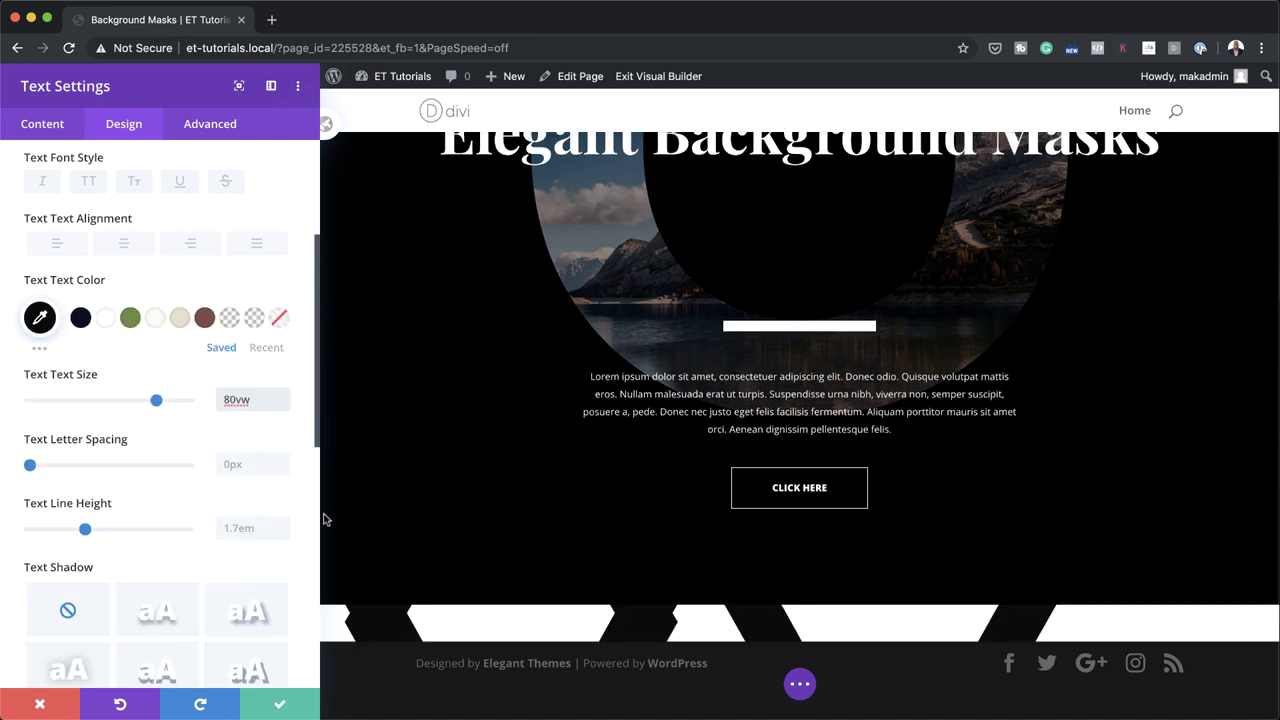
{"action": "left_click", "coordinate": [124, 246]}
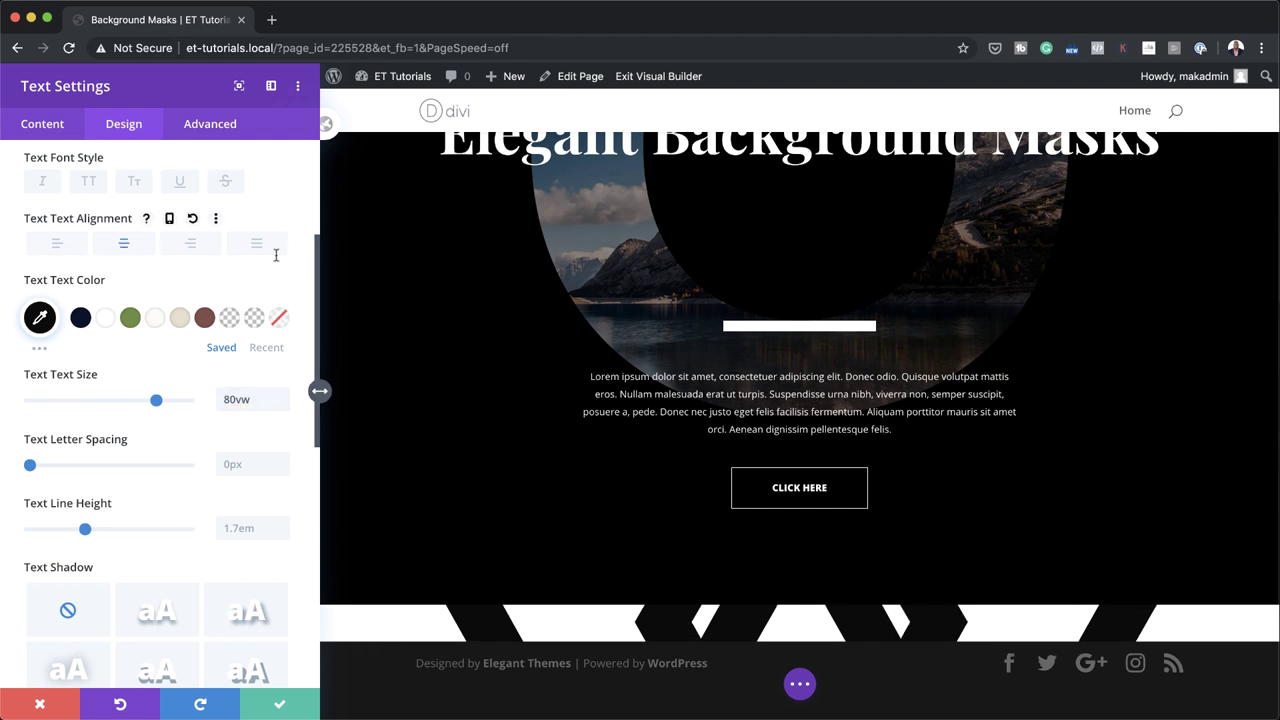
- Set the Text module's top padding to 27.8vw
{"action": "scroll", "coordinate": [155, 570], "scroll_direction": "down", "scroll_amount": 6}
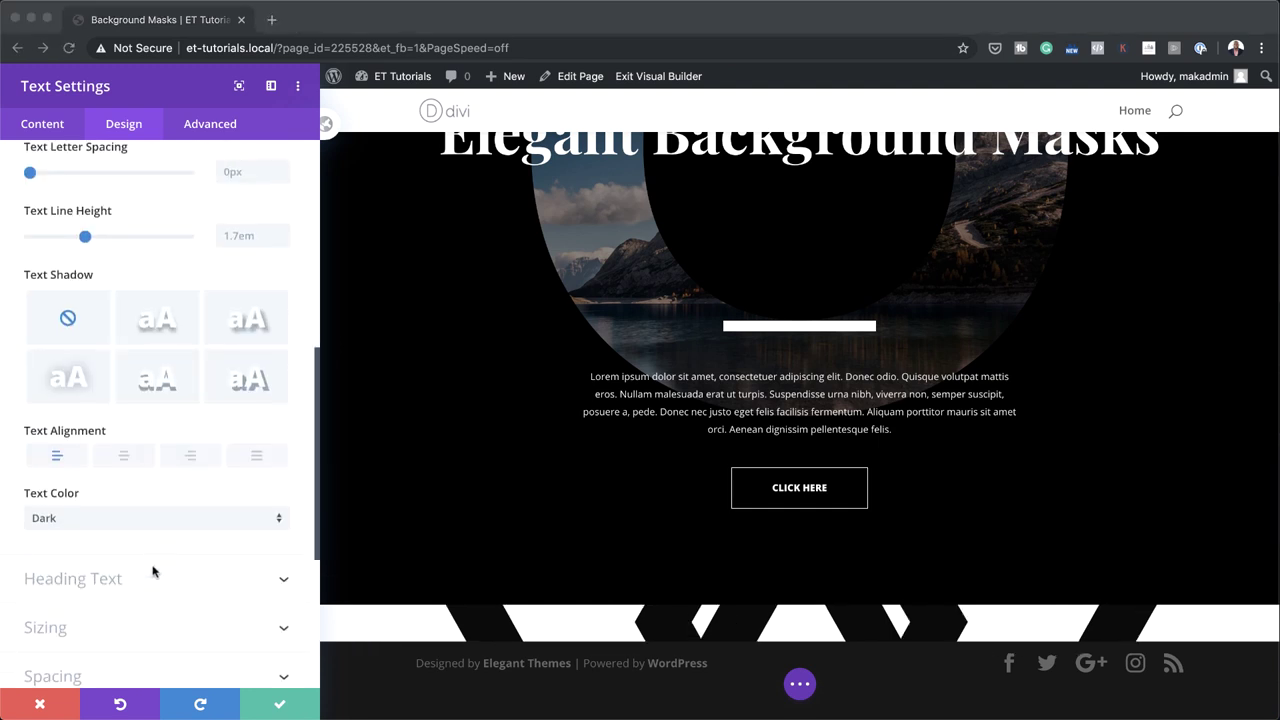
{"action": "scroll", "coordinate": [153, 571], "scroll_direction": "down", "scroll_amount": 3}
{"action": "left_click", "coordinate": [63, 521]}
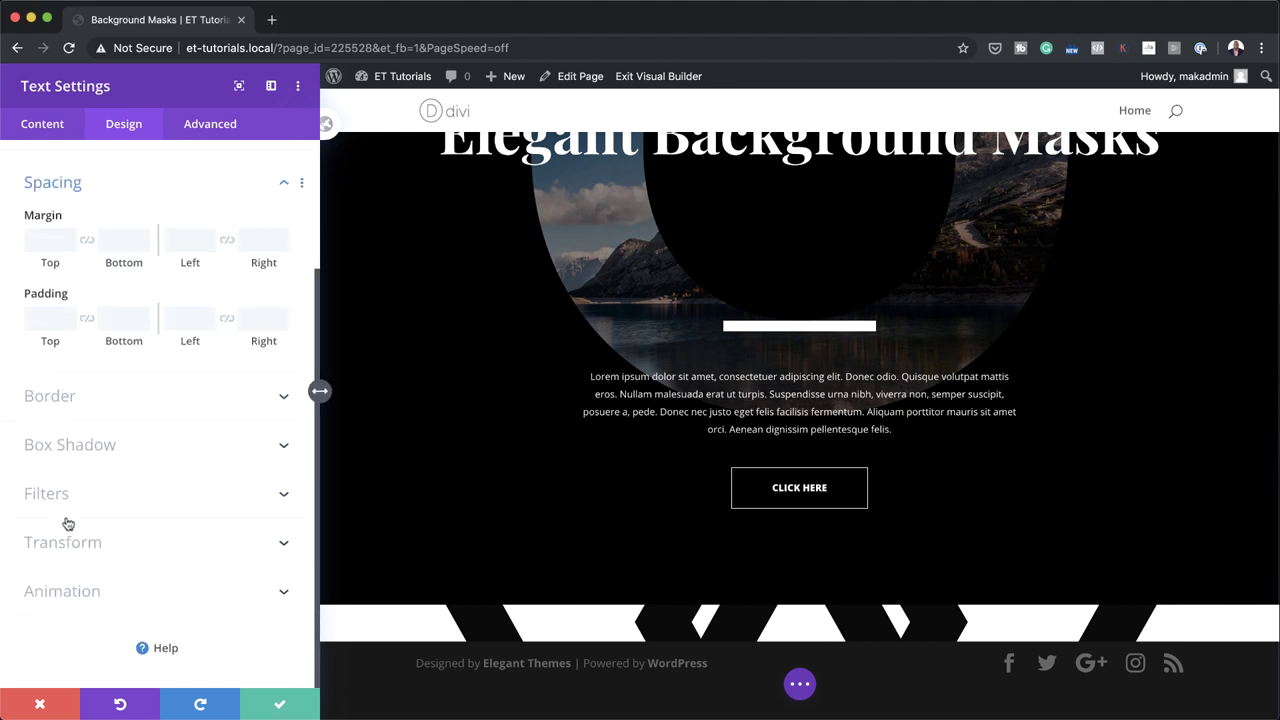
{"action": "left_click", "coordinate": [57, 313]}
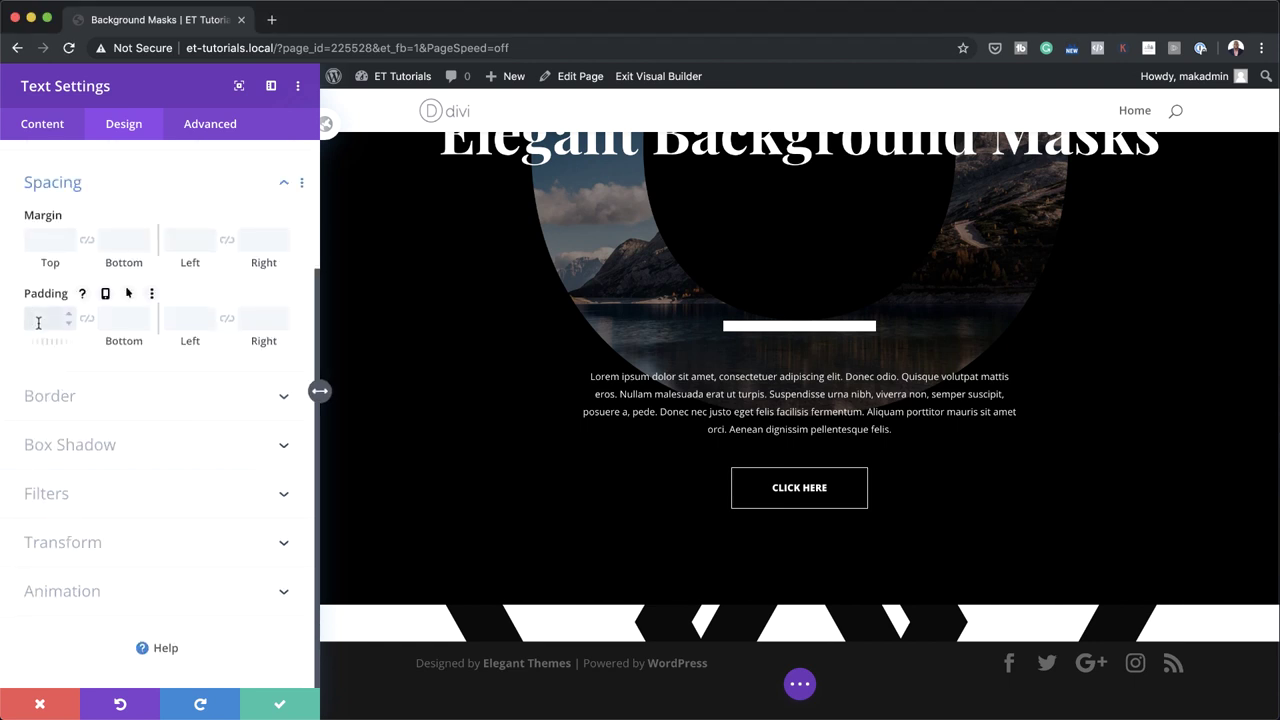
{"action": "type", "text": "27.8vw"}
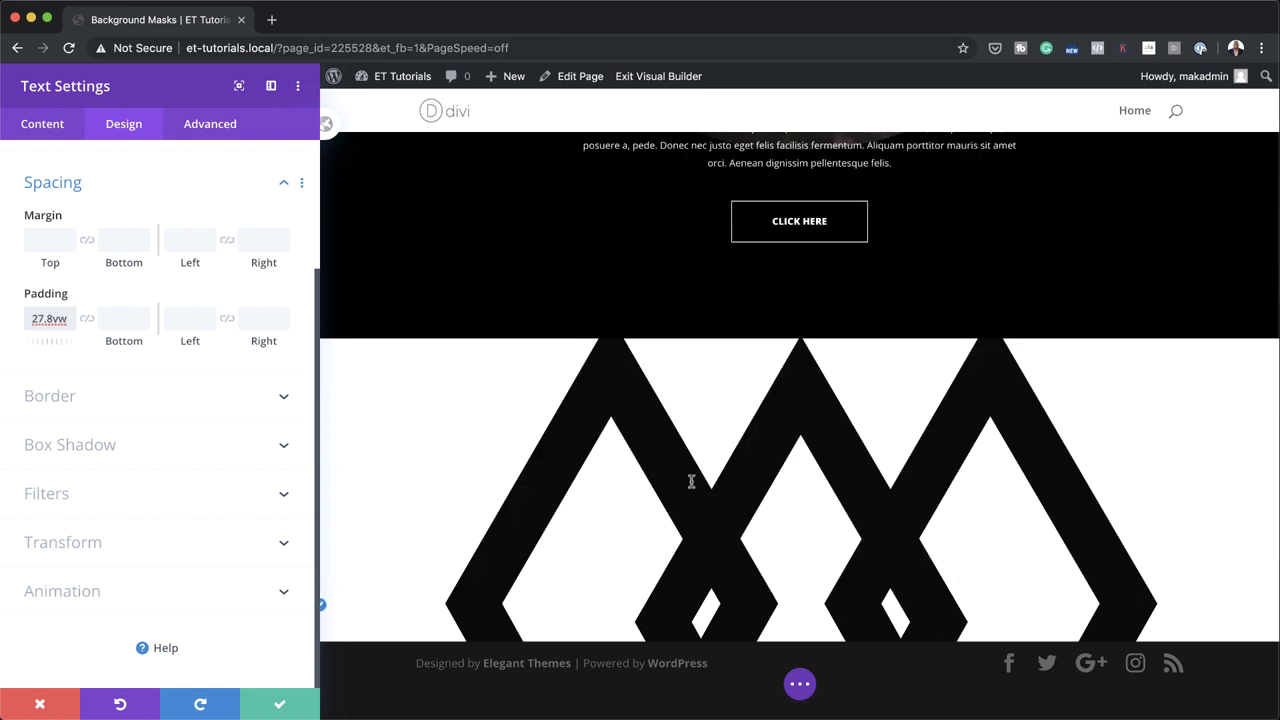
- Set the Text module's filter blend mode to Screen and save the module settings
{"action": "left_click", "coordinate": [69, 503]}
{"action": "scroll", "coordinate": [70, 500], "scroll_direction": "down", "scroll_amount": 6}
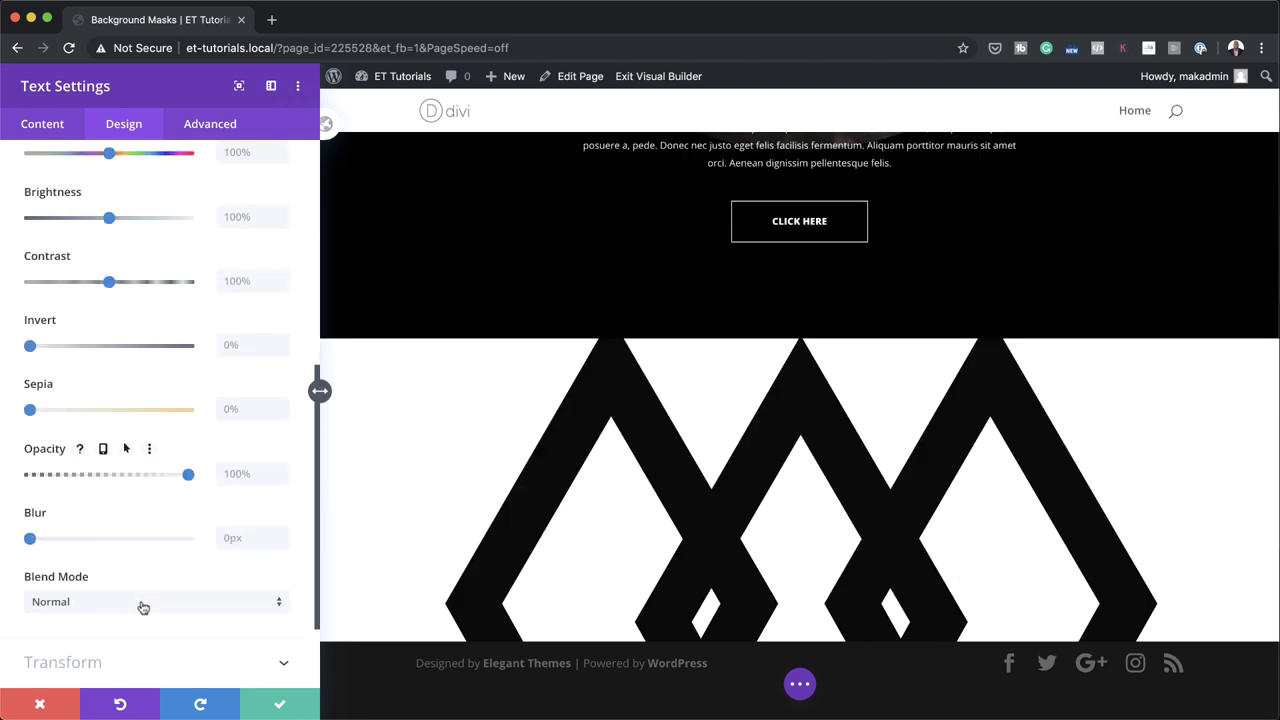
{"action": "left_click", "coordinate": [88, 485]}
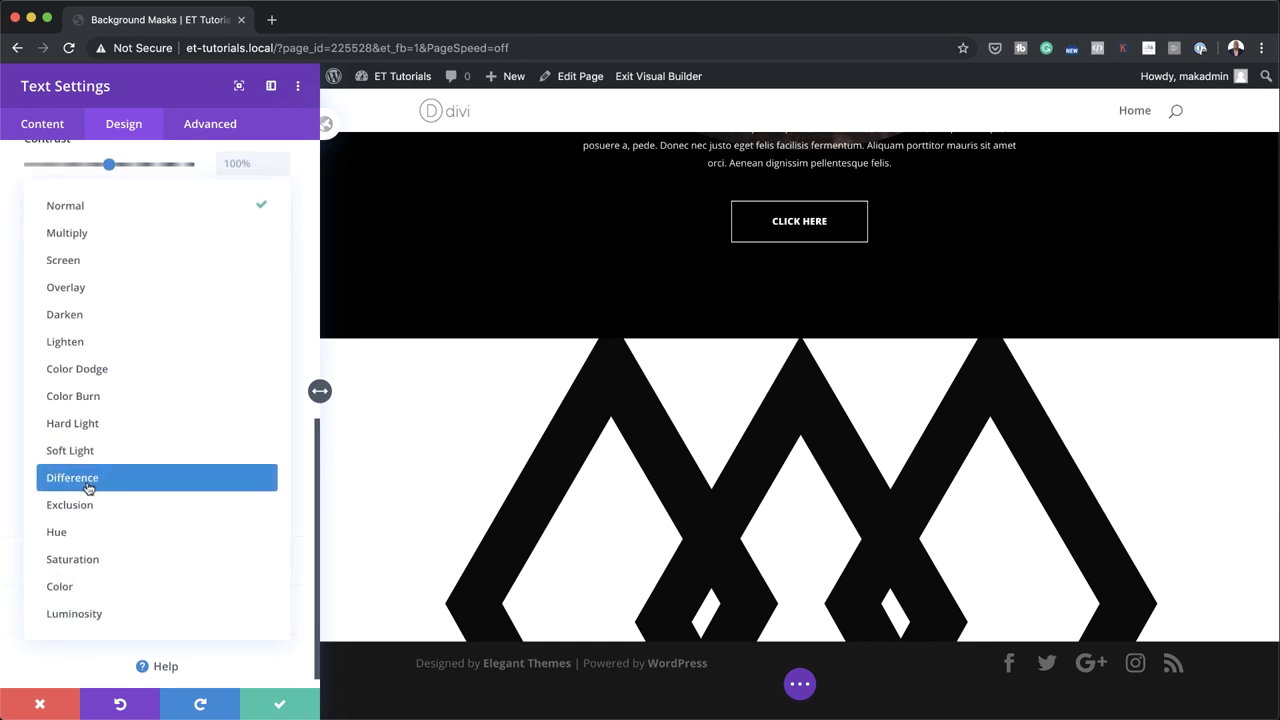
{"action": "left_click", "coordinate": [101, 260]}
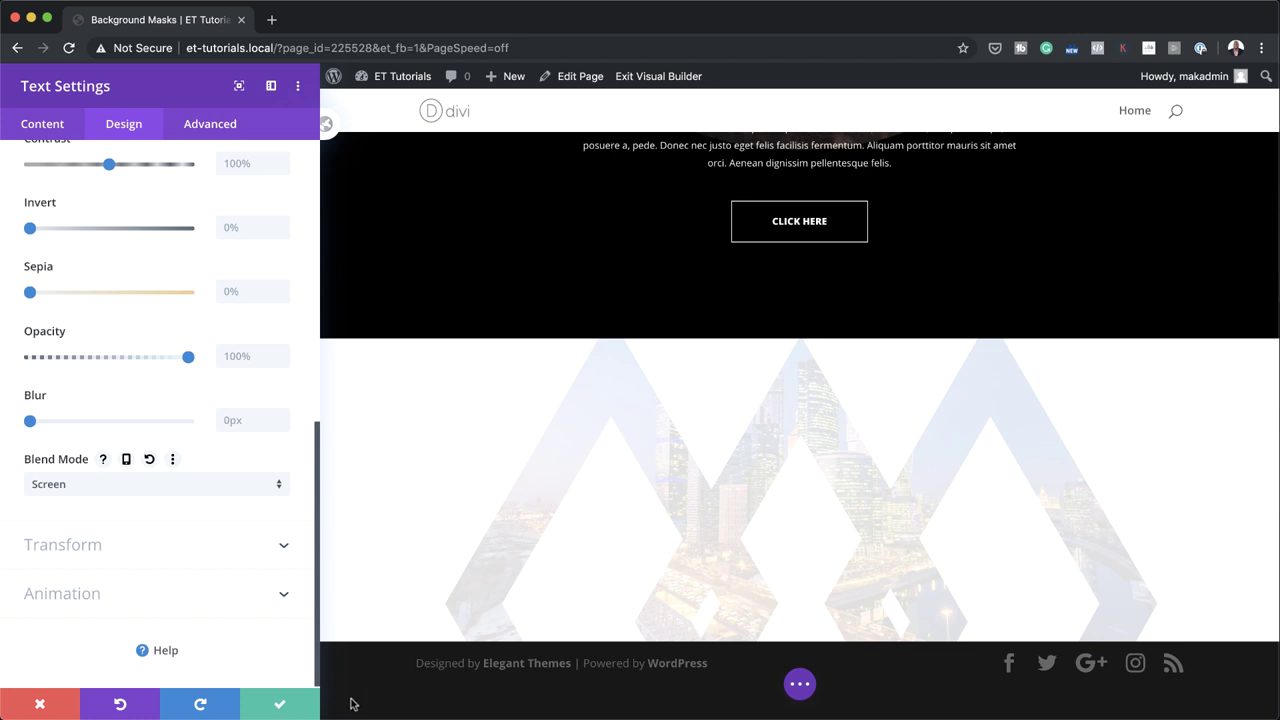
{"action": "left_click", "coordinate": [280, 704]}
{"action": "scroll", "coordinate": [576, 611], "scroll_direction": "down", "scroll_amount": 4}
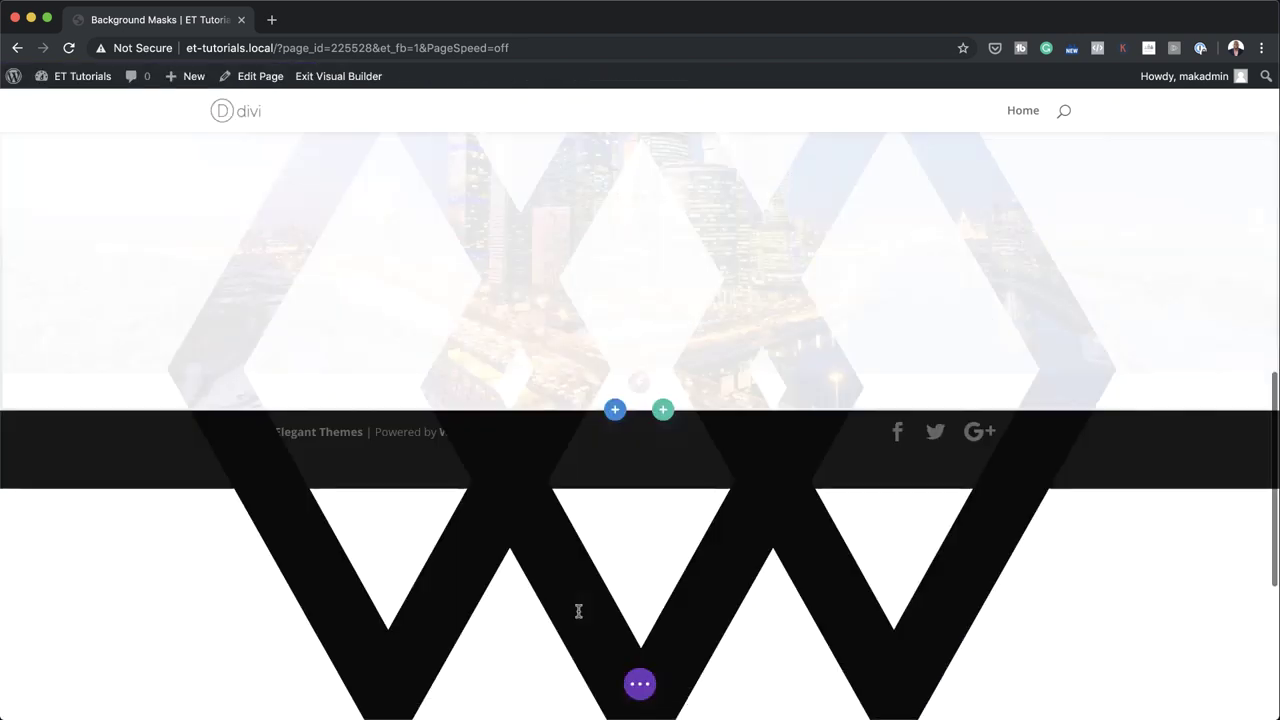
{"action": "scroll", "coordinate": [577, 609], "scroll_direction": "up", "scroll_amount": 3}
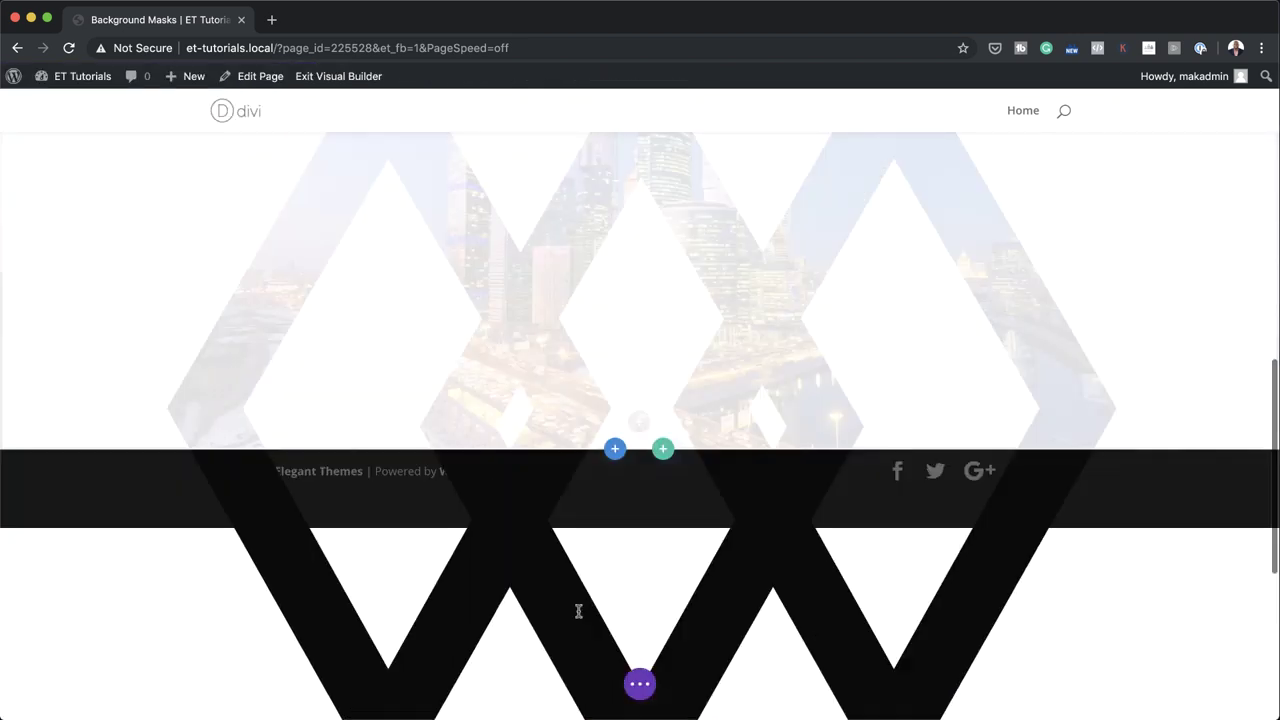
- Insert a single-column row below the lozenge text row, without adding a module to it yet
{"action": "left_click", "coordinate": [664, 450]}
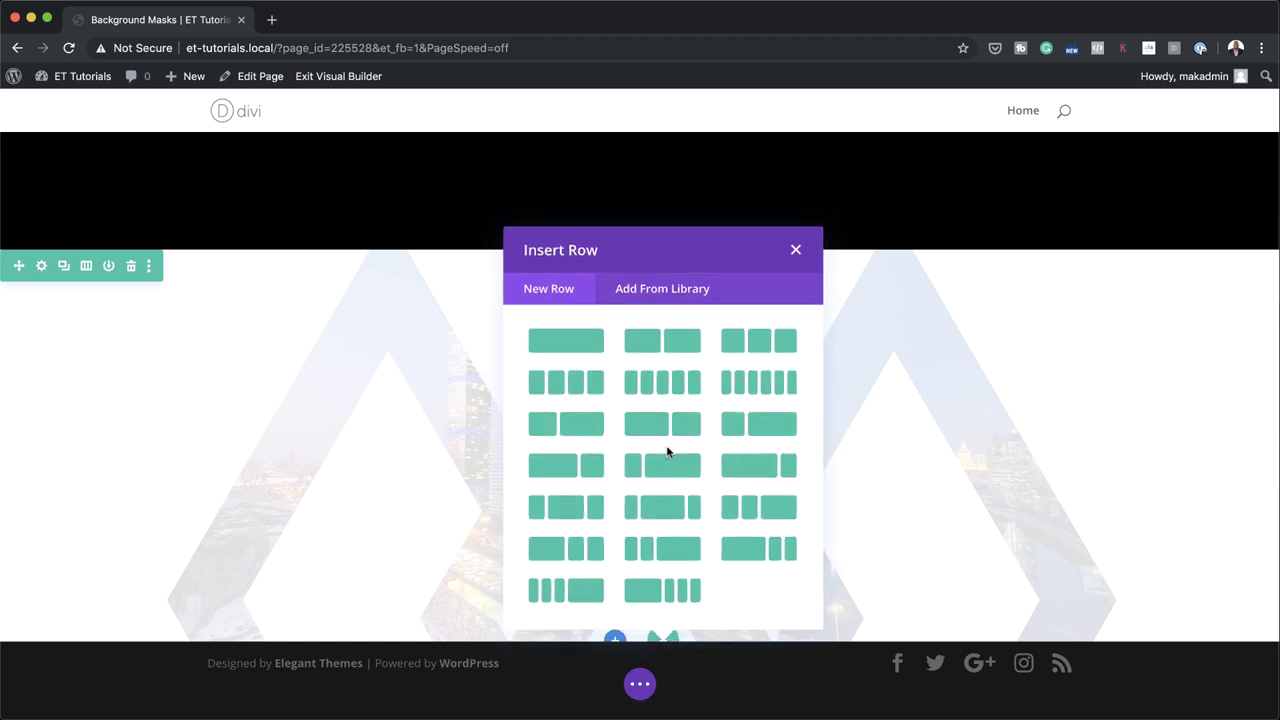
{"action": "left_click", "coordinate": [577, 342]}
{"action": "left_click", "coordinate": [769, 137]}
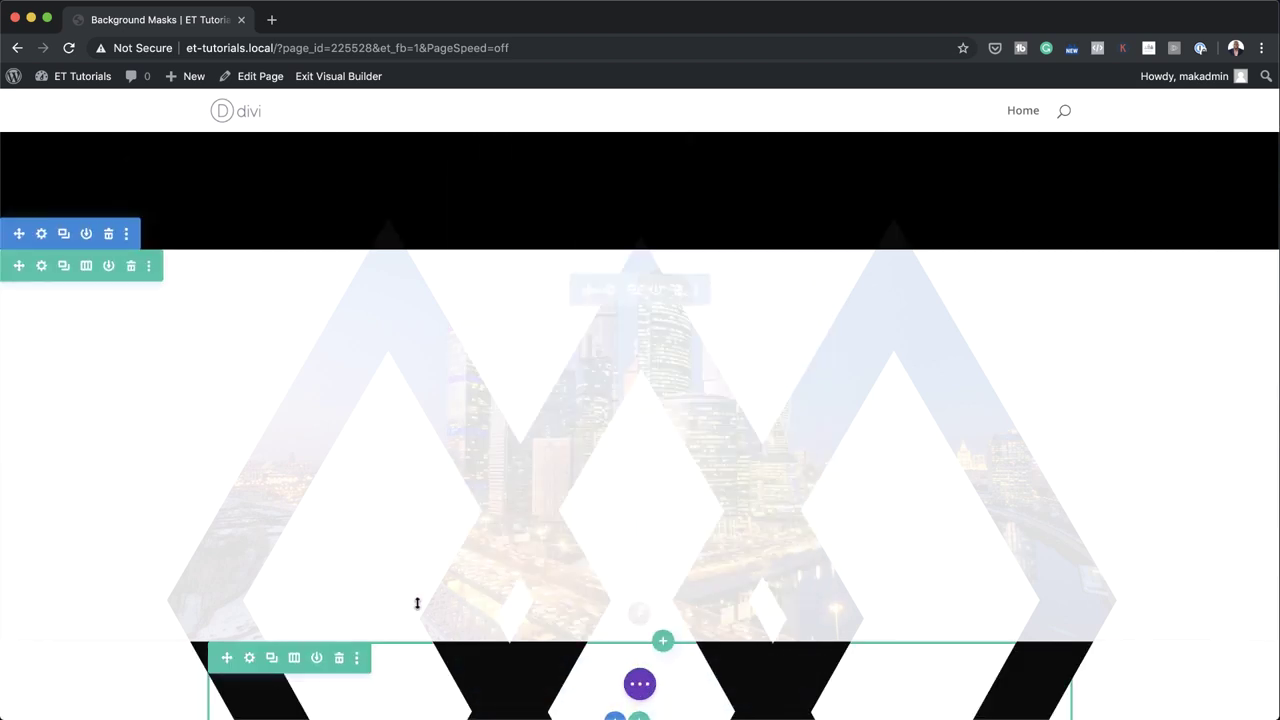
{"action": "scroll", "coordinate": [417, 600], "scroll_direction": "down", "scroll_amount": 3}
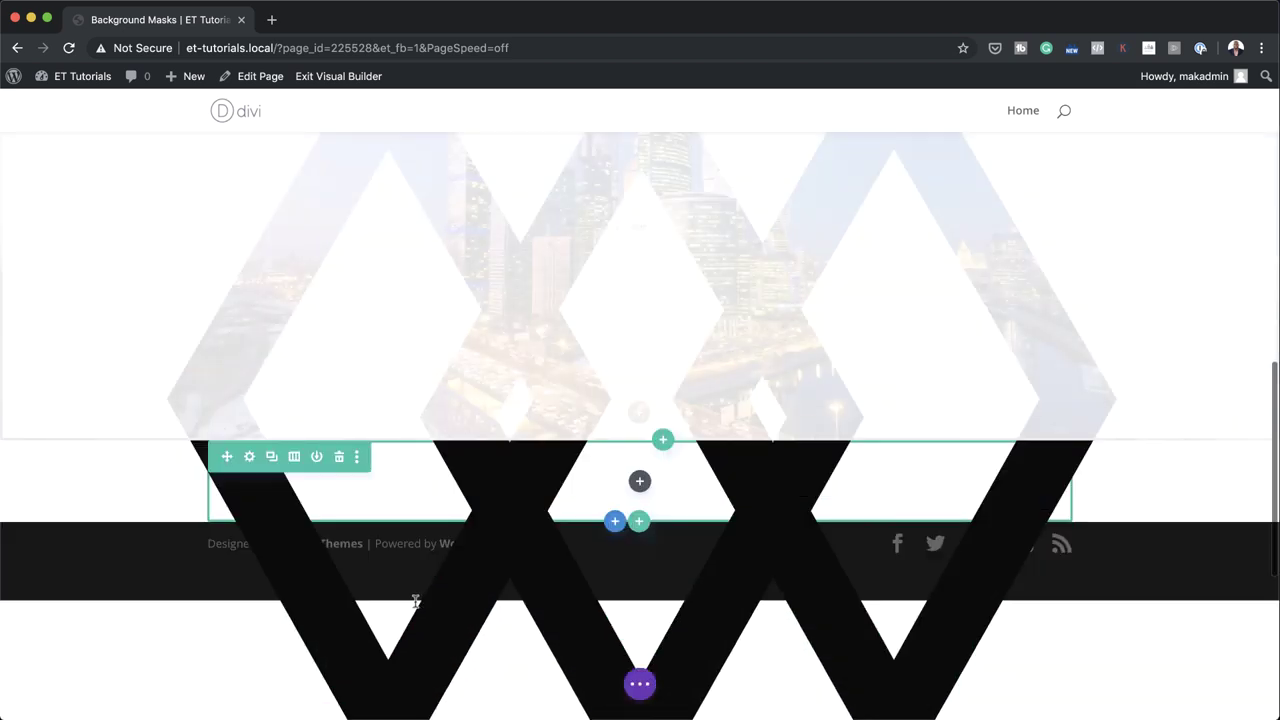
- Set the new row's custom gutter width to 1 and both its width and max width to 100%
{"action": "left_click", "coordinate": [250, 457]}
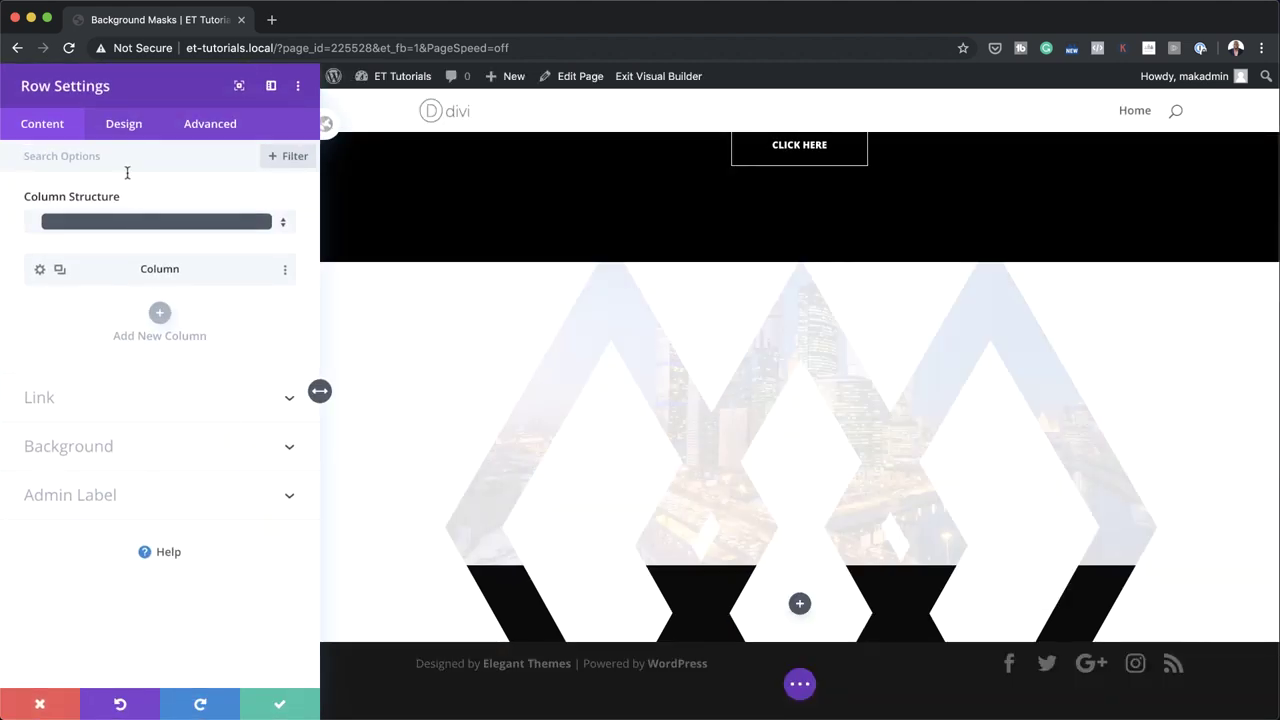
{"action": "left_click", "coordinate": [125, 125]}
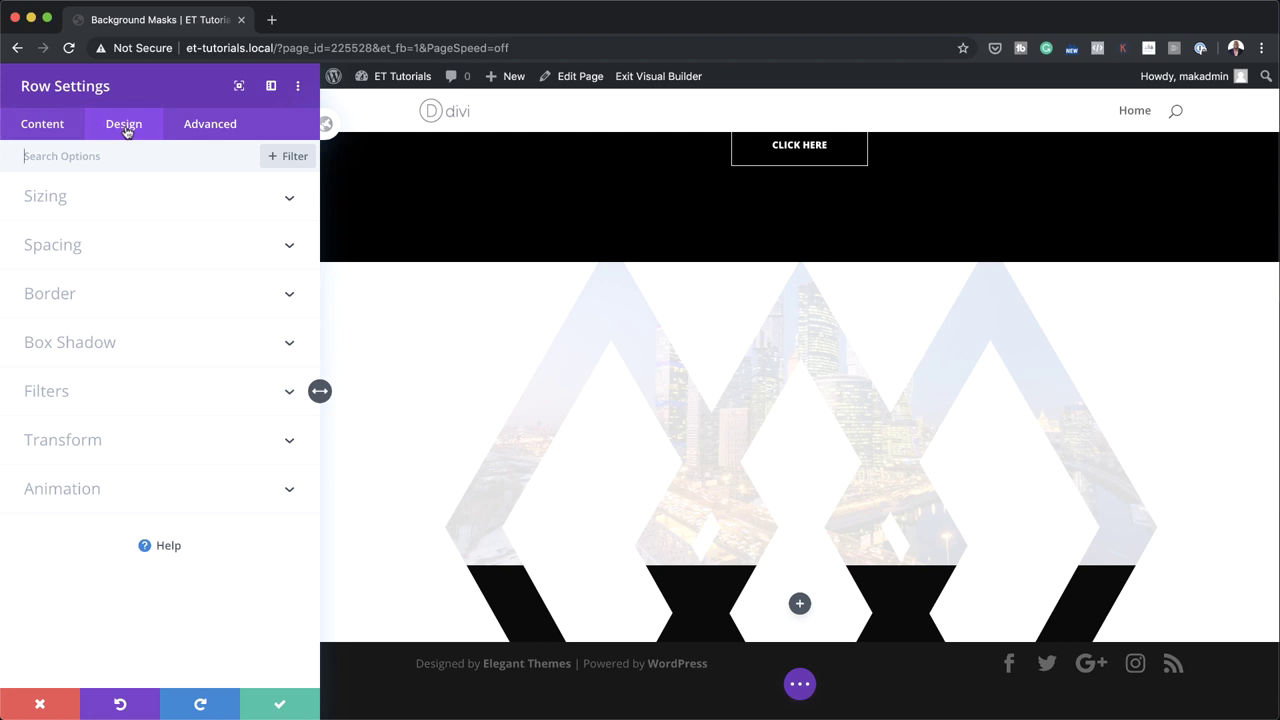
{"action": "left_click", "coordinate": [83, 205]}
{"action": "left_click", "coordinate": [62, 258]}
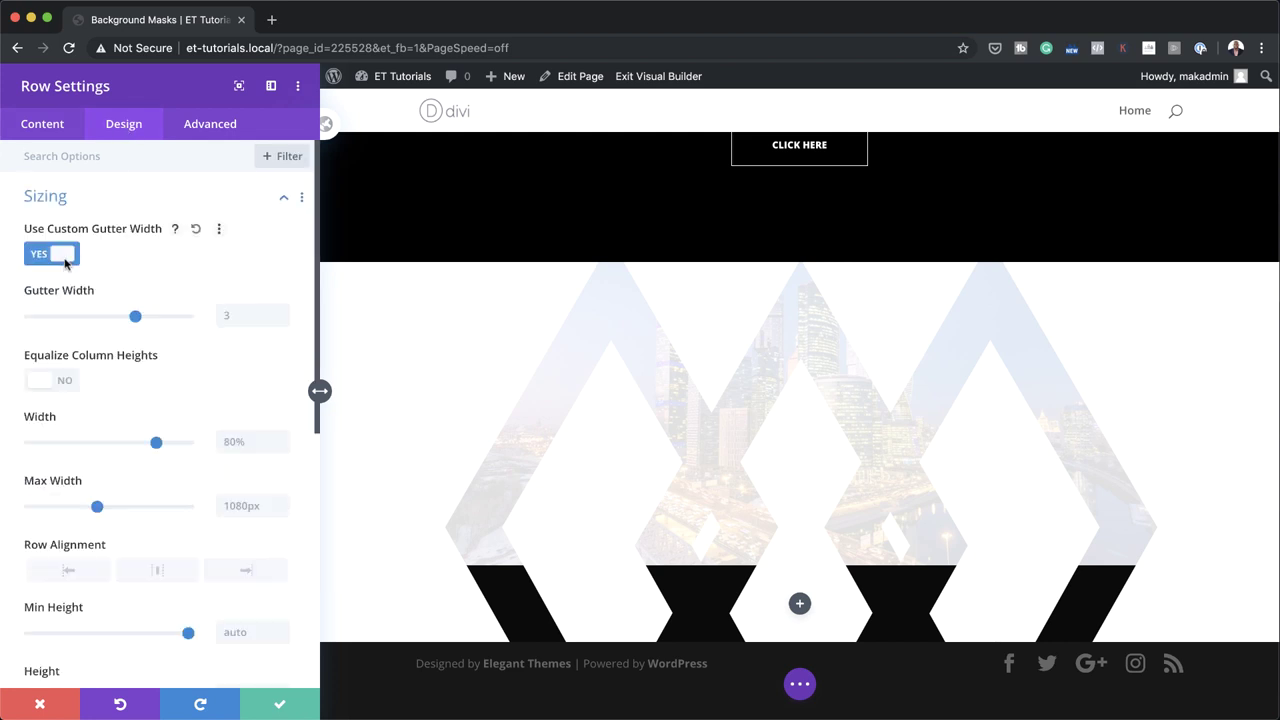
{"action": "left_click_drag", "start_coordinate": [136, 317], "coordinate": [0, 318]}
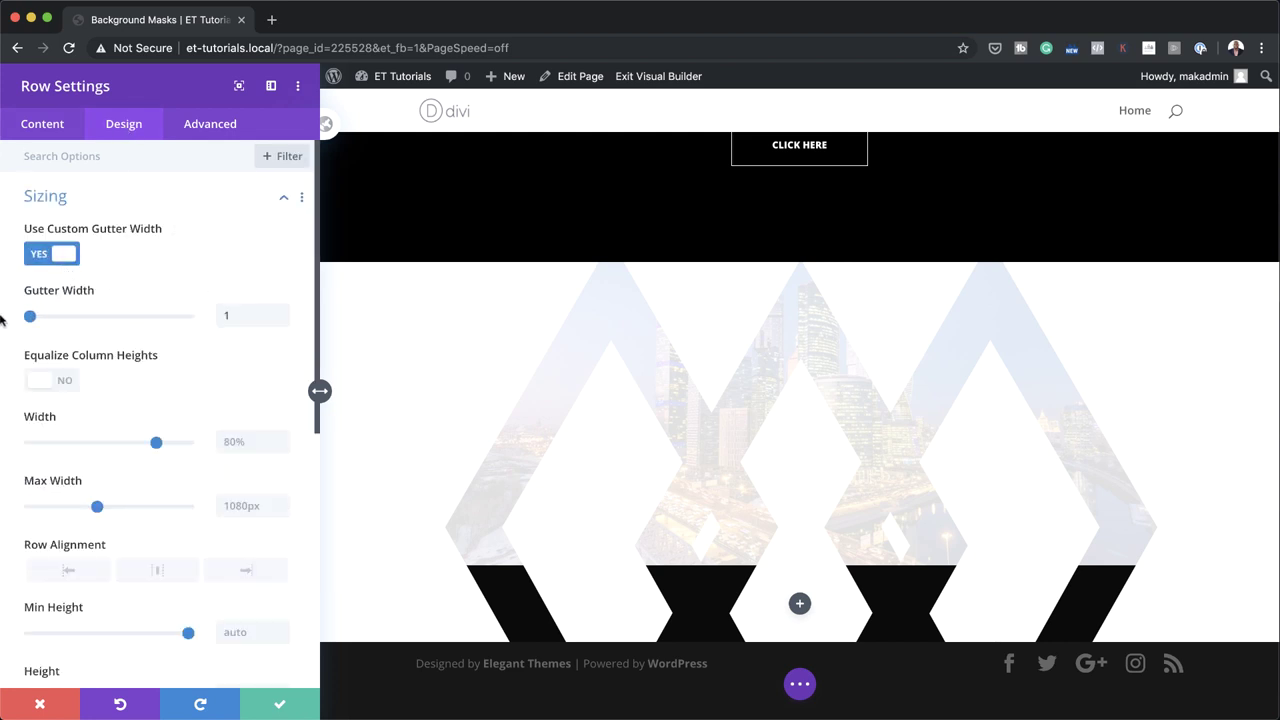
{"action": "left_click", "coordinate": [247, 435]}
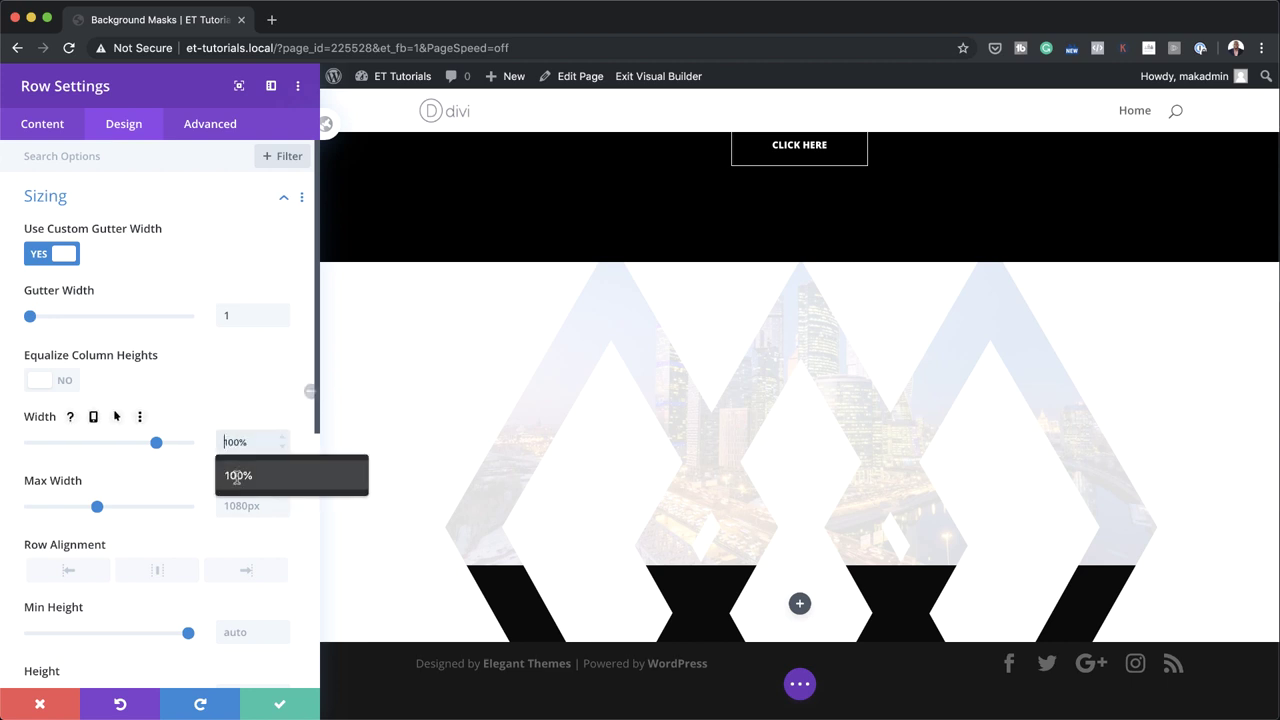
{"action": "left_click", "coordinate": [245, 474]}
{"action": "left_click", "coordinate": [251, 506]}
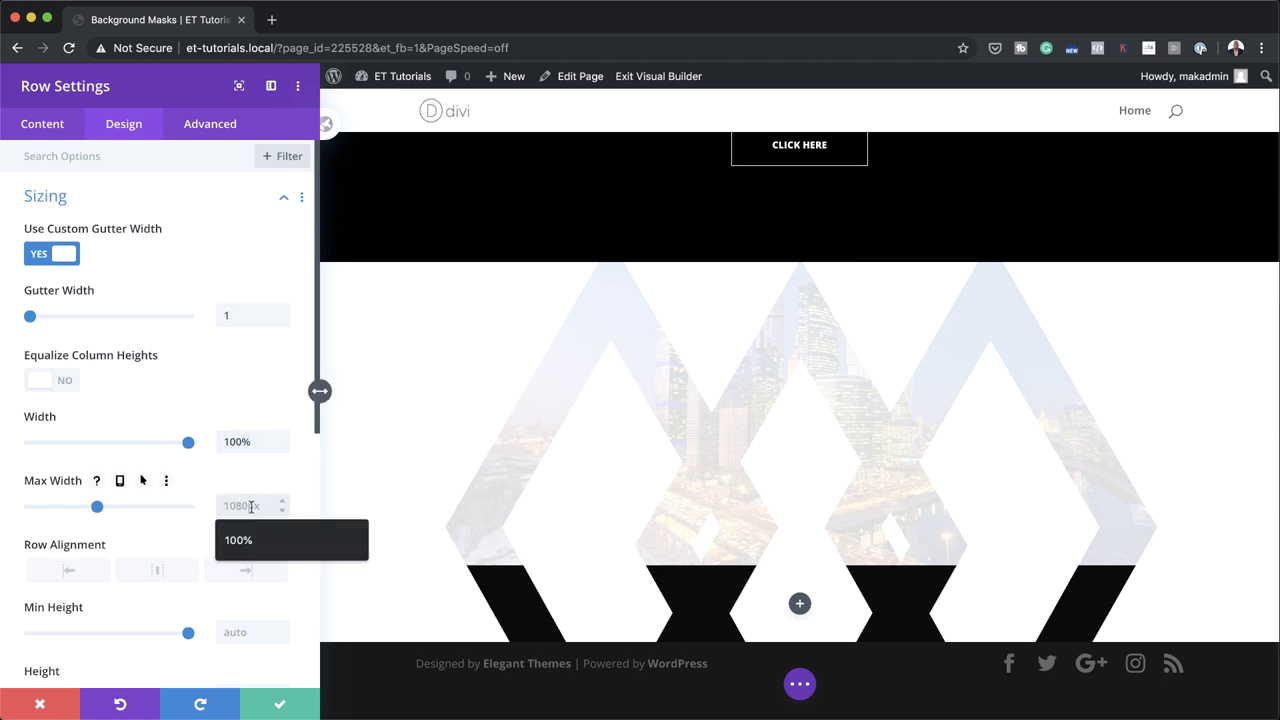
{"action": "left_click", "coordinate": [245, 538]}
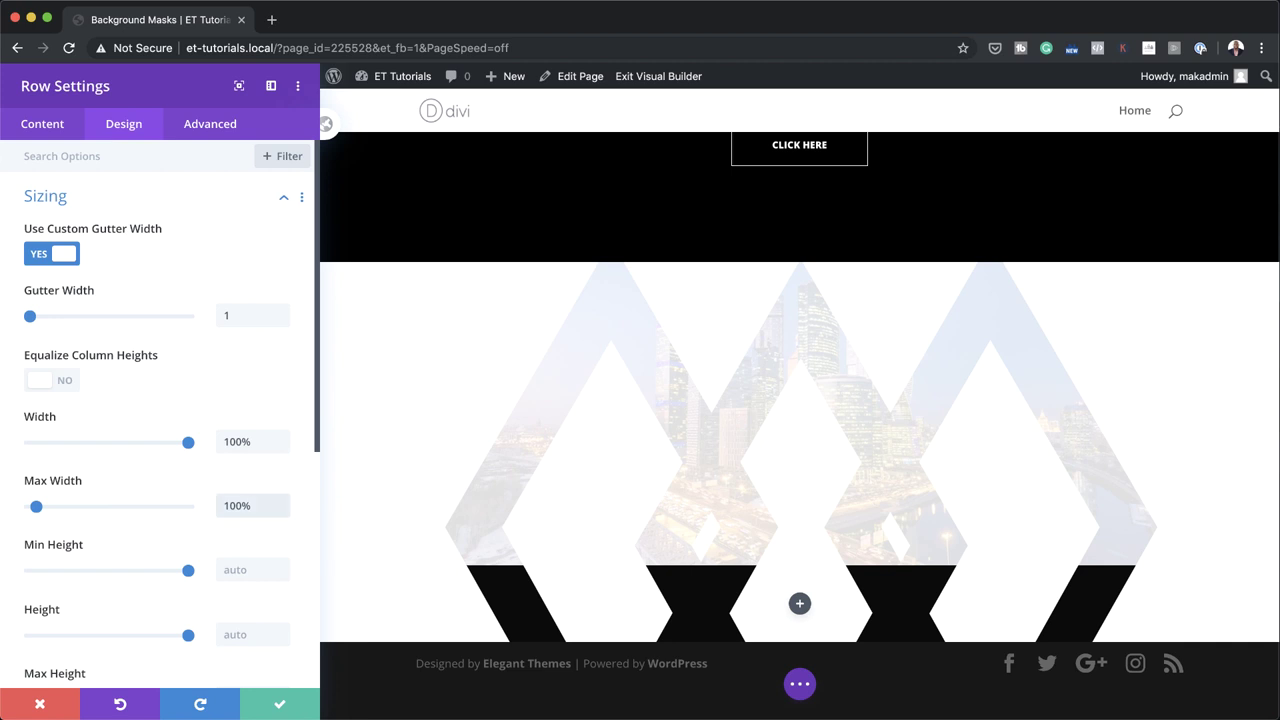
- Give the row linked padding of 1vw top and bottom and 3vw left and right, and save the row settings
{"action": "scroll", "coordinate": [205, 509], "scroll_direction": "down", "scroll_amount": 5}
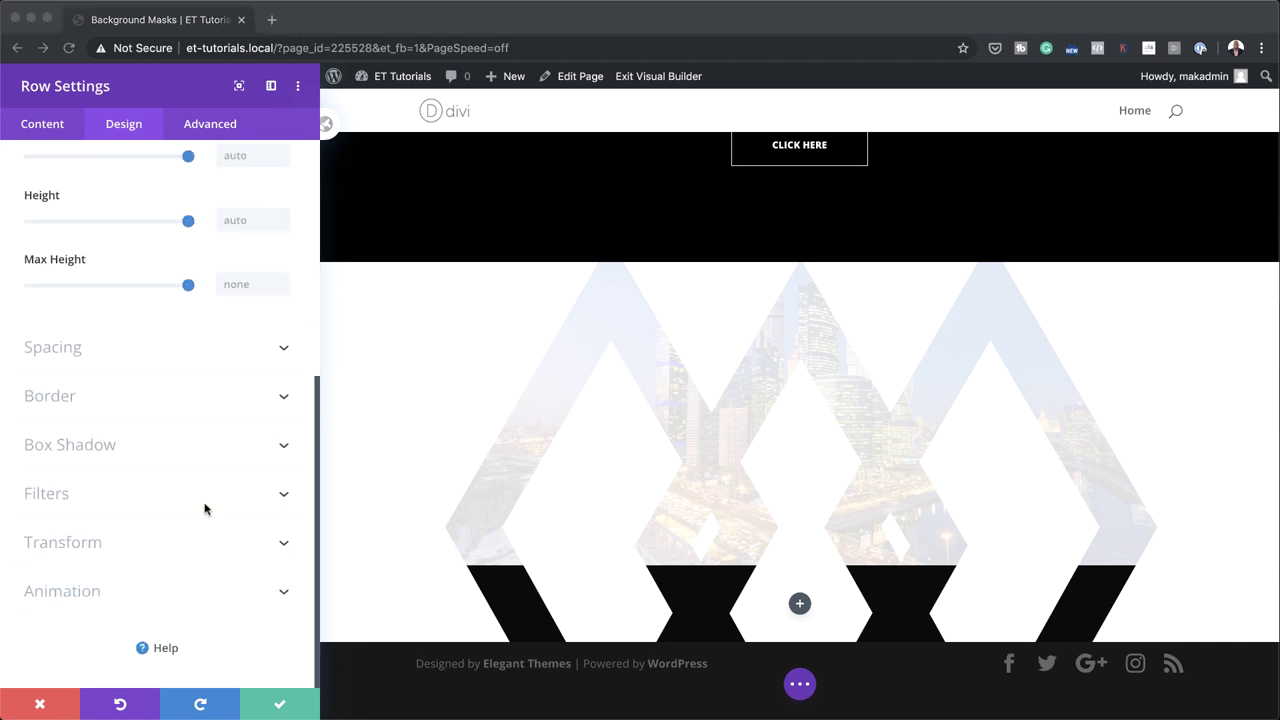
{"action": "left_click", "coordinate": [72, 350]}
{"action": "left_click", "coordinate": [53, 320]}
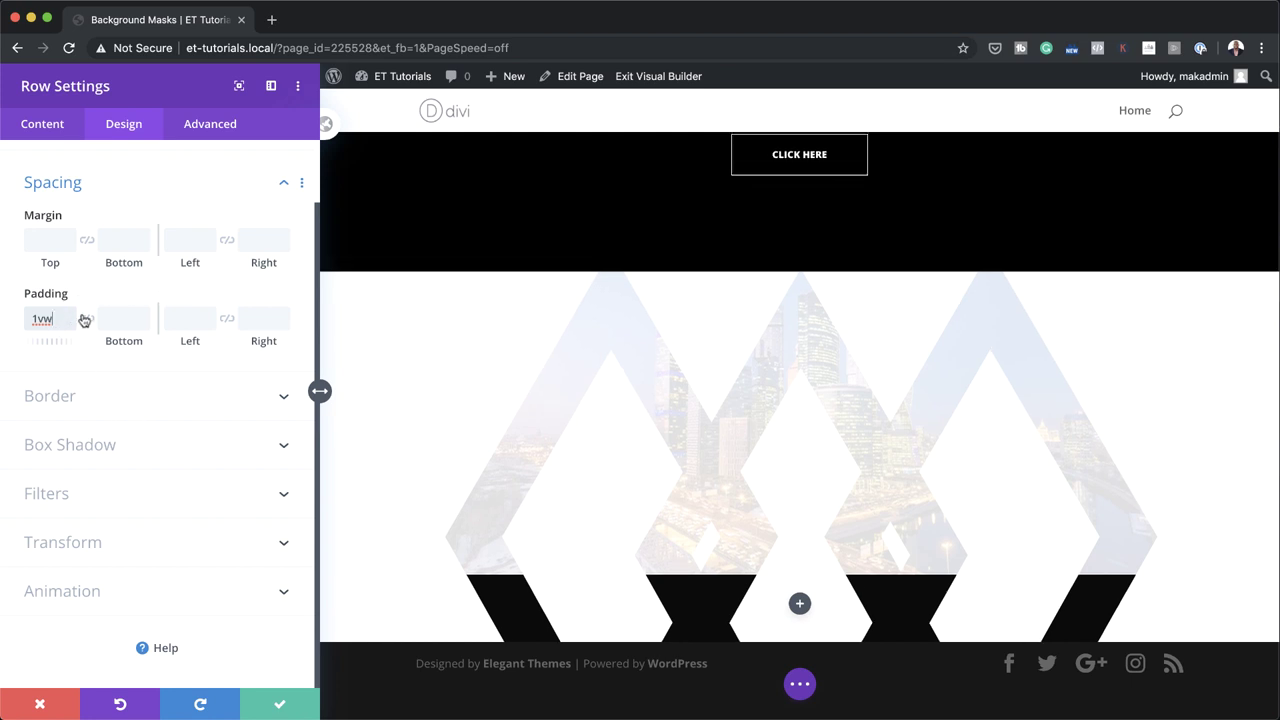
{"action": "left_click", "coordinate": [86, 320]}
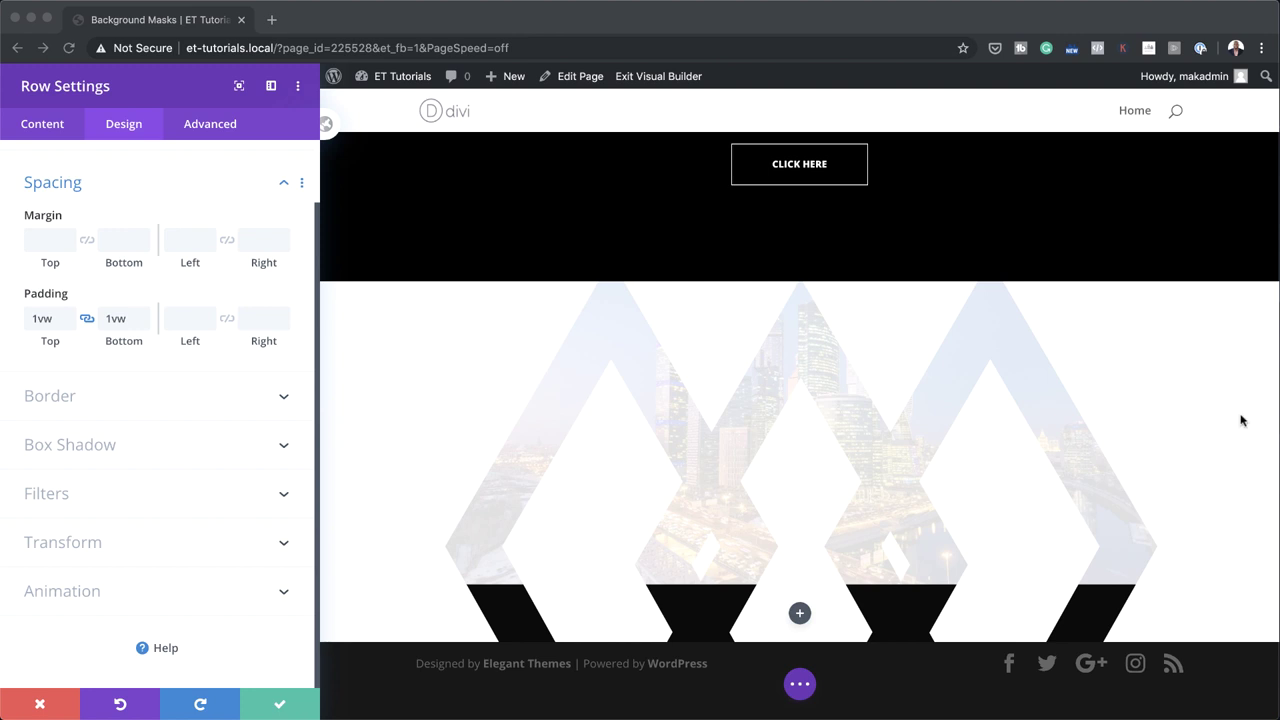
{"action": "left_click", "coordinate": [183, 318]}
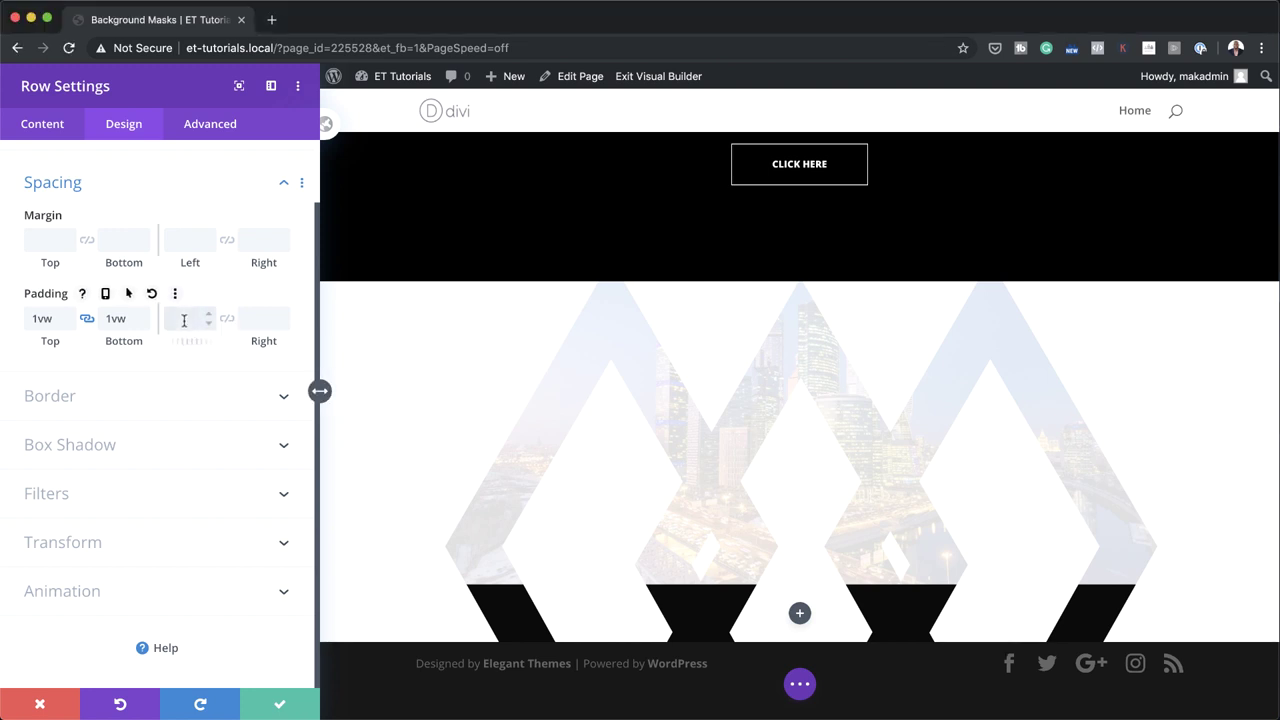
{"action": "type", "text": "3vw"}
{"action": "left_click", "coordinate": [227, 318]}
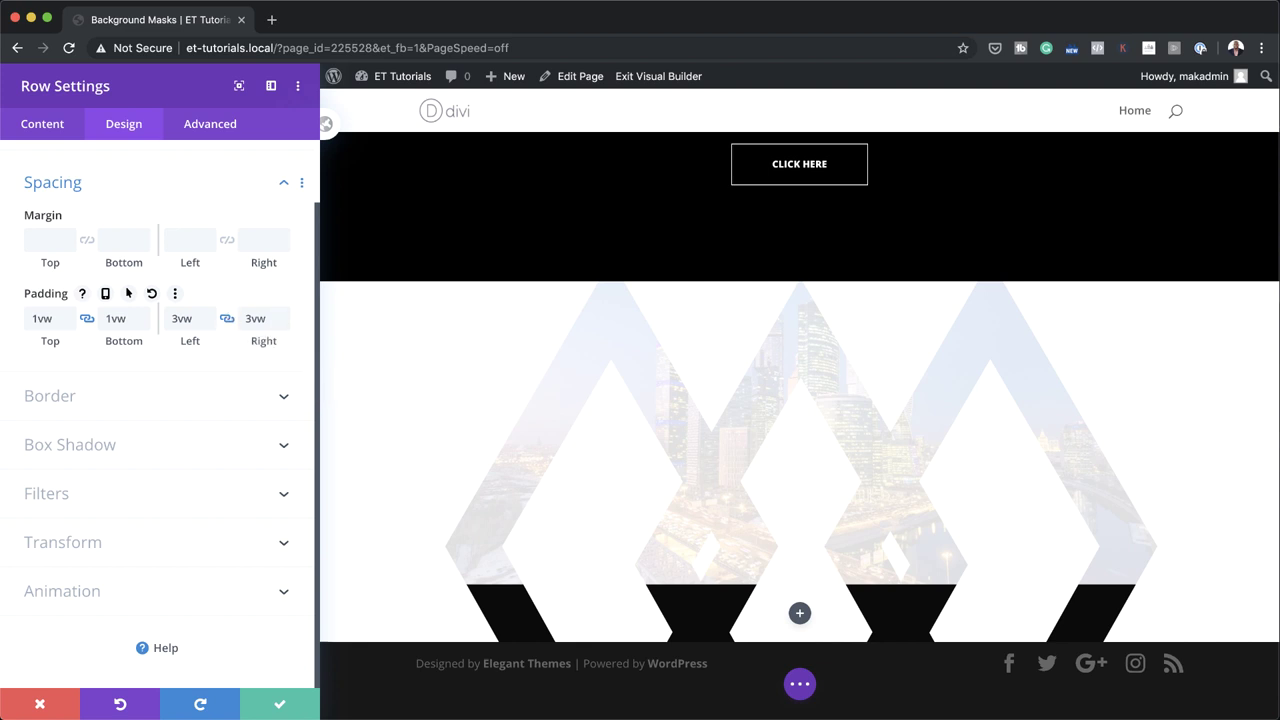
{"action": "left_click", "coordinate": [281, 705]}
- Add a Text module to the new empty row
{"action": "scroll", "coordinate": [640, 600], "scroll_direction": "down", "scroll_amount": 3}
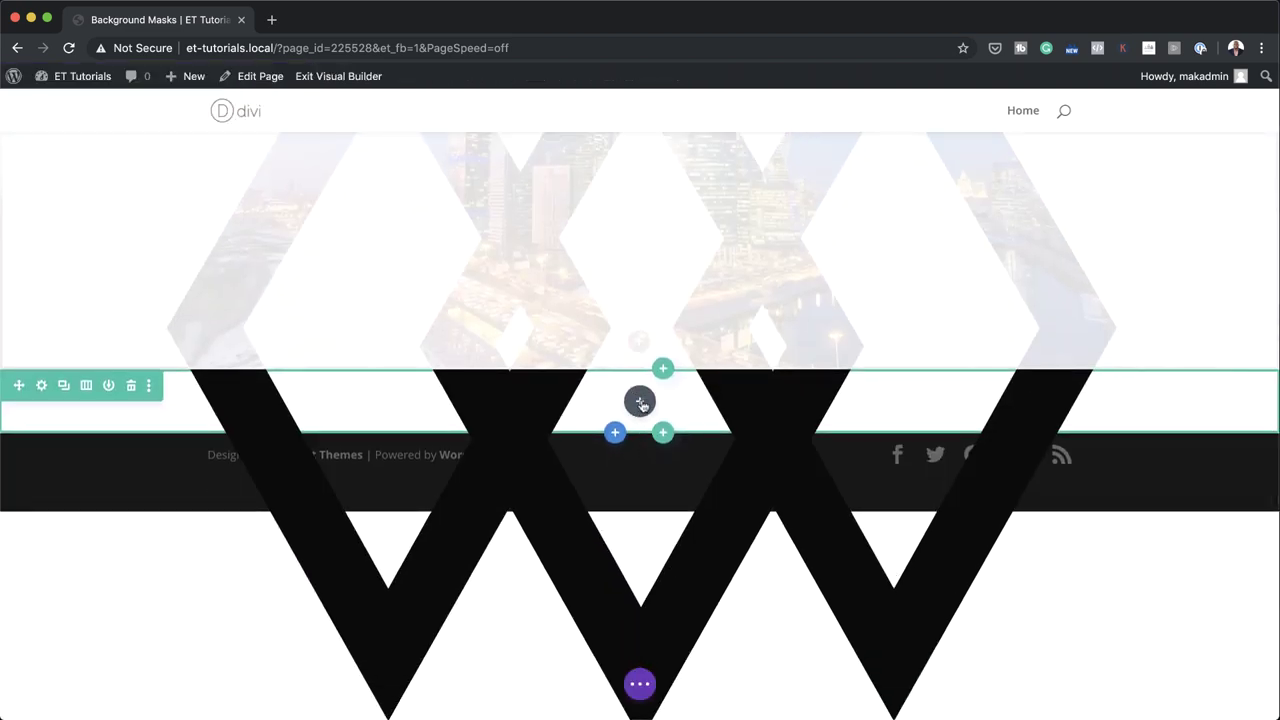
{"action": "left_click", "coordinate": [640, 399]}
{"action": "type", "text": "text"}
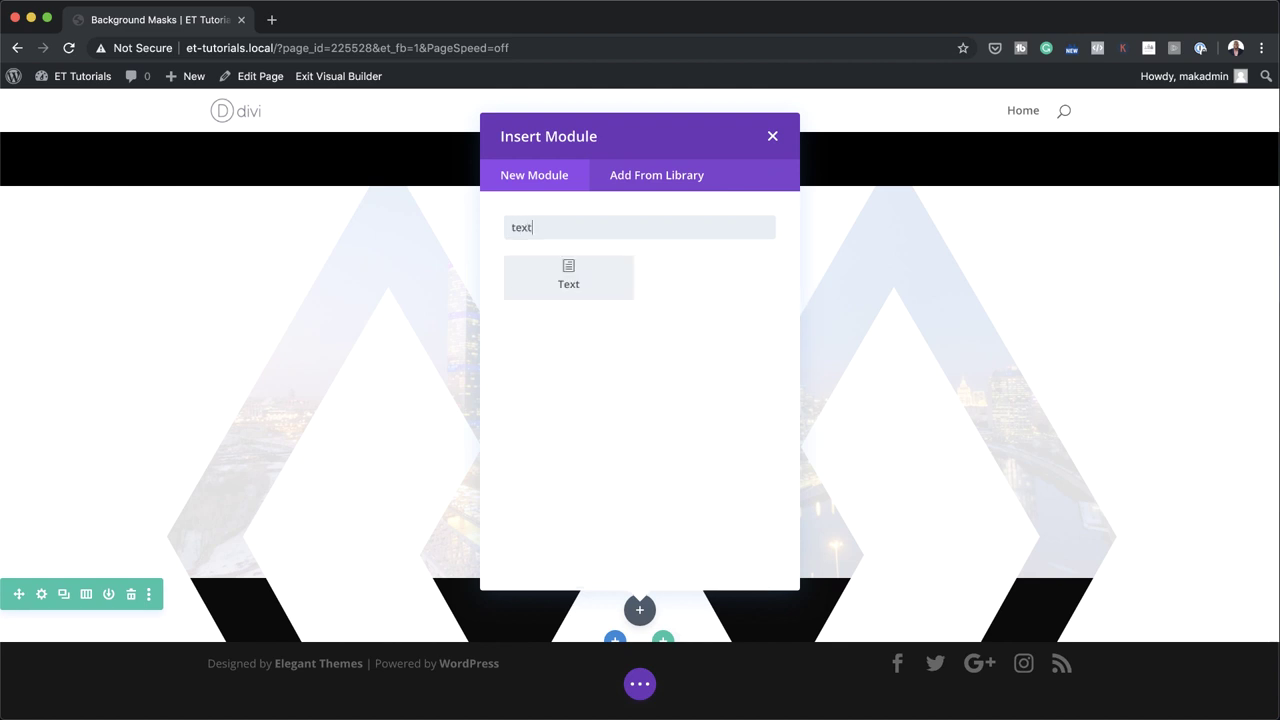
{"action": "left_click", "coordinate": [594, 269]}
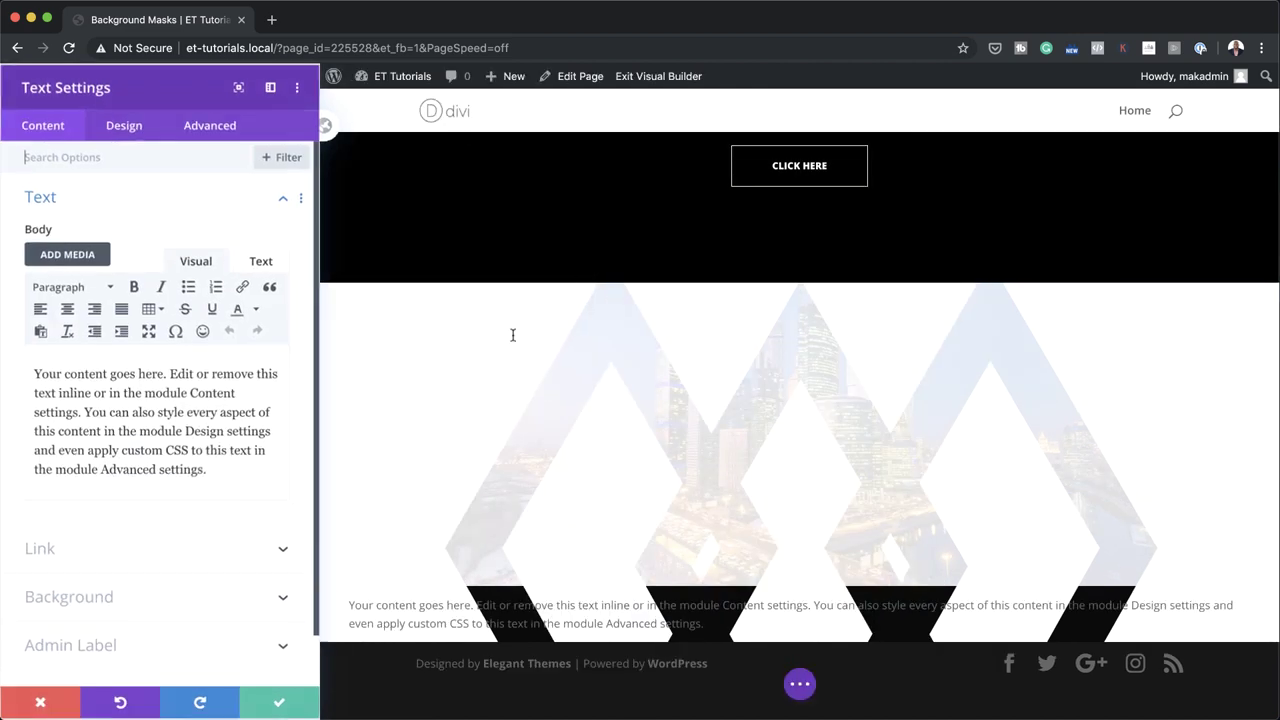
- Replace the placeholder body text with "Elegant Background Masks" and format it as Heading 1
{"action": "left_click_drag", "start_coordinate": [207, 470], "coordinate": [36, 376]}
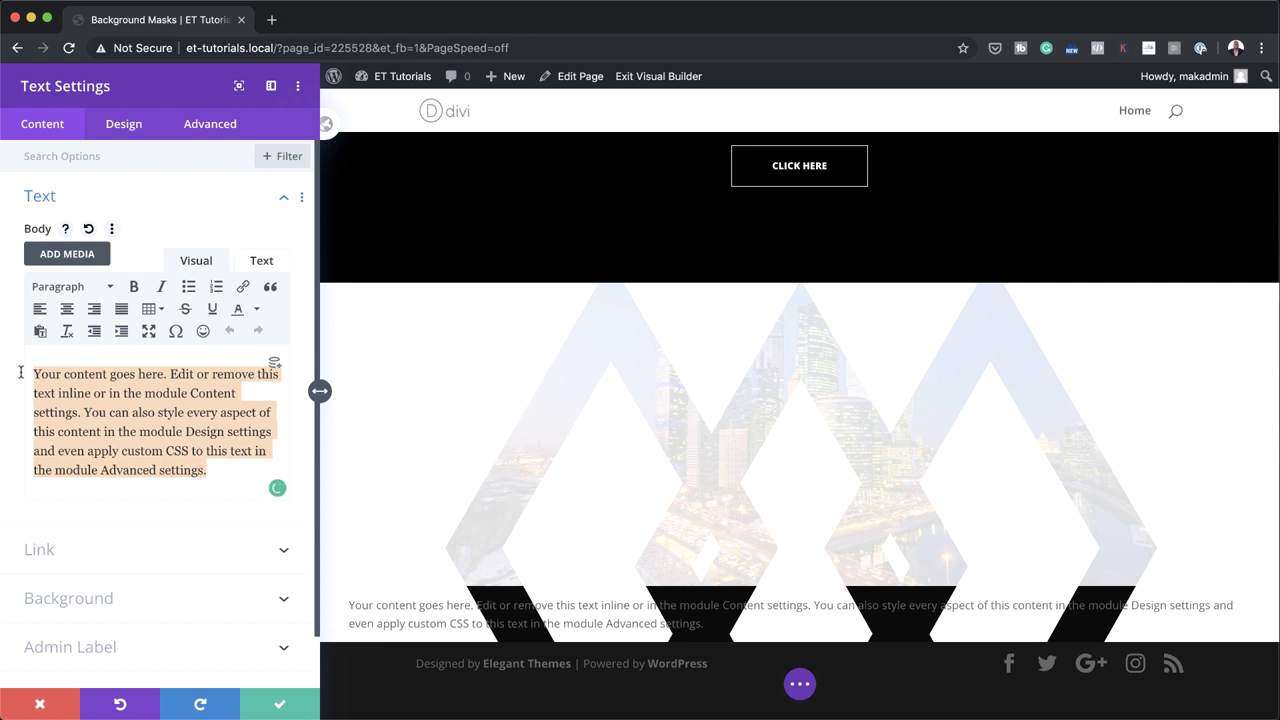
{"action": "type", "text": "Elegant Background Masks"}
{"action": "left_click_drag", "start_coordinate": [192, 376], "coordinate": [36, 372]}
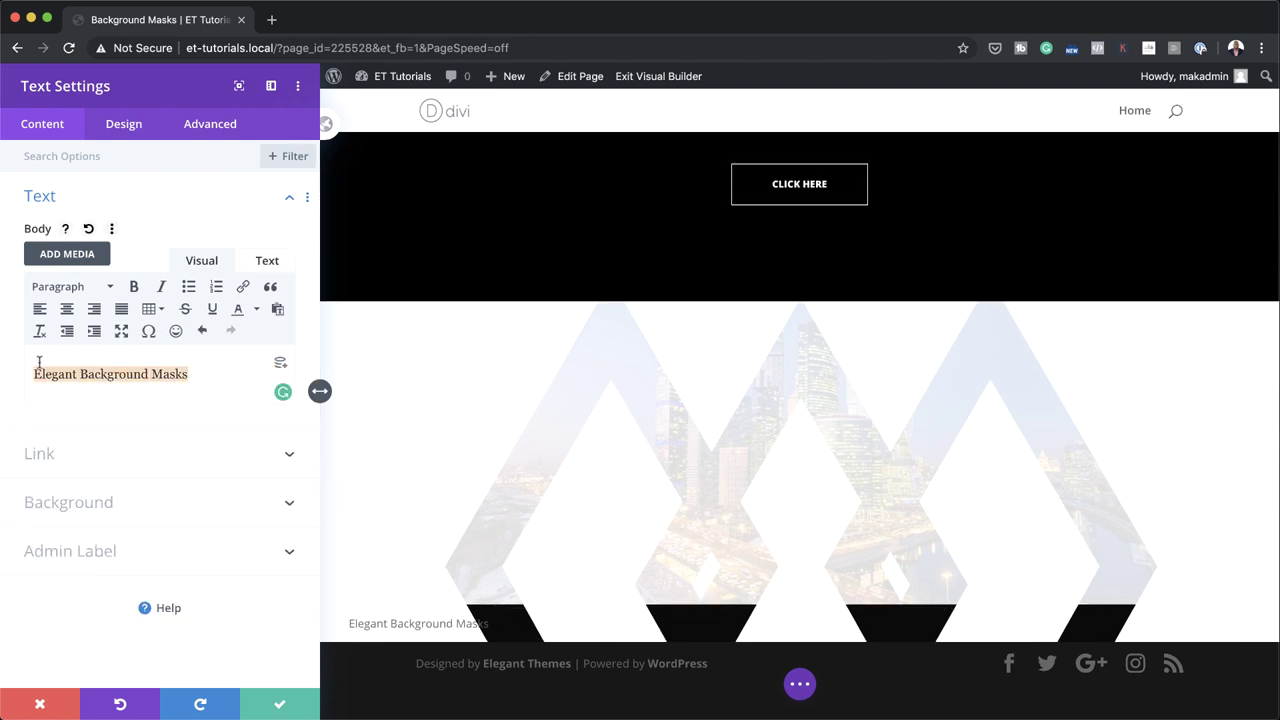
{"action": "left_click", "coordinate": [79, 289]}
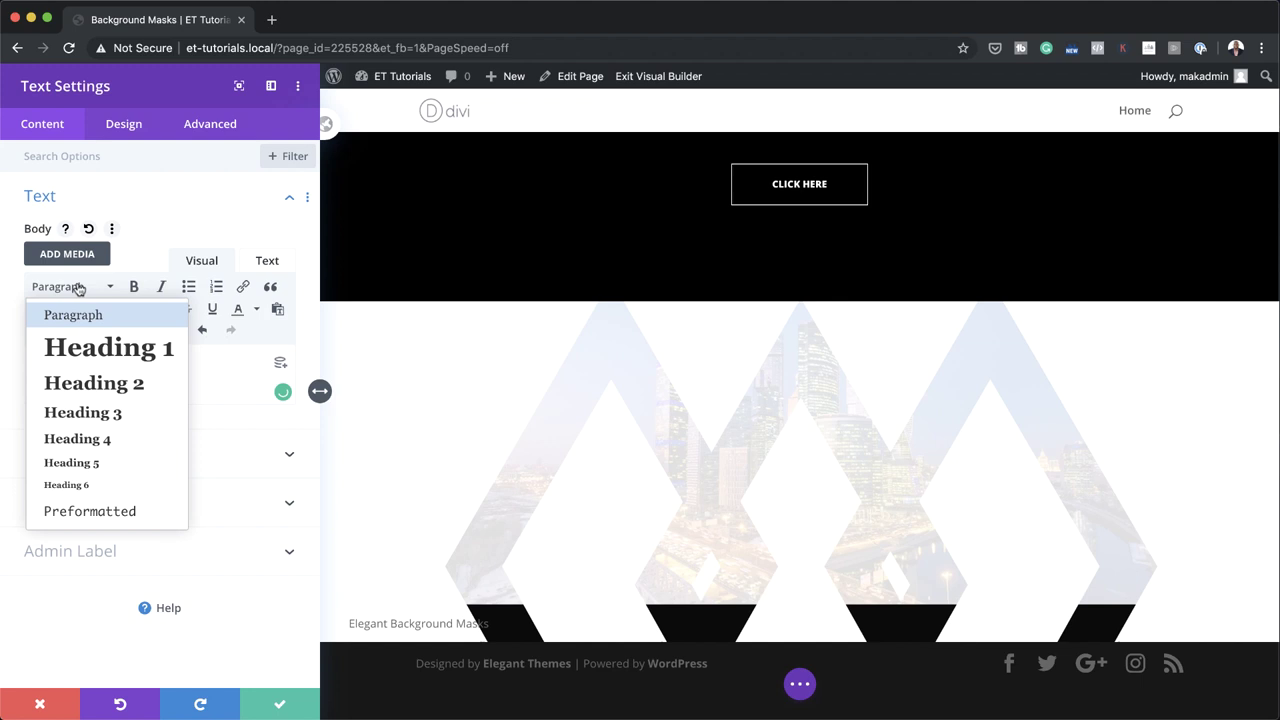
{"action": "left_click", "coordinate": [109, 348]}
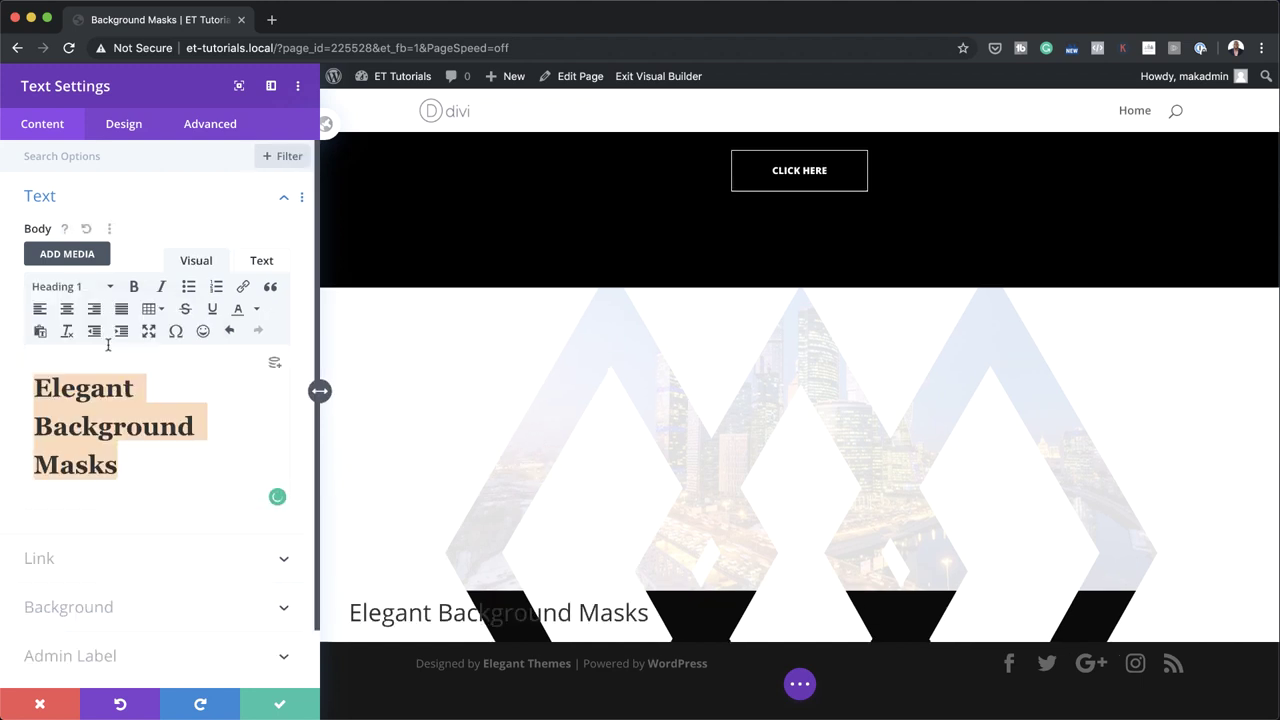
- Set the H1 heading's font to Poppins with Semi Bold weight and center-align it
{"action": "left_click", "coordinate": [124, 124]}
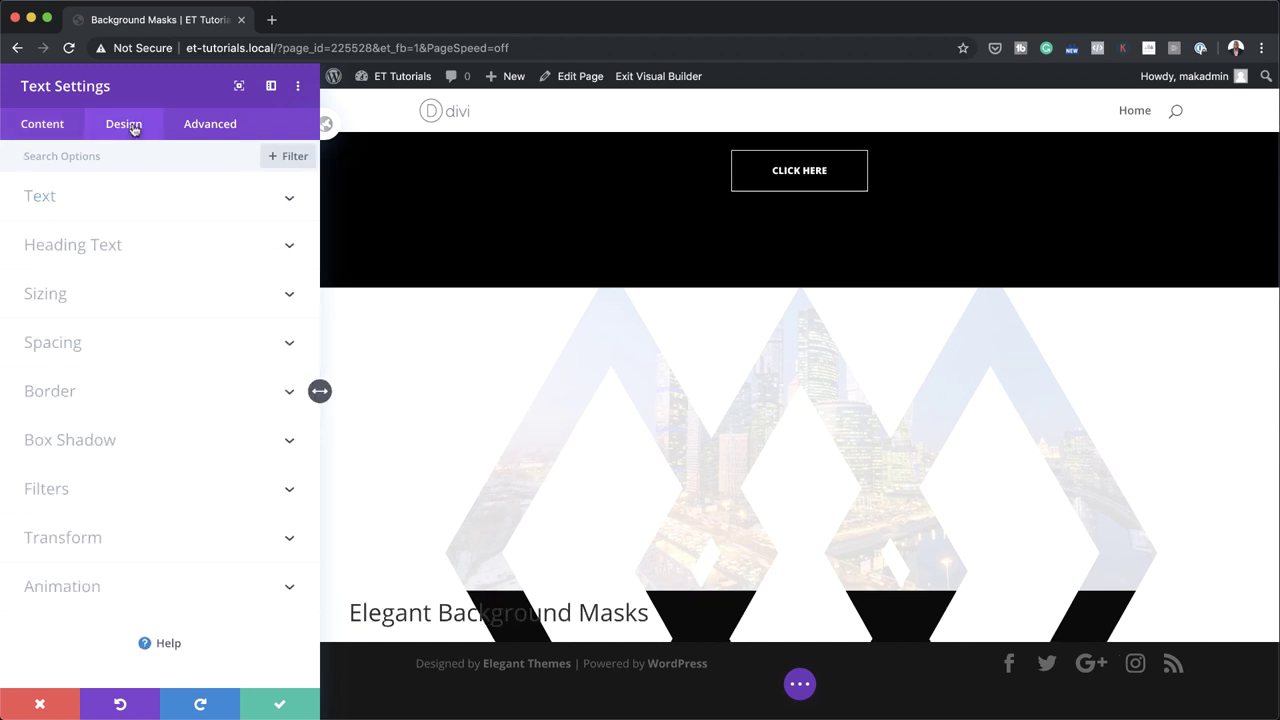
{"action": "left_click", "coordinate": [93, 245]}
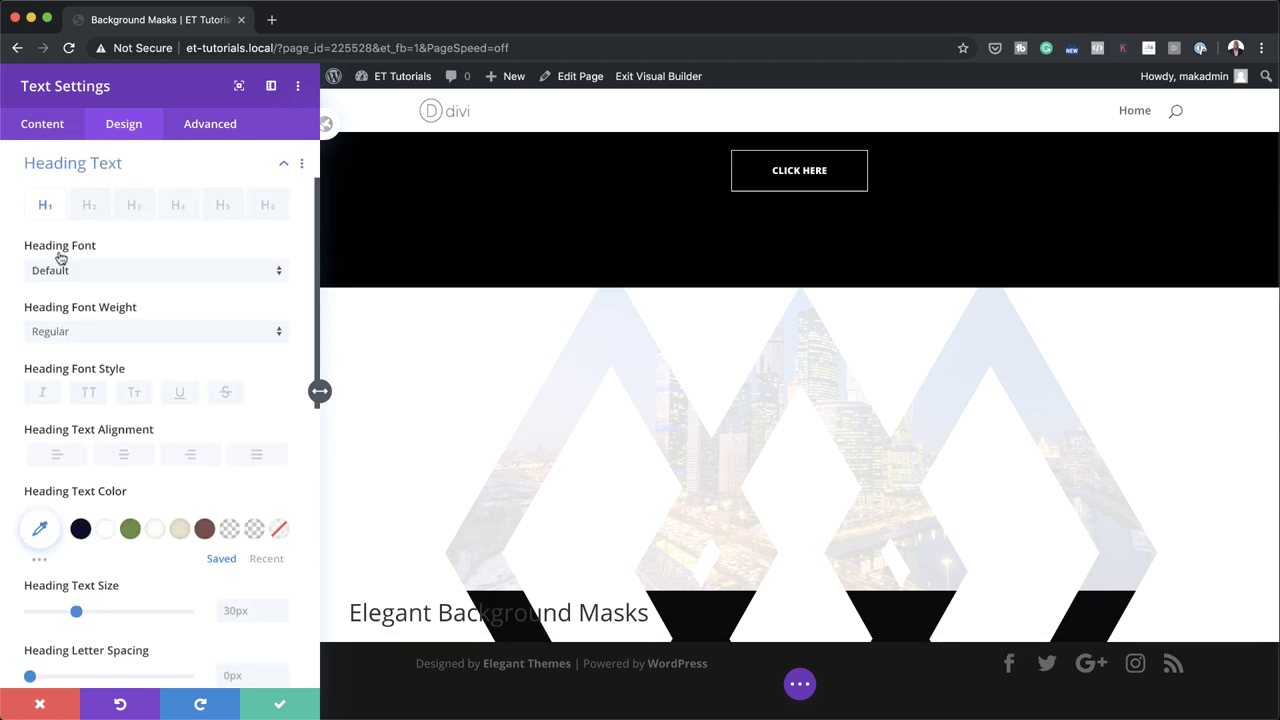
{"action": "left_click", "coordinate": [40, 273]}
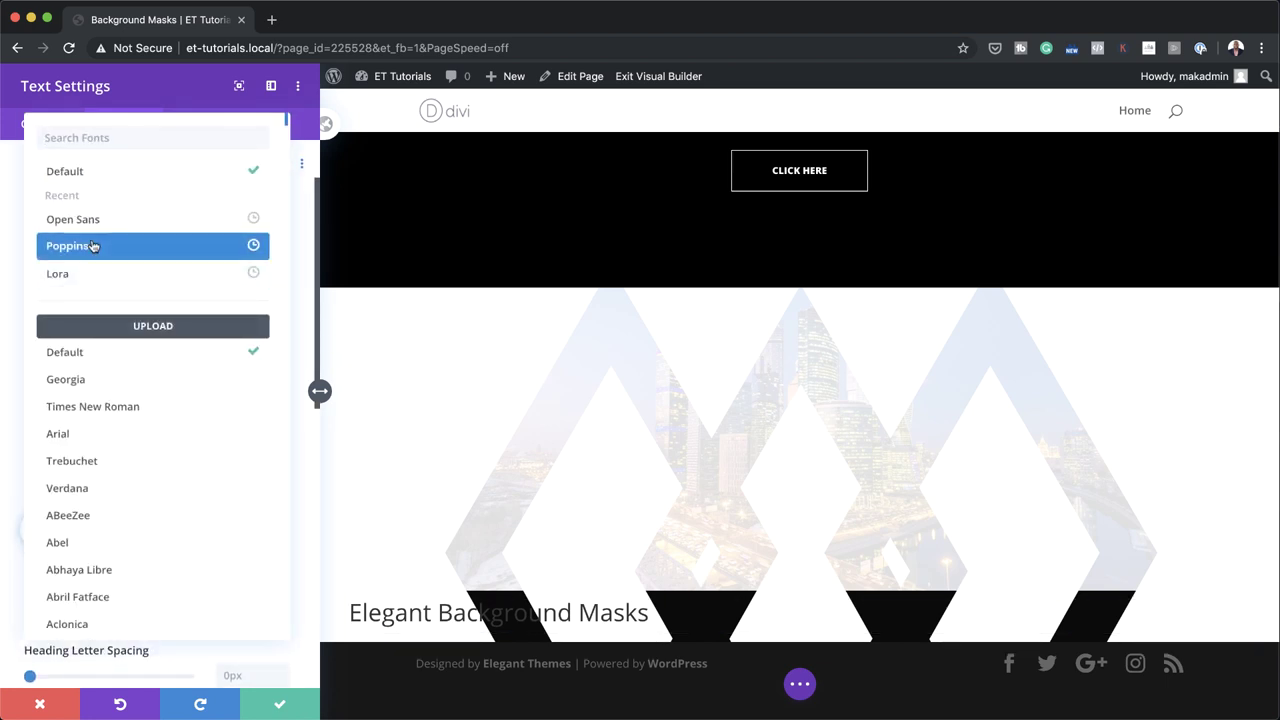
{"action": "left_click", "coordinate": [92, 248]}
{"action": "left_click", "coordinate": [121, 455]}
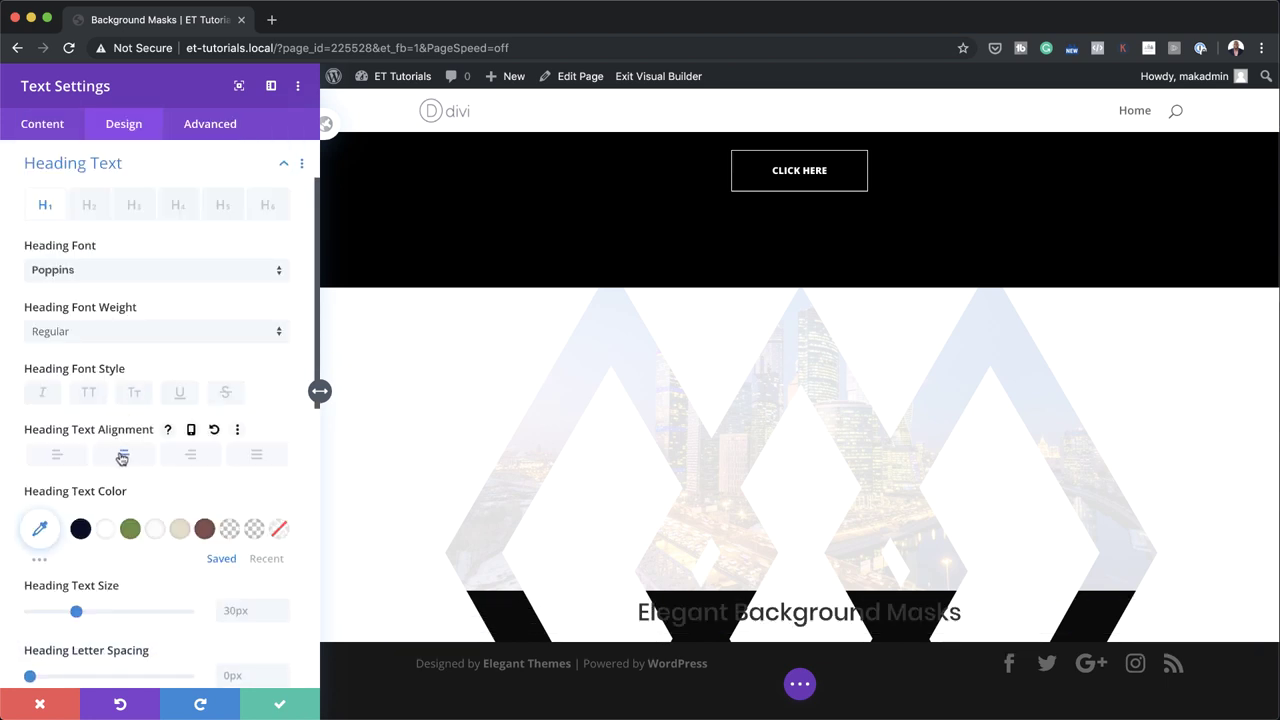
{"action": "left_click", "coordinate": [112, 333]}
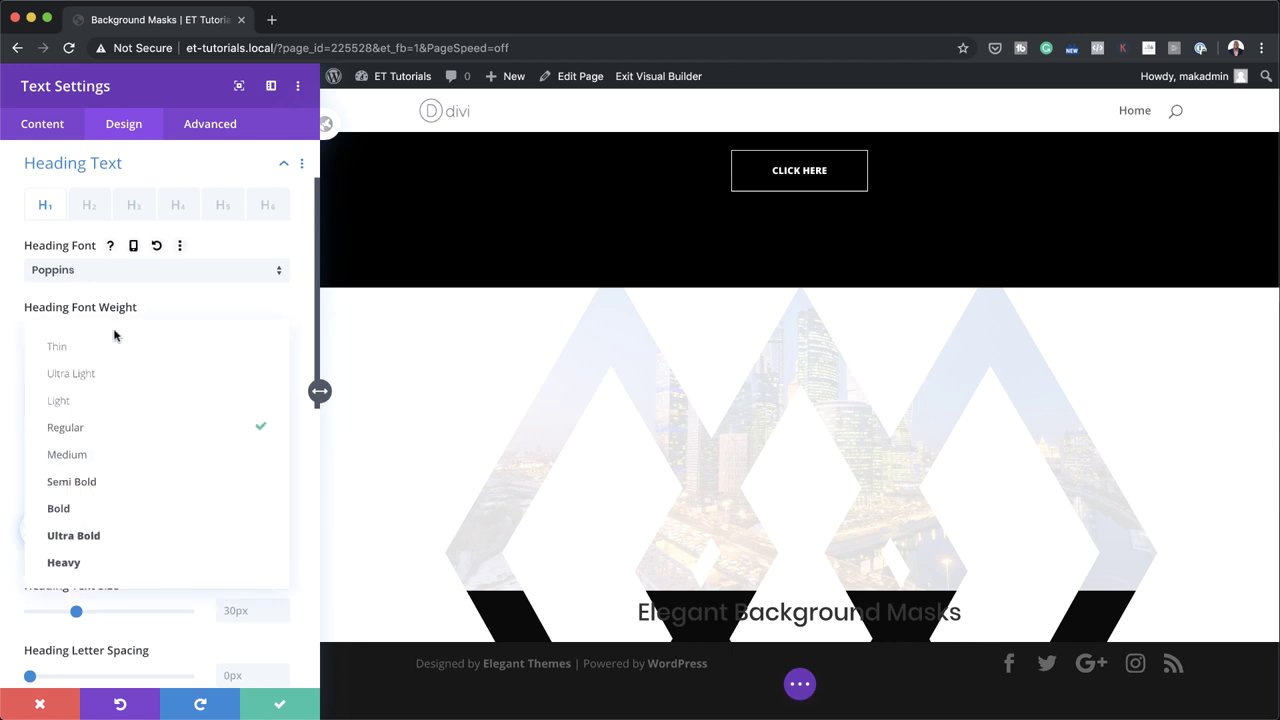
{"action": "left_click", "coordinate": [128, 482]}
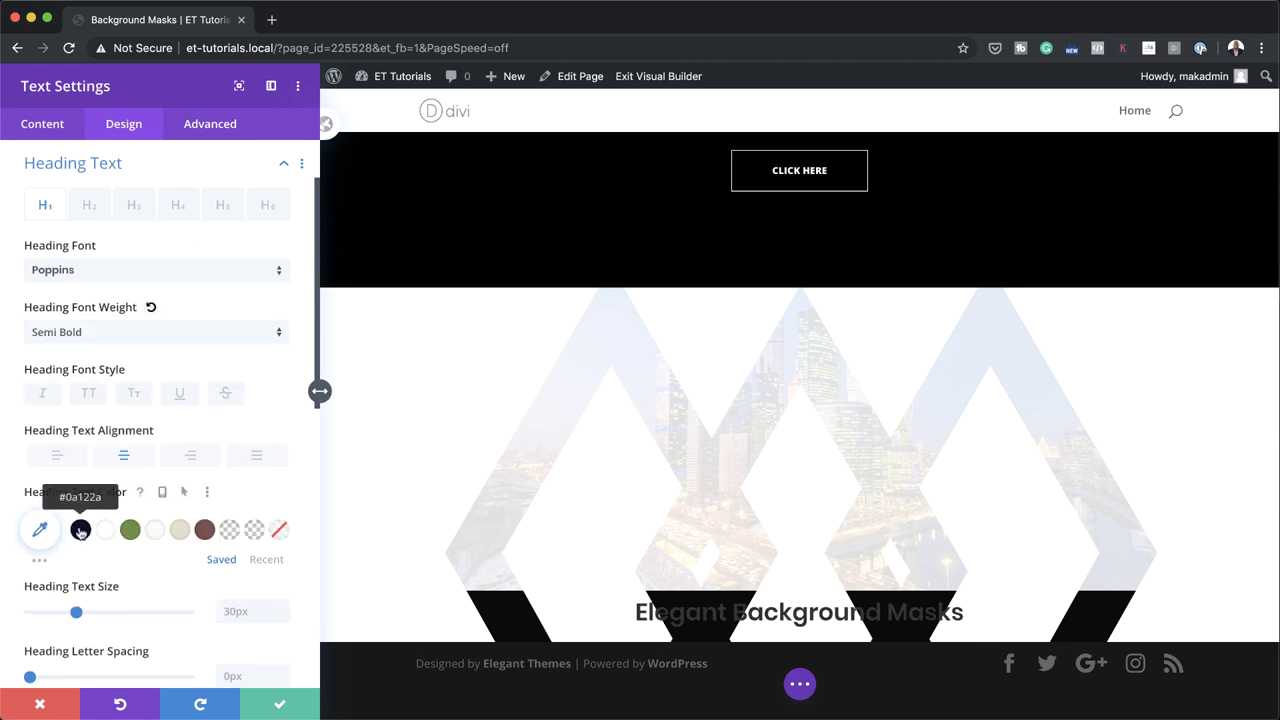
- Color the heading text #000000 and set its text size to 5vw
{"action": "left_click", "coordinate": [41, 532]}
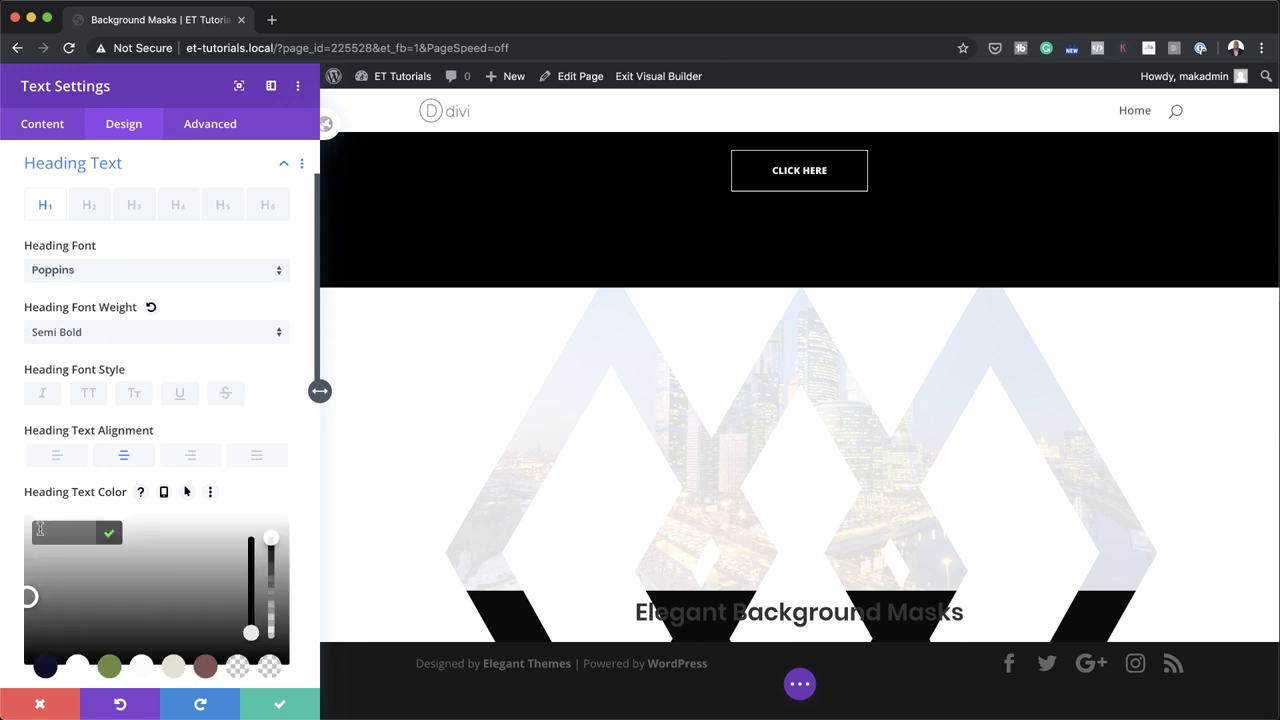
{"action": "left_click", "coordinate": [70, 533]}
{"action": "type", "text": "000000"}
{"action": "scroll", "coordinate": [206, 543], "scroll_direction": "down", "scroll_amount": 5}
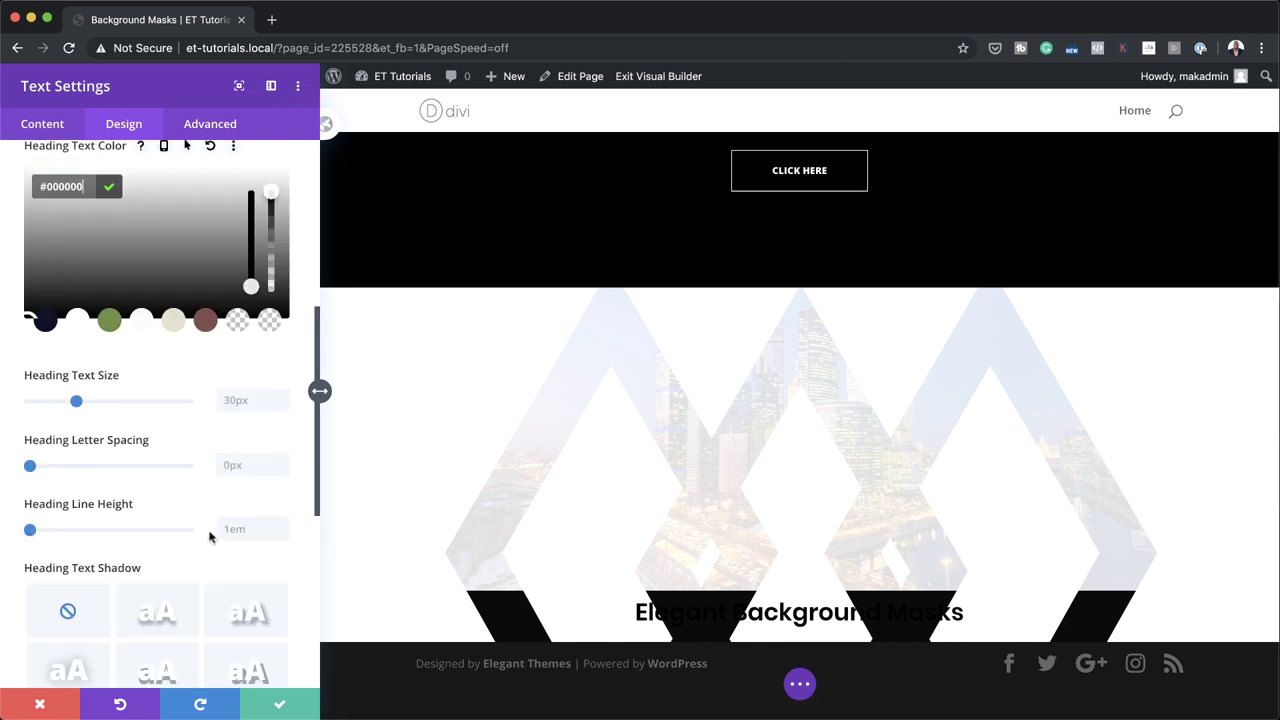
{"action": "left_click", "coordinate": [248, 400]}
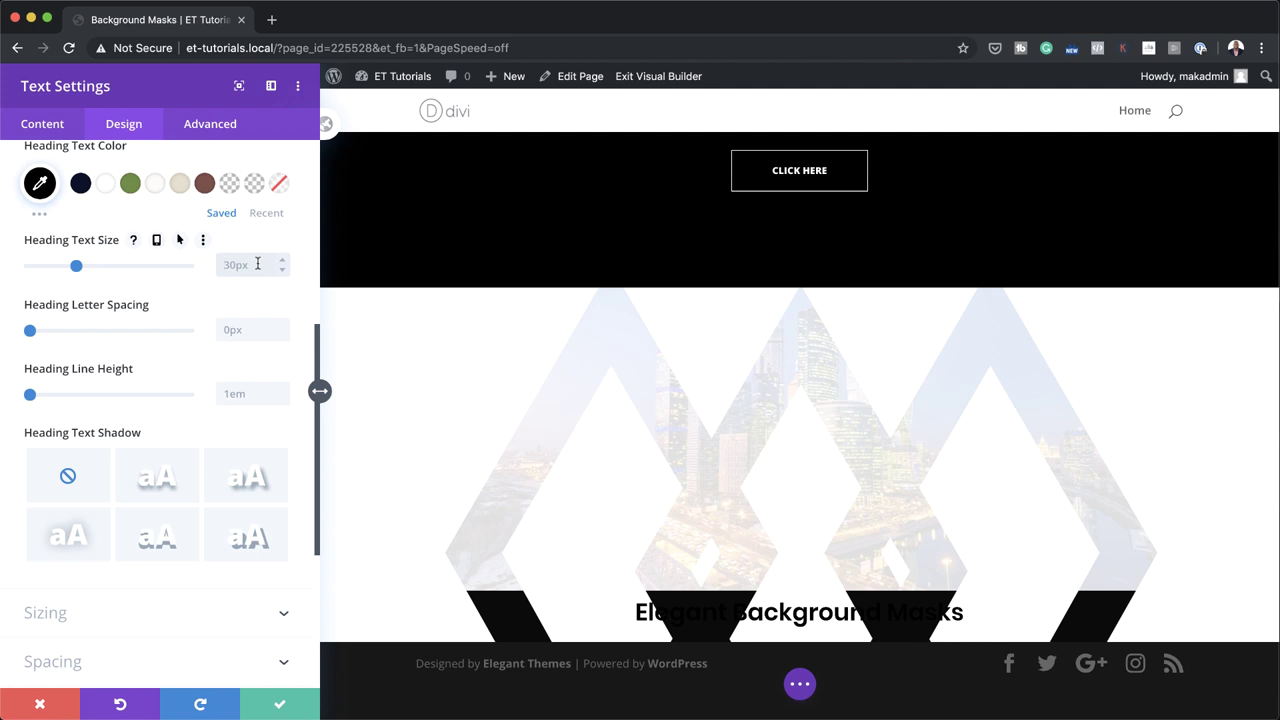
{"action": "left_click", "coordinate": [257, 263]}
{"action": "type", "text": "5vw"}
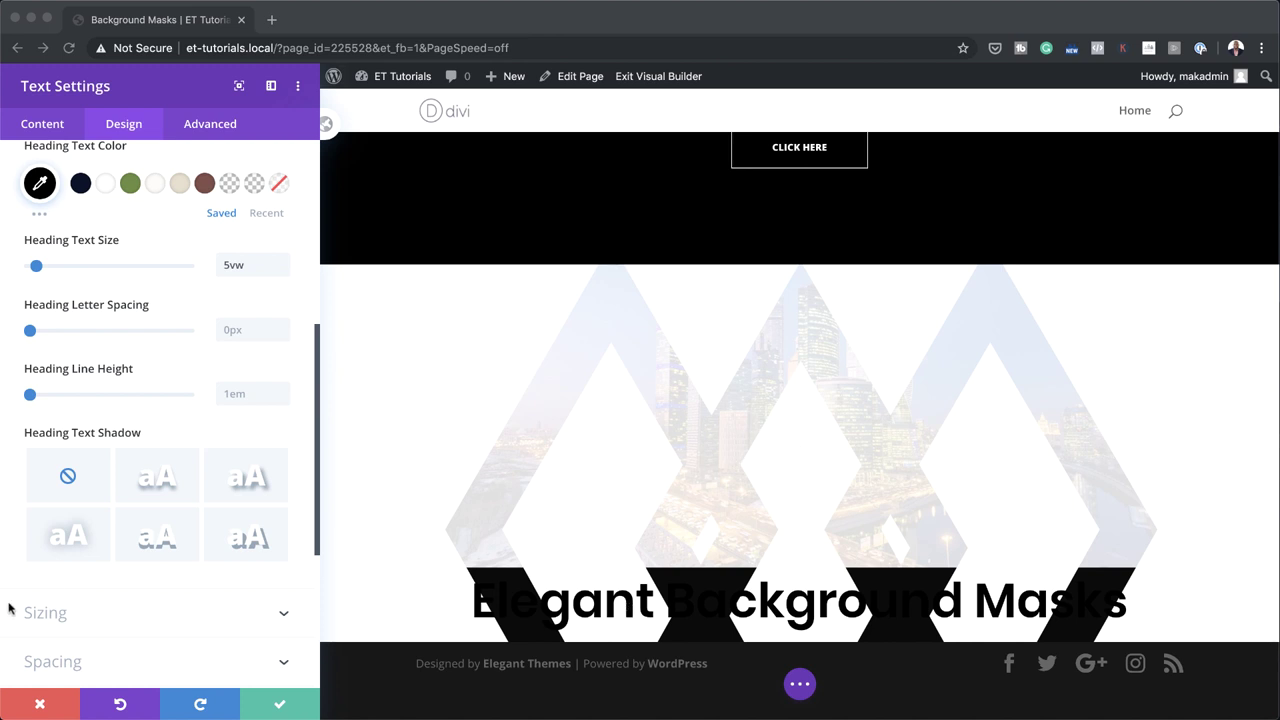
- Set the heading Text module's top margin to -38vw
{"action": "scroll", "coordinate": [166, 614], "scroll_direction": "down", "scroll_amount": 3}
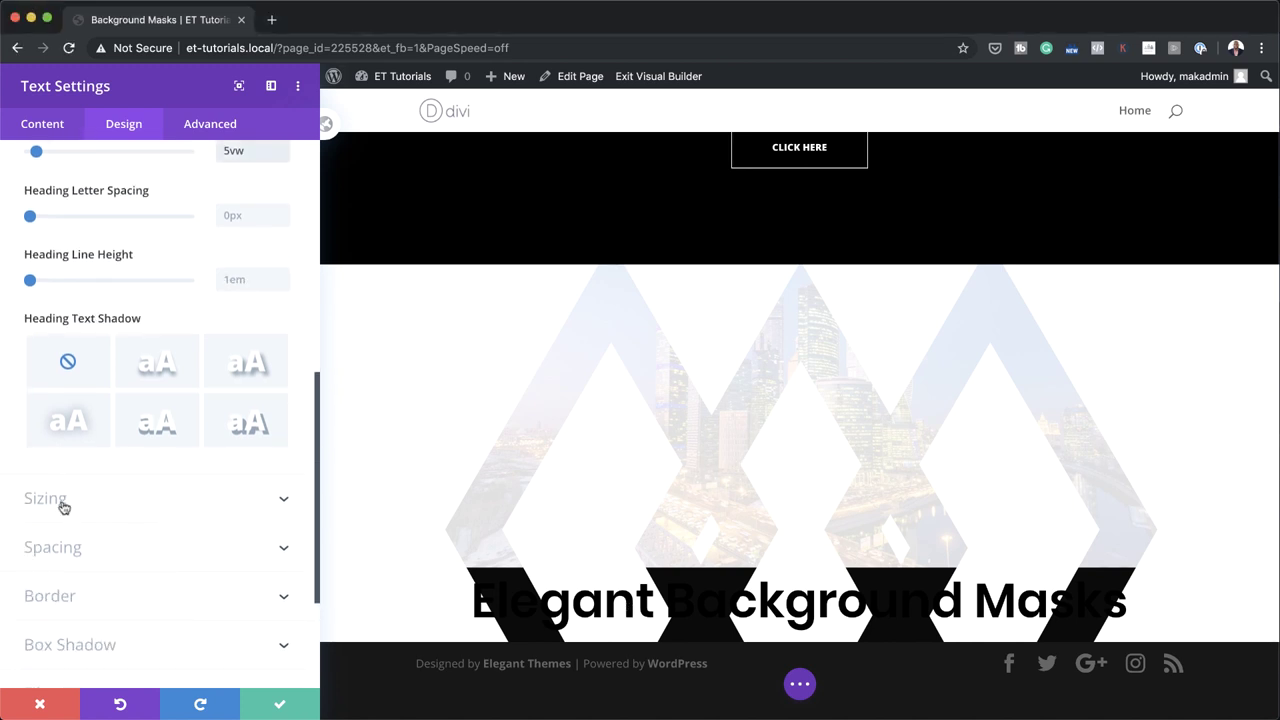
{"action": "left_click", "coordinate": [70, 549]}
{"action": "left_click", "coordinate": [41, 237]}
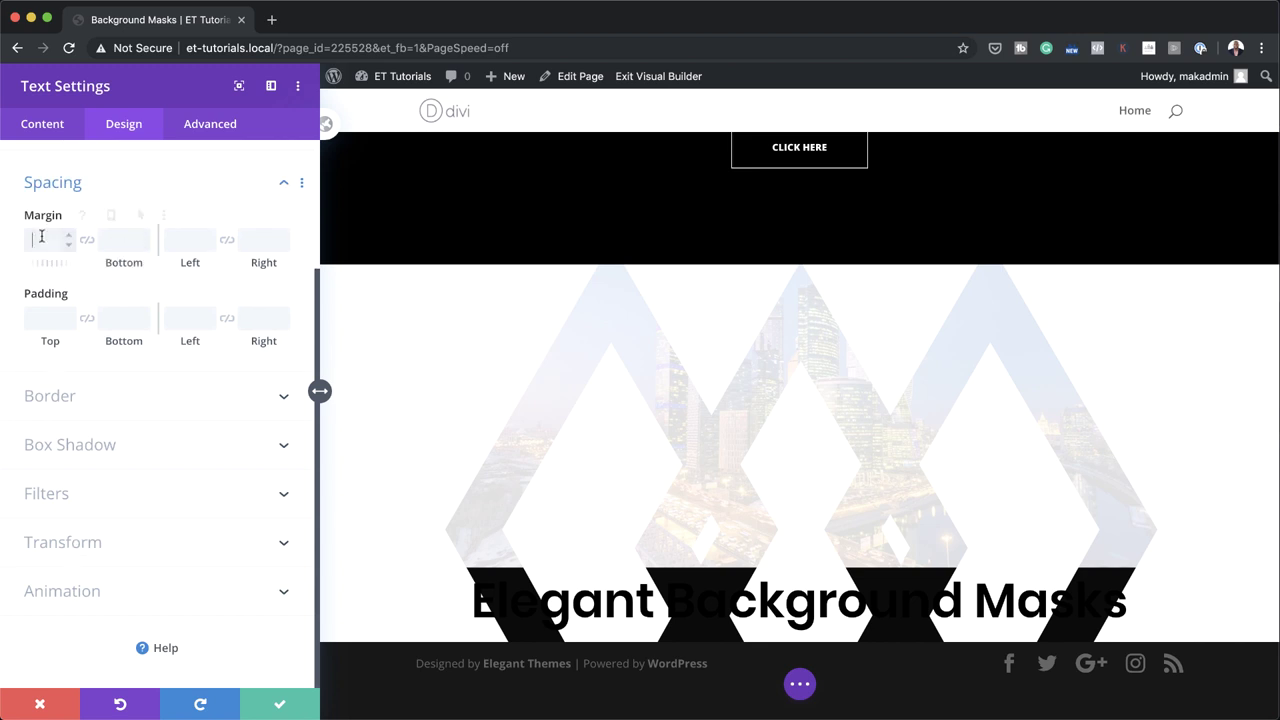
{"action": "type", "text": "-38vw"}
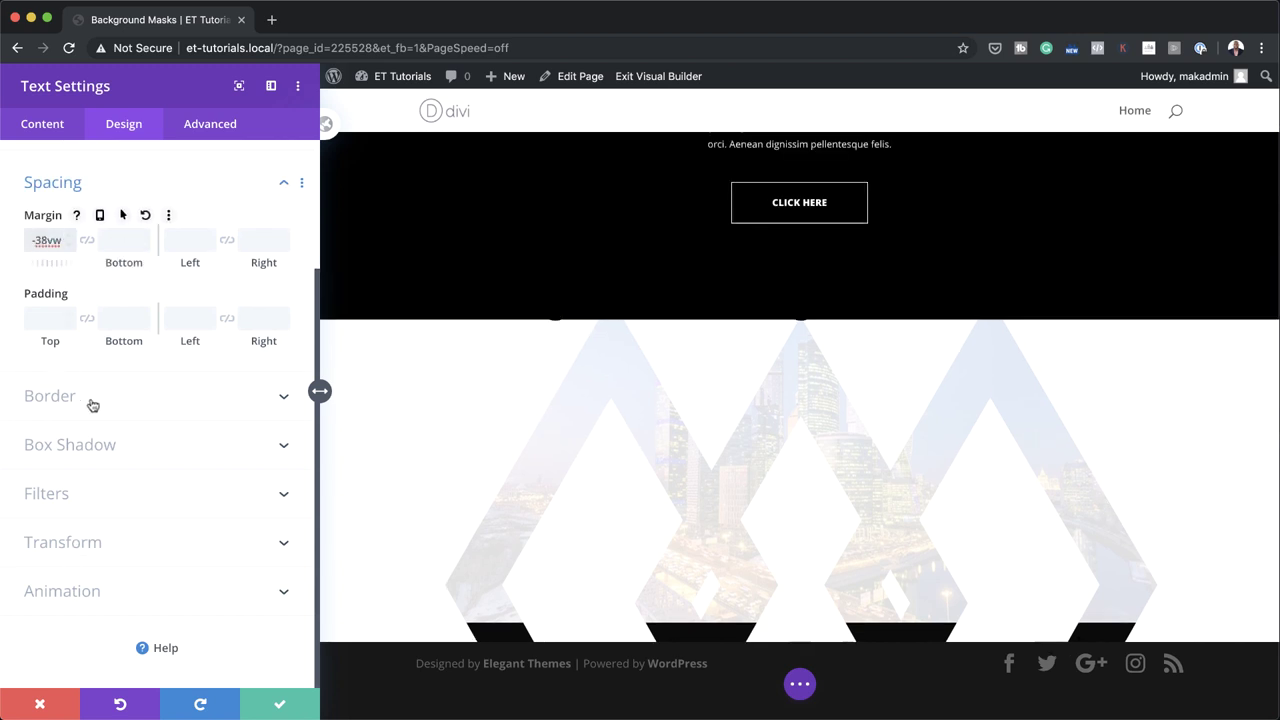
- Save the heading Text module's settings and insert a Divider module directly below the heading
{"action": "left_click", "coordinate": [280, 704]}
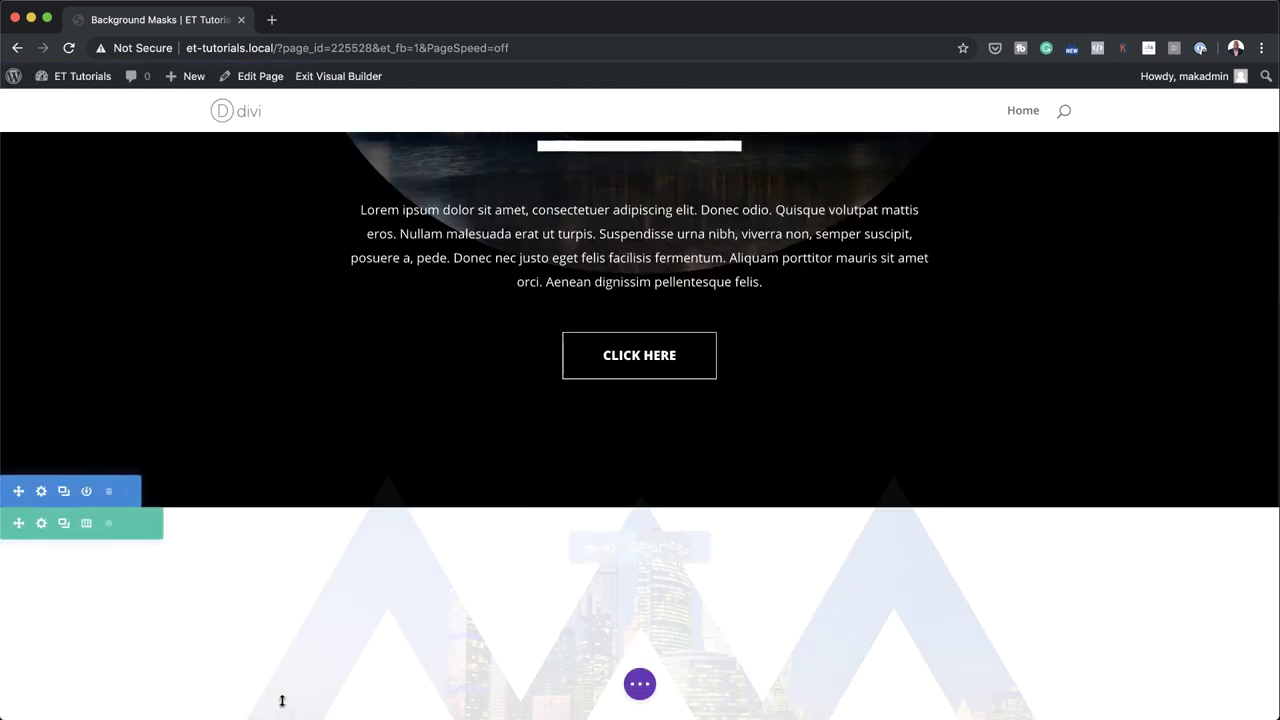
{"action": "scroll", "coordinate": [480, 595], "scroll_direction": "down", "scroll_amount": 3}
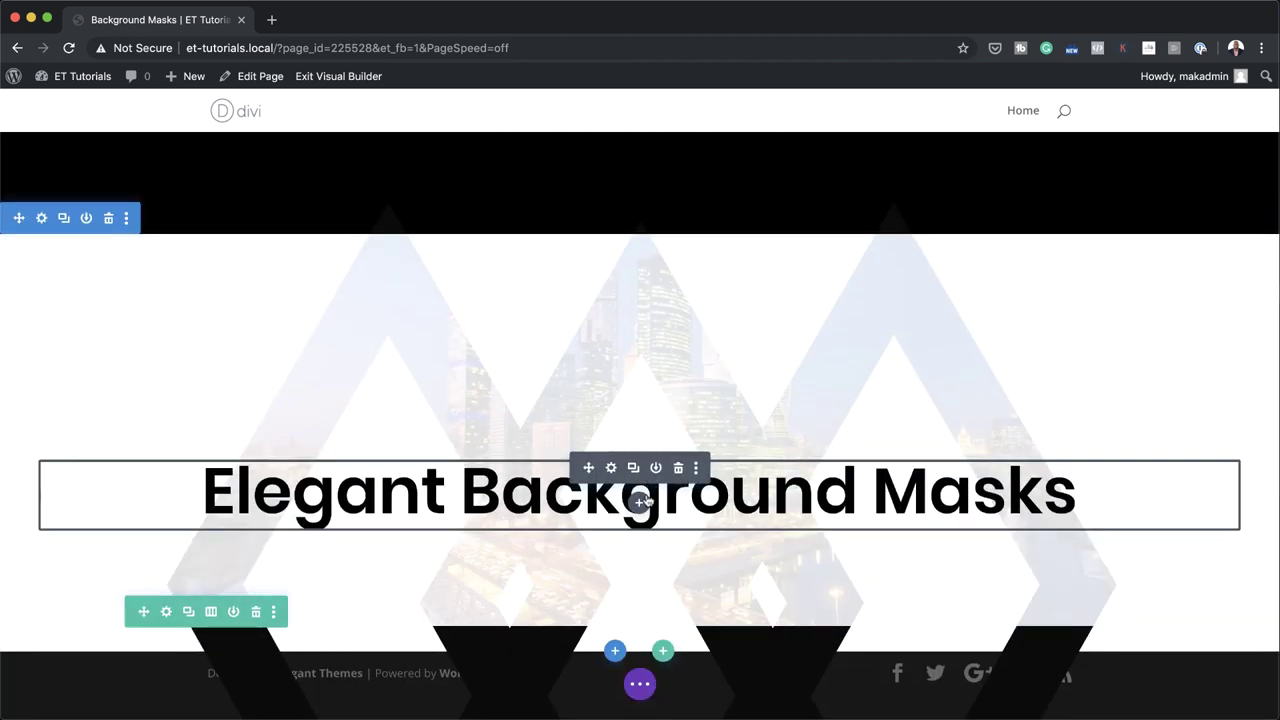
{"action": "left_click", "coordinate": [642, 502]}
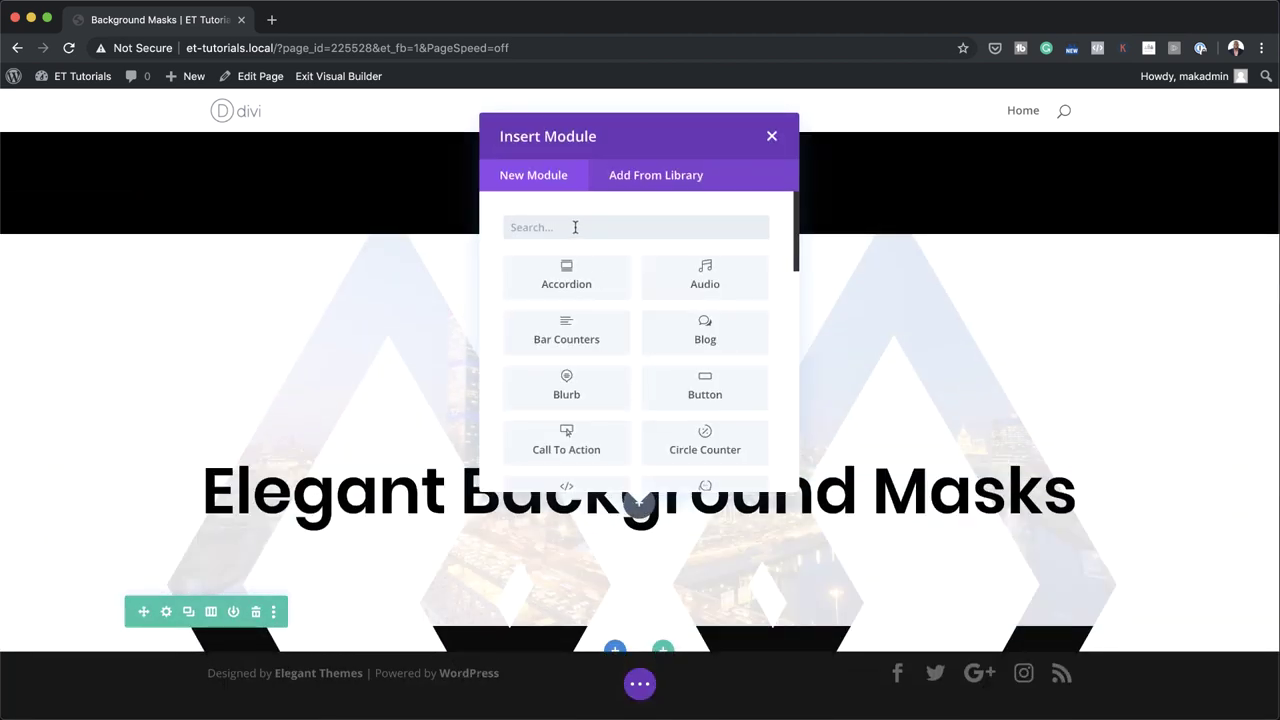
{"action": "type", "text": "divi"}
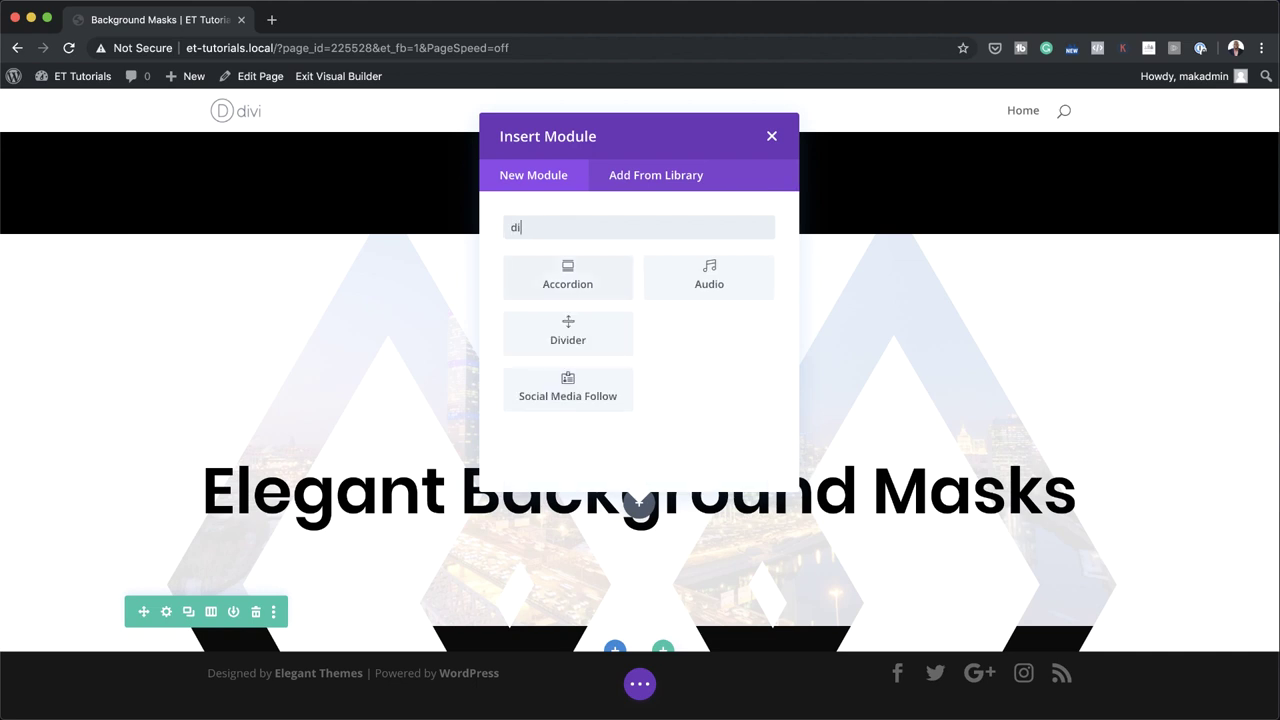
{"action": "left_click", "coordinate": [575, 275]}
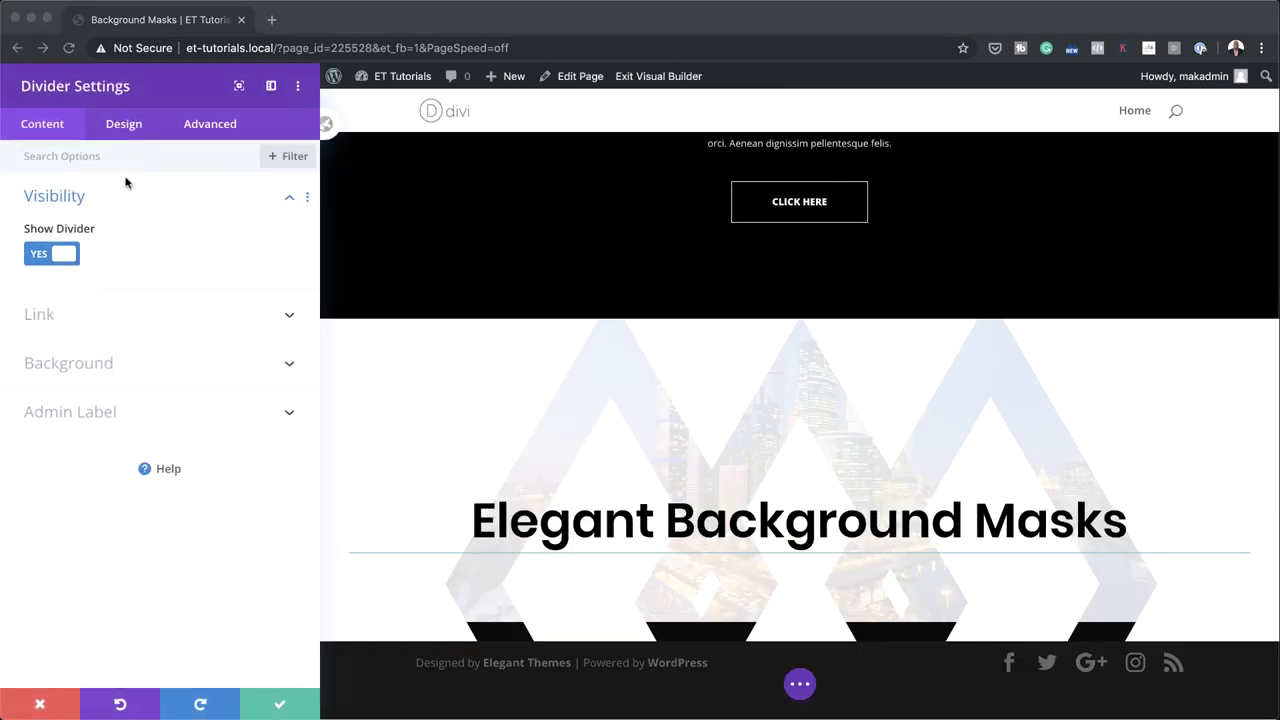
- Set the divider's line color to #000000
{"action": "left_click", "coordinate": [124, 123]}
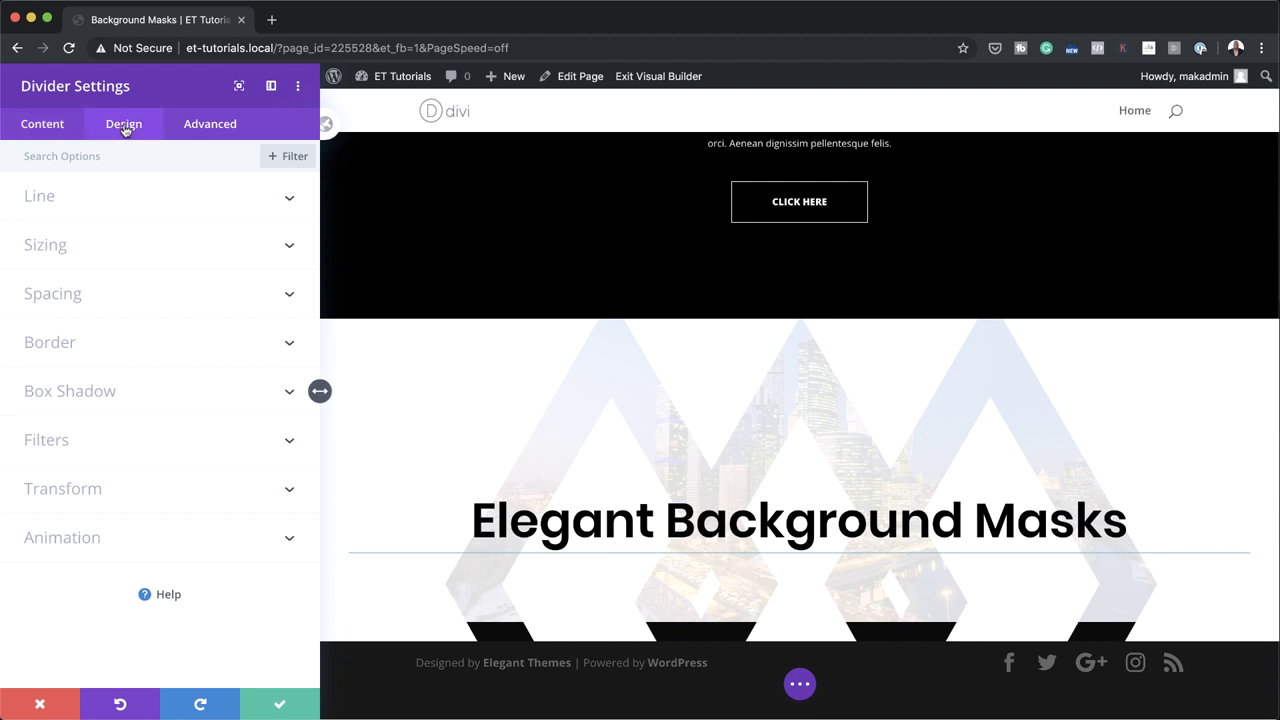
{"action": "left_click", "coordinate": [57, 200]}
{"action": "left_click", "coordinate": [38, 266]}
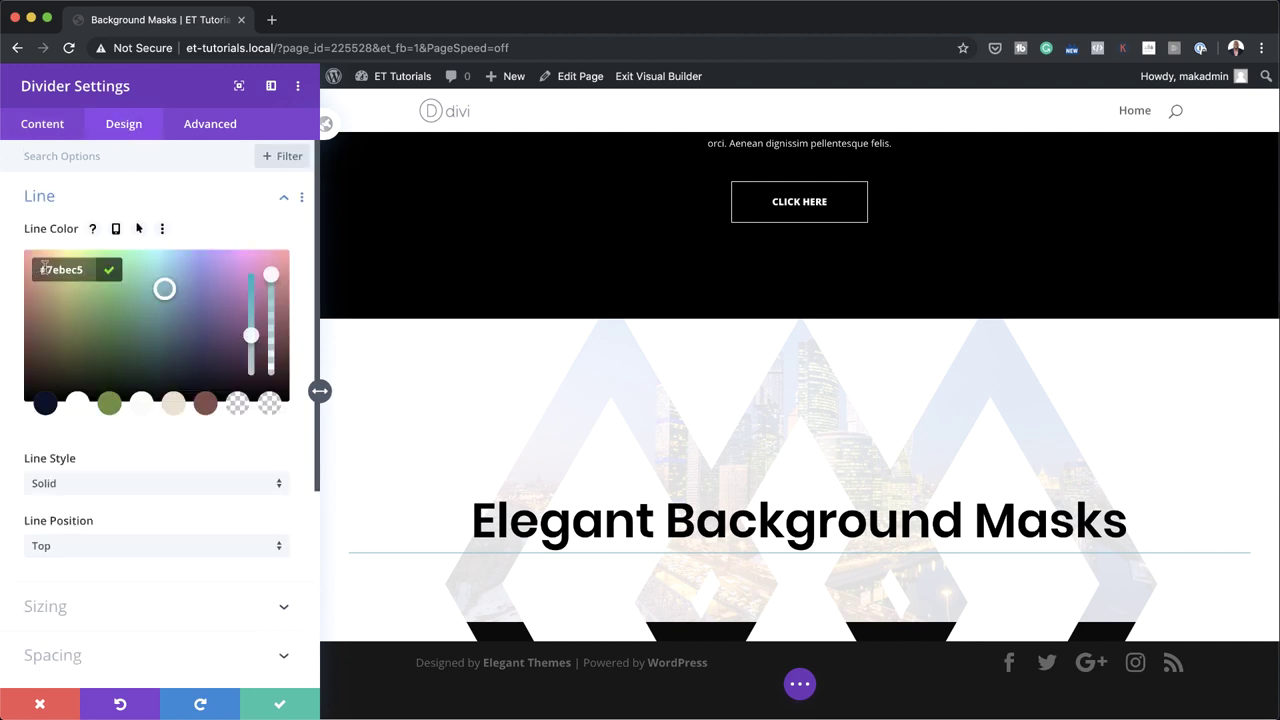
{"action": "type", "text": "#000000"}
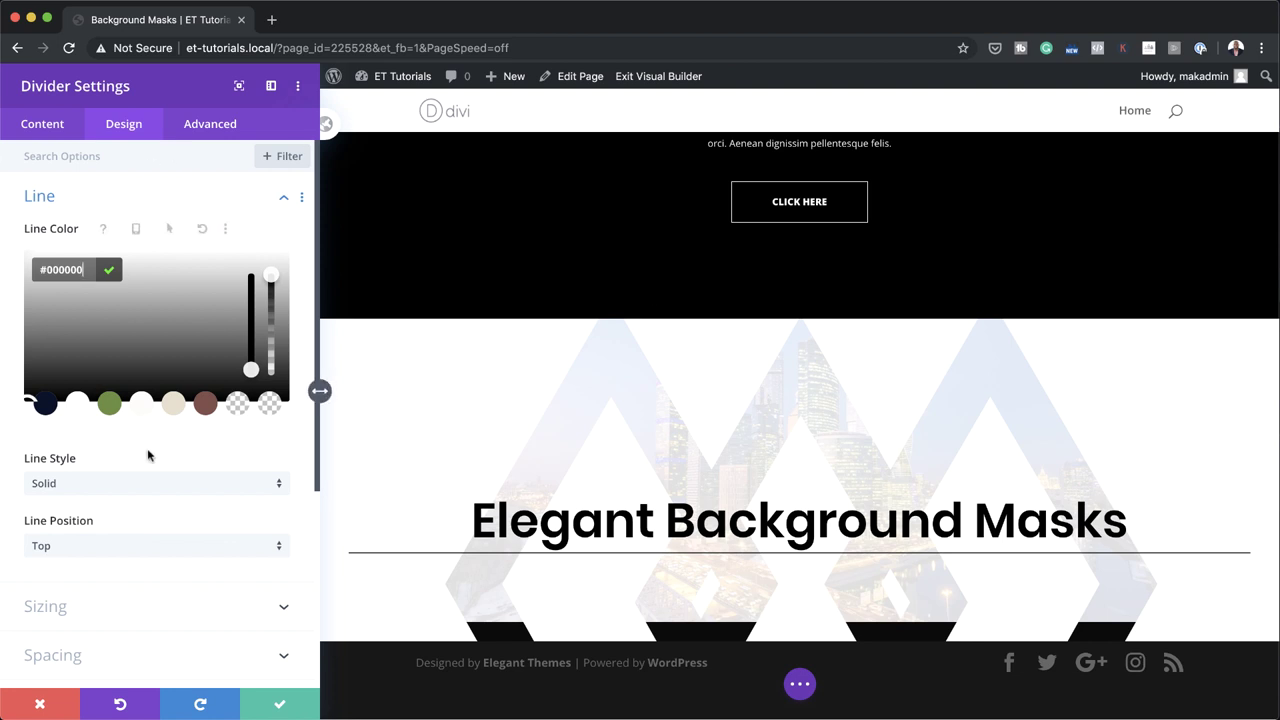
- Size the divider to a 13px weight and 16% width, and center-align the module
{"action": "scroll", "coordinate": [150, 451], "scroll_direction": "down", "scroll_amount": 2}
{"action": "left_click", "coordinate": [141, 510]}
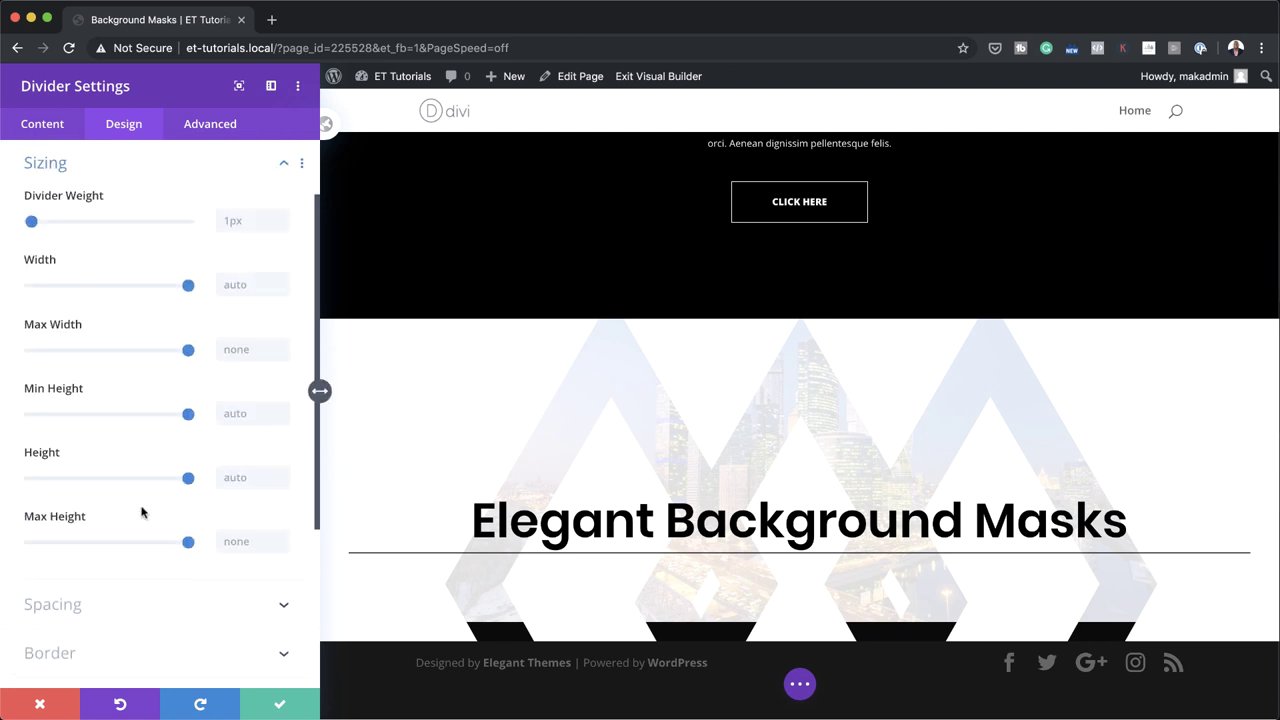
{"action": "left_click", "coordinate": [238, 218]}
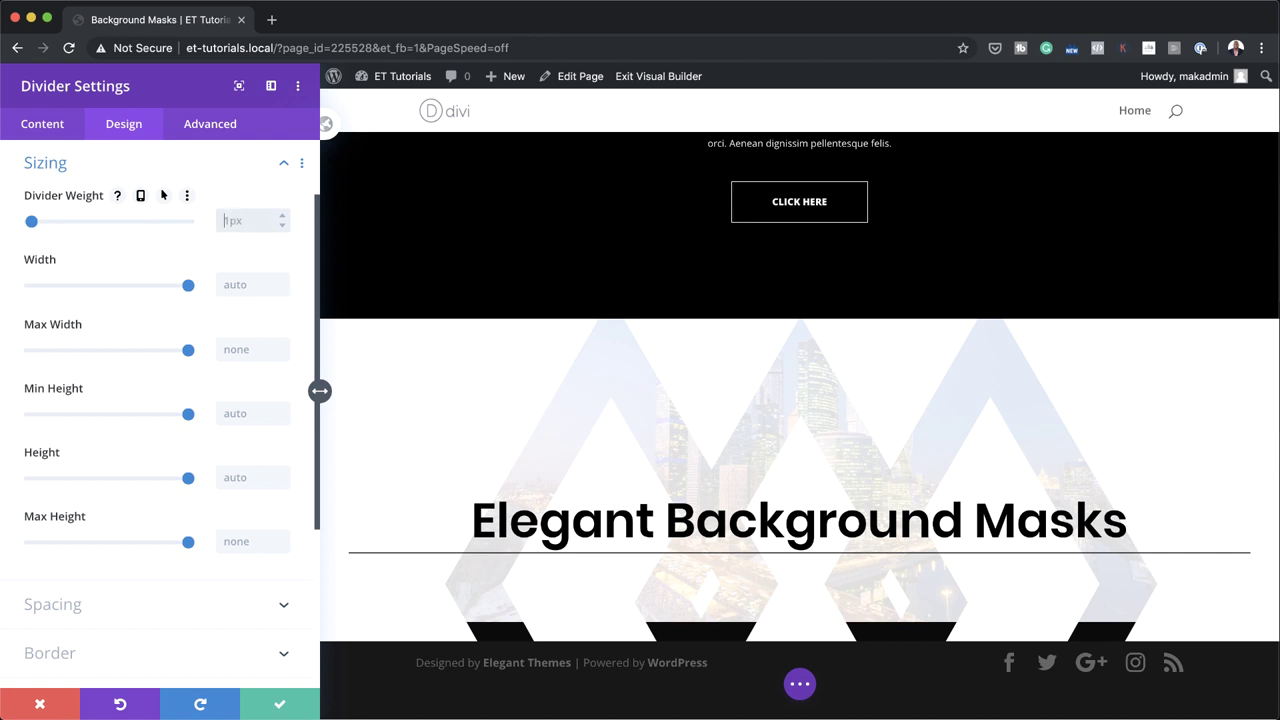
{"action": "type", "text": "13"}
{"action": "left_click", "coordinate": [248, 285]}
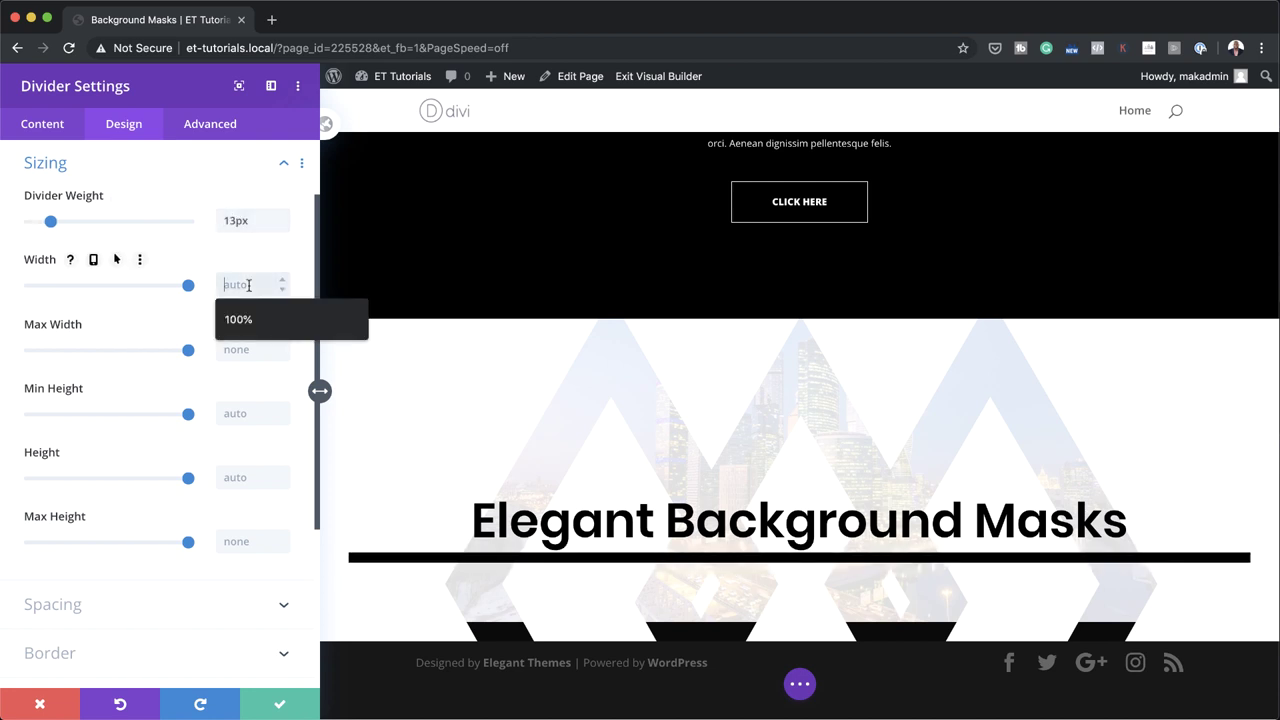
{"action": "type", "text": "16%"}
{"action": "key", "text": "Return"}
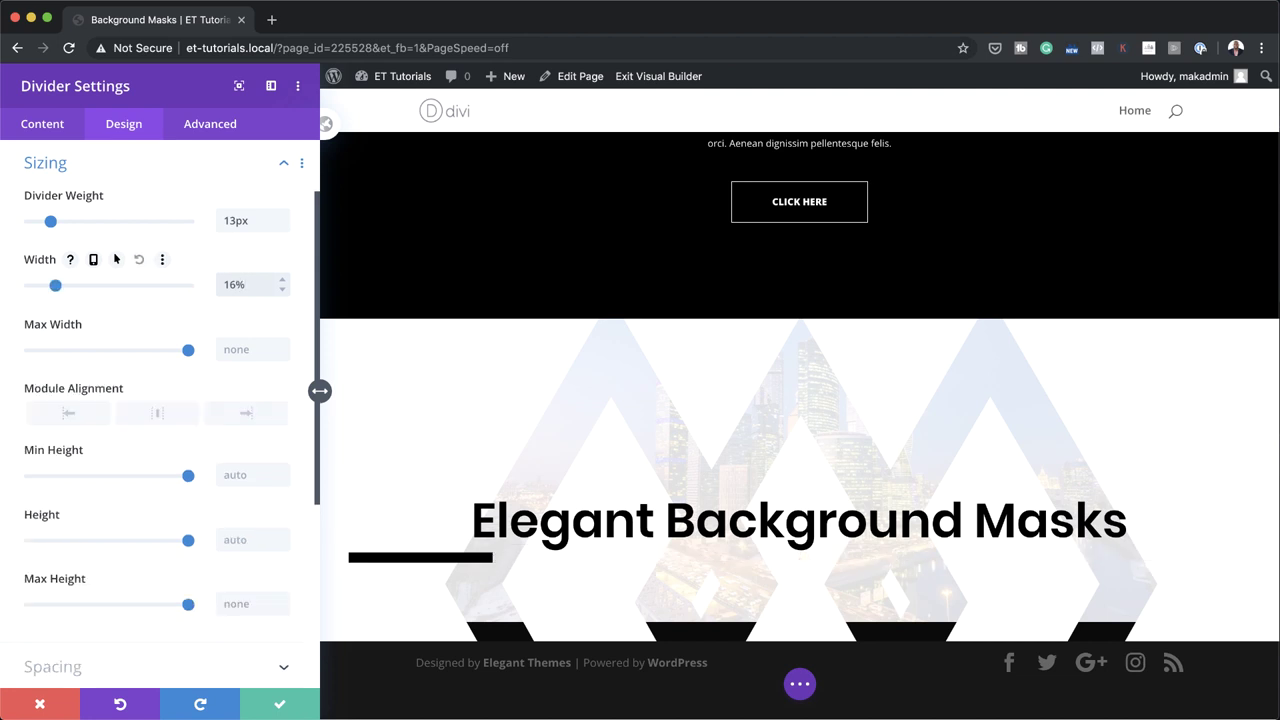
{"action": "left_click", "coordinate": [182, 418]}
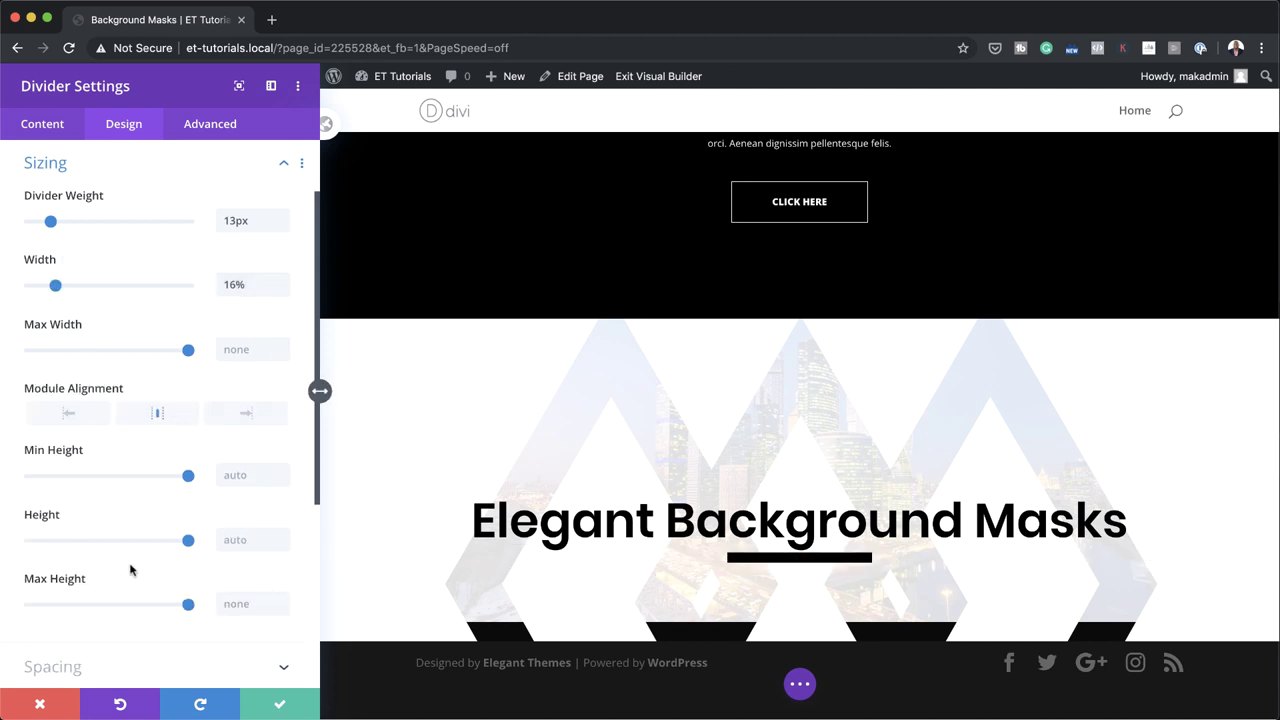
- Give the divider linked top and bottom margins of 2vw and save its settings
{"action": "scroll", "coordinate": [131, 569], "scroll_direction": "down", "scroll_amount": 4}
{"action": "left_click", "coordinate": [78, 471]}
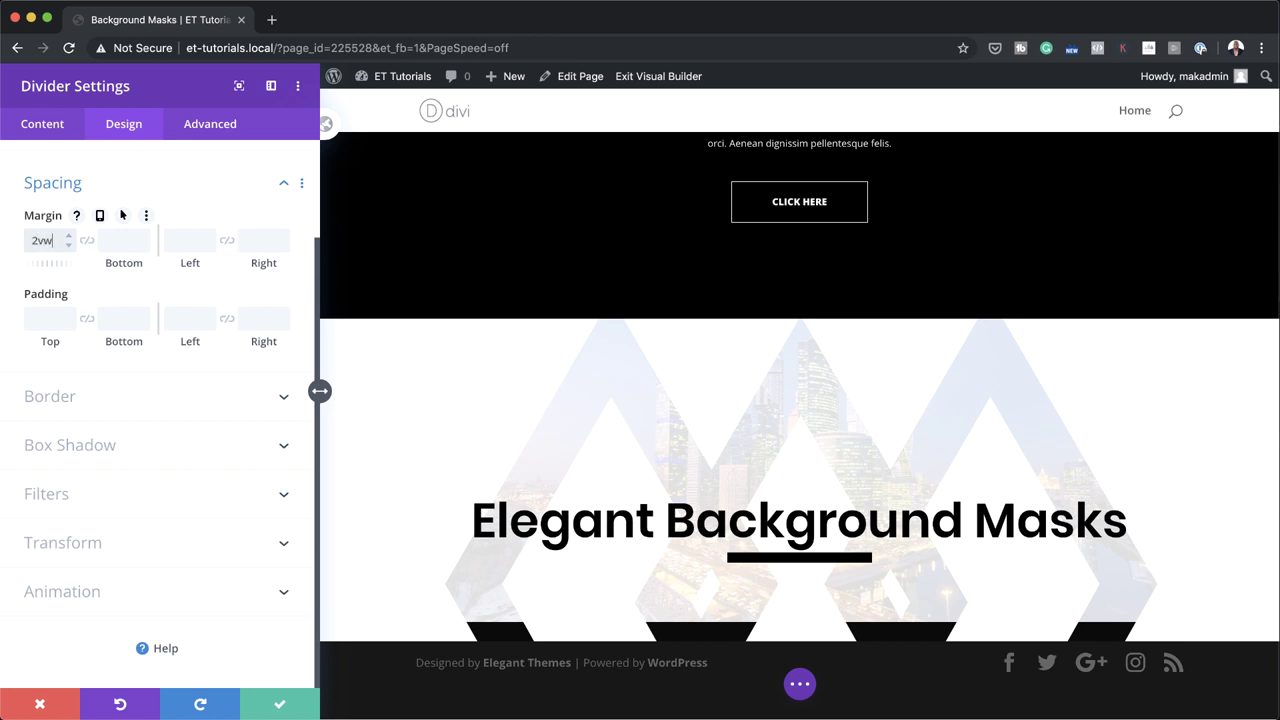
{"action": "left_click", "coordinate": [87, 240]}
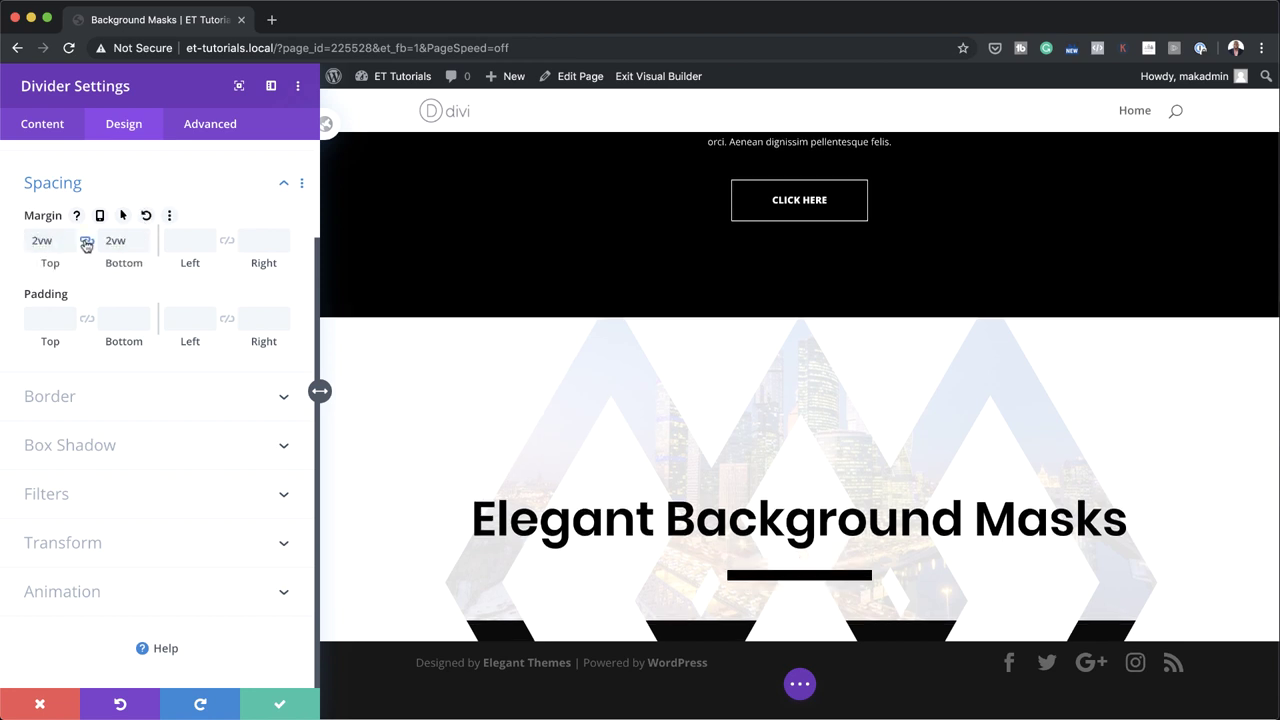
{"action": "left_click", "coordinate": [280, 706]}
- Insert a new Text module below the divider
{"action": "scroll", "coordinate": [711, 509], "scroll_direction": "down", "scroll_amount": 2}
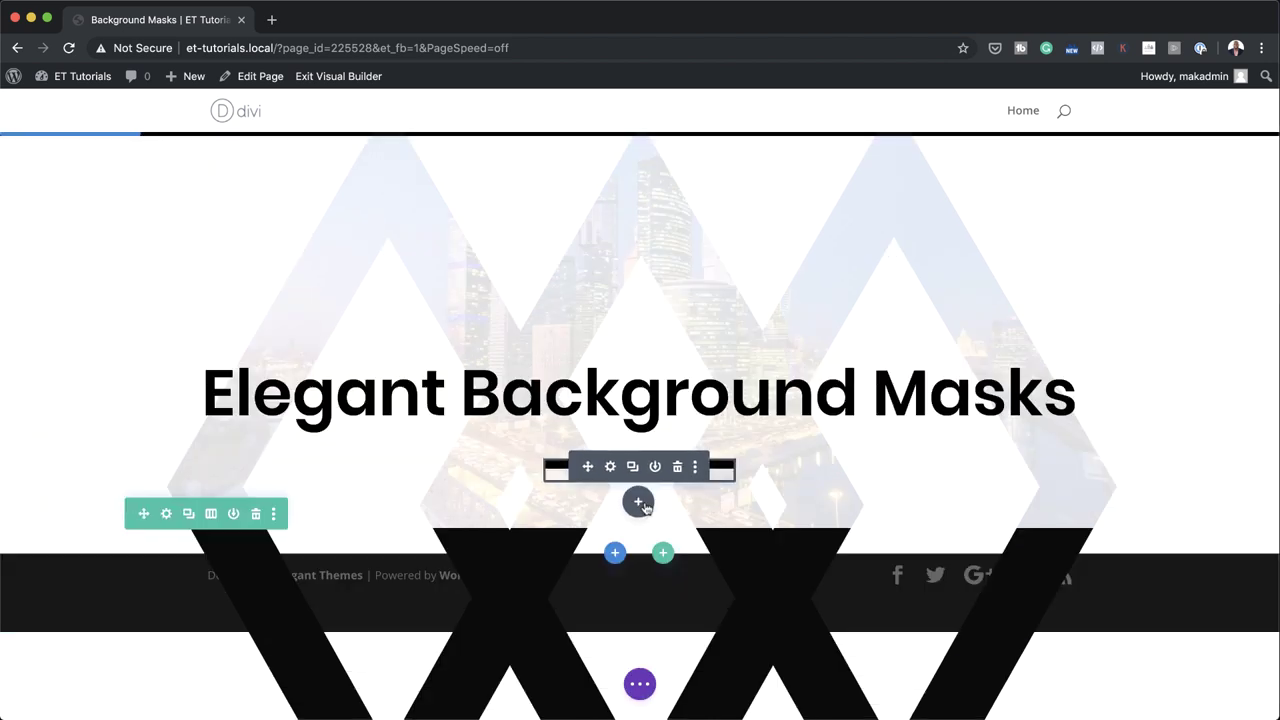
{"action": "left_click", "coordinate": [640, 503]}
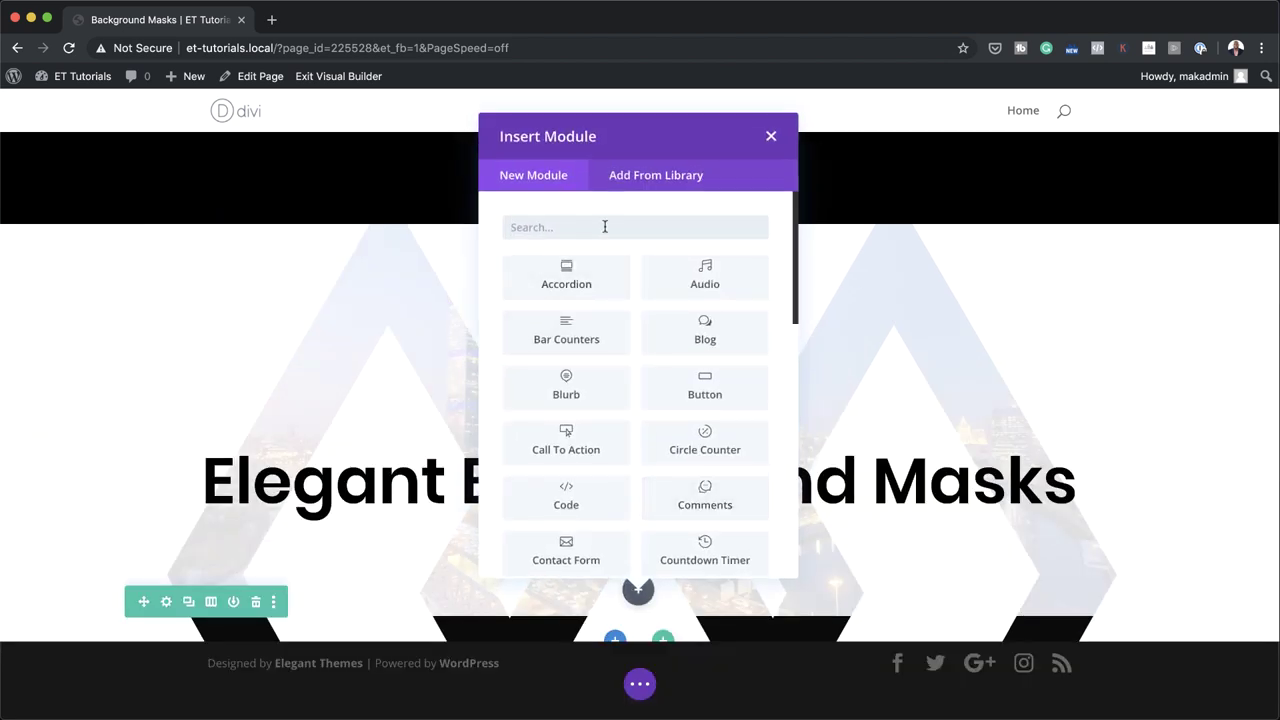
{"action": "left_click", "coordinate": [604, 227]}
{"action": "type", "text": "text"}
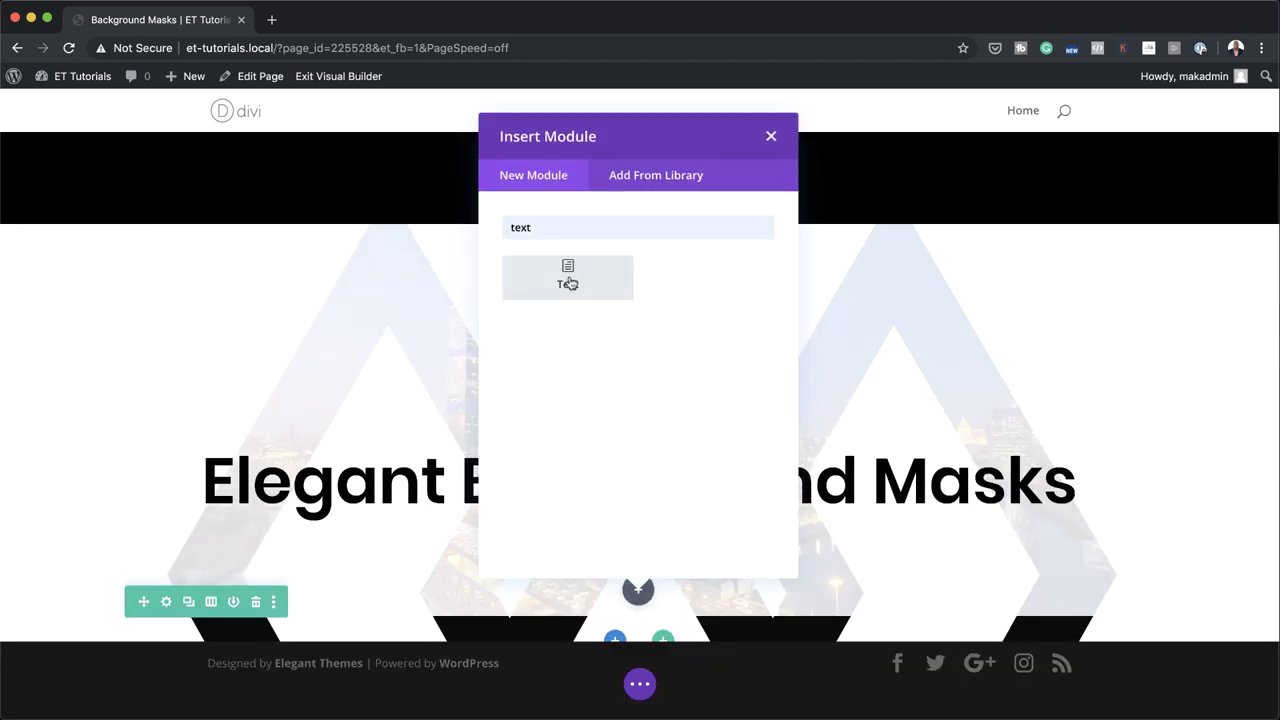
{"action": "left_click", "coordinate": [568, 280]}
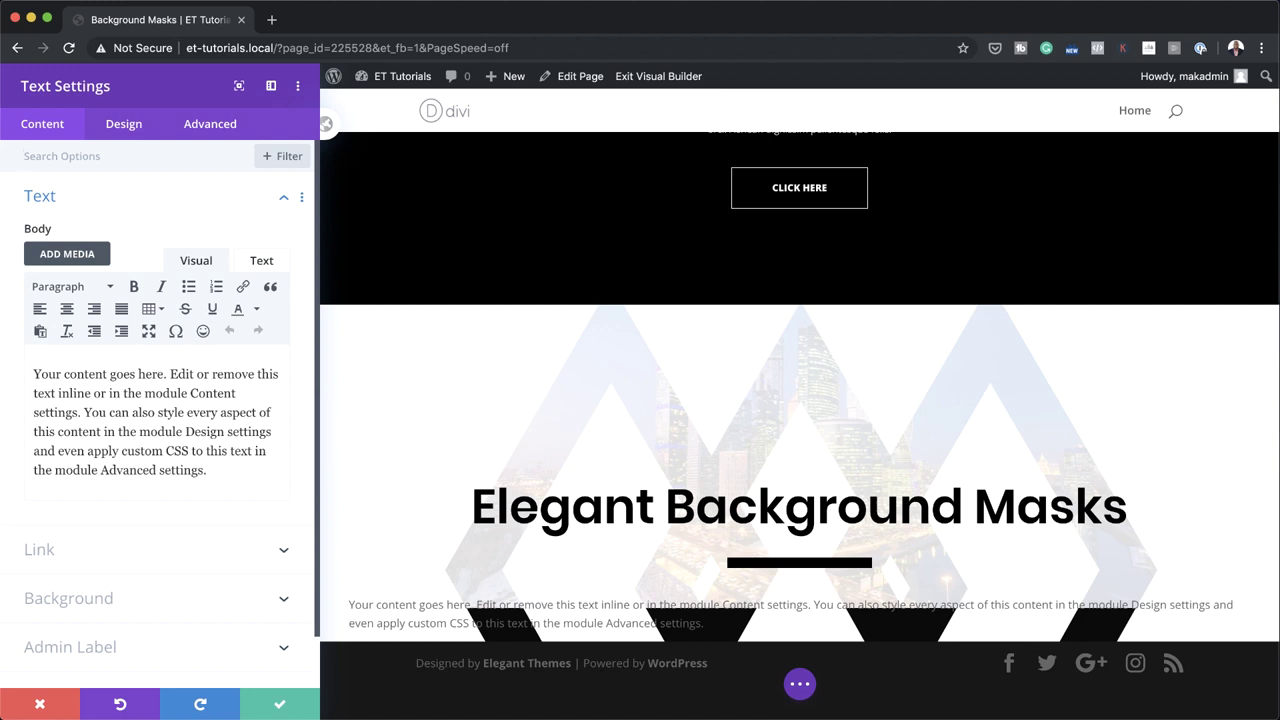
- Set the new Text module's body font to Open Sans and its text color to #000000
{"action": "left_click", "coordinate": [124, 124]}
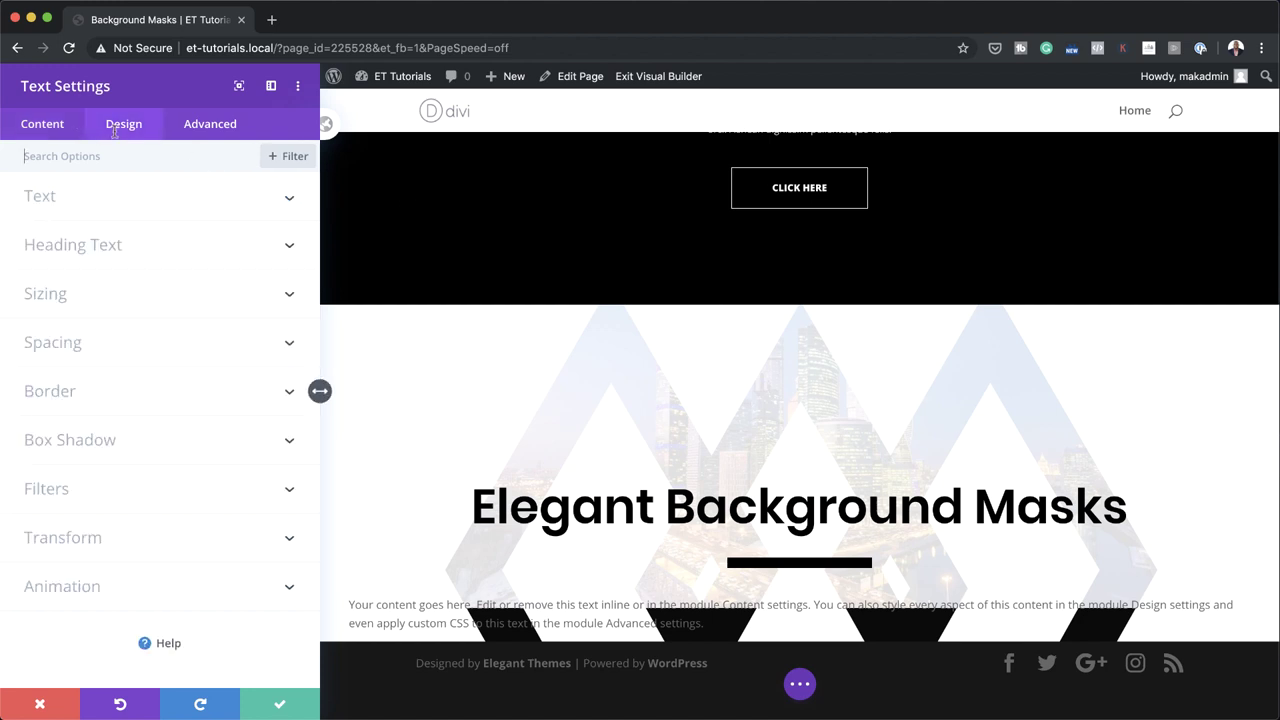
{"action": "left_click", "coordinate": [82, 204]}
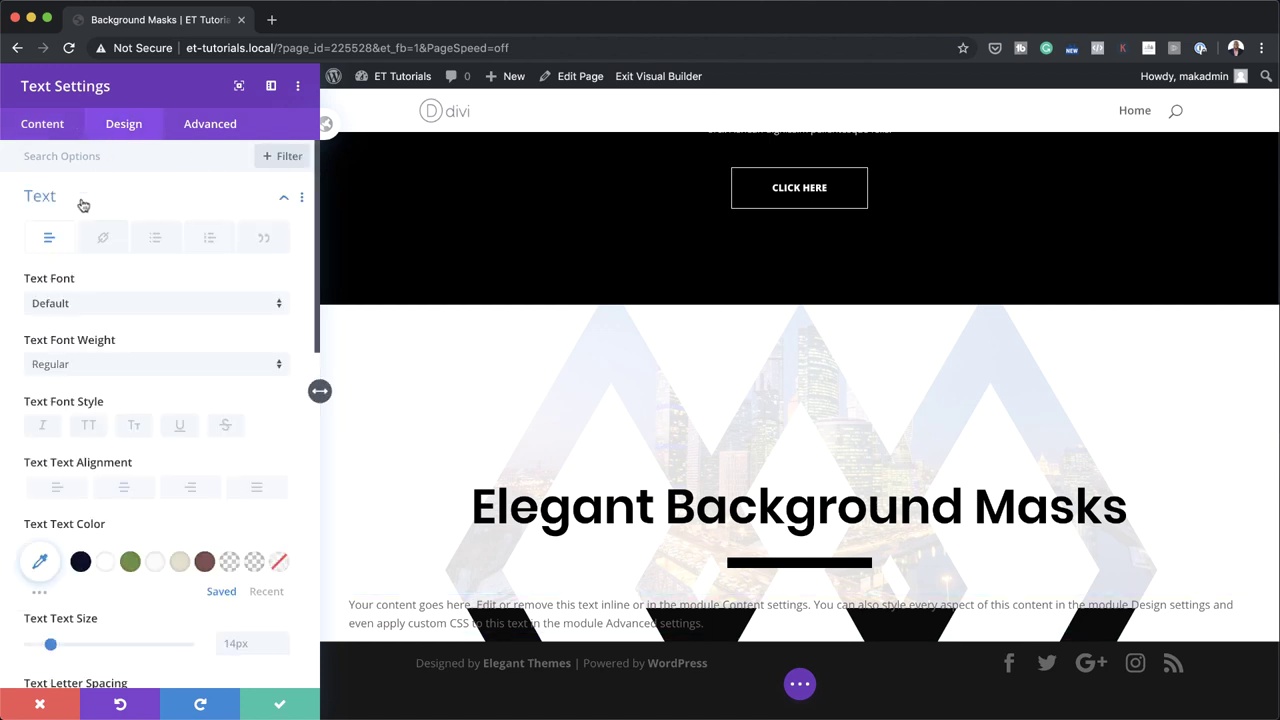
{"action": "left_click", "coordinate": [98, 304]}
{"action": "left_click", "coordinate": [101, 220]}
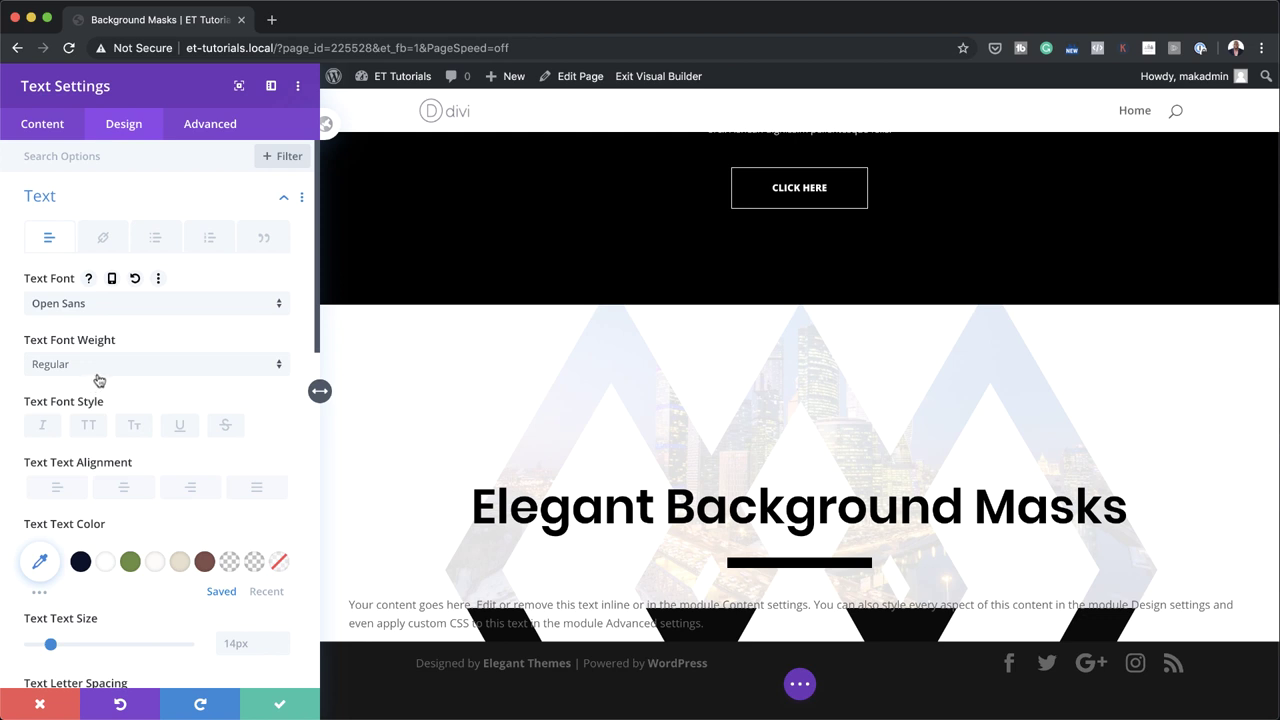
{"action": "left_click", "coordinate": [42, 562]}
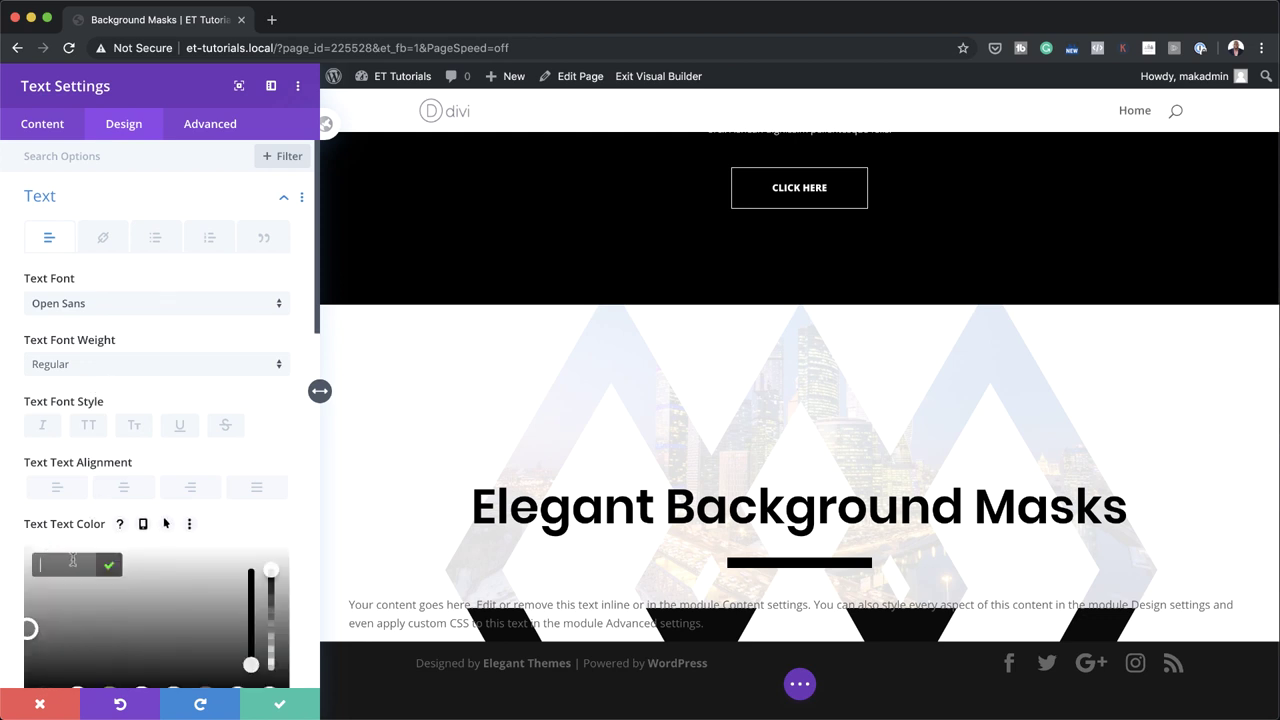
{"action": "type", "text": "#000000"}
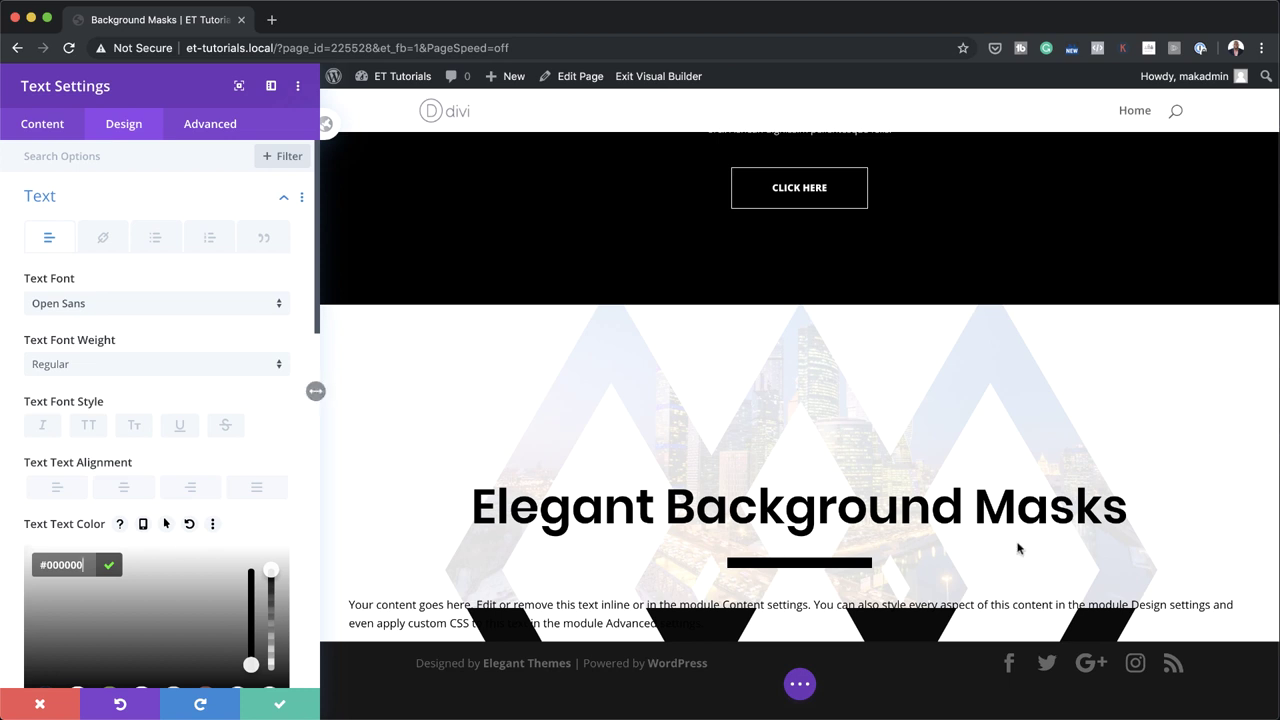
- Set the body text size to 1vw and line height to 1.9em, and center-align the text
{"action": "scroll", "coordinate": [183, 534], "scroll_direction": "down", "scroll_amount": 3}
{"action": "left_click", "coordinate": [230, 540]}
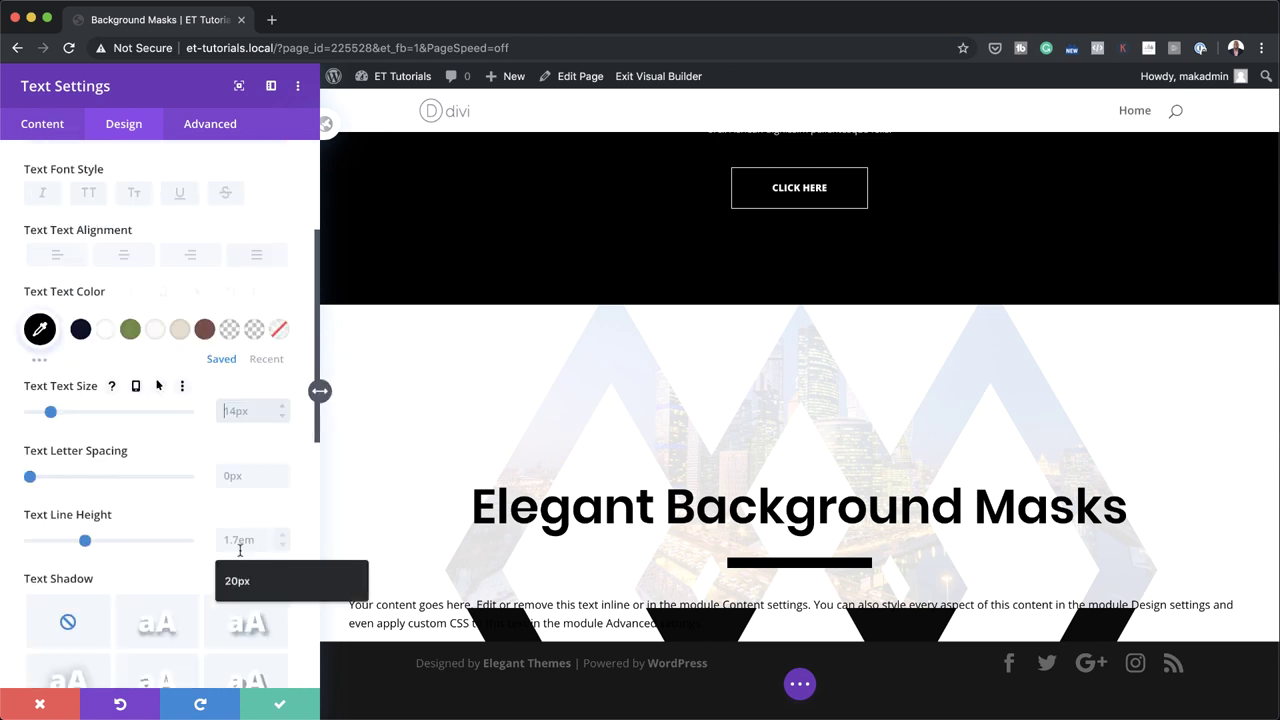
{"action": "type", "text": "1vw"}
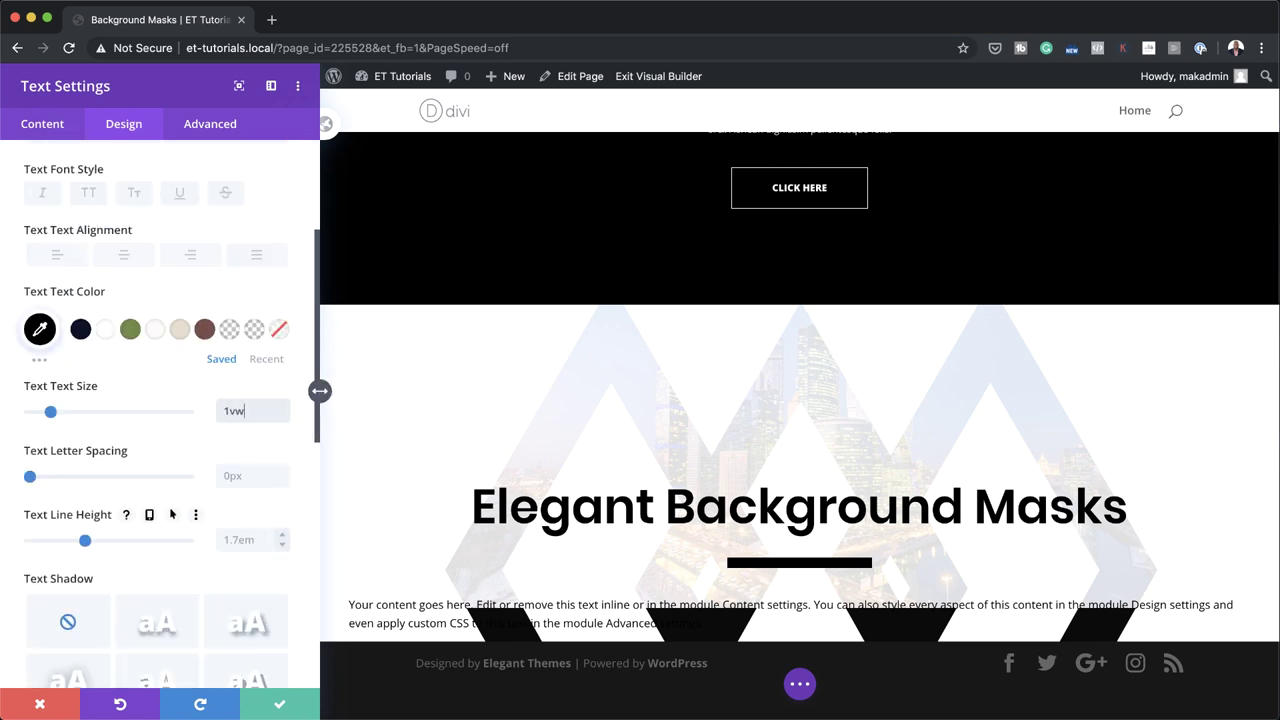
{"action": "left_click", "coordinate": [235, 539]}
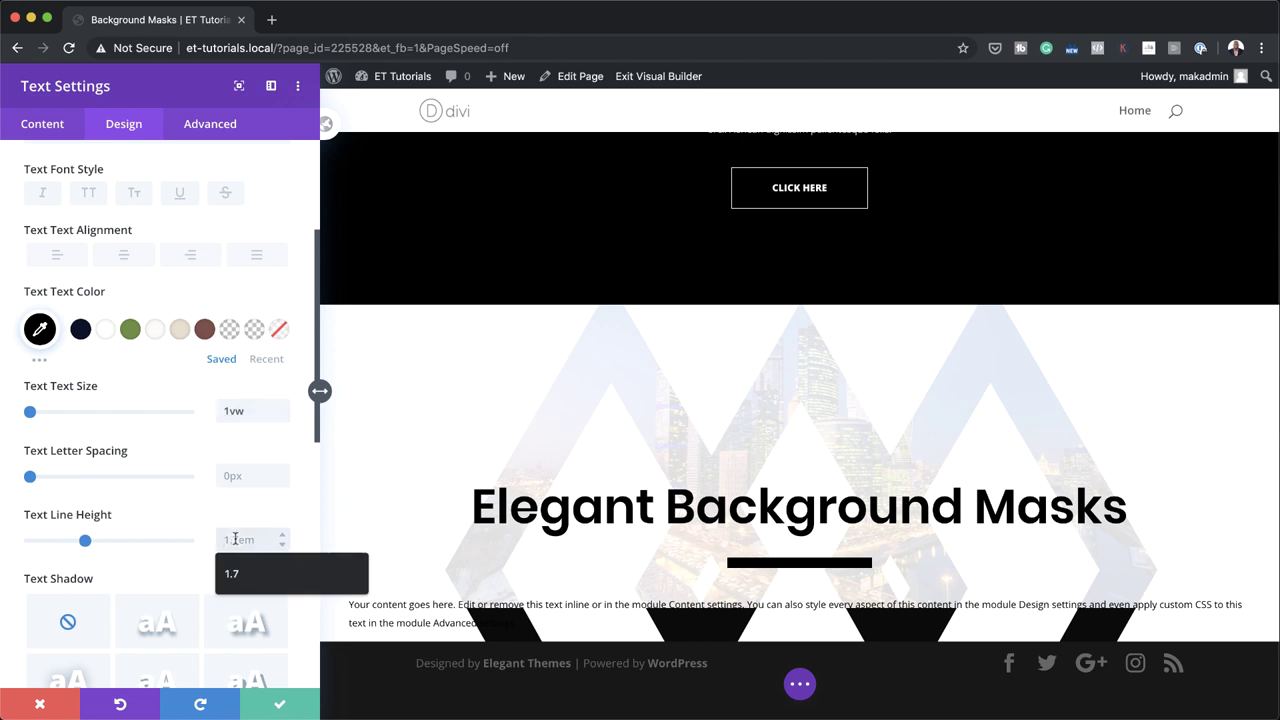
{"action": "type", "text": "1.9em"}
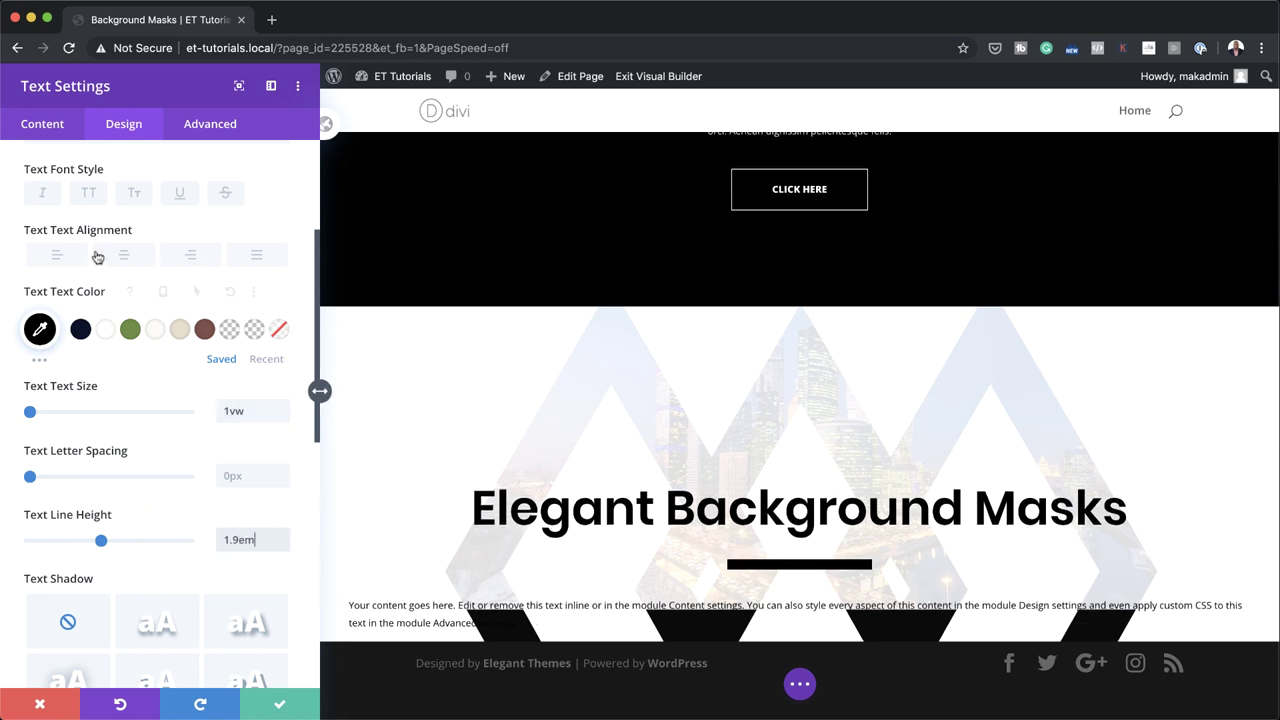
{"action": "left_click", "coordinate": [123, 254]}
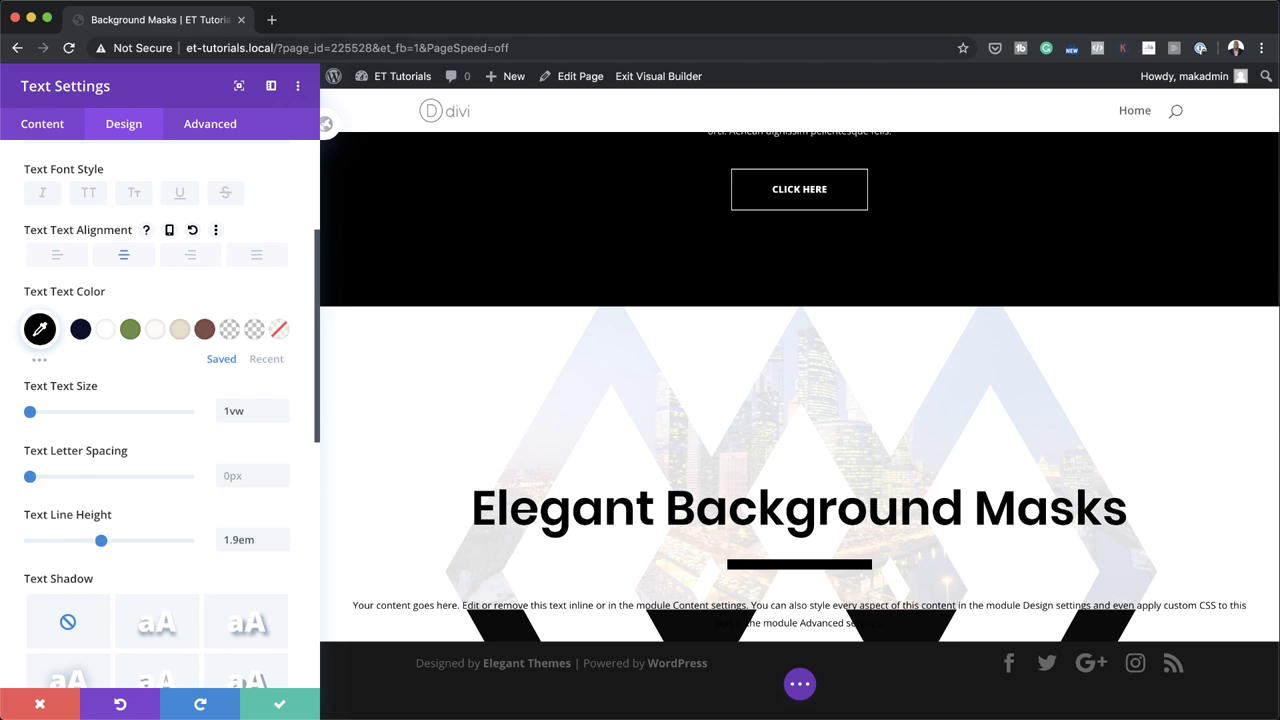
- Give the body Text module linked top and bottom margins of 3vw and linked left and right margins of 27vw
{"action": "scroll", "coordinate": [194, 600], "scroll_direction": "down", "scroll_amount": 9}
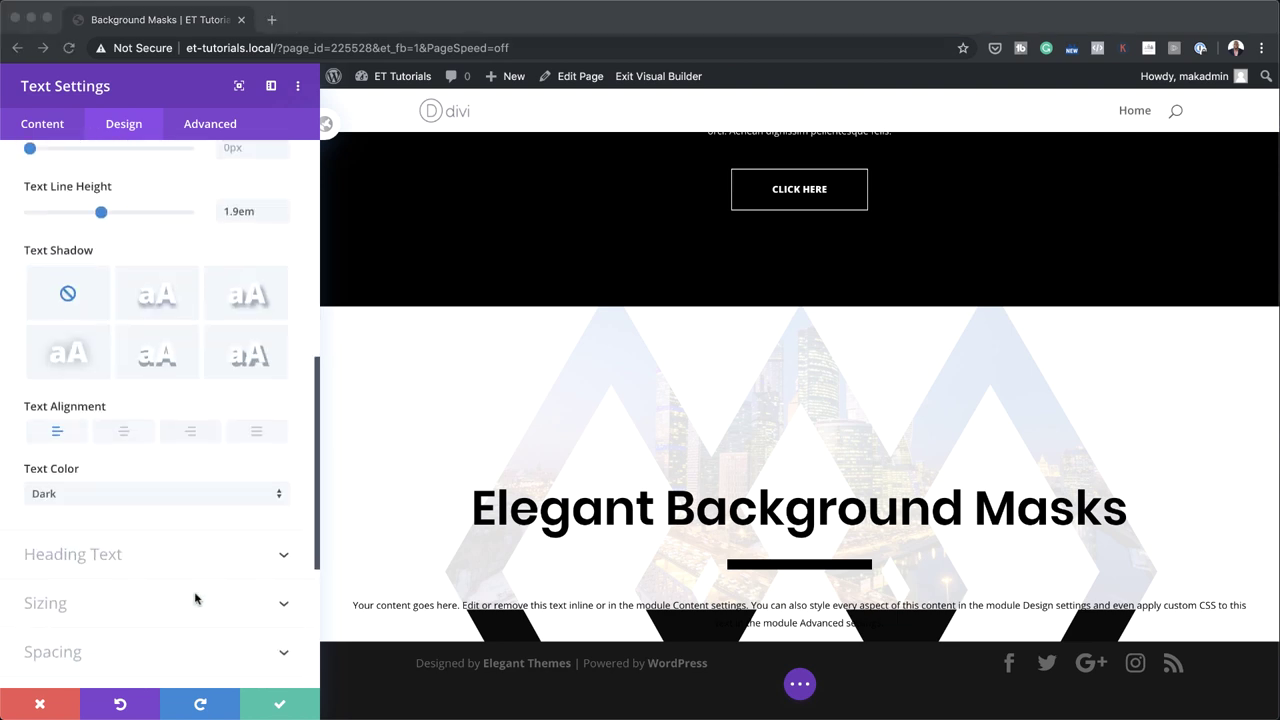
{"action": "left_click", "coordinate": [74, 488]}
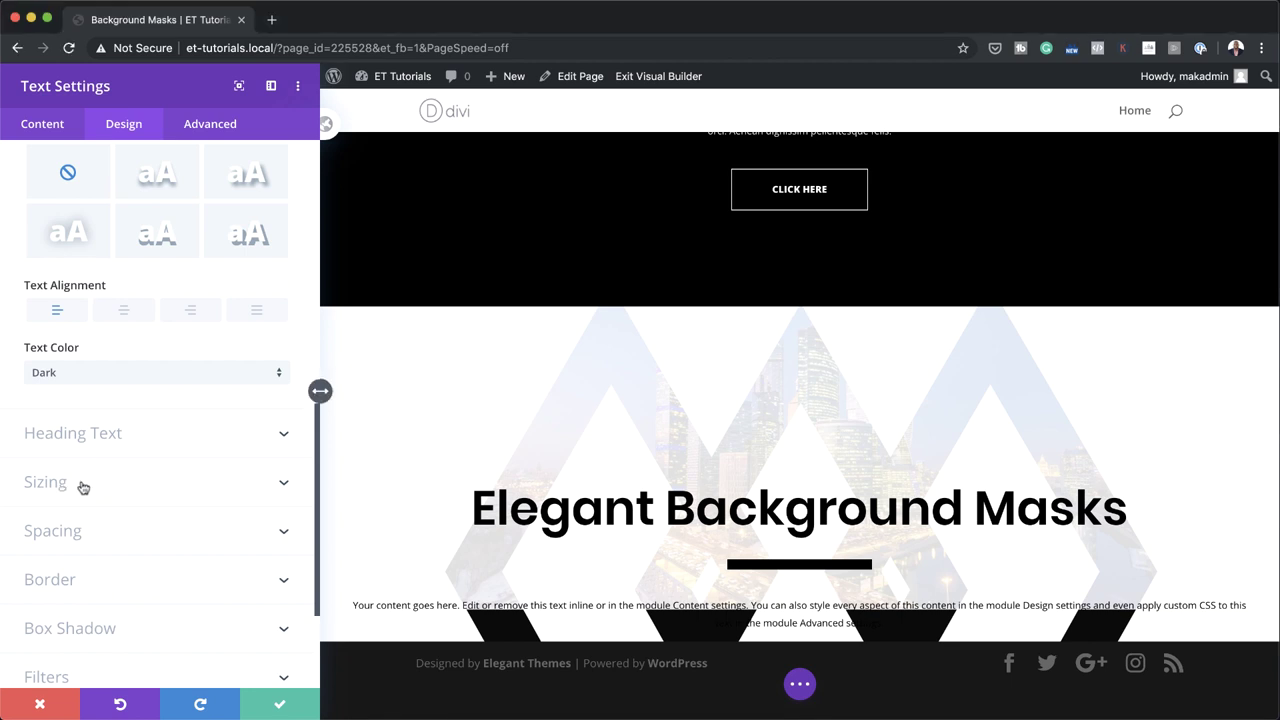
{"action": "left_click", "coordinate": [80, 486]}
{"action": "left_click", "coordinate": [104, 549]}
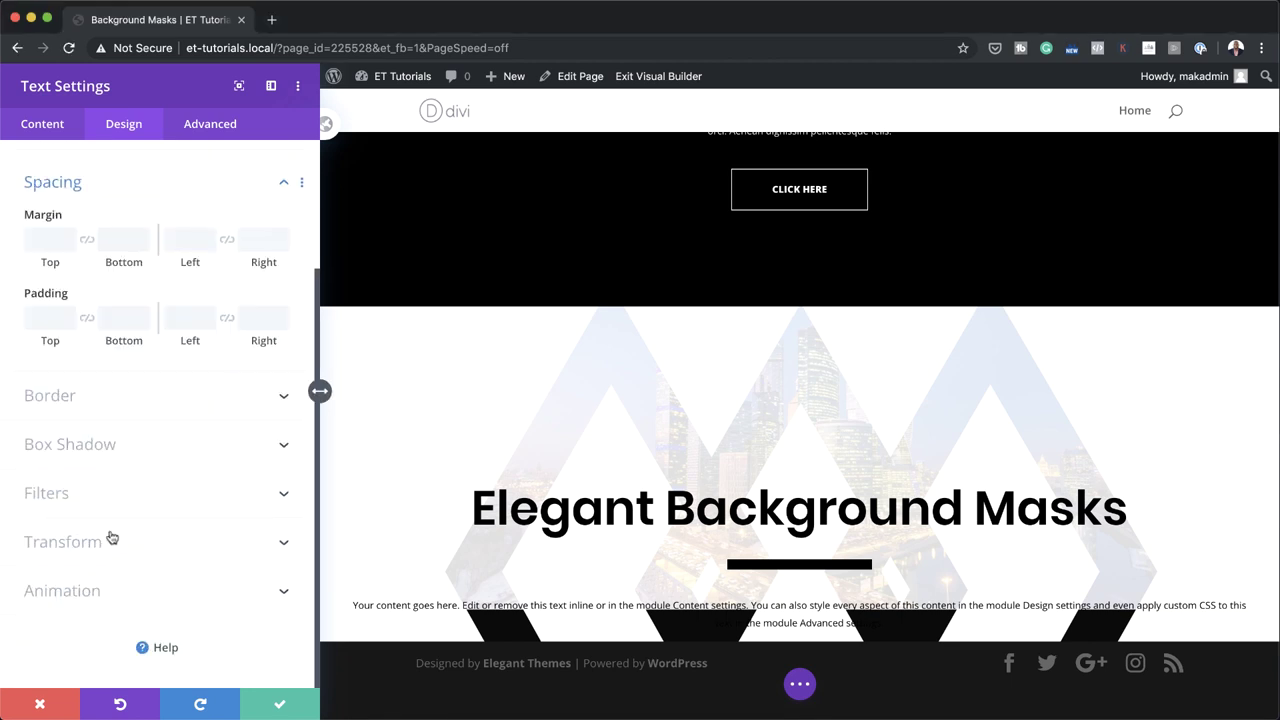
{"action": "left_click", "coordinate": [49, 238]}
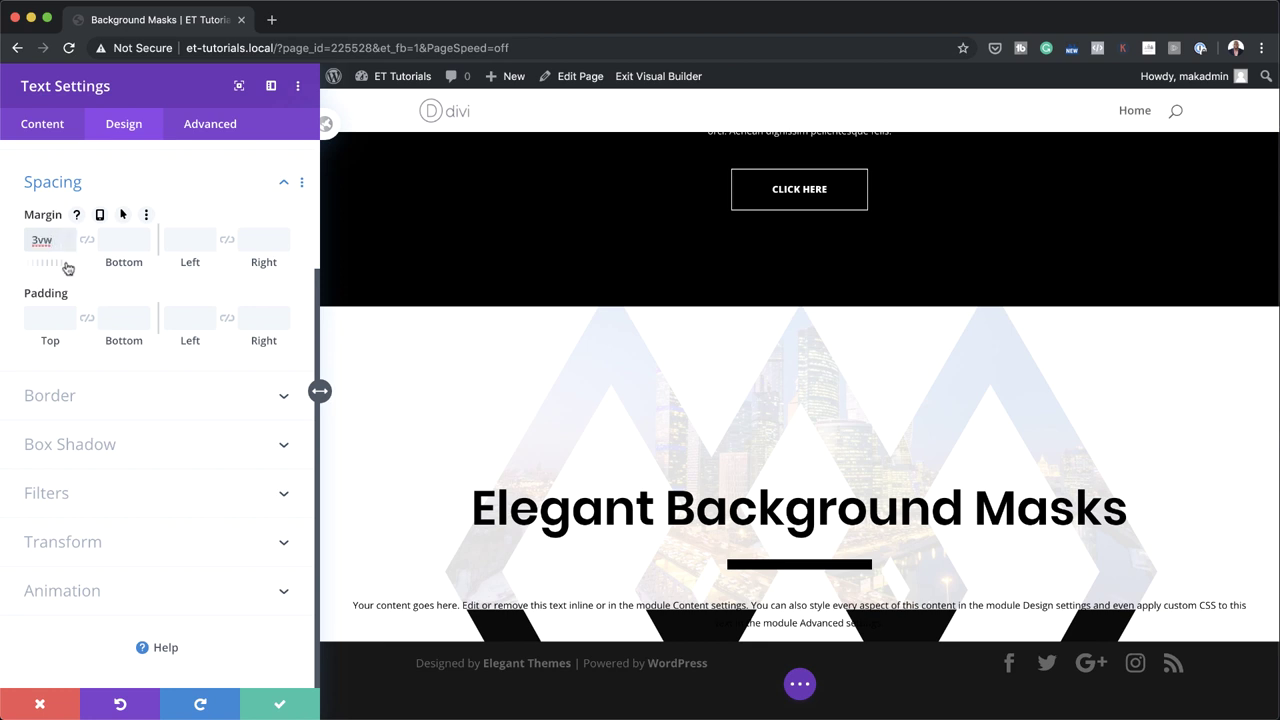
{"action": "left_click", "coordinate": [88, 240]}
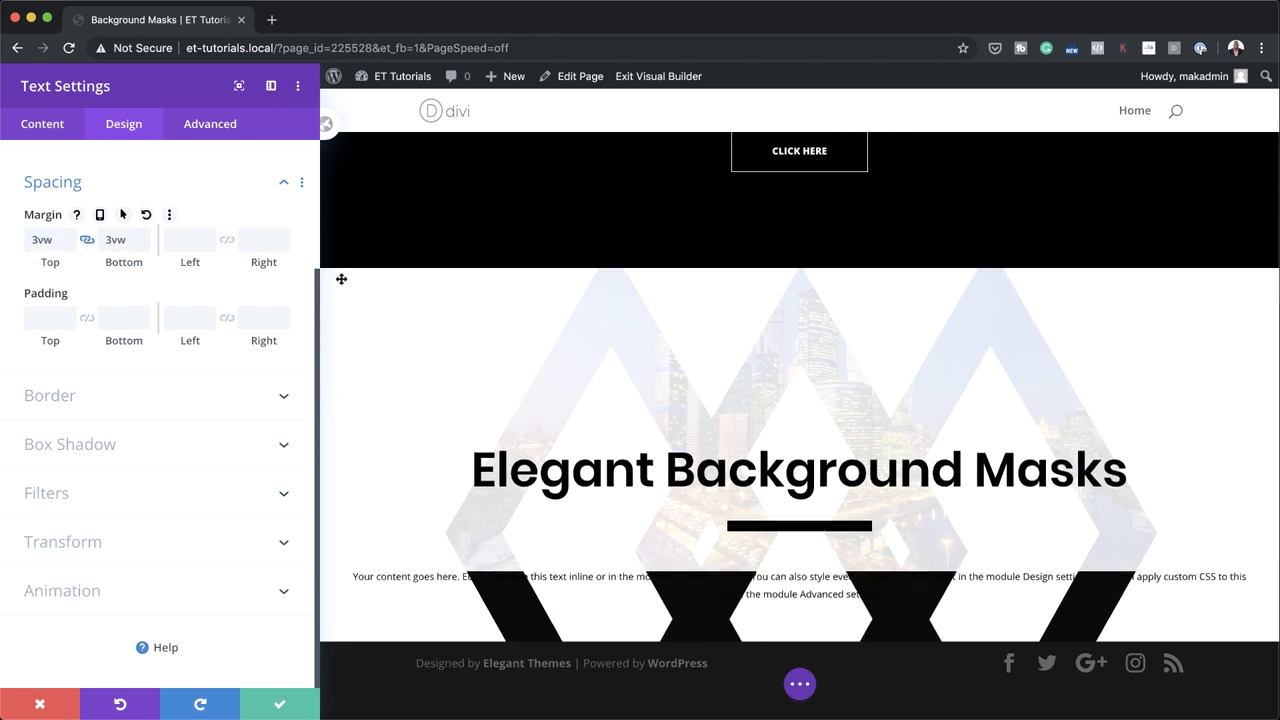
{"action": "left_click", "coordinate": [198, 234]}
{"action": "type", "text": "27vw"}
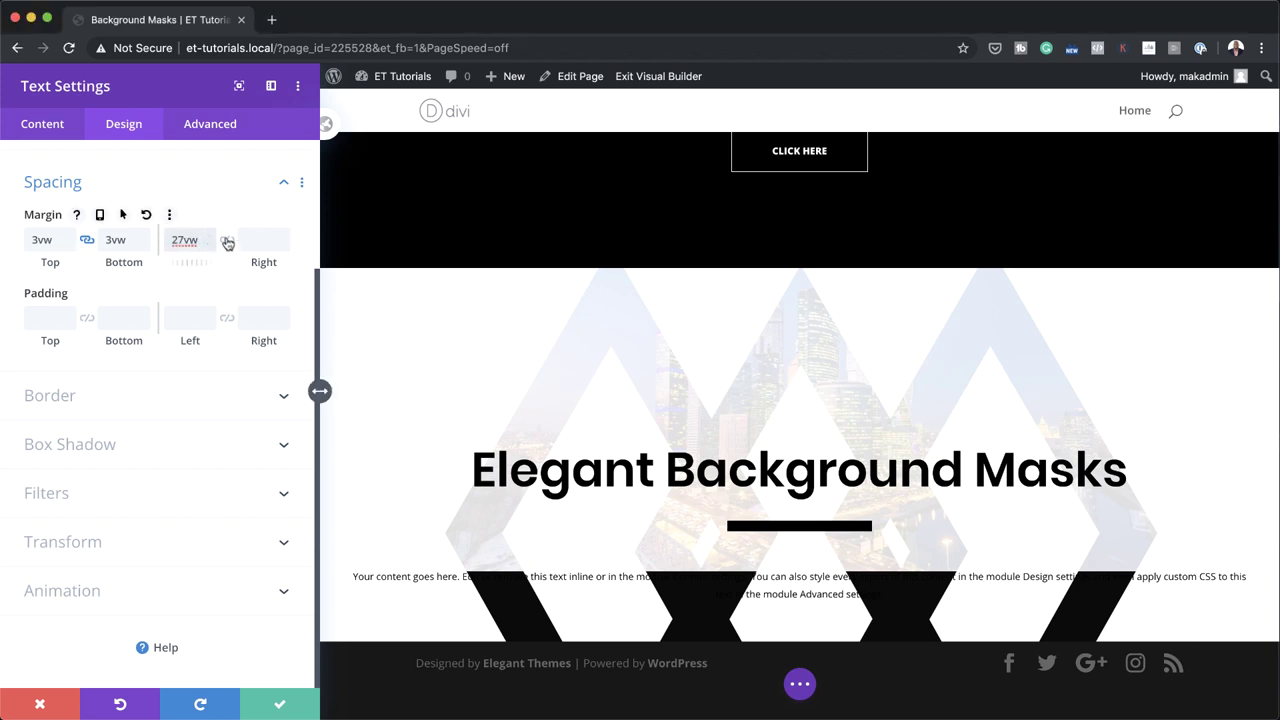
{"action": "left_click", "coordinate": [228, 242]}
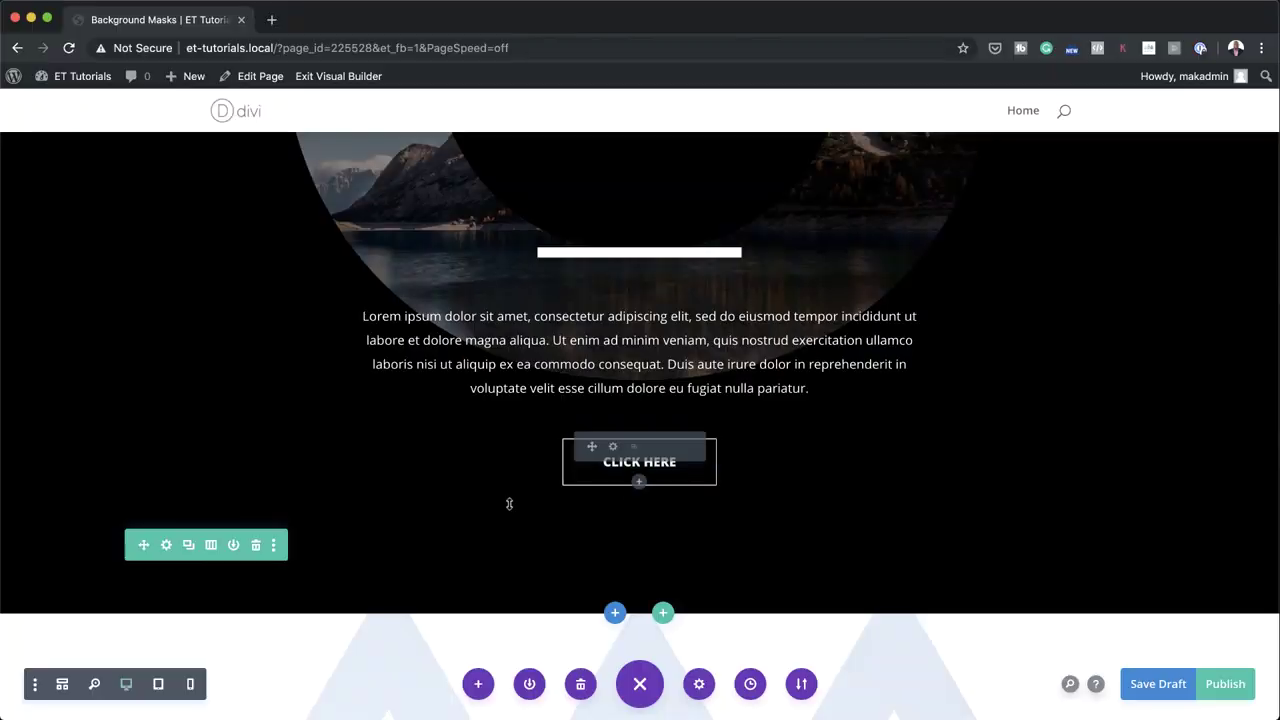
- Insert a new Button module below the divider in the second section
{"action": "scroll", "coordinate": [509, 504], "scroll_direction": "down", "scroll_amount": 3}
{"action": "scroll", "coordinate": [509, 504], "scroll_direction": "down", "scroll_amount": 5}
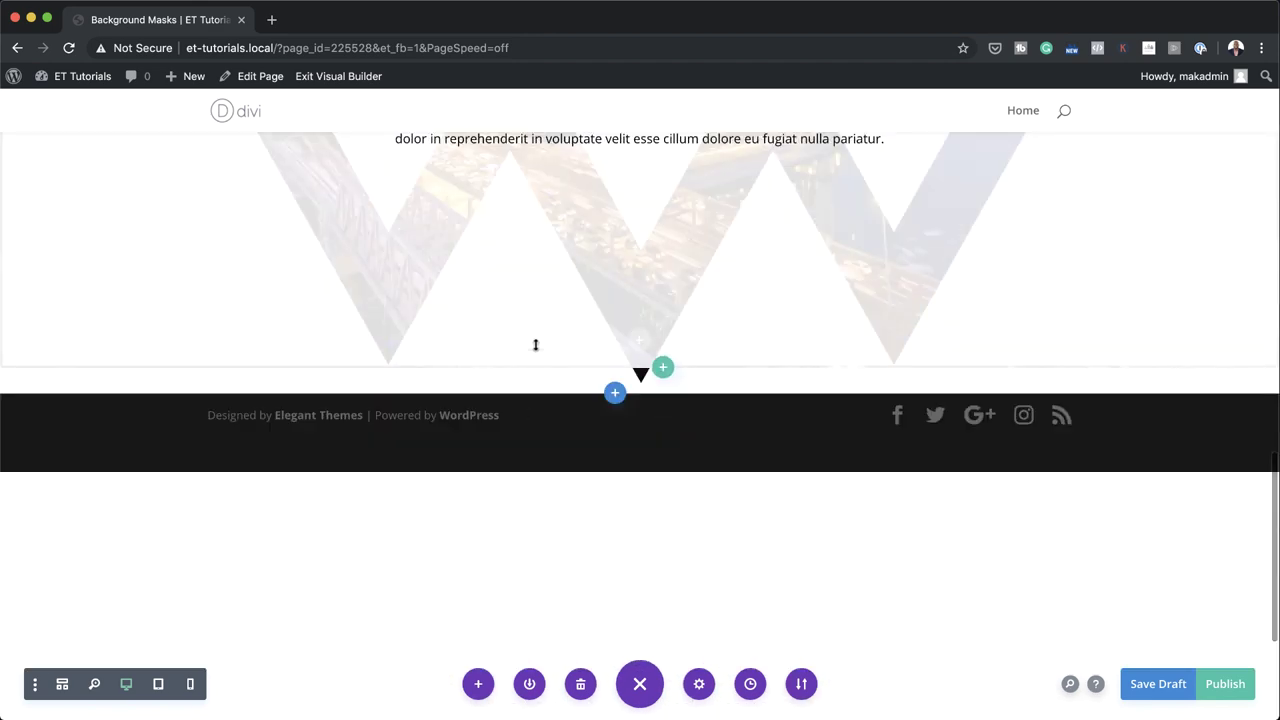
{"action": "scroll", "coordinate": [534, 346], "scroll_direction": "up", "scroll_amount": 3}
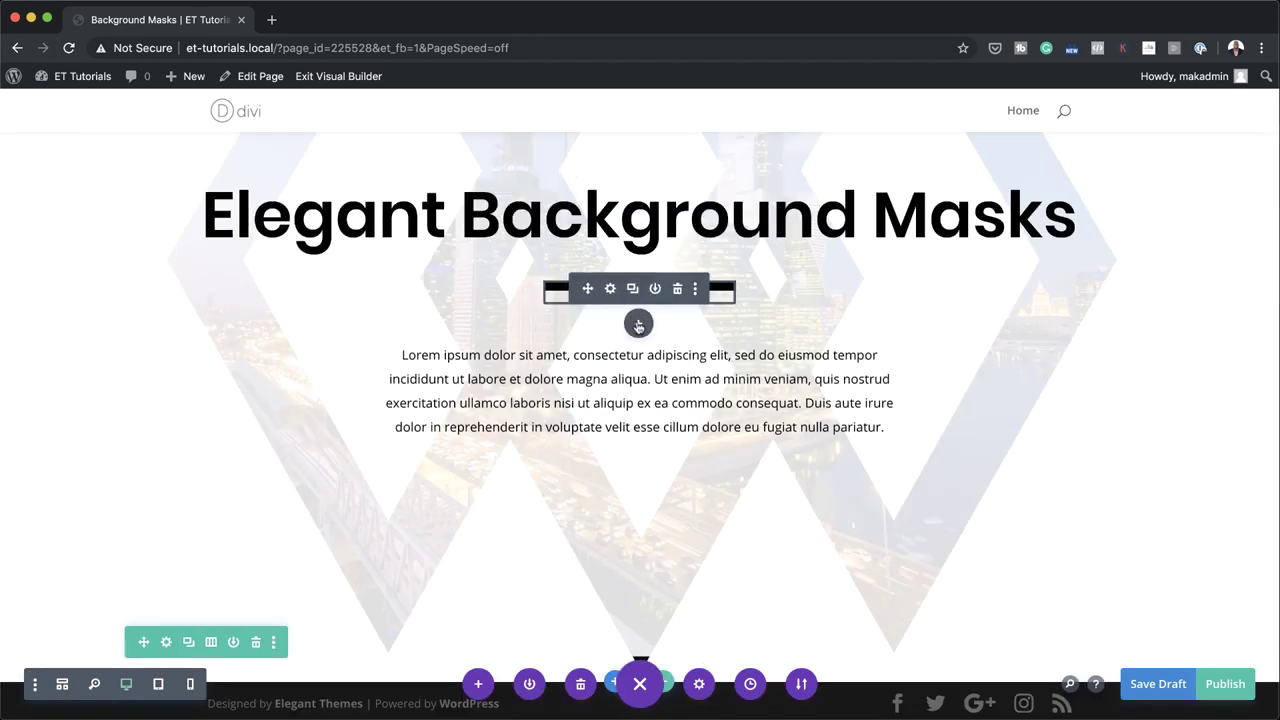
{"action": "left_click", "coordinate": [638, 323]}
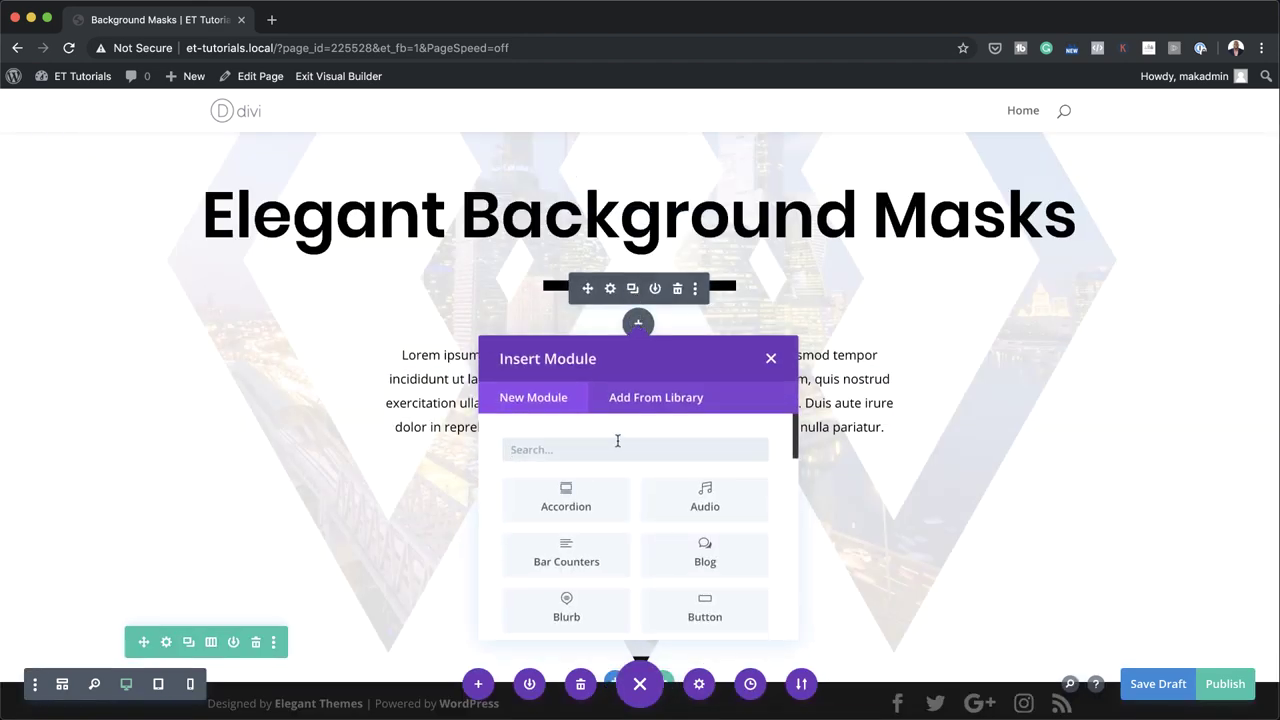
{"action": "type", "text": "butt"}
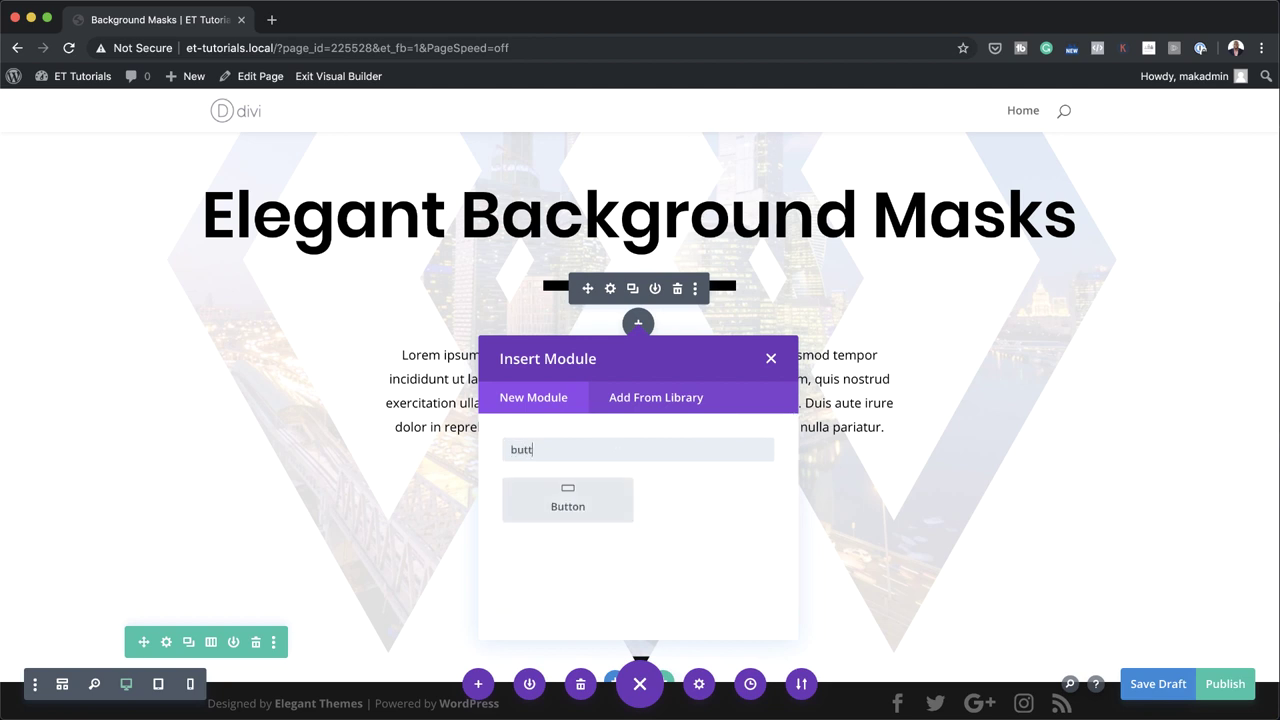
{"action": "left_click", "coordinate": [580, 515]}
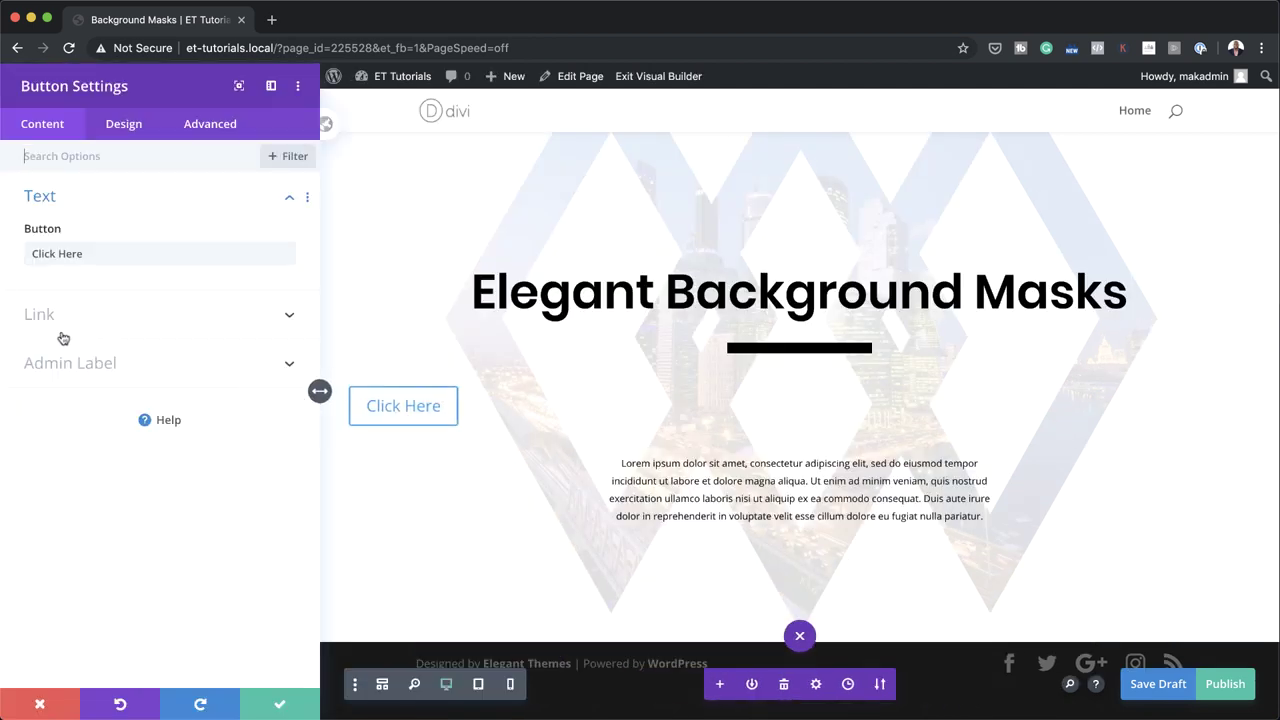
- Center-align the new button
{"action": "left_click", "coordinate": [124, 124]}
{"action": "left_click", "coordinate": [80, 199]}
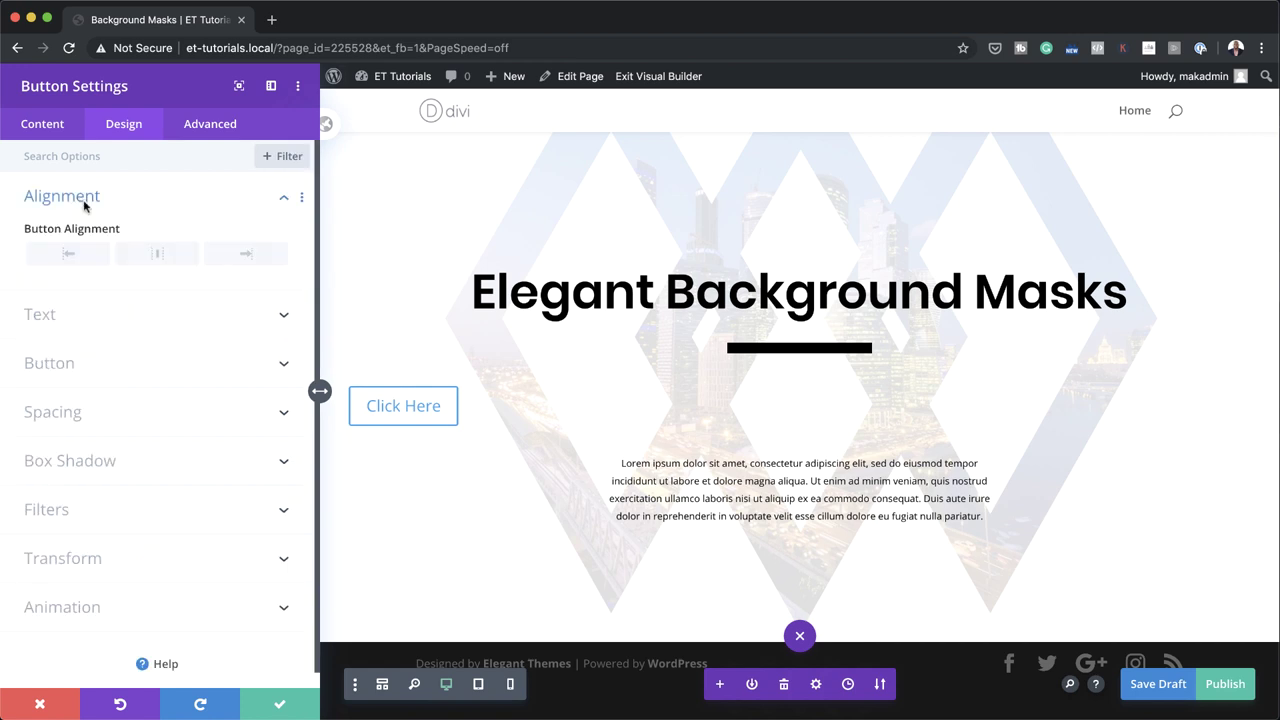
{"action": "left_click", "coordinate": [157, 256]}
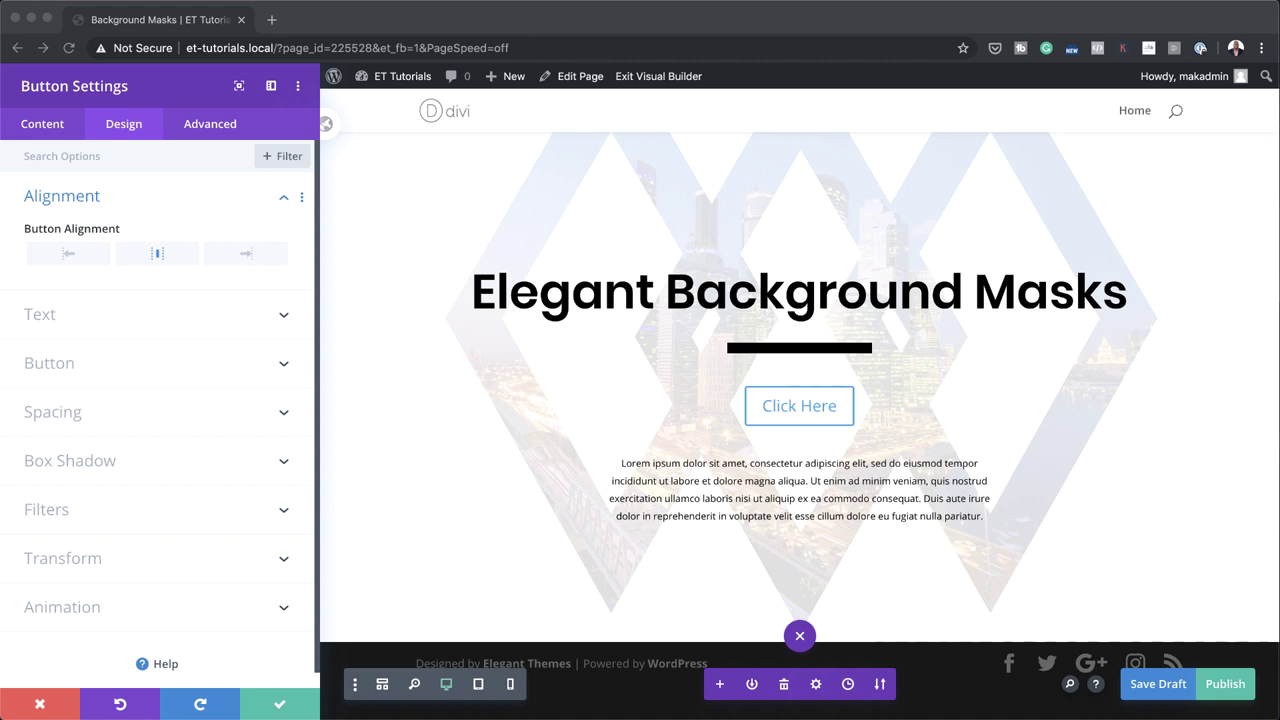
- Enable custom styles for the button and set its text size to 1vw
{"action": "left_click", "coordinate": [94, 369]}
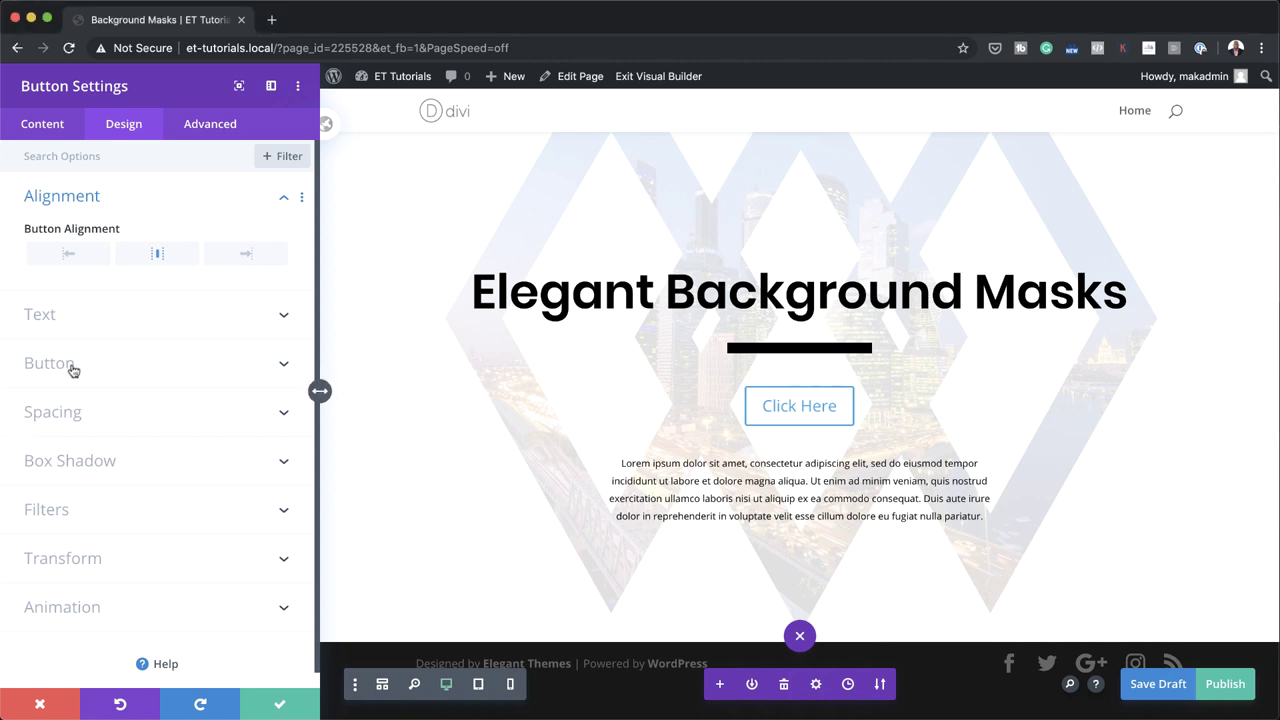
{"action": "left_click", "coordinate": [71, 369]}
{"action": "left_click", "coordinate": [66, 339]}
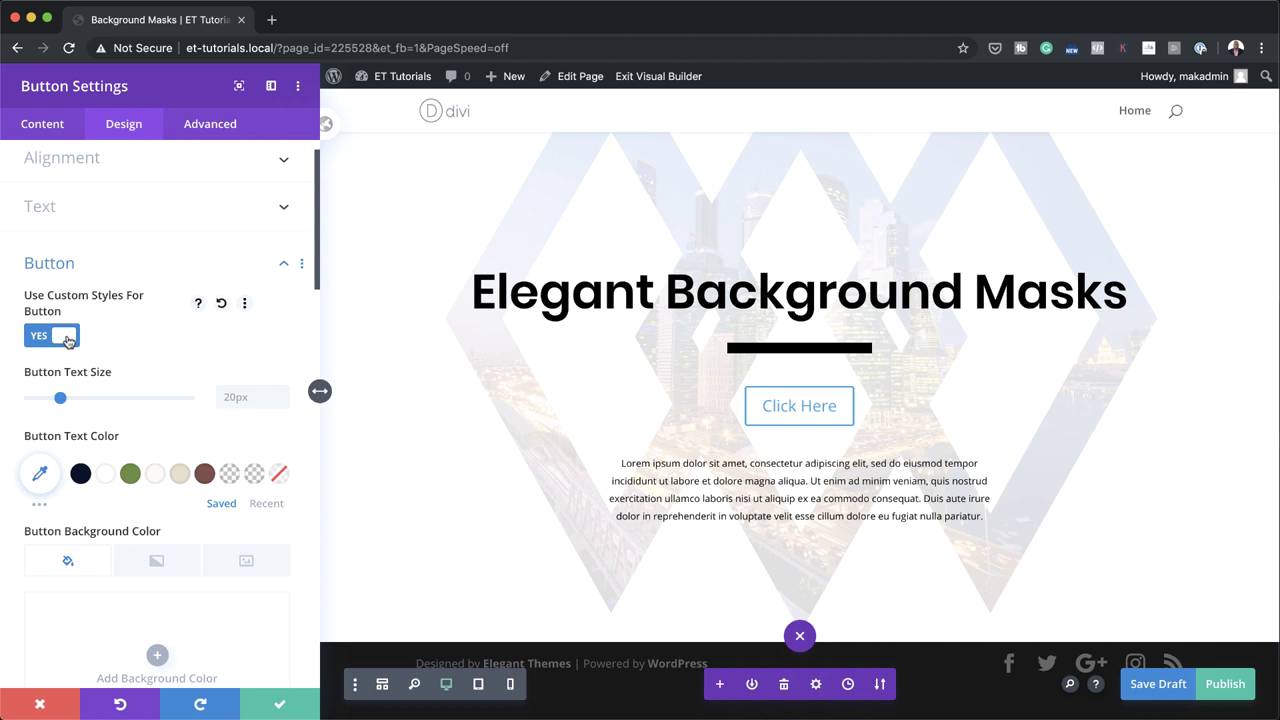
{"action": "left_click", "coordinate": [247, 396]}
{"action": "type", "text": "1vw"}
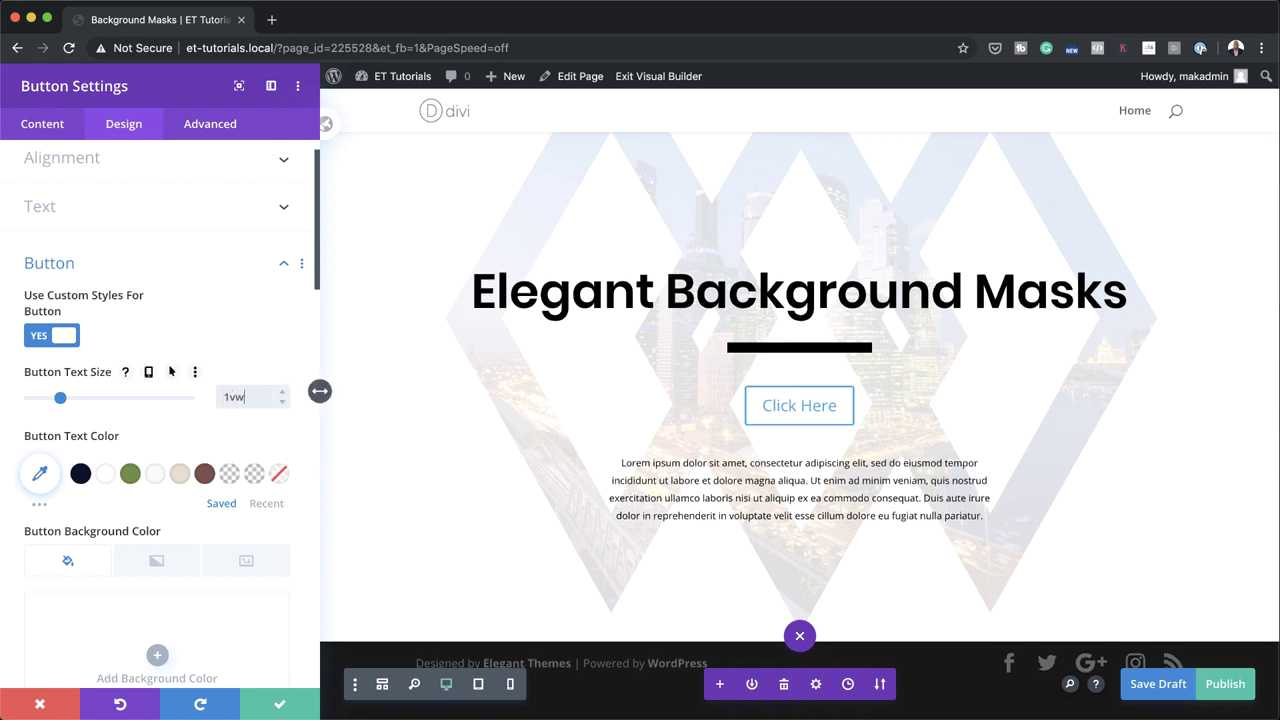
- Give the button a black background color
{"action": "scroll", "coordinate": [205, 525], "scroll_direction": "down", "scroll_amount": 2}
{"action": "left_click", "coordinate": [157, 566]}
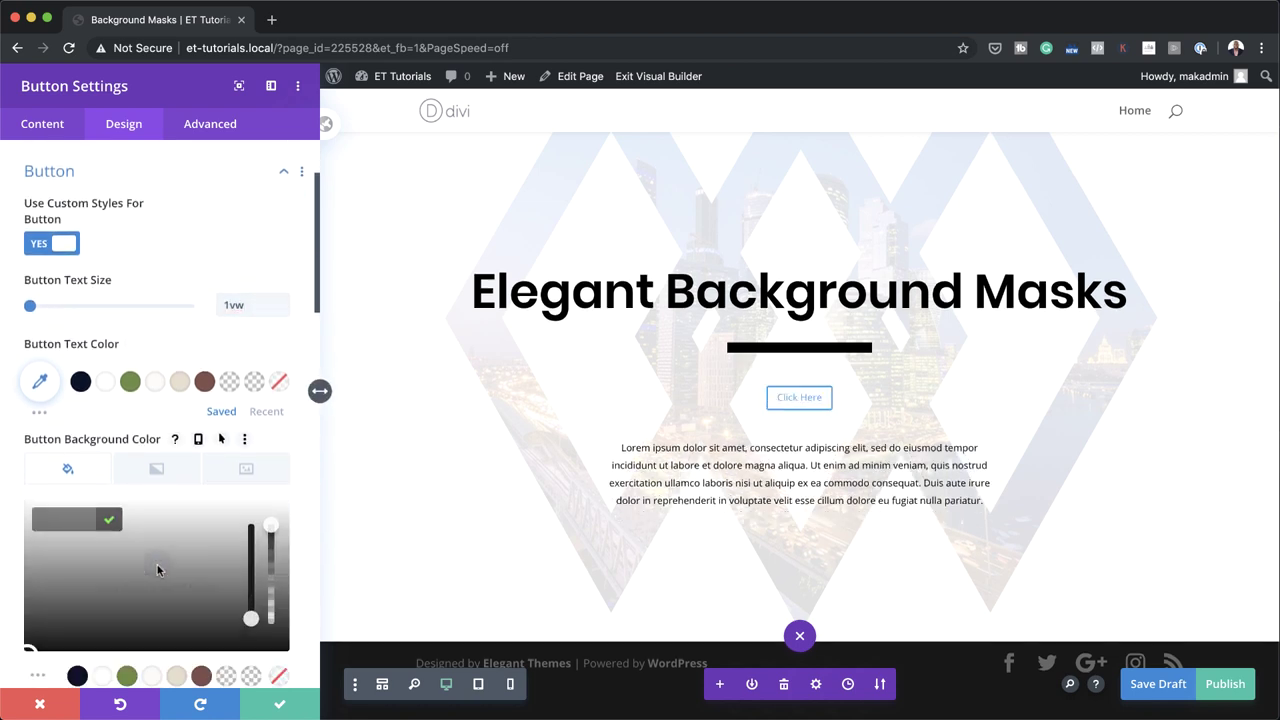
{"action": "left_click_drag", "start_coordinate": [51, 601], "coordinate": [45, 648]}
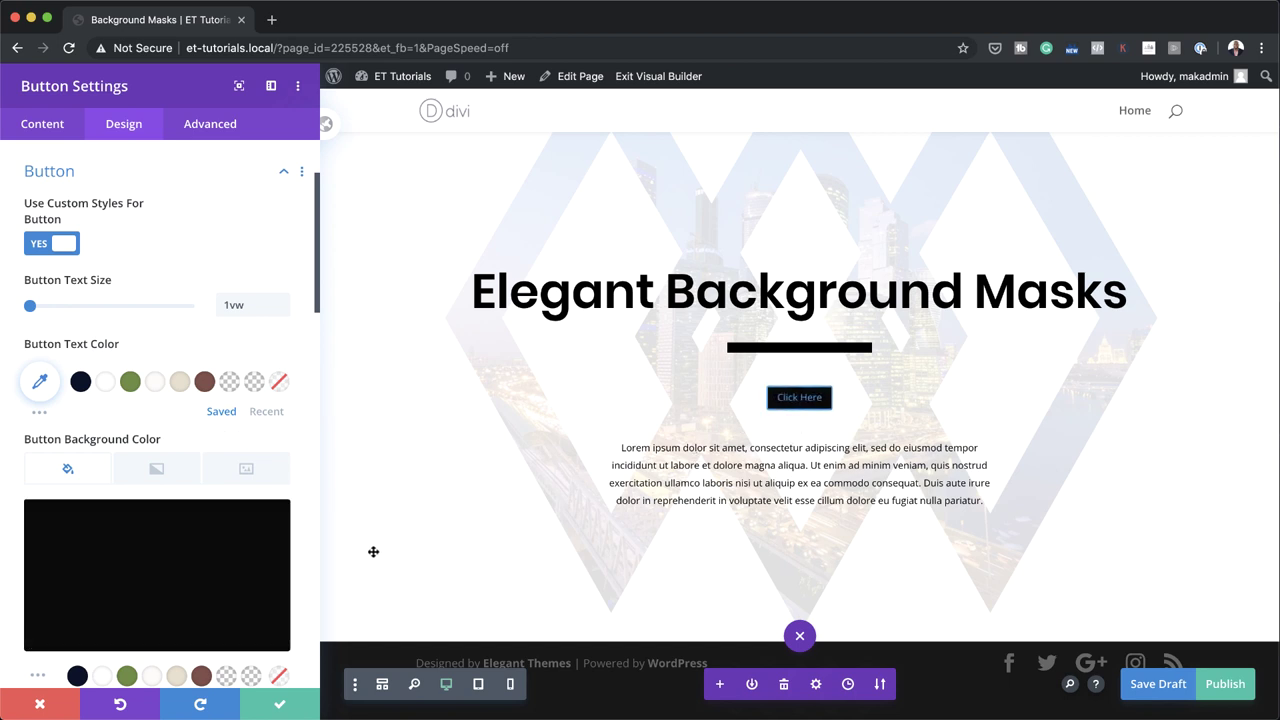
- Set the button's border width to 0px and its border radius to 50px
{"action": "scroll", "coordinate": [303, 513], "scroll_direction": "down", "scroll_amount": 5}
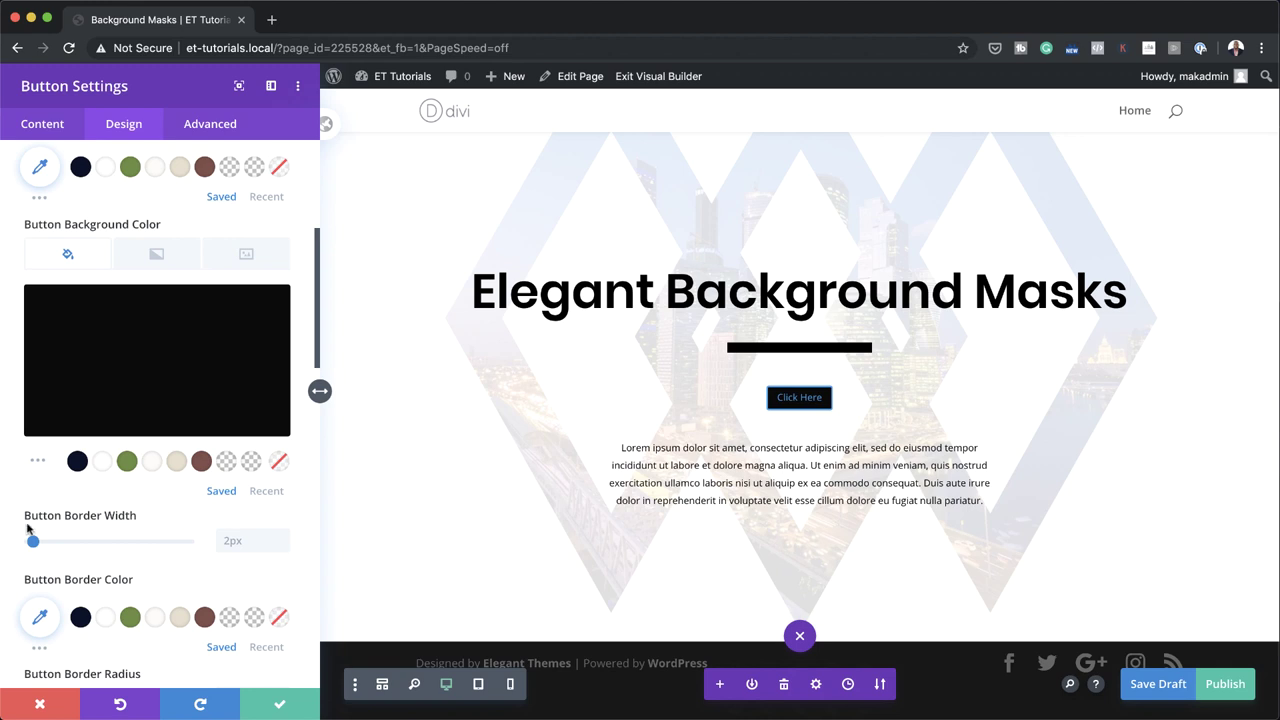
{"action": "left_click_drag", "start_coordinate": [30, 540], "coordinate": [17, 547]}
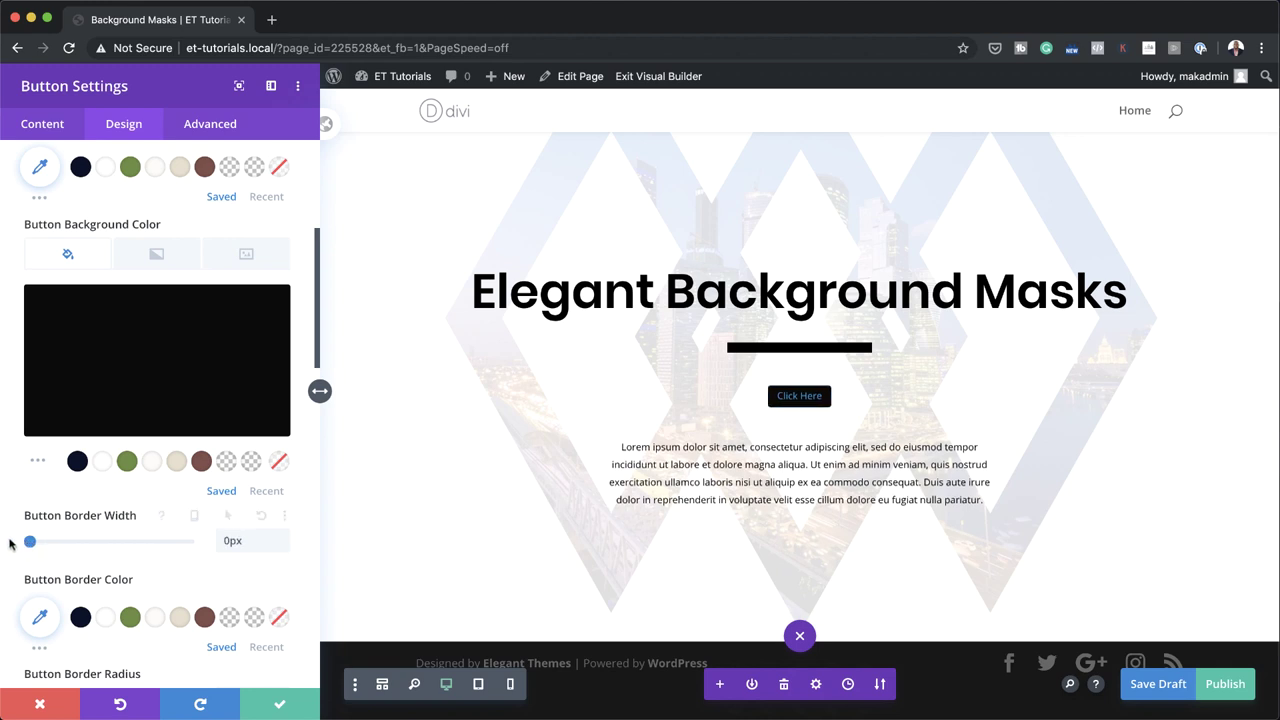
{"action": "scroll", "coordinate": [183, 561], "scroll_direction": "down", "scroll_amount": 1}
{"action": "scroll", "coordinate": [183, 561], "scroll_direction": "down", "scroll_amount": 3}
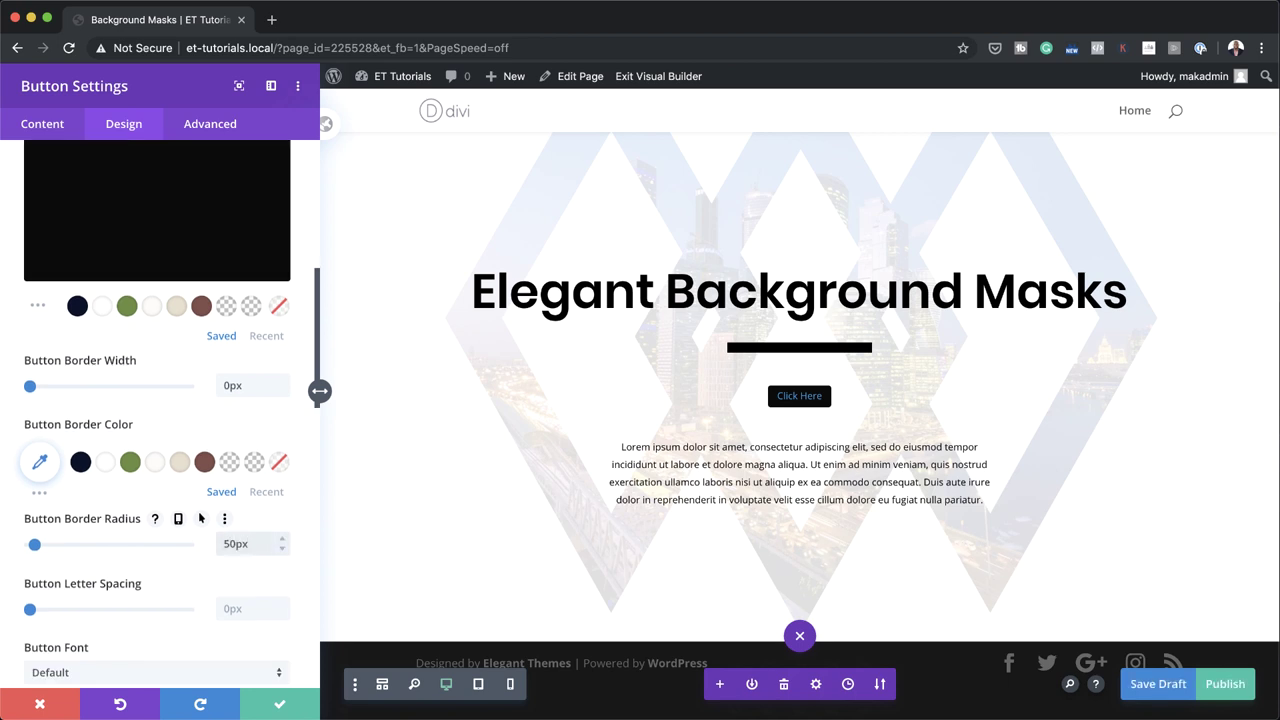
- Make the button text uppercase with an Ultra Bold font weight
{"action": "scroll", "coordinate": [126, 580], "scroll_direction": "down", "scroll_amount": 3}
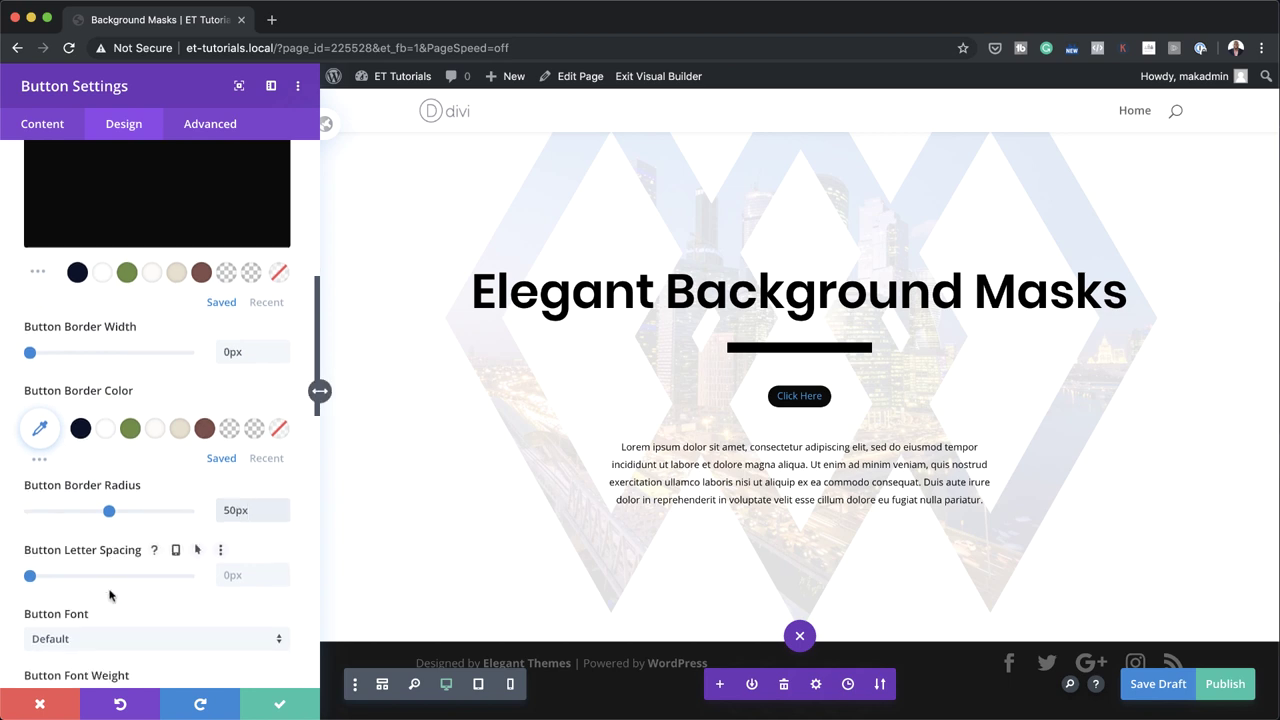
{"action": "left_click", "coordinate": [113, 606]}
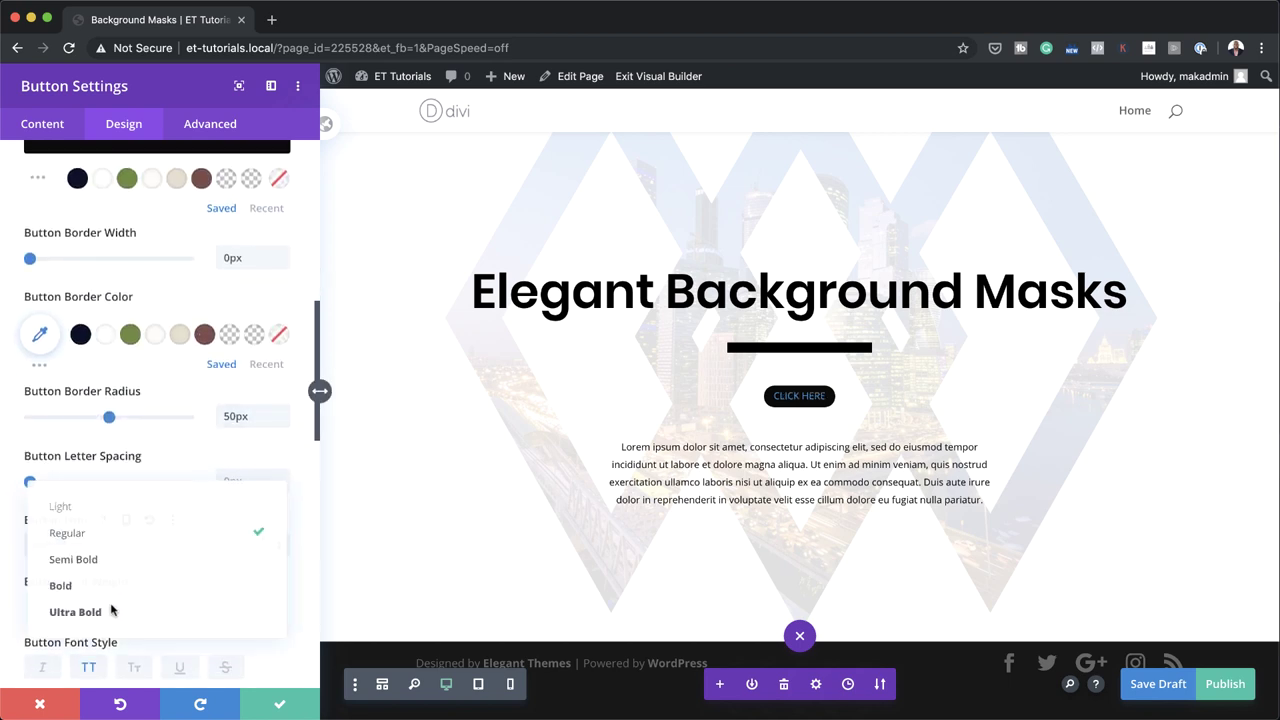
{"action": "left_click", "coordinate": [113, 614]}
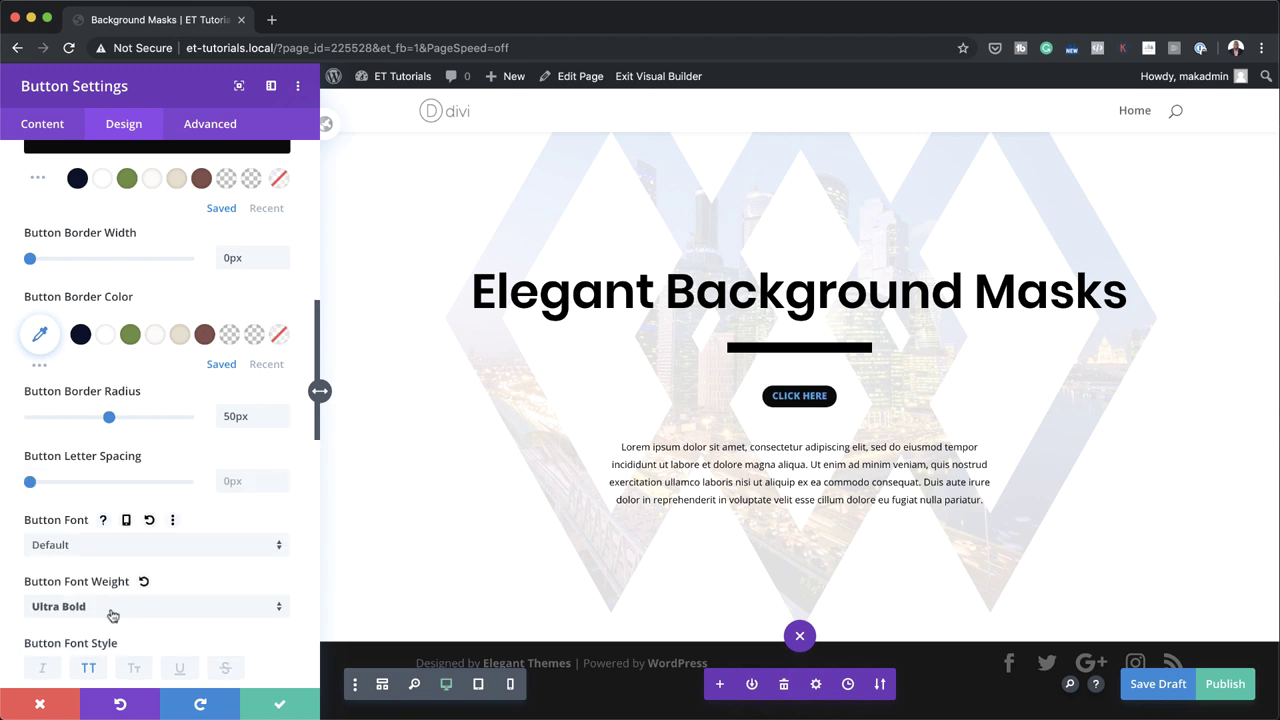
- Give the button a bottom margin of 10vw
{"action": "scroll", "coordinate": [222, 588], "scroll_direction": "down", "scroll_amount": 10}
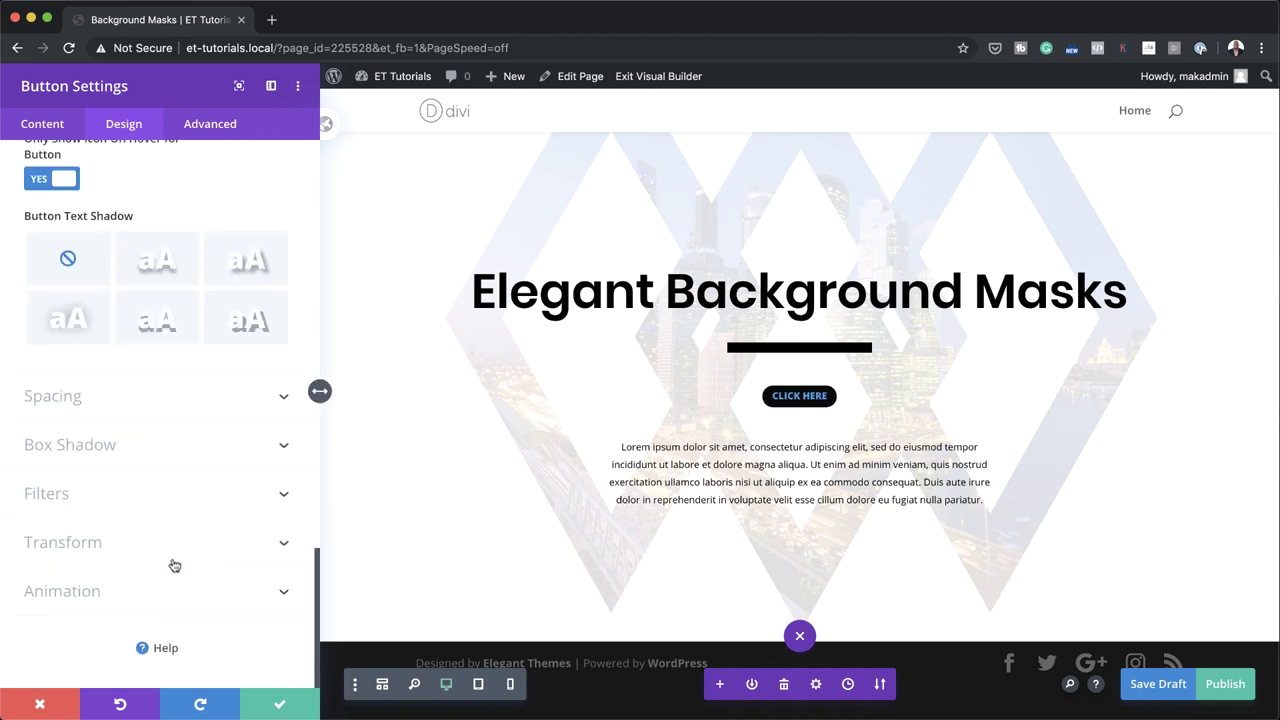
{"action": "left_click", "coordinate": [66, 396]}
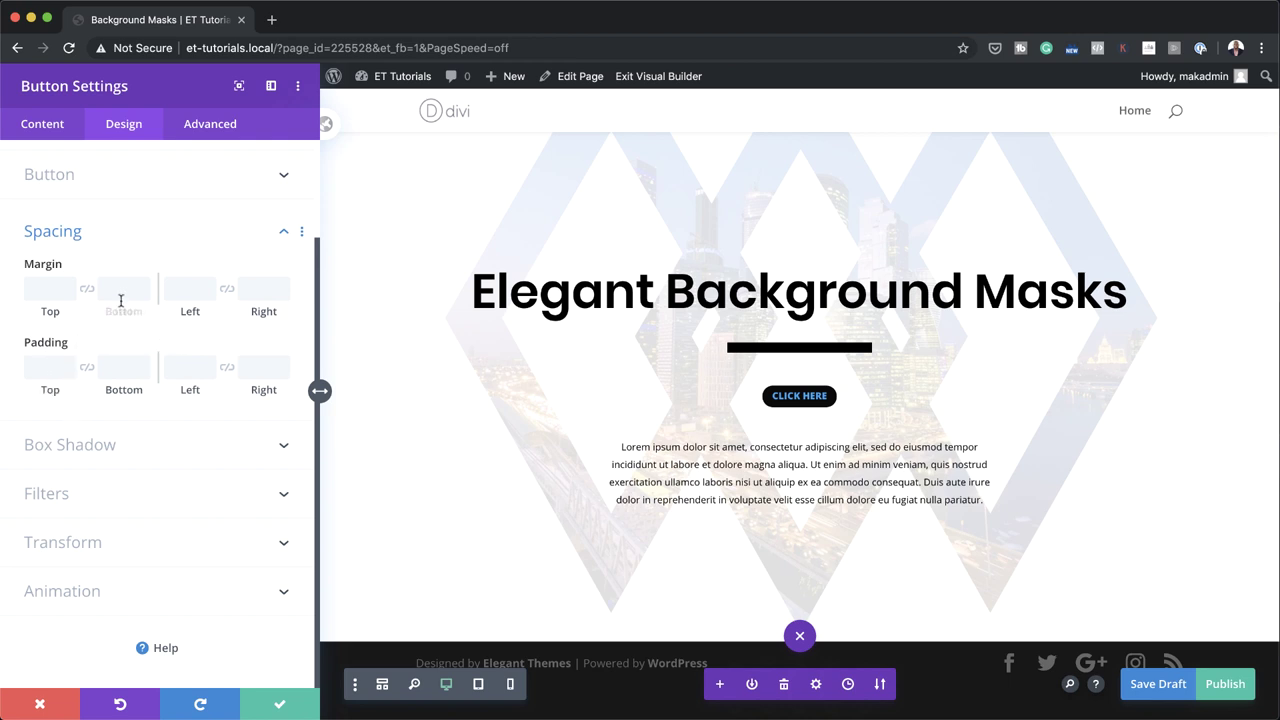
{"action": "left_click", "coordinate": [124, 289]}
{"action": "type", "text": "10vw"}
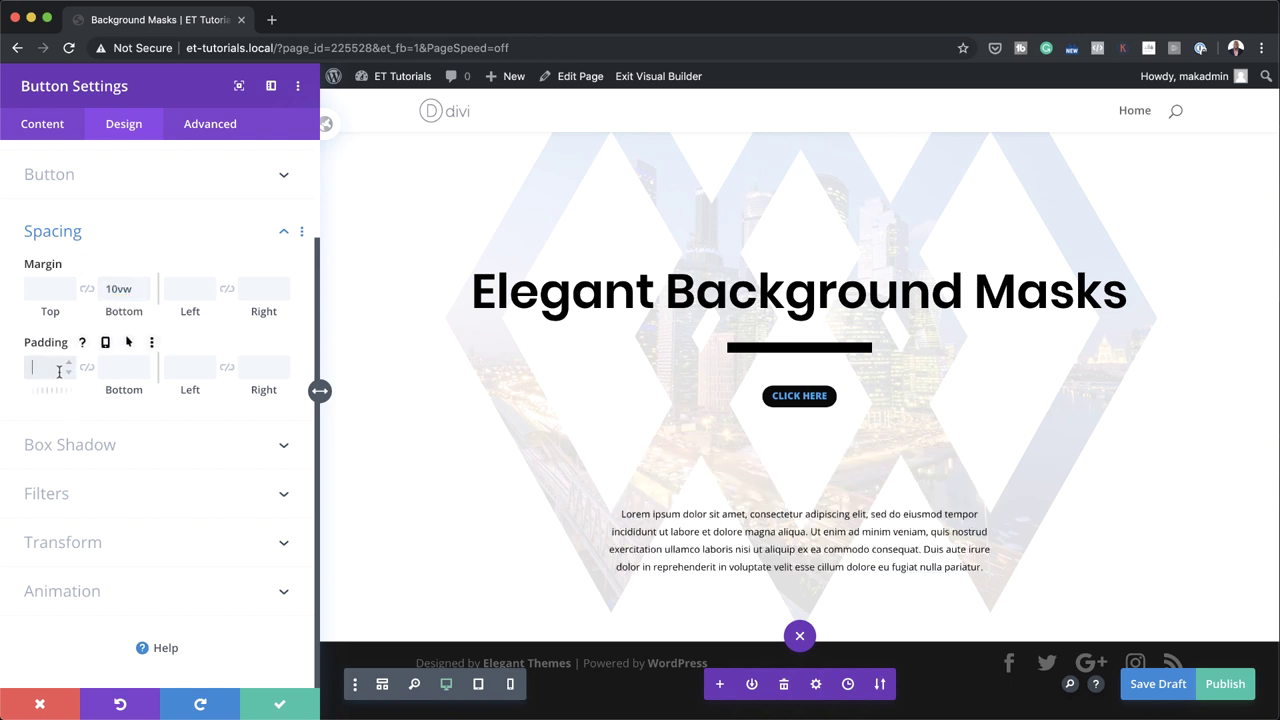
- Set the button's linked top and bottom padding to 15px and its linked left and right padding to 50px
{"action": "type", "text": "15px"}
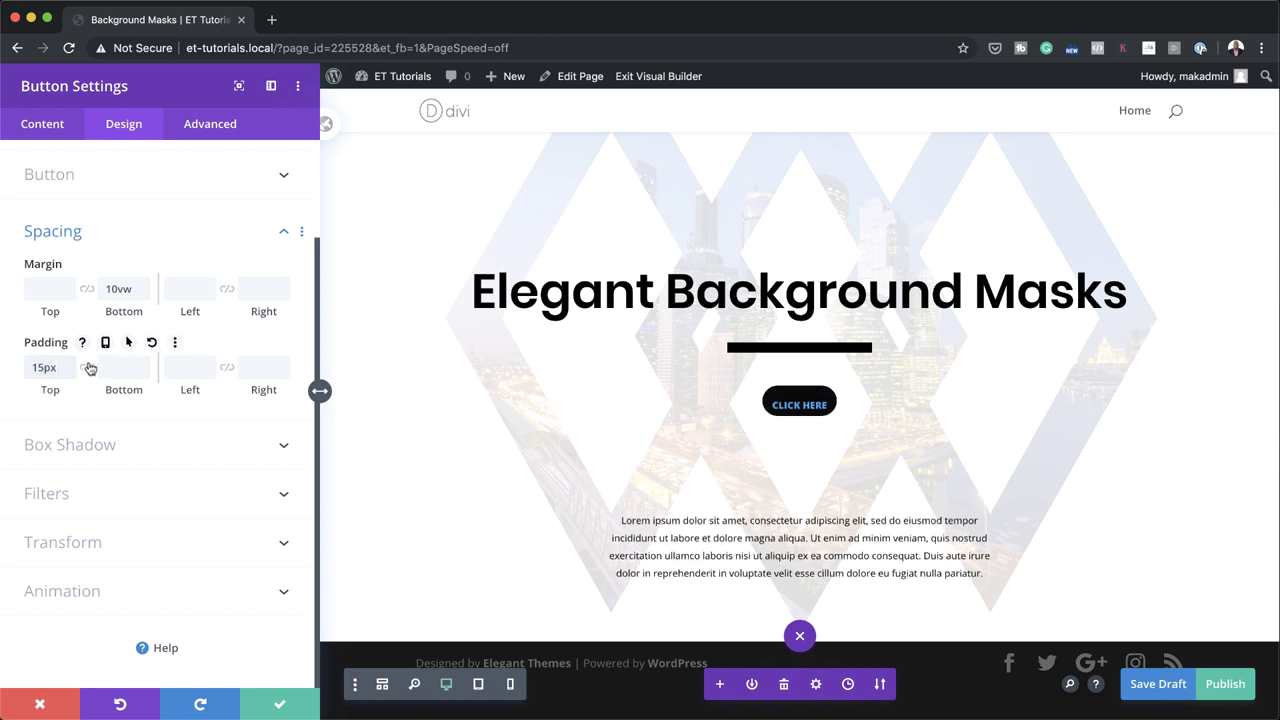
{"action": "left_click", "coordinate": [88, 368]}
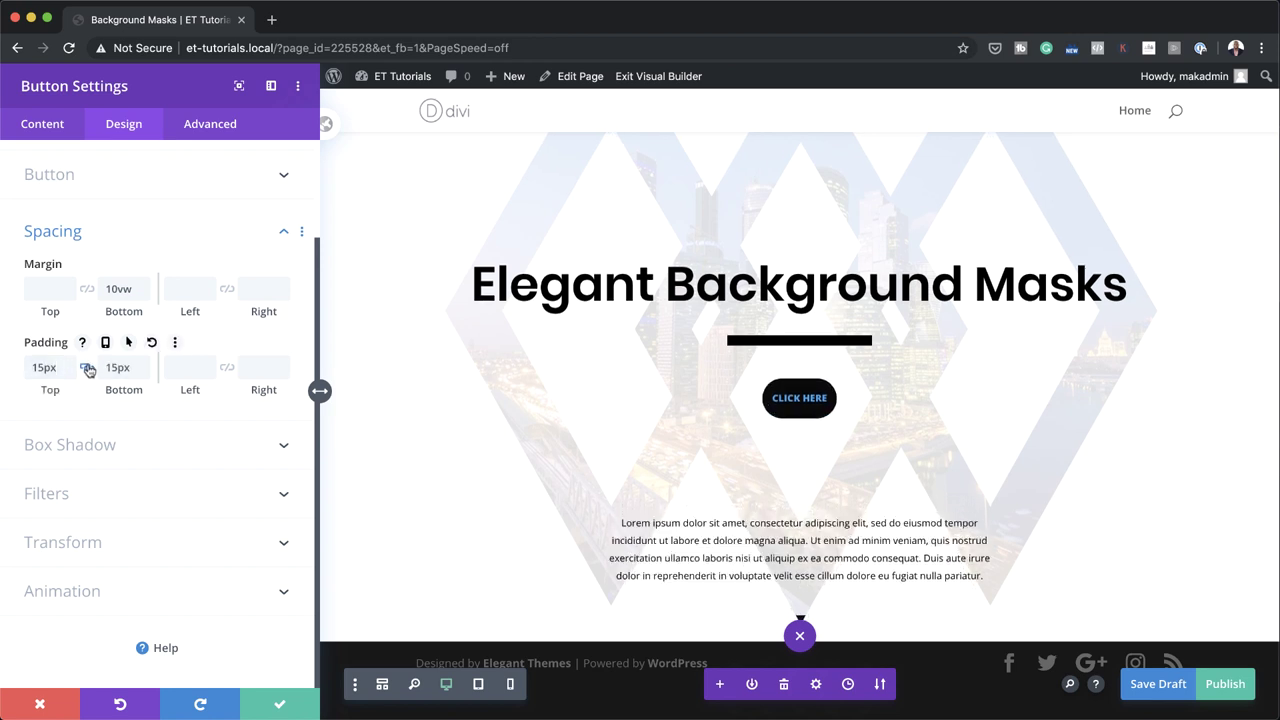
{"action": "left_click", "coordinate": [189, 368]}
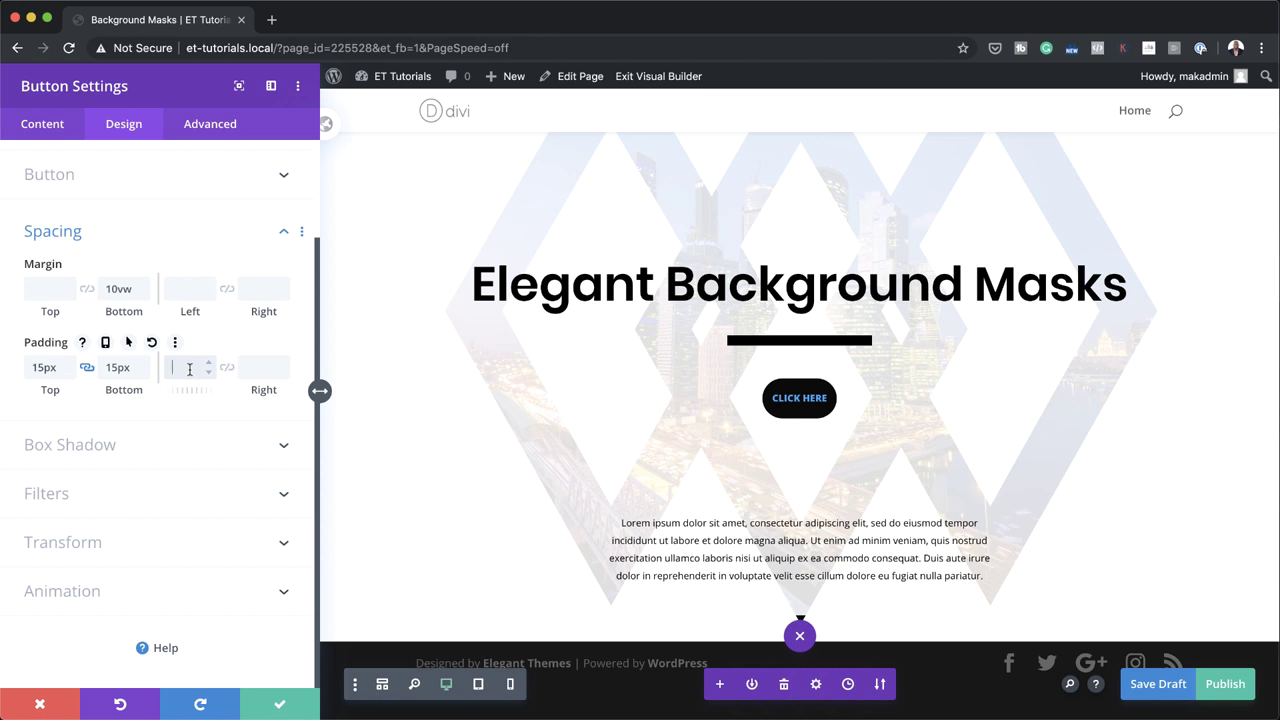
{"action": "left_click", "coordinate": [227, 368]}
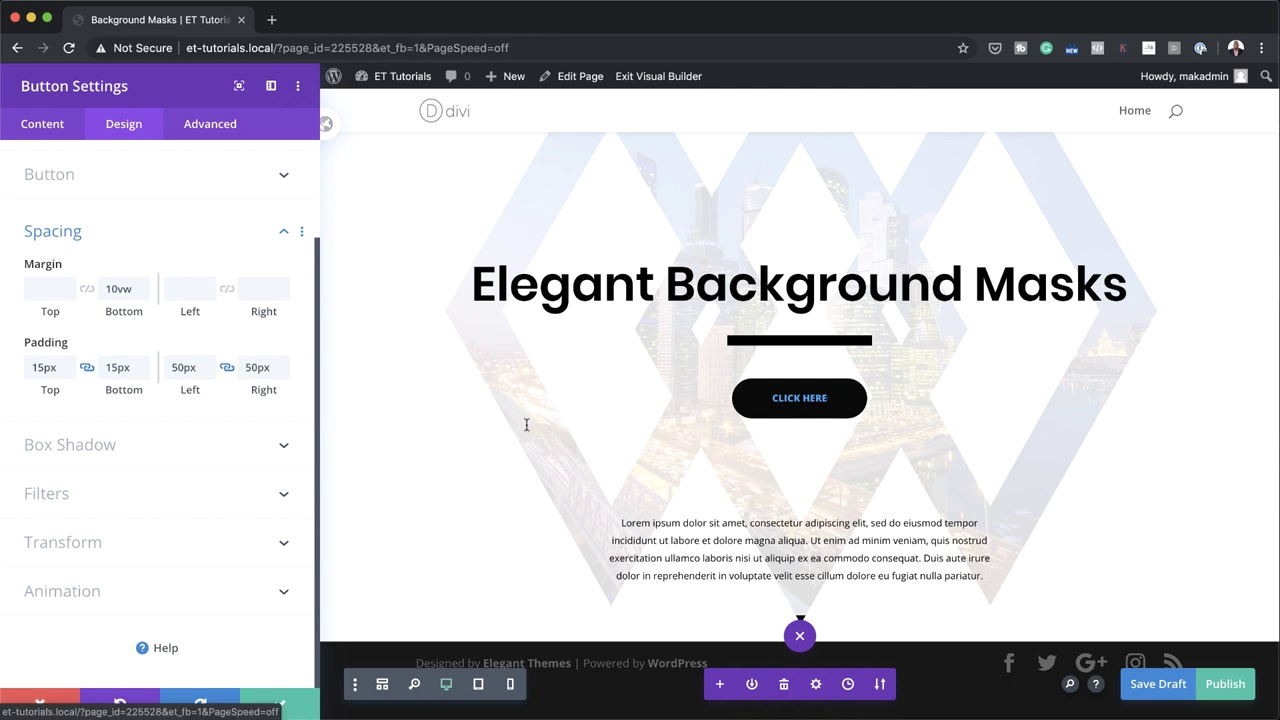
- Set the button's text color to white and save its settings
{"action": "scroll", "coordinate": [216, 430], "scroll_direction": "up", "scroll_amount": 3}
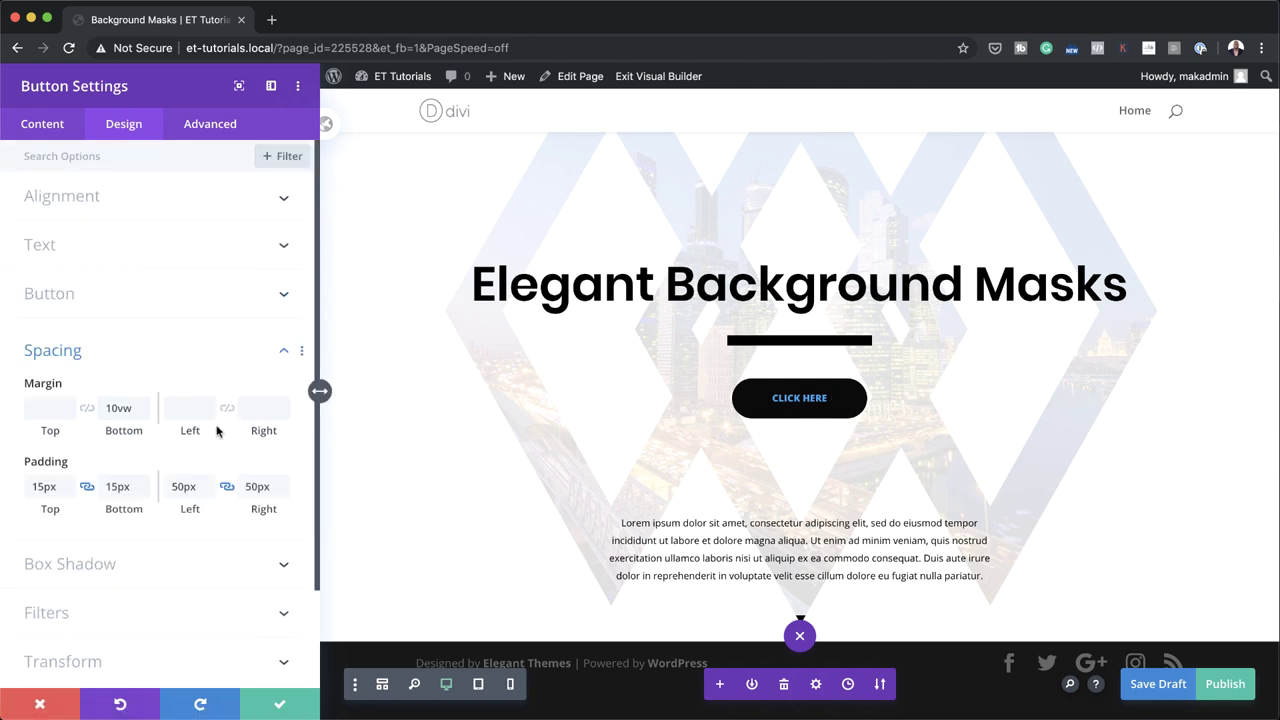
{"action": "left_click", "coordinate": [212, 250]}
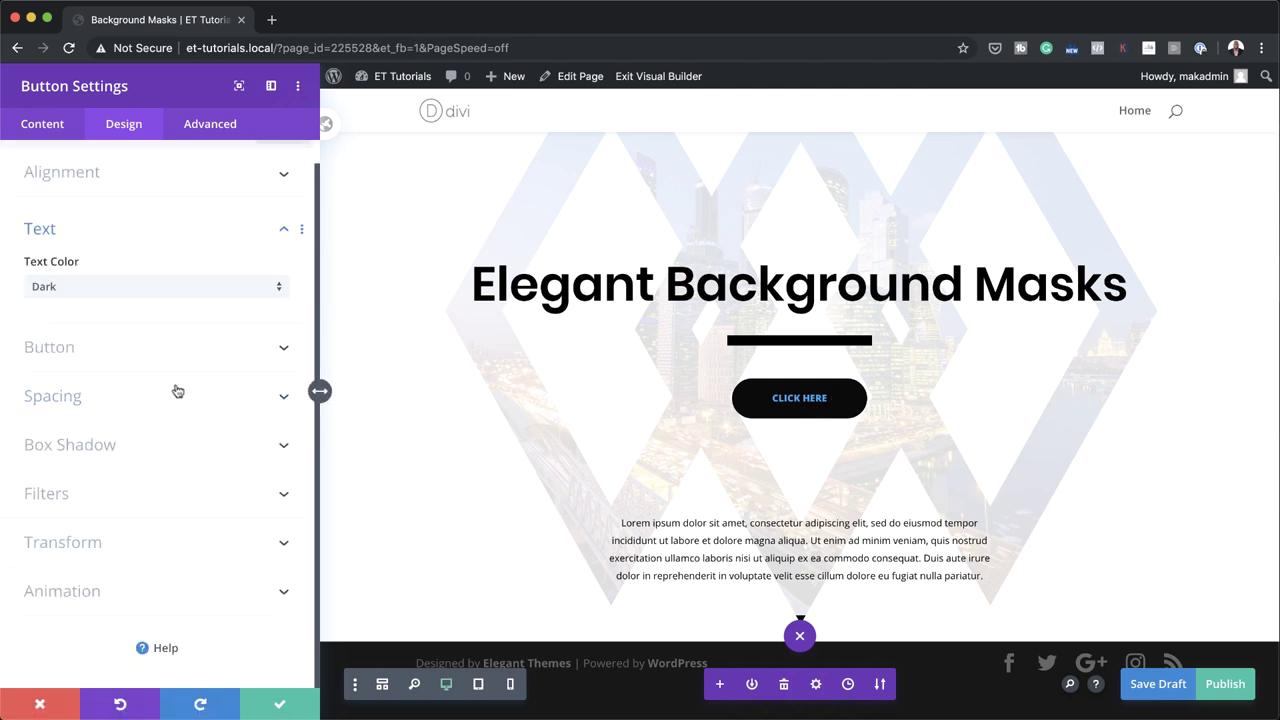
{"action": "left_click", "coordinate": [149, 351]}
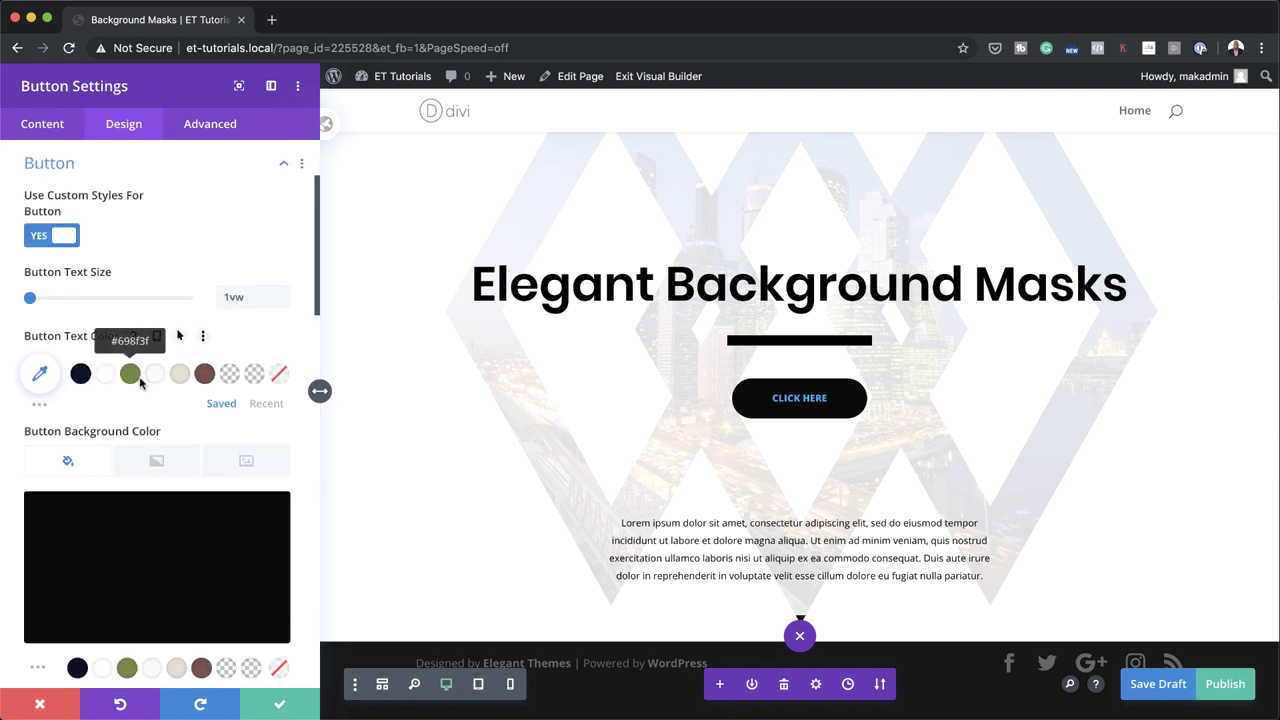
{"action": "left_click", "coordinate": [108, 387]}
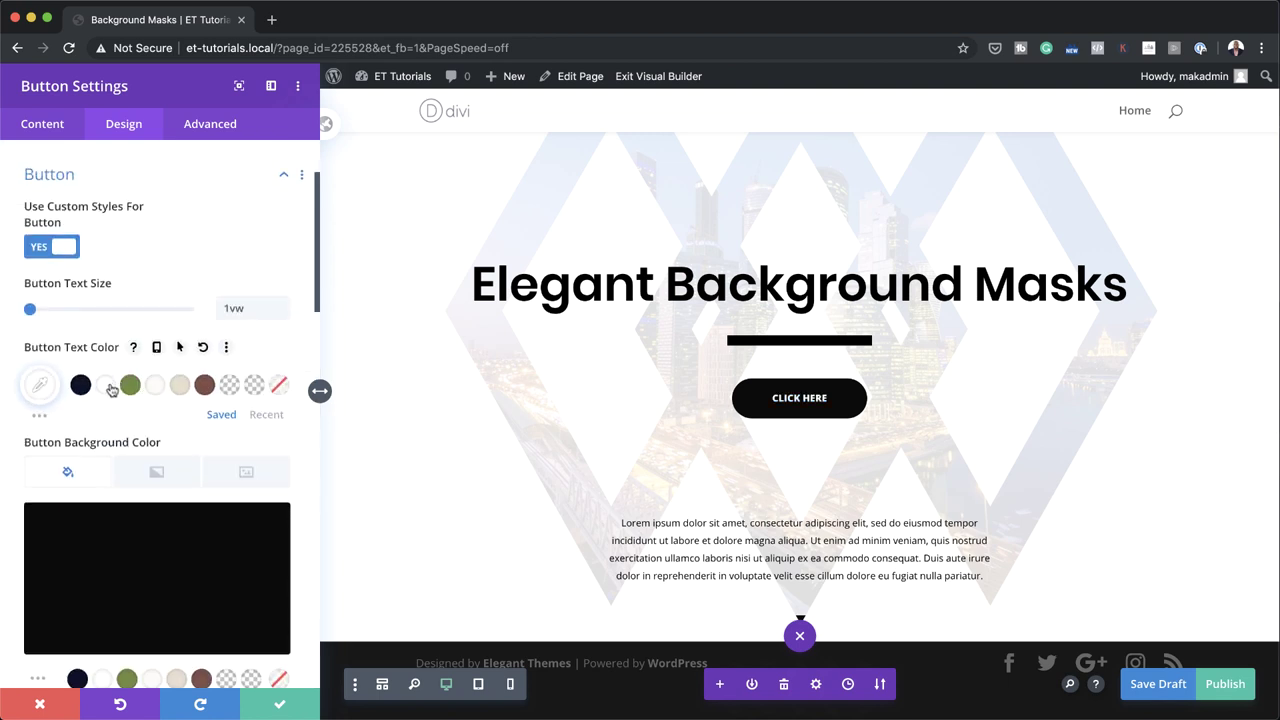
{"action": "left_click", "coordinate": [280, 704]}
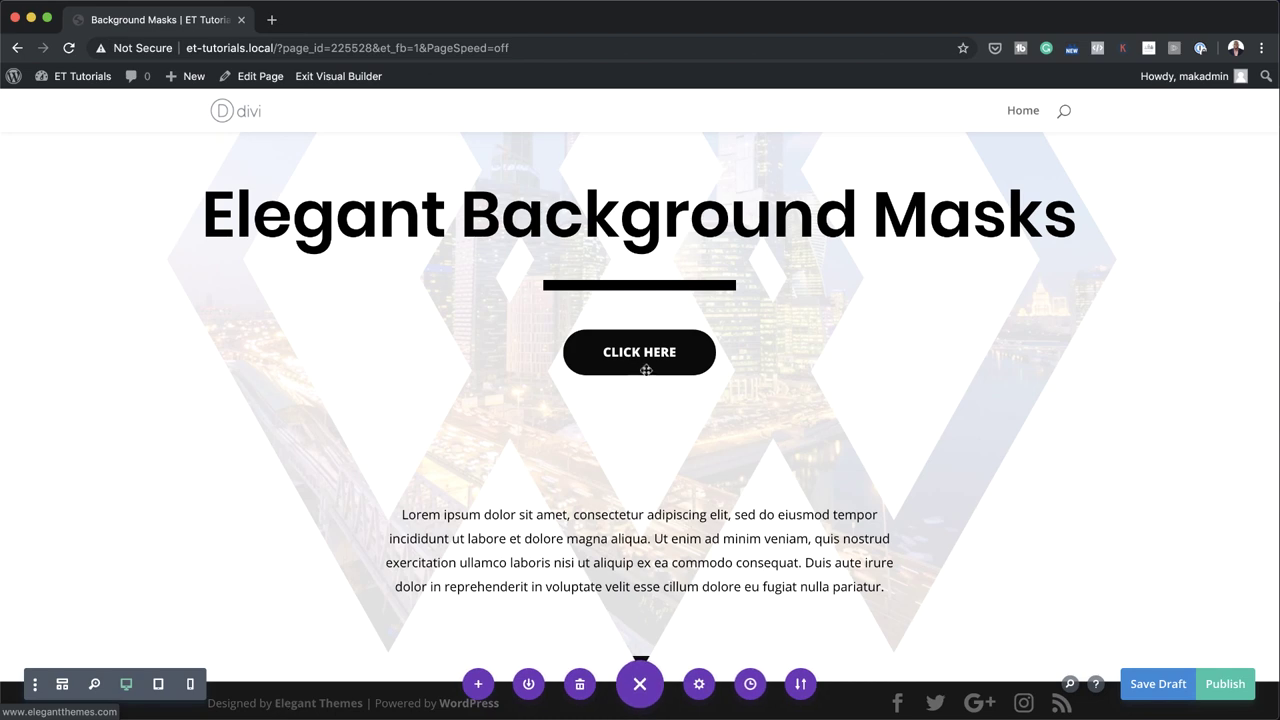
- Move the button below the body text and publish the page
{"action": "left_click_drag", "start_coordinate": [589, 358], "coordinate": [574, 566]}
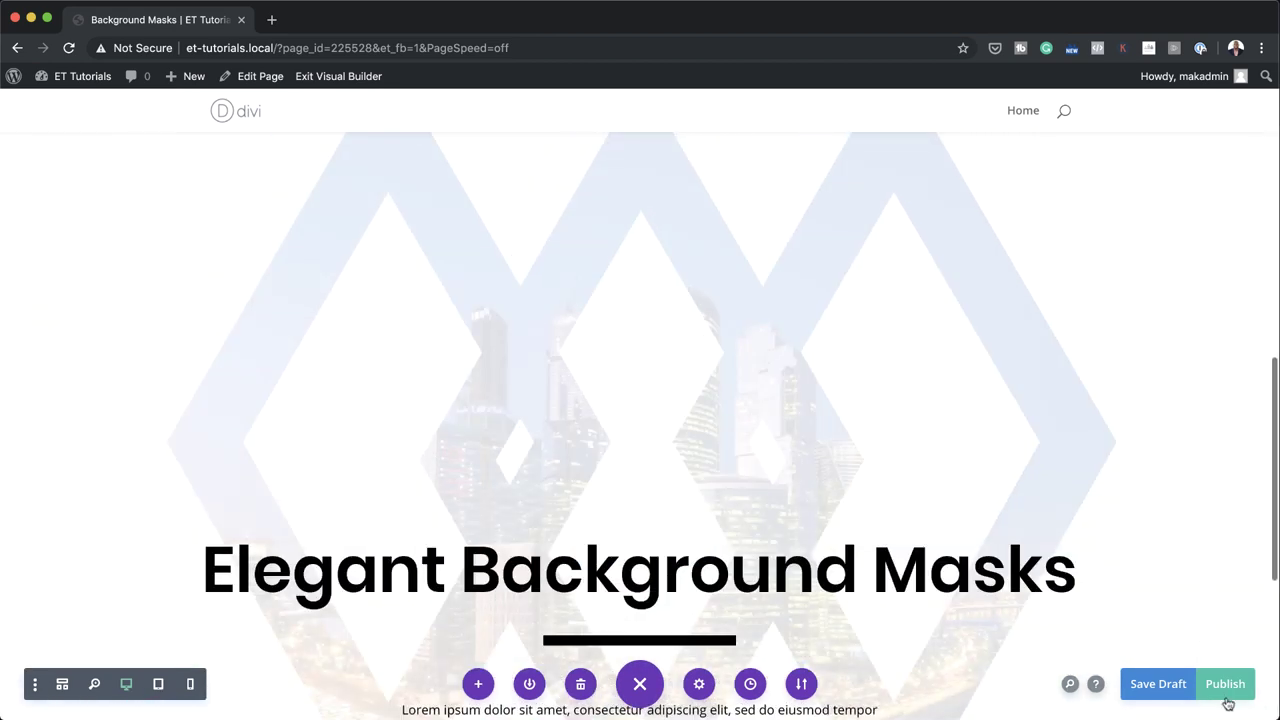
{"action": "left_click", "coordinate": [1232, 688]}
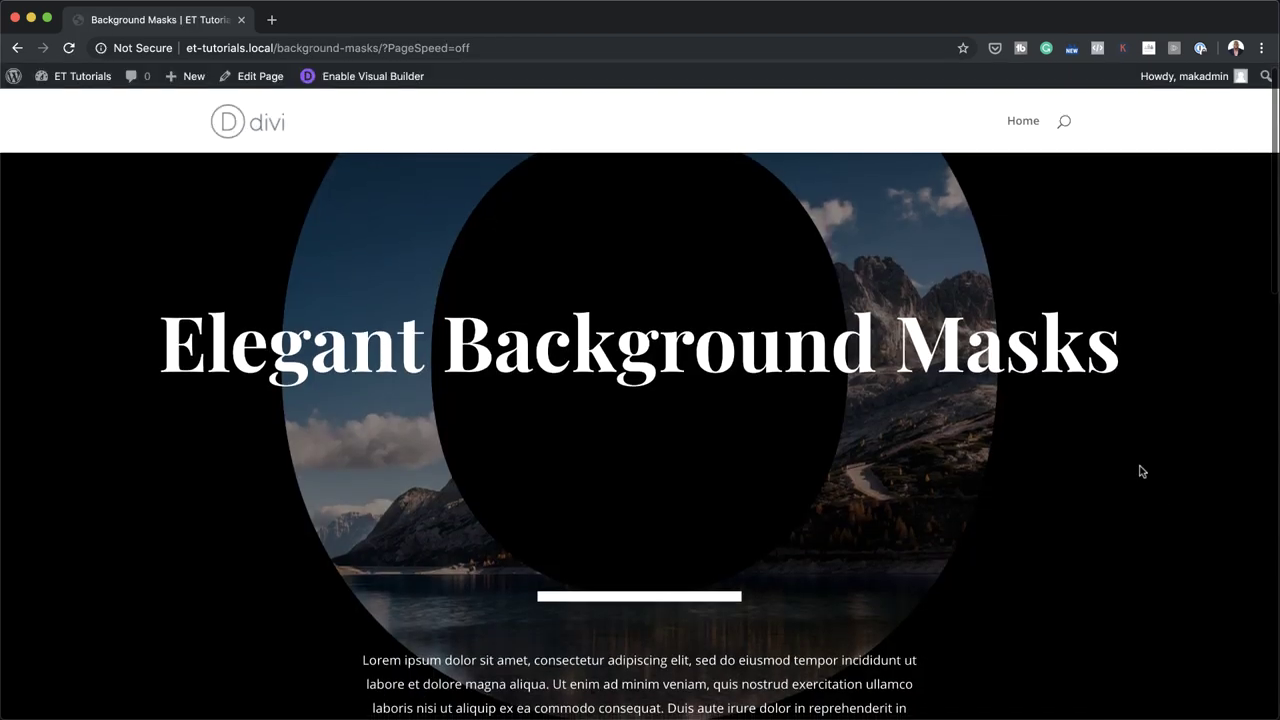
- Review both masked background sections on the live page
{"action": "scroll", "coordinate": [1142, 471], "scroll_direction": "down", "scroll_amount": 5}
{"action": "scroll", "coordinate": [1142, 471], "scroll_direction": "down", "scroll_amount": 10}
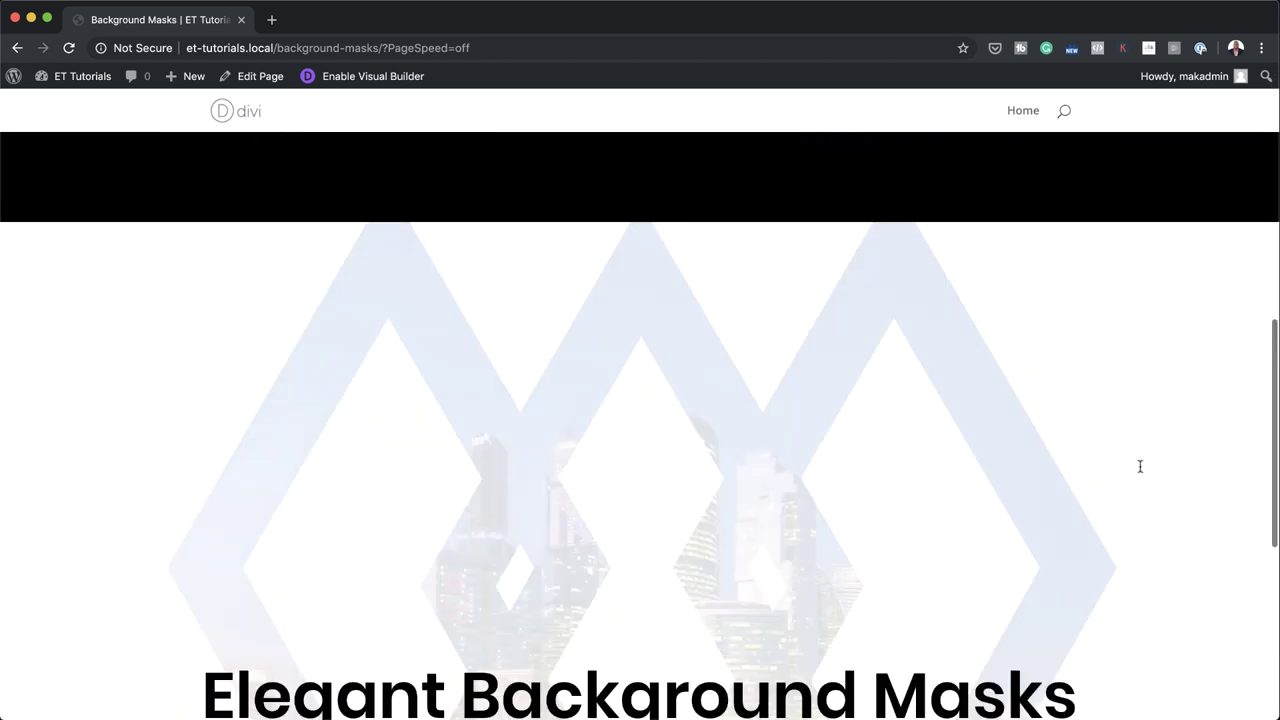